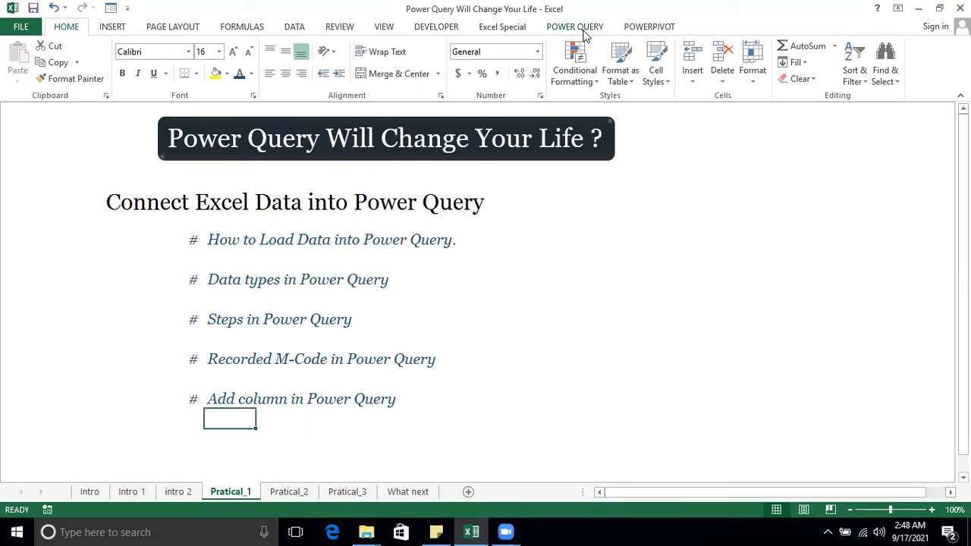
Compare Excel's standard commands for getting external data with the ones Power Query offers
{"action": "left_click", "coordinate": [583, 31]}
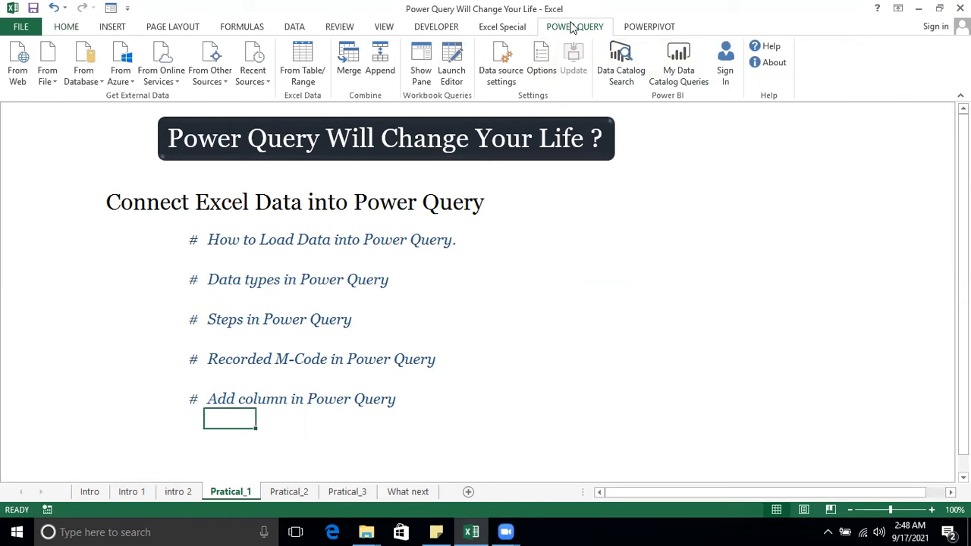
{"action": "left_click", "coordinate": [305, 28]}
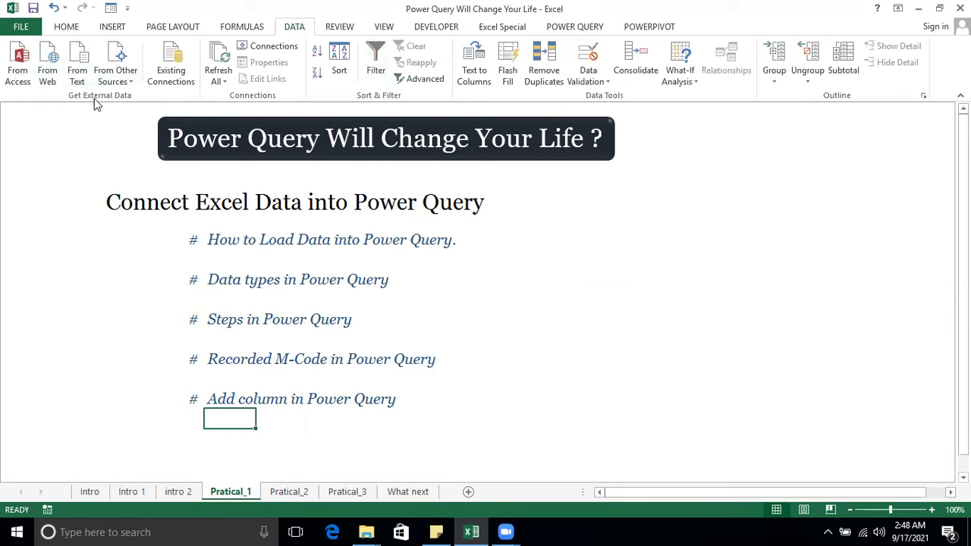
{"action": "left_click", "coordinate": [552, 30]}
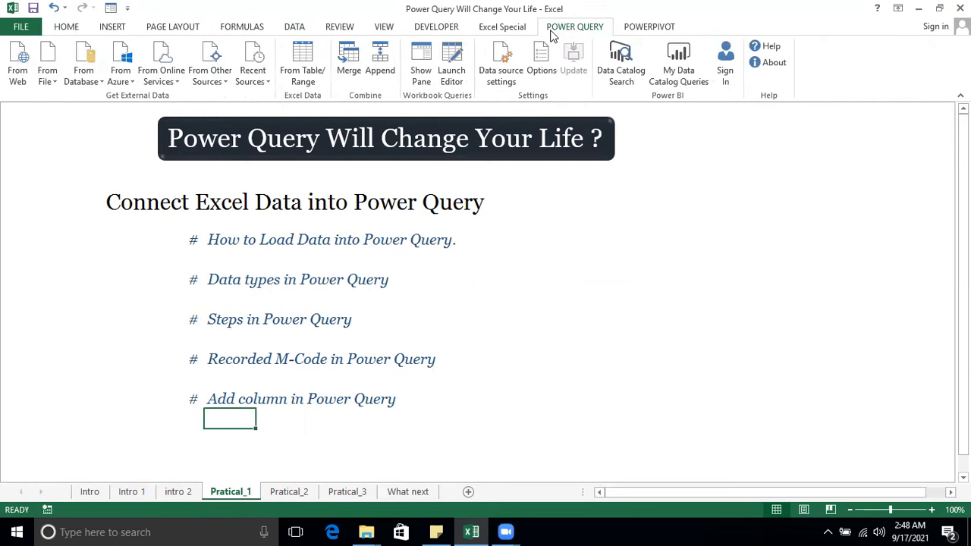
{"action": "left_click", "coordinate": [296, 27]}
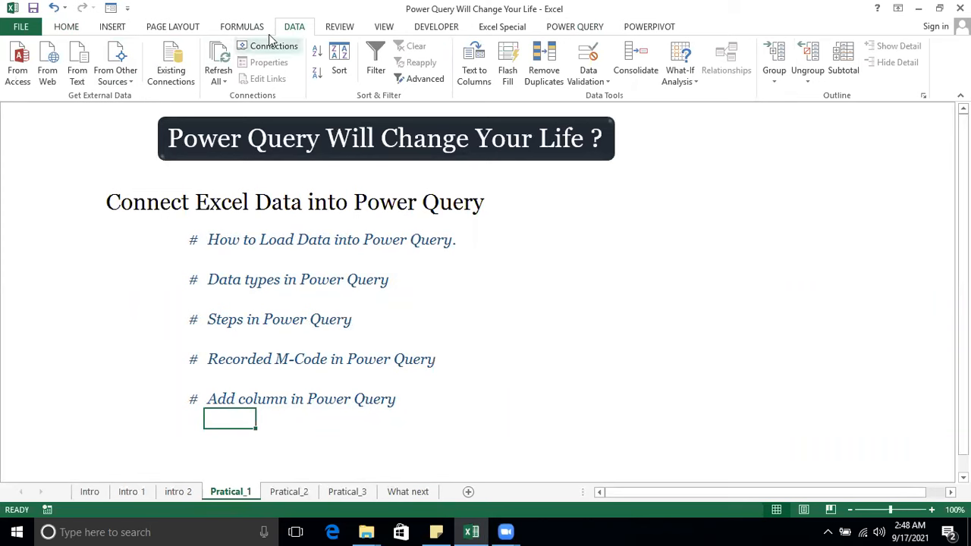
{"action": "left_click", "coordinate": [574, 28]}
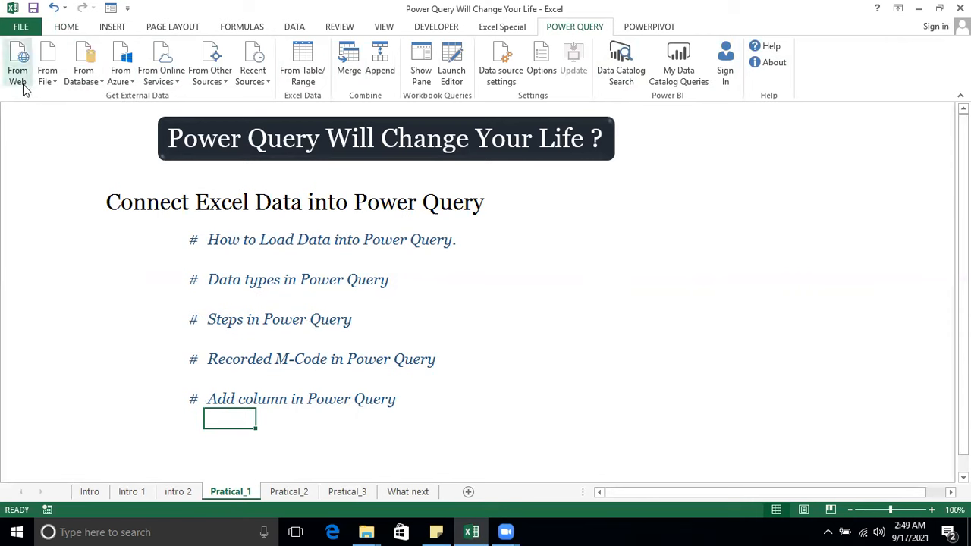
Examine the Power Query import options for files, databases, Azure, online services, other sources and recent sources
{"action": "left_click", "coordinate": [53, 80]}
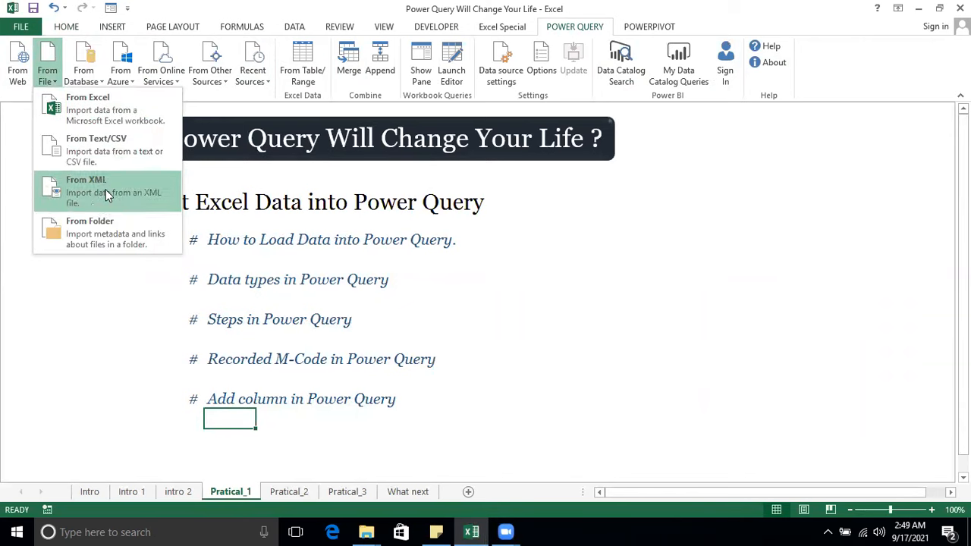
{"action": "left_click", "coordinate": [90, 78]}
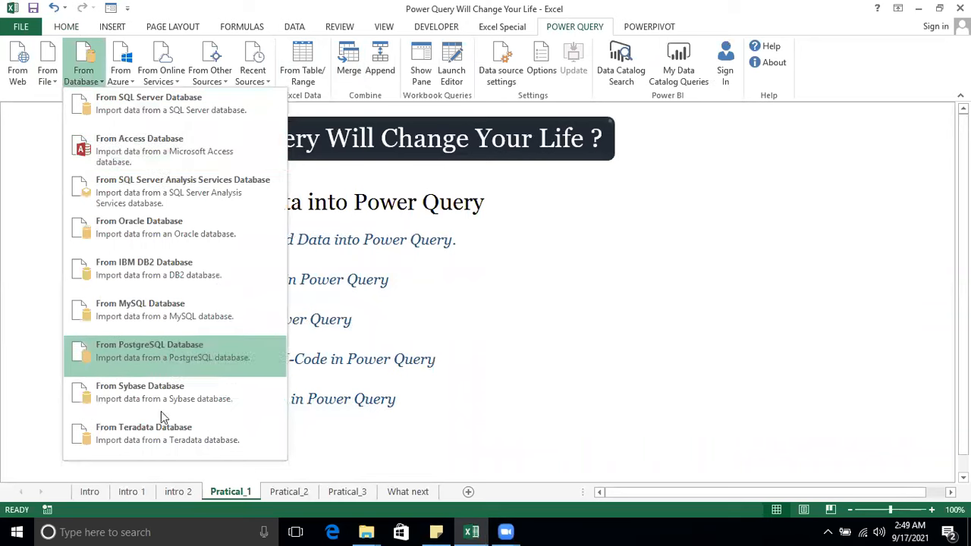
{"action": "left_click", "coordinate": [121, 76]}
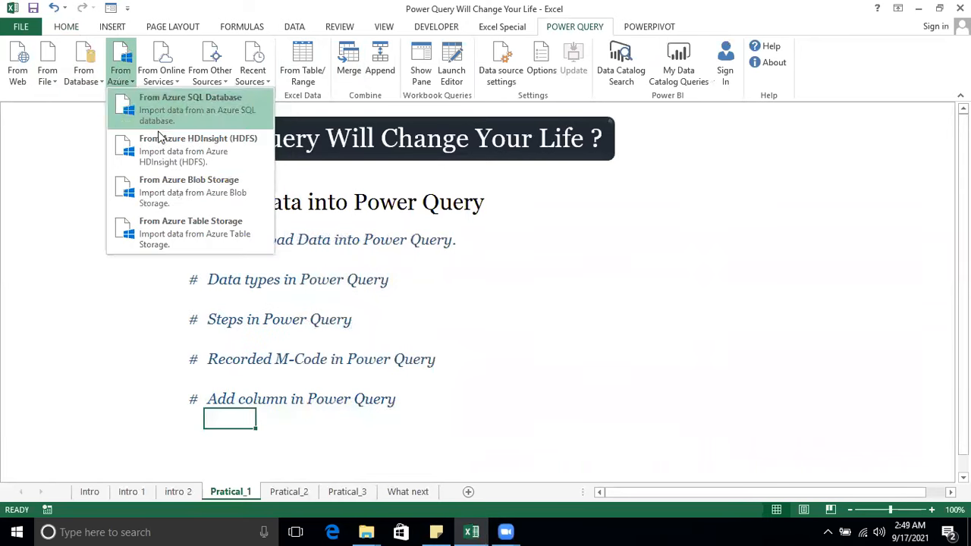
{"action": "left_click", "coordinate": [176, 87]}
{"action": "left_click", "coordinate": [176, 88]}
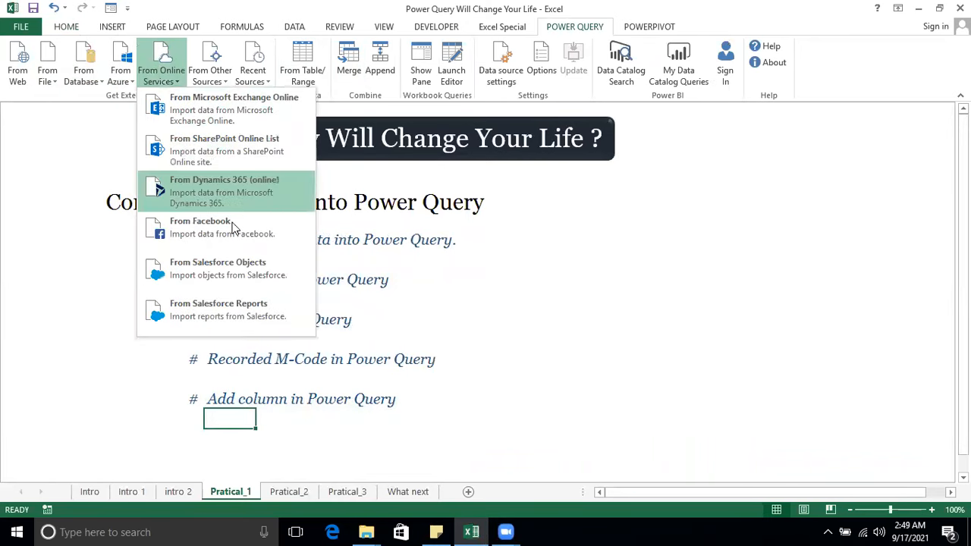
{"action": "left_click", "coordinate": [223, 80]}
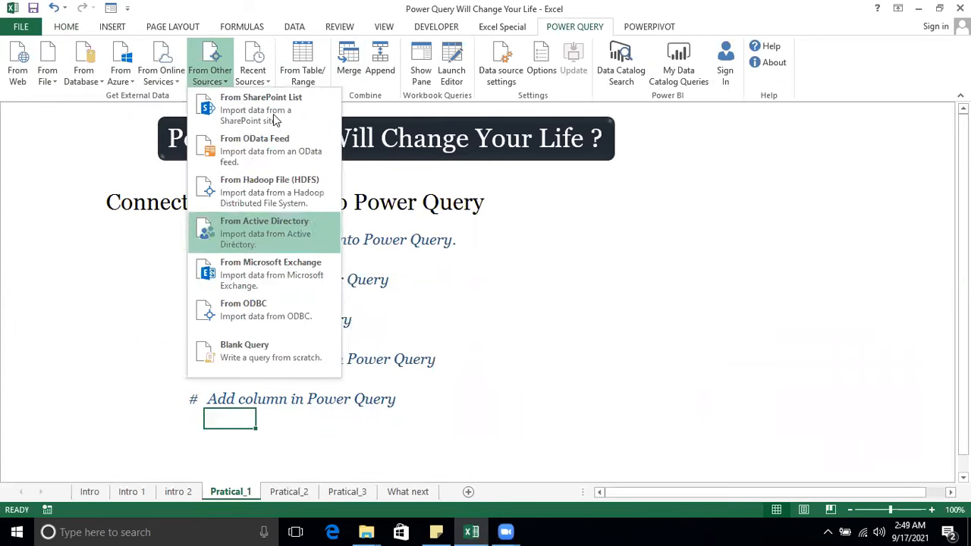
{"action": "left_click", "coordinate": [270, 79]}
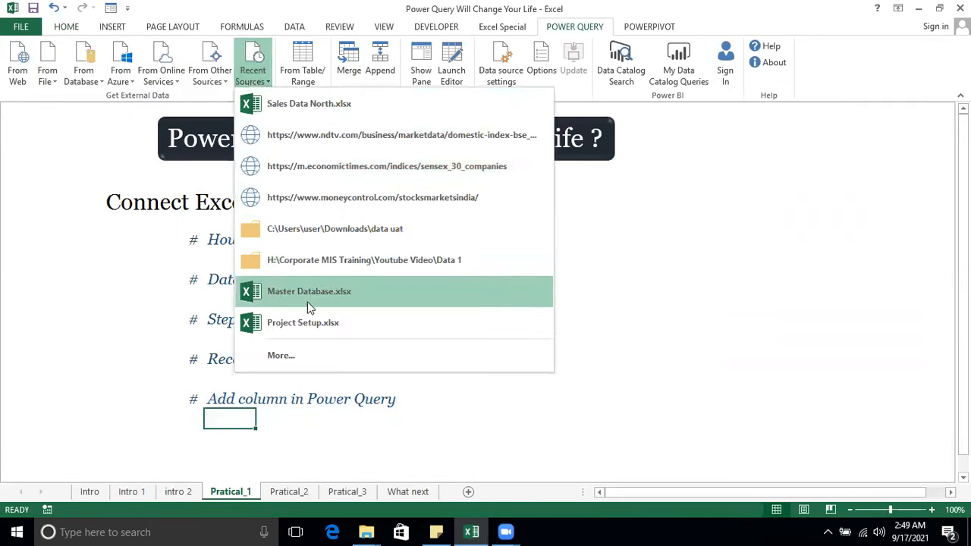
{"action": "left_click", "coordinate": [81, 141]}
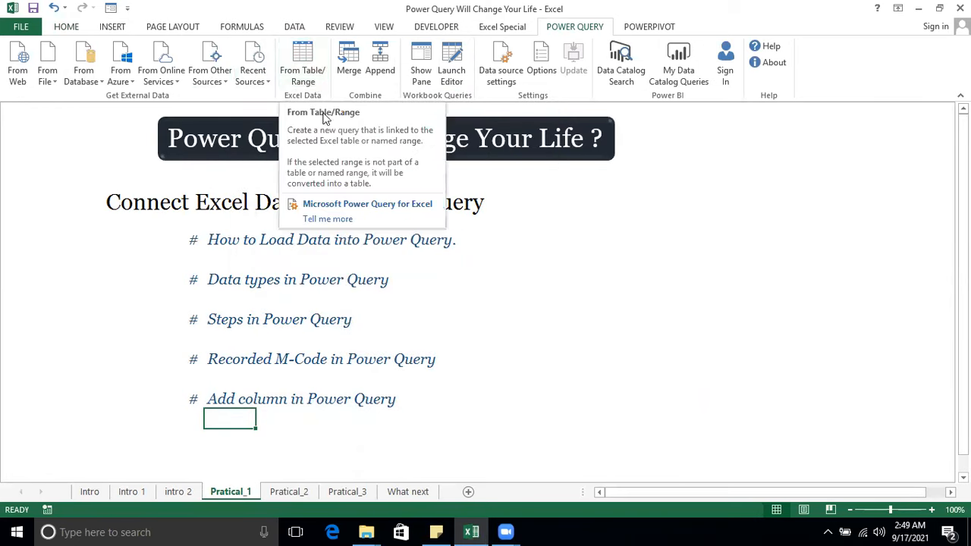
{"action": "left_click", "coordinate": [603, 254]}
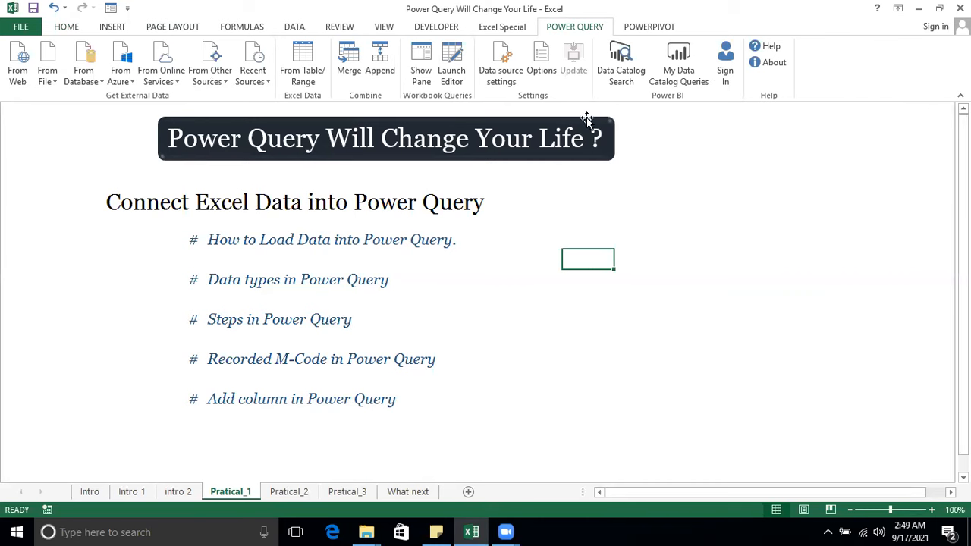
Import the Excel workbook Sales-Pipeline-Dataset from the Data 1 folder with Power Query
{"action": "left_click", "coordinate": [54, 83]}
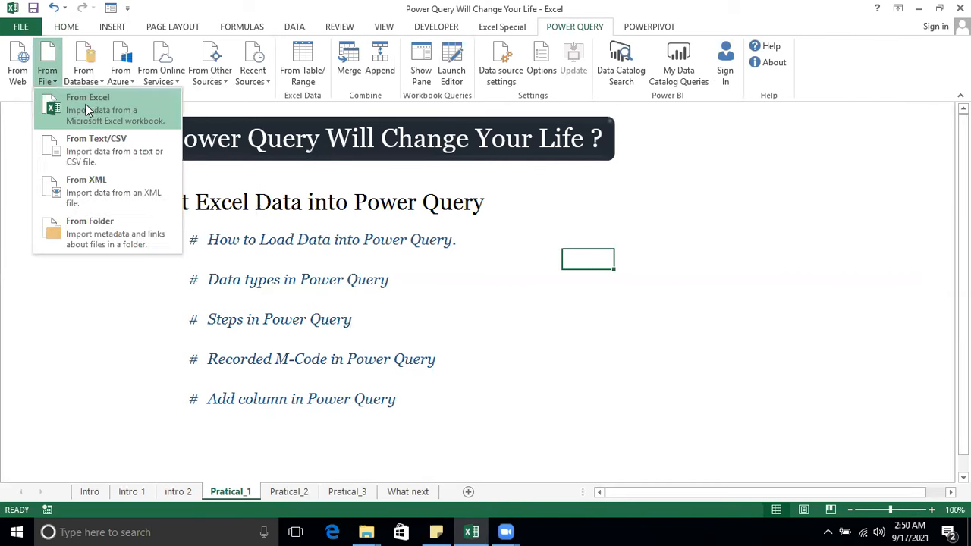
{"action": "left_click", "coordinate": [88, 107]}
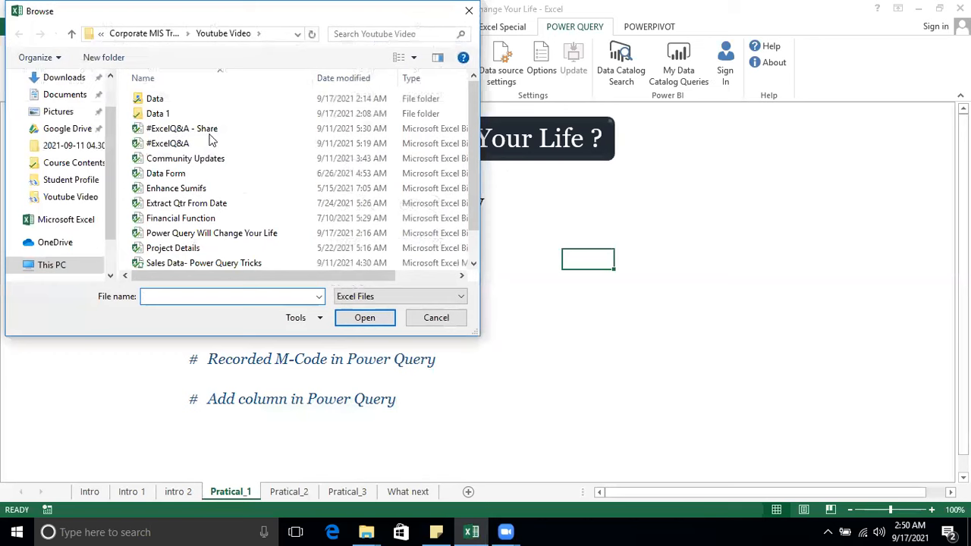
{"action": "double_click", "coordinate": [156, 100]}
{"action": "left_click", "coordinate": [194, 100]}
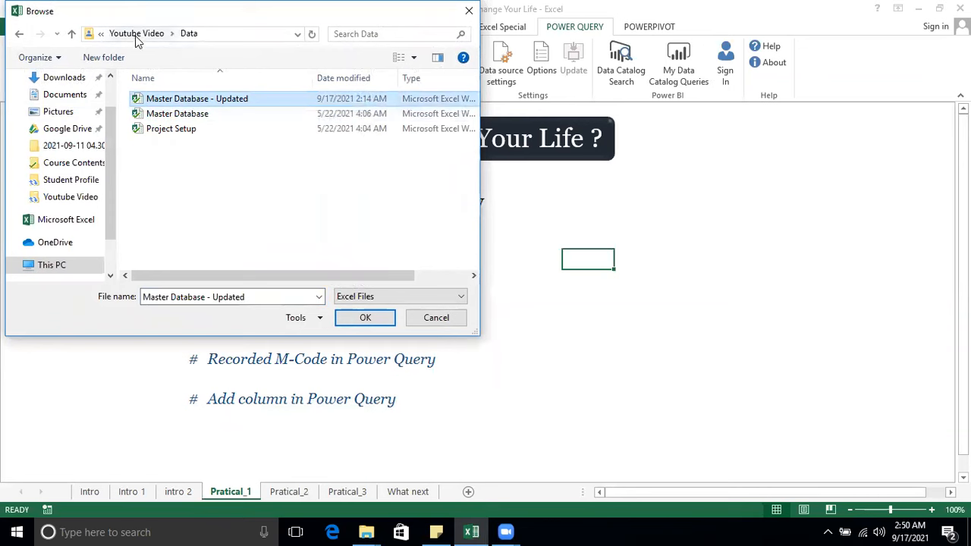
{"action": "left_click", "coordinate": [140, 33]}
{"action": "double_click", "coordinate": [160, 114]}
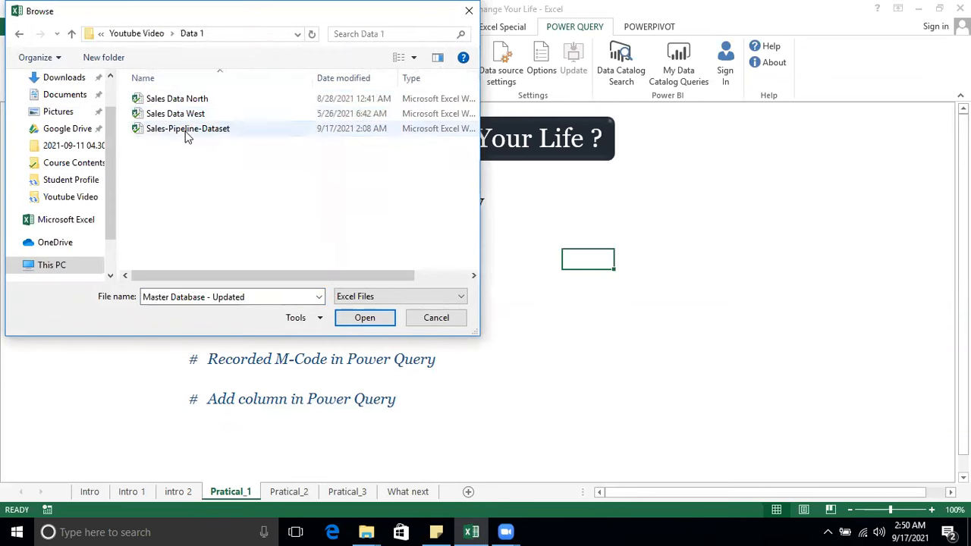
{"action": "left_click", "coordinate": [187, 130]}
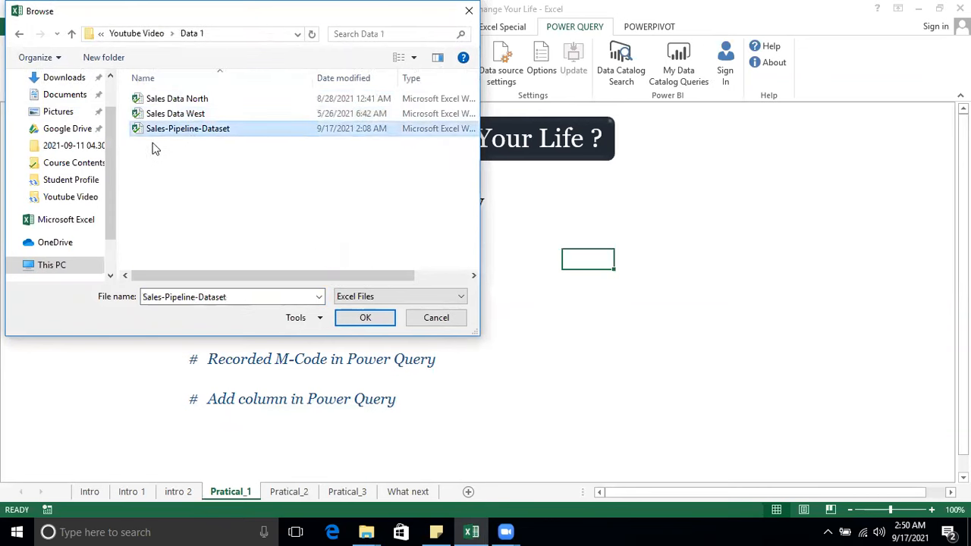
{"action": "left_click", "coordinate": [365, 319]}
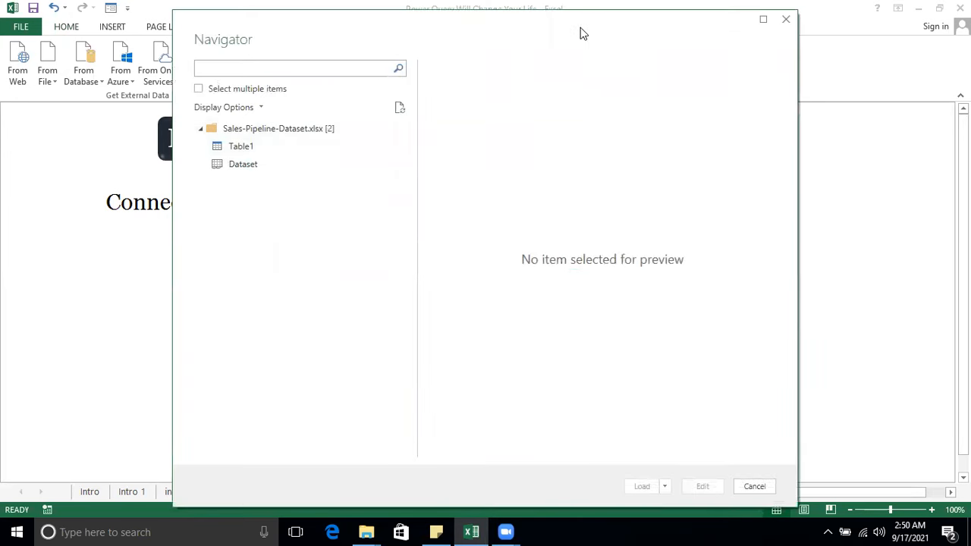
Preview the workbook's Table1 and Dataset items, and open Table1 for editing in the Power Query Editor
{"action": "left_click", "coordinate": [263, 141]}
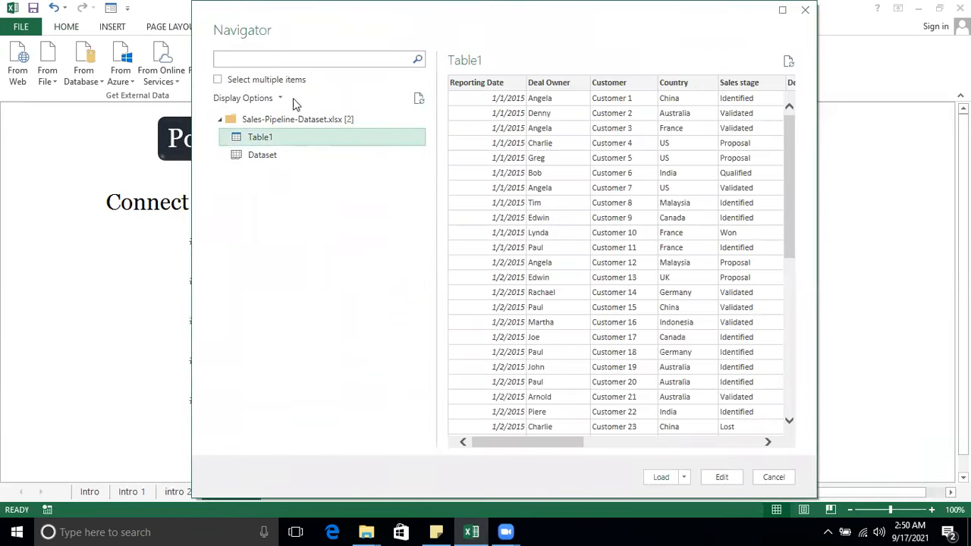
{"action": "left_click", "coordinate": [327, 122]}
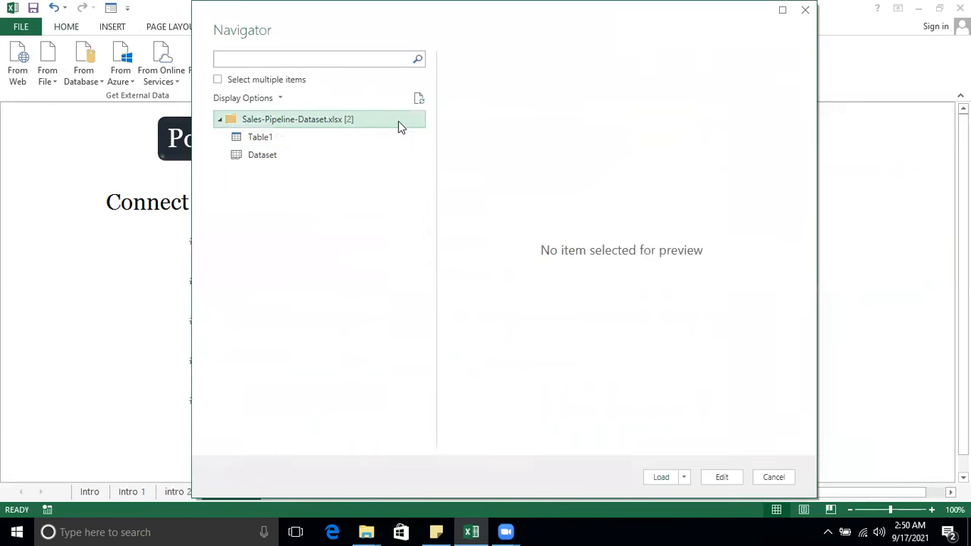
{"action": "left_click", "coordinate": [293, 142]}
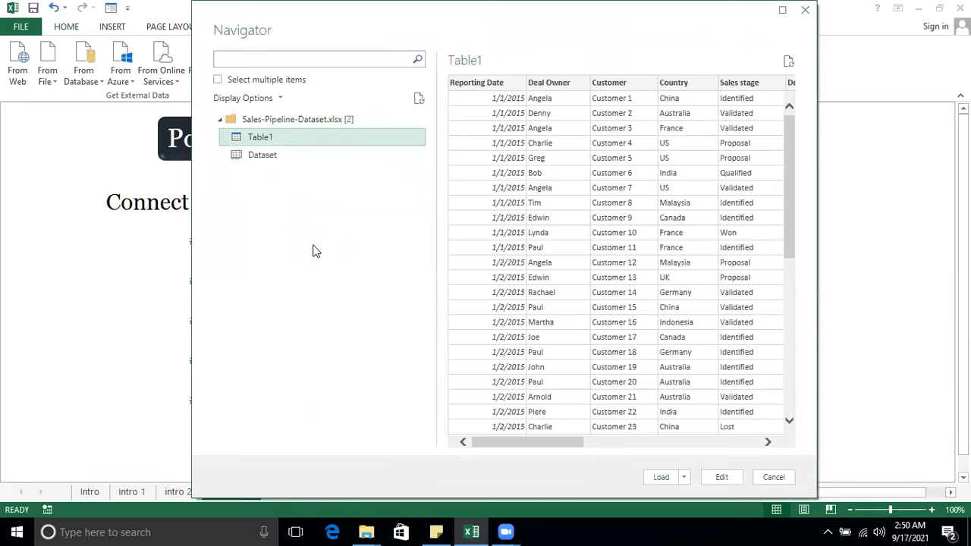
{"action": "left_click", "coordinate": [267, 157]}
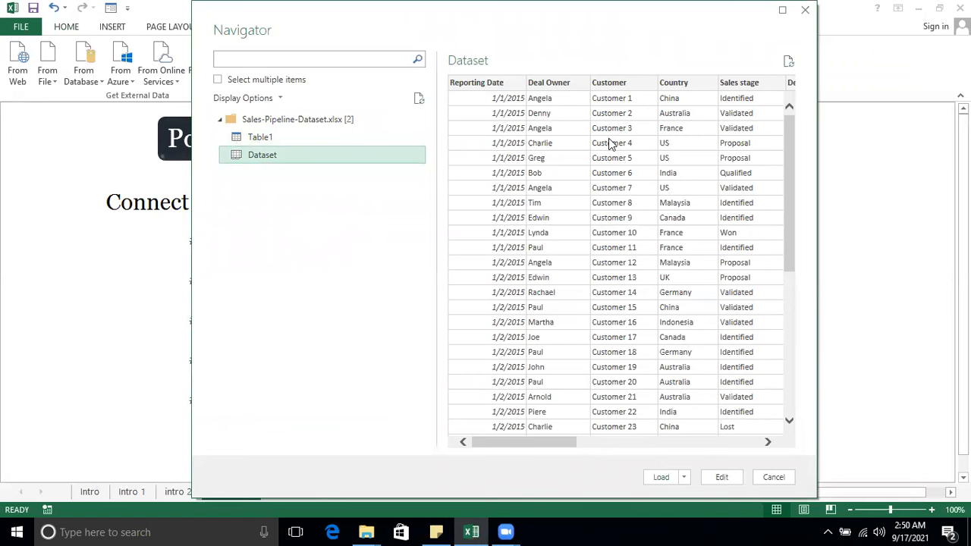
{"action": "left_click", "coordinate": [282, 138]}
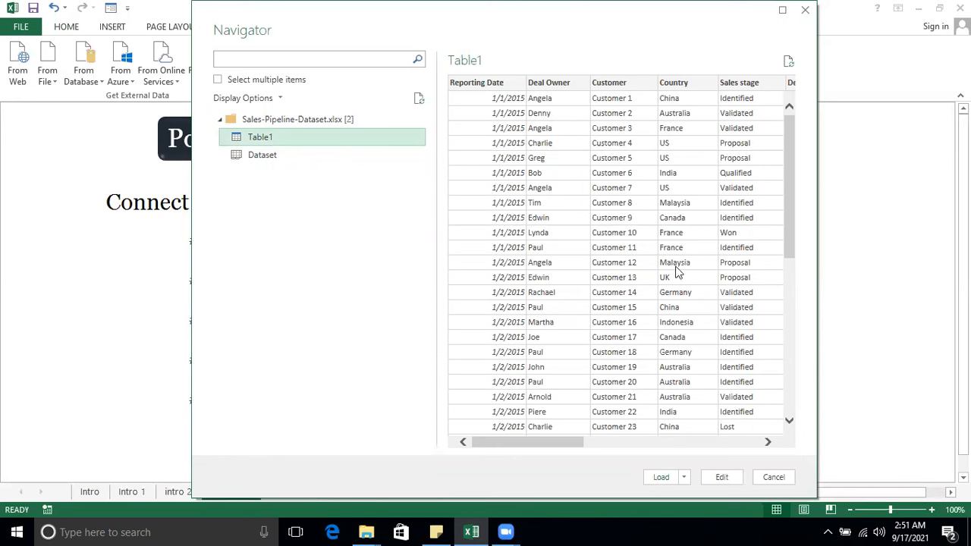
{"action": "left_click", "coordinate": [651, 196]}
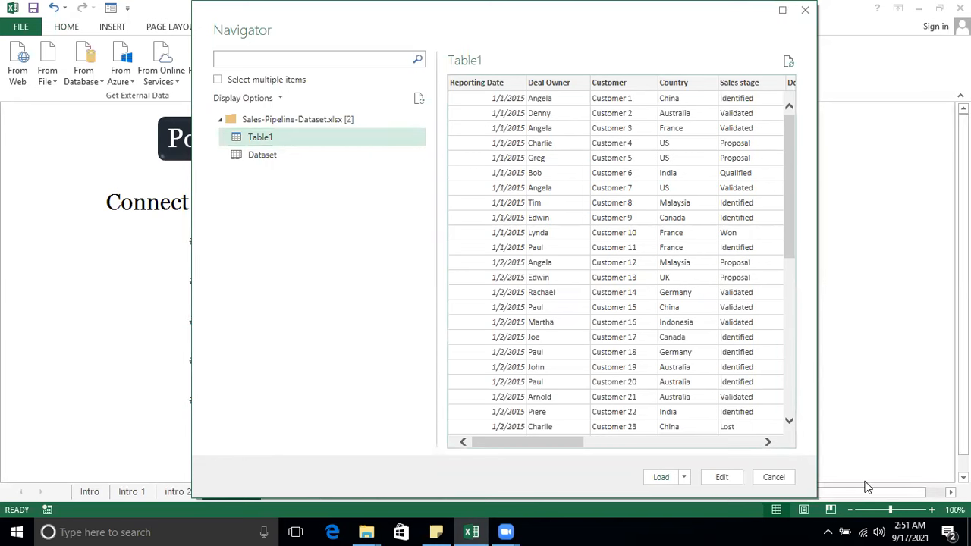
{"action": "left_click_drag", "start_coordinate": [568, 442], "coordinate": [743, 470]}
{"action": "left_click", "coordinate": [685, 477]}
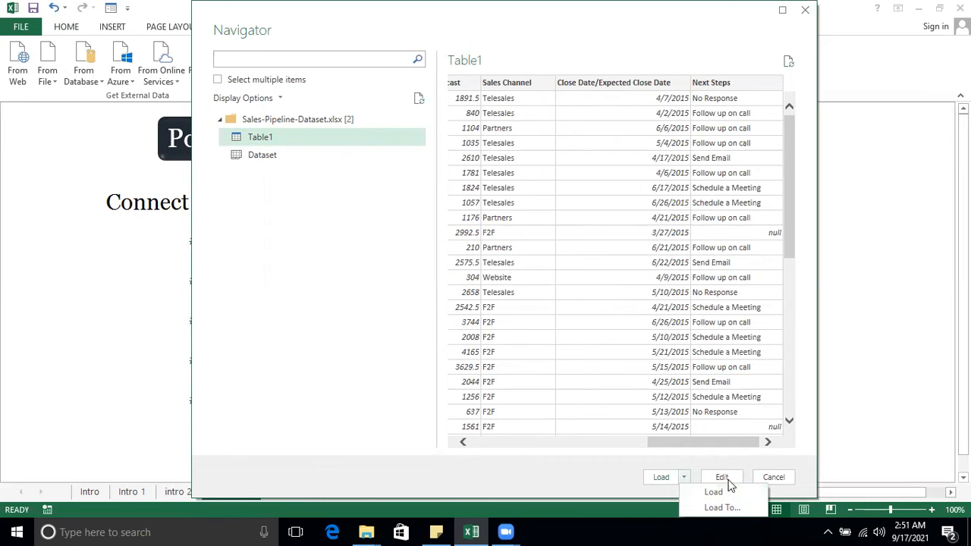
{"action": "left_click", "coordinate": [722, 479]}
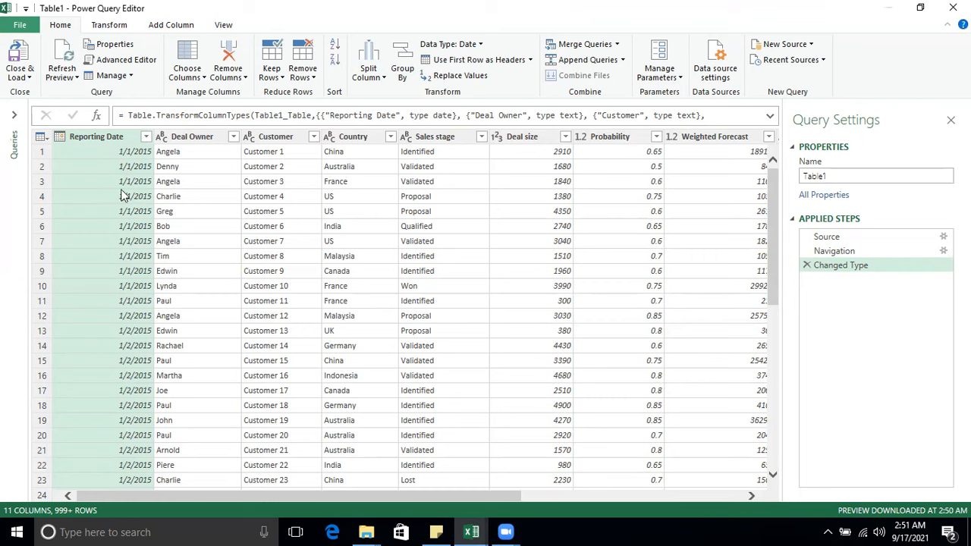
Examine the editor's commands for general query work, transforming data, adding columns and adjusting the view
{"action": "left_click", "coordinate": [114, 27]}
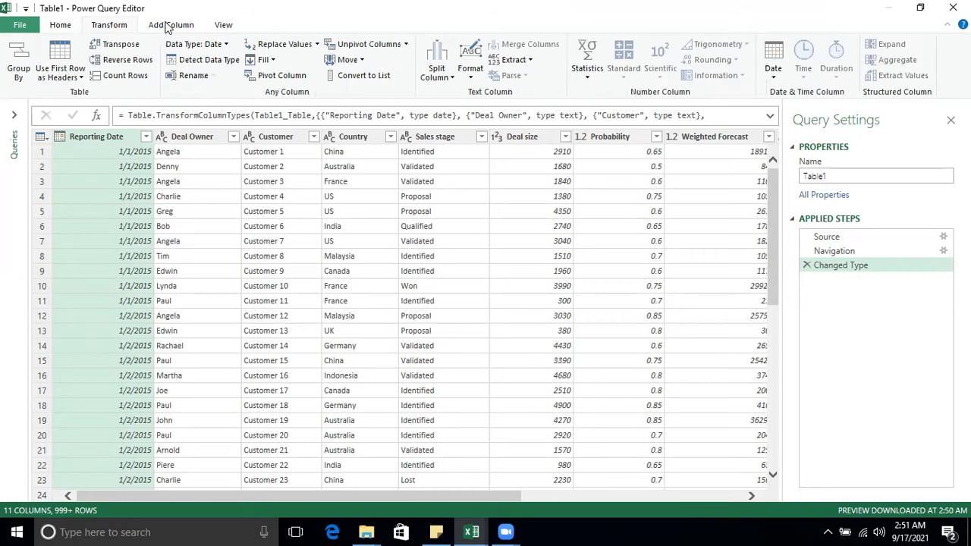
{"action": "left_click", "coordinate": [168, 26]}
{"action": "left_click", "coordinate": [222, 27]}
{"action": "left_click", "coordinate": [61, 28]}
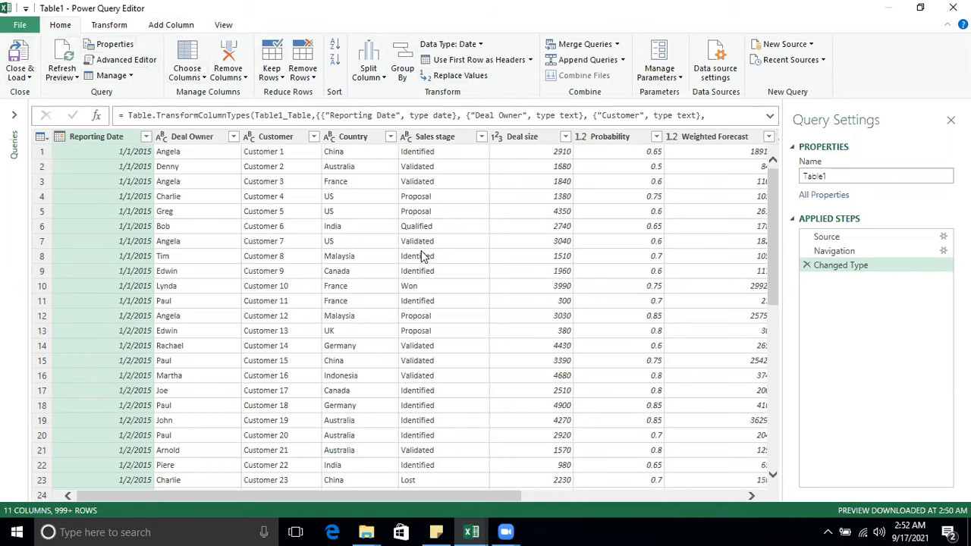
{"action": "left_click", "coordinate": [113, 25]}
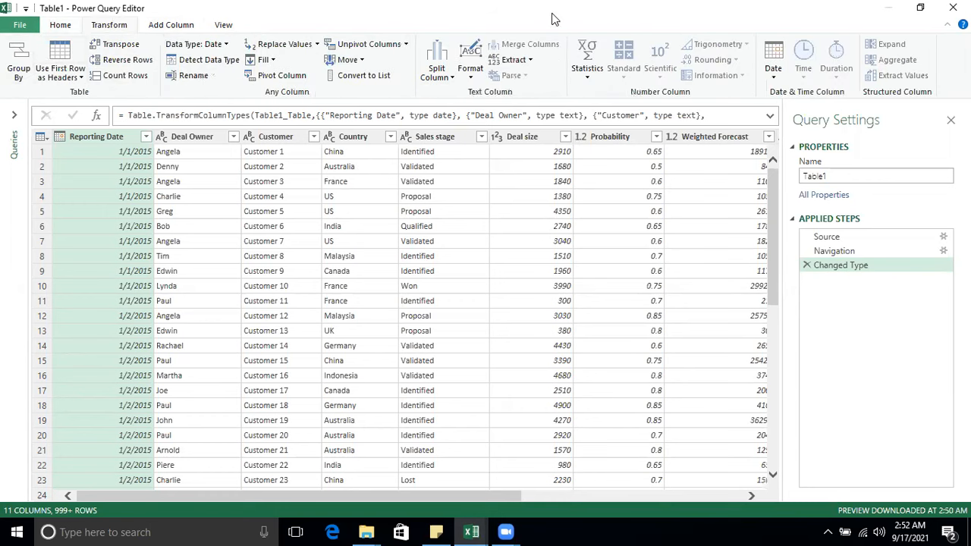
{"action": "left_click", "coordinate": [158, 26]}
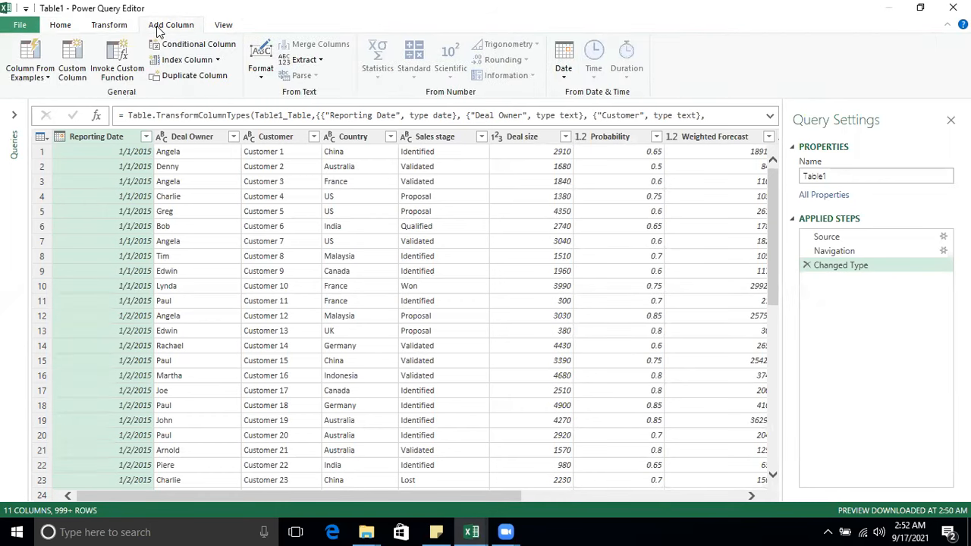
{"action": "left_click", "coordinate": [214, 28]}
{"action": "left_click", "coordinate": [74, 30]}
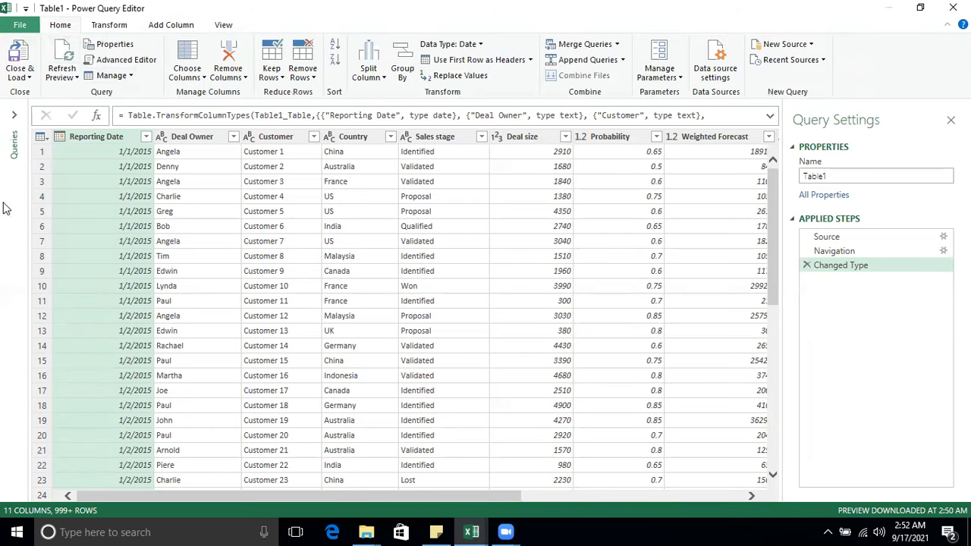
Expand the list of queries and rename the Table1 query as SalesPipeline
{"action": "left_click", "coordinate": [14, 118]}
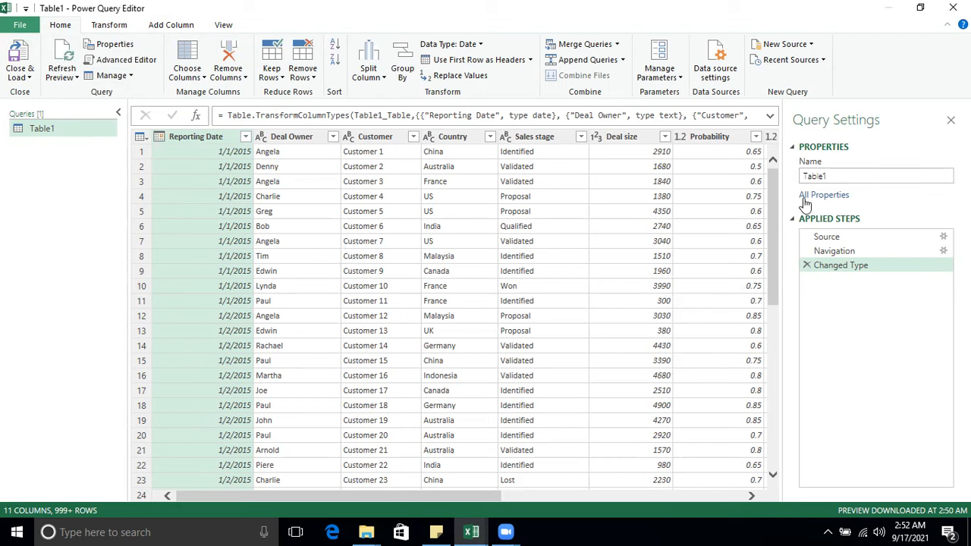
{"action": "left_click", "coordinate": [835, 176]}
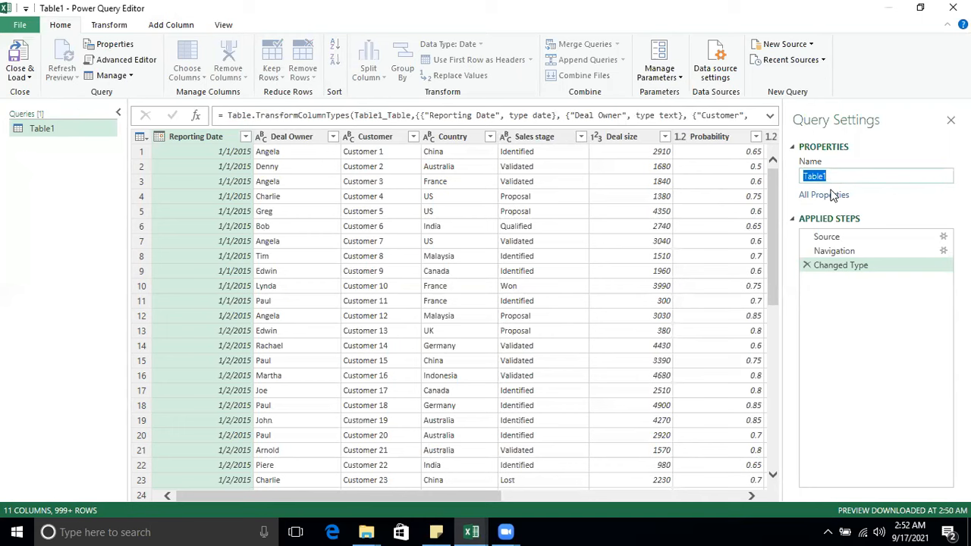
{"action": "type", "text": "SalesPipeline"}
{"action": "key", "text": "Return"}
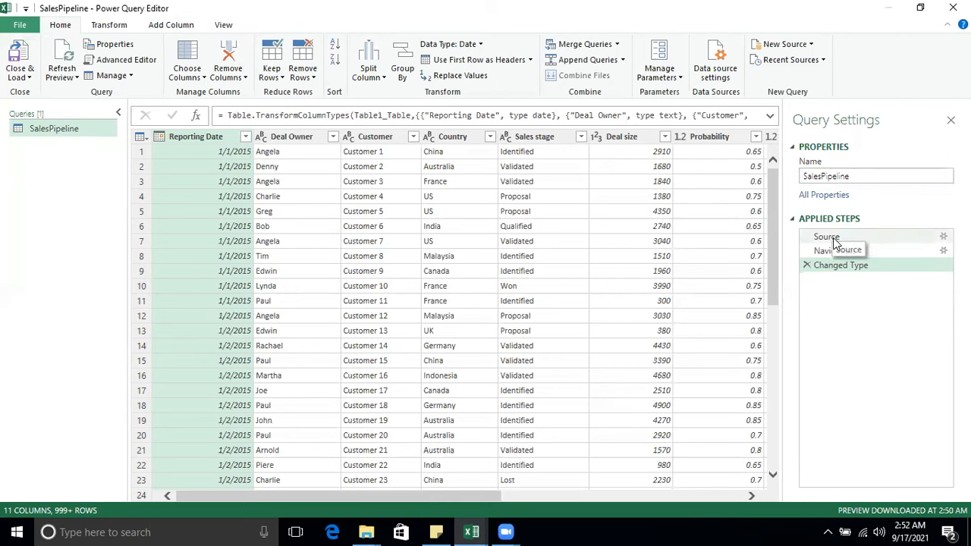
Check the workbook file path in the Source step's settings and close them without changes
{"action": "left_click", "coordinate": [827, 237]}
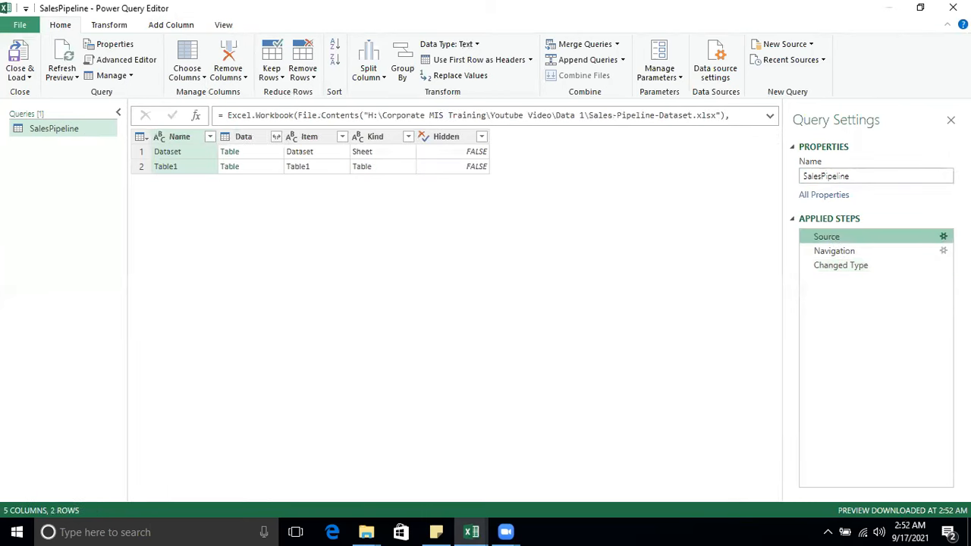
{"action": "left_click", "coordinate": [944, 237]}
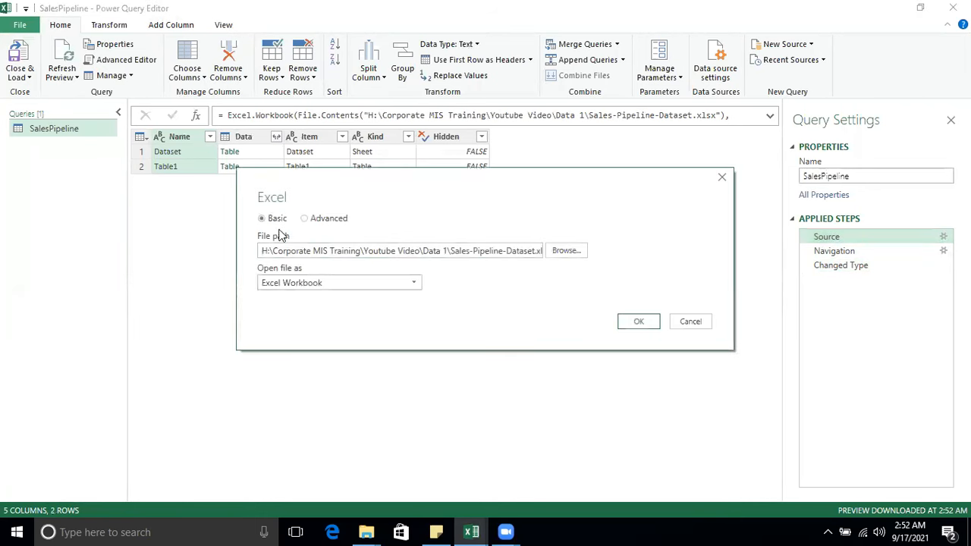
{"action": "left_click_drag", "start_coordinate": [268, 250], "coordinate": [568, 251]}
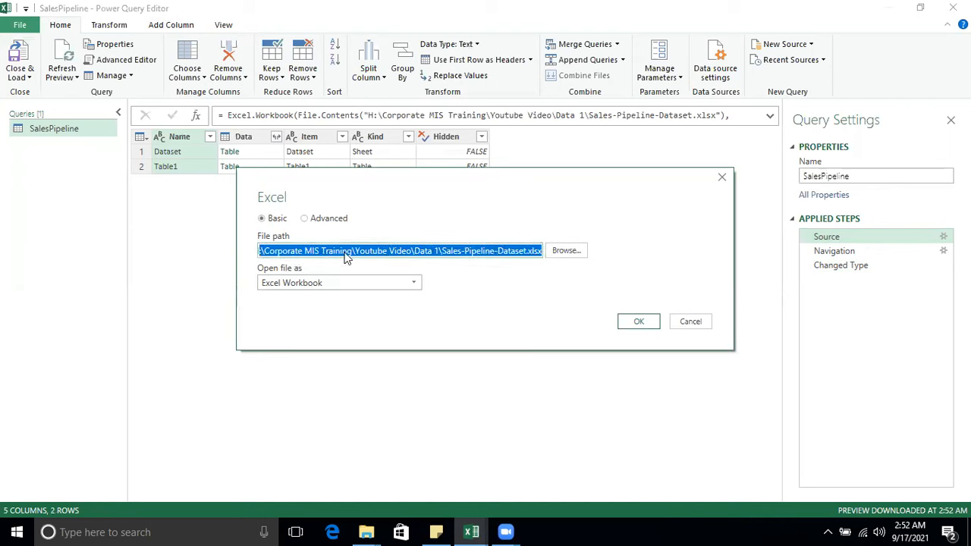
{"action": "left_click", "coordinate": [722, 177]}
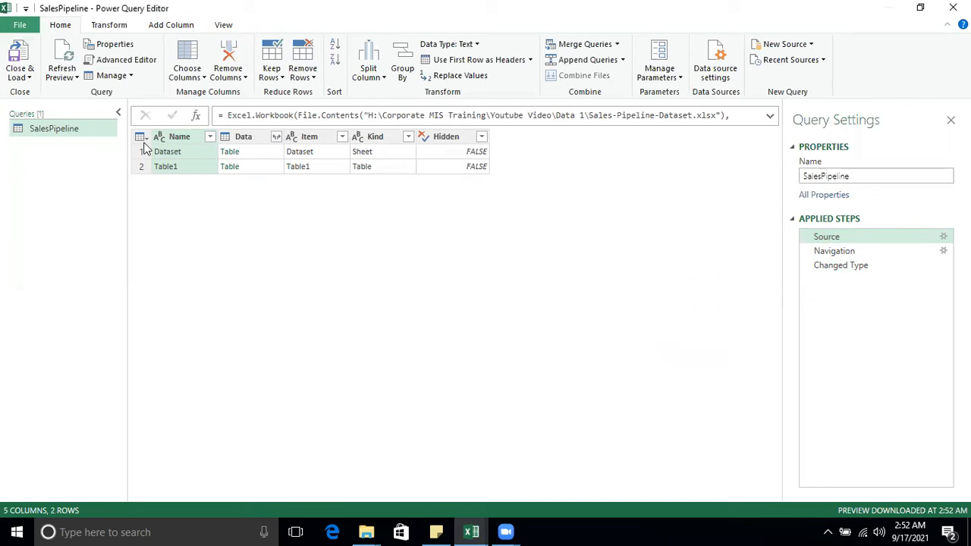
Examine the name, data preview, item and kind of the Dataset and Table1 entries in the Source step
{"action": "left_click", "coordinate": [187, 153]}
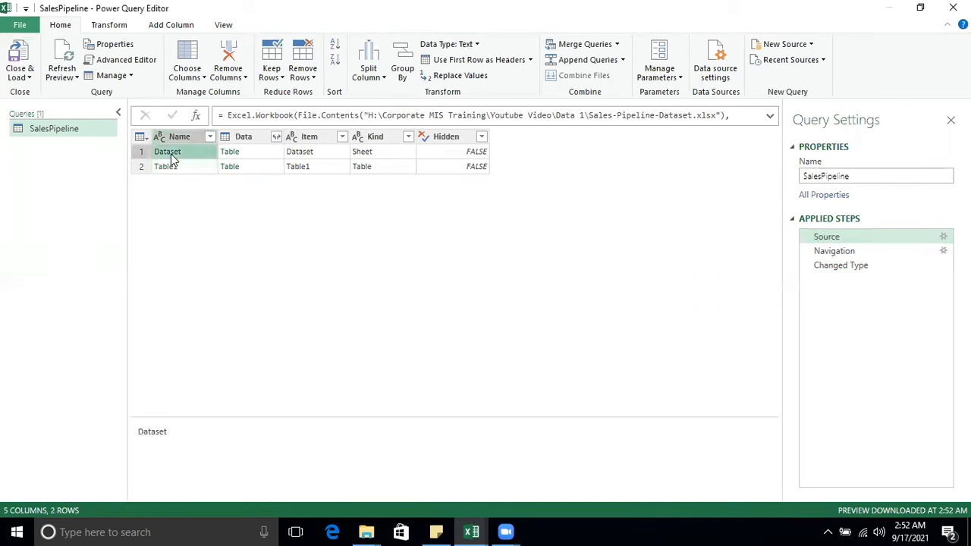
{"action": "left_click", "coordinate": [262, 155]}
{"action": "scroll", "coordinate": [726, 467], "scroll_direction": "down", "scroll_amount": 1}
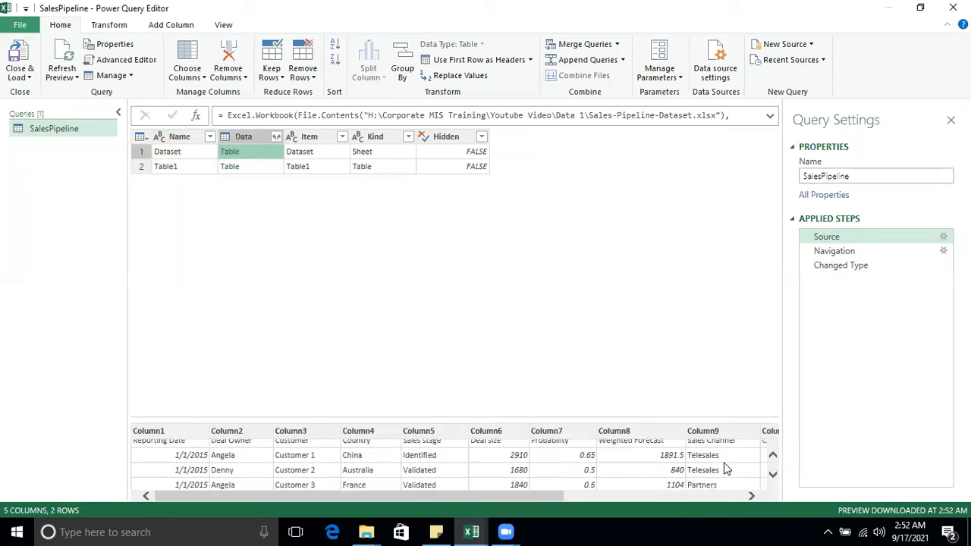
{"action": "scroll", "coordinate": [727, 468], "scroll_direction": "up", "scroll_amount": 1}
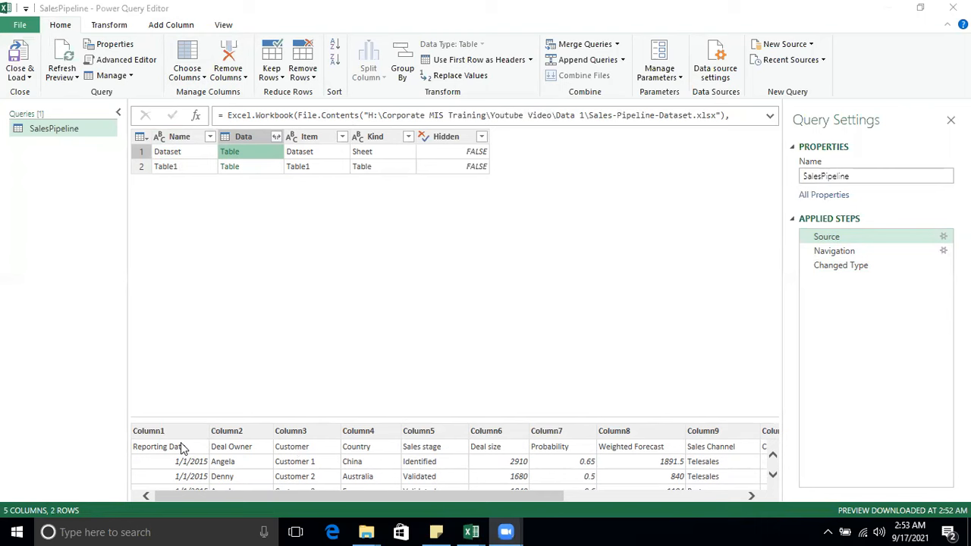
{"action": "key", "text": "Down"}
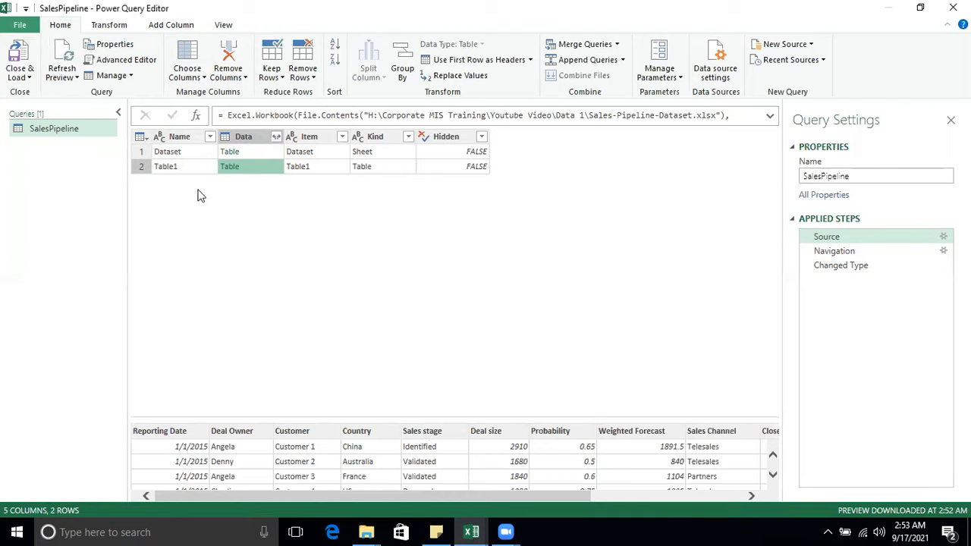
{"action": "left_click", "coordinate": [265, 154]}
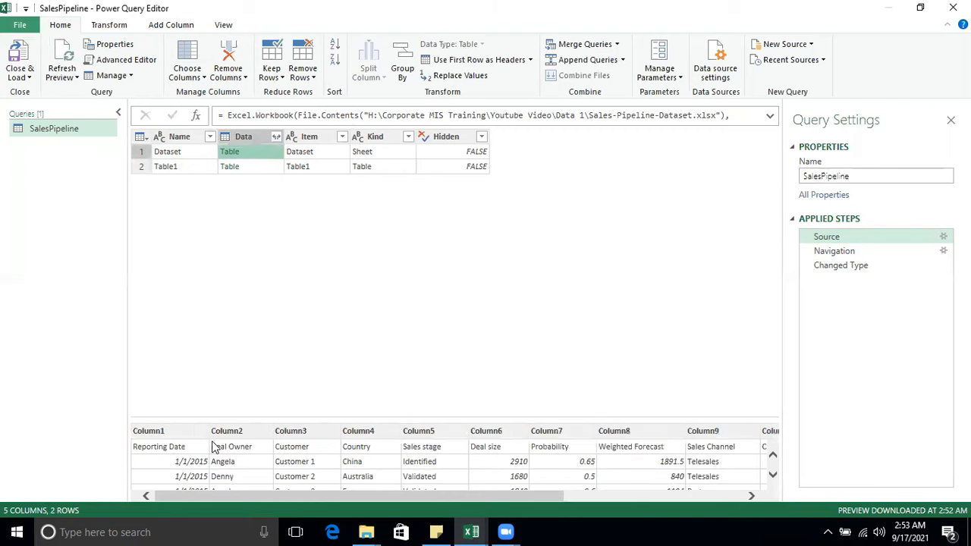
{"action": "left_click", "coordinate": [326, 159]}
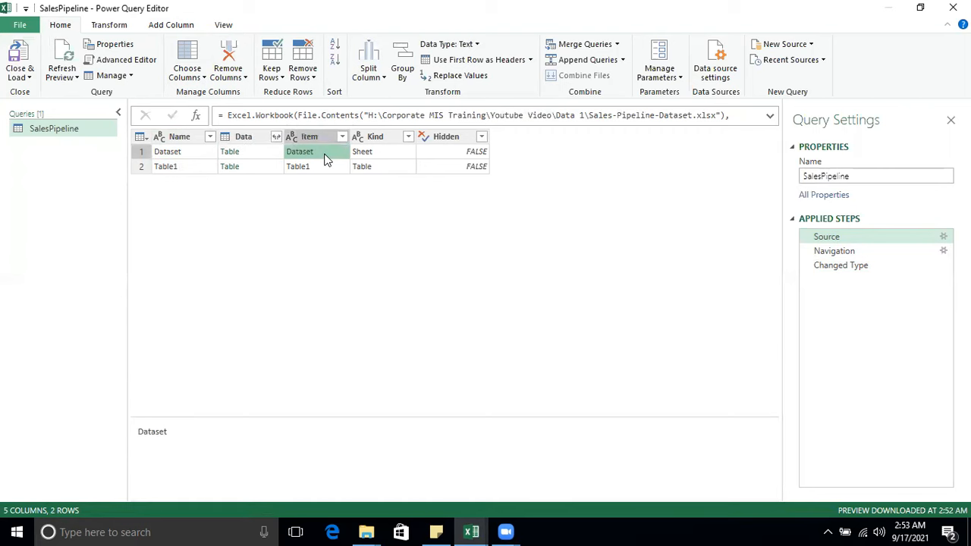
{"action": "left_click", "coordinate": [299, 168]}
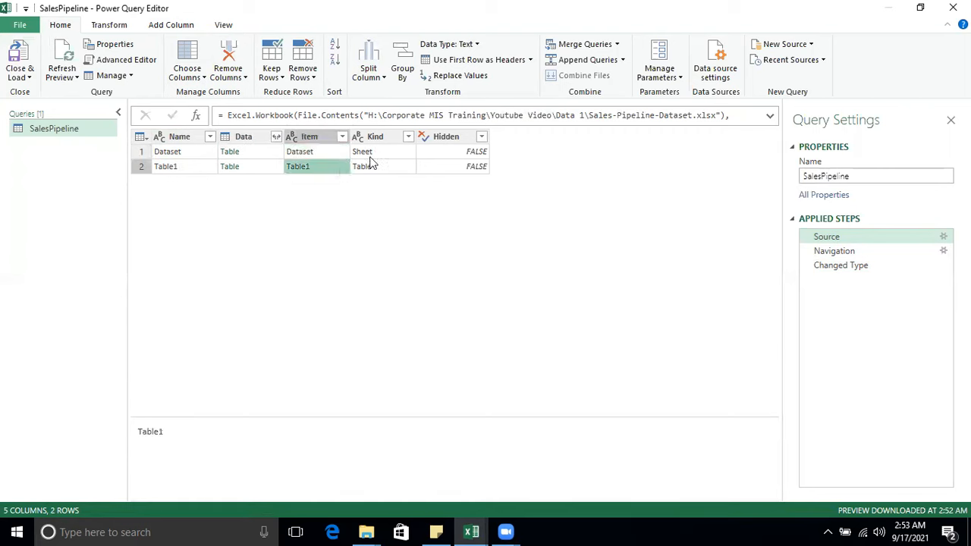
{"action": "left_click", "coordinate": [368, 155]}
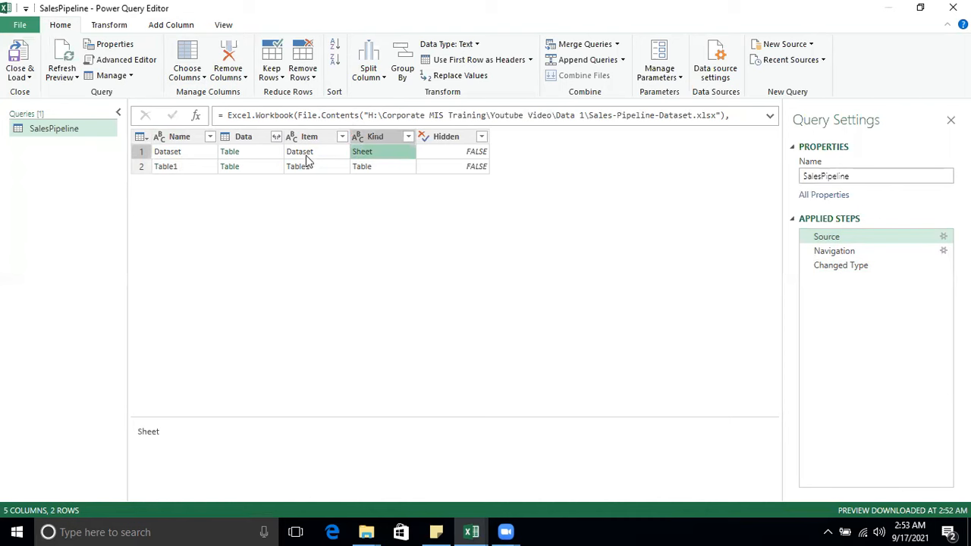
{"action": "left_click", "coordinate": [373, 170]}
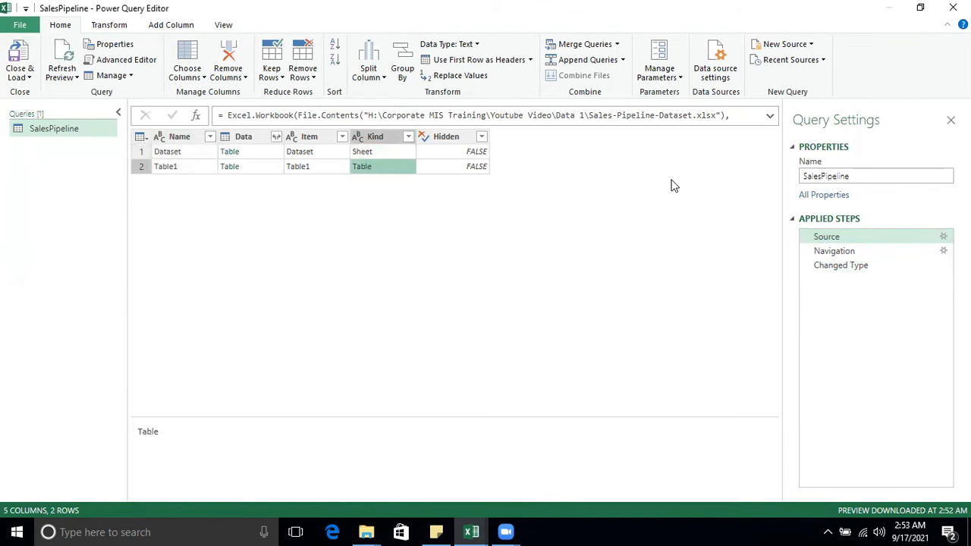
Review the Navigation and Changed Type steps, and delete the Changed Type step from the query
{"action": "left_click", "coordinate": [834, 251]}
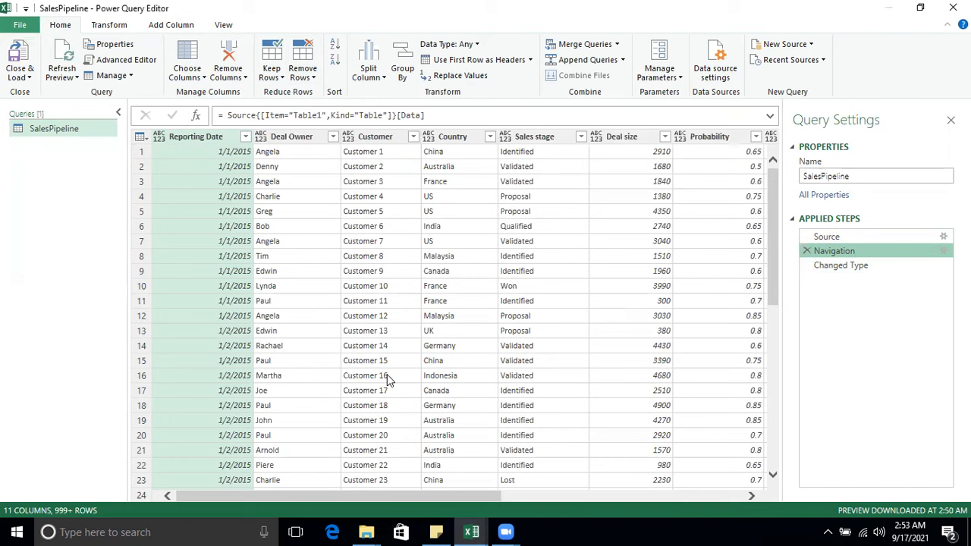
{"action": "left_click", "coordinate": [837, 265]}
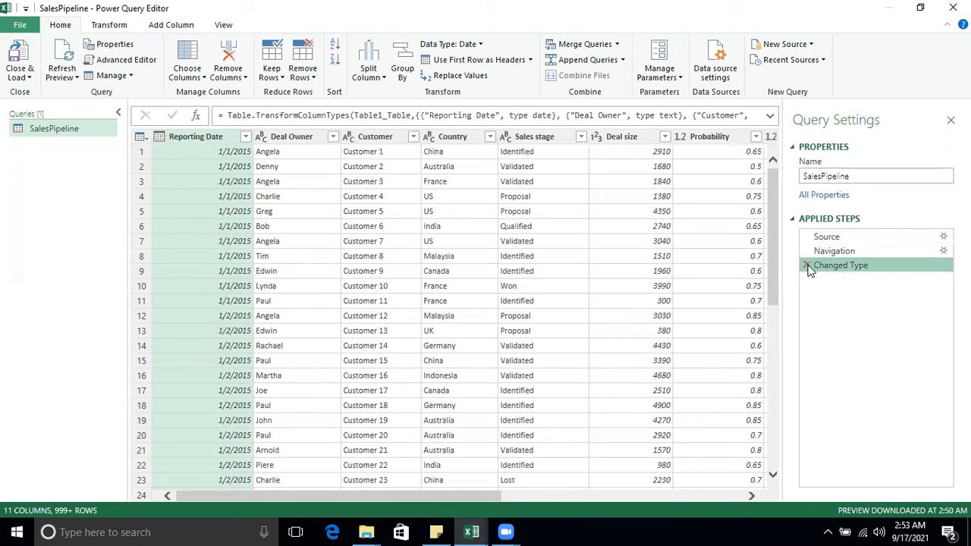
{"action": "left_click", "coordinate": [807, 266]}
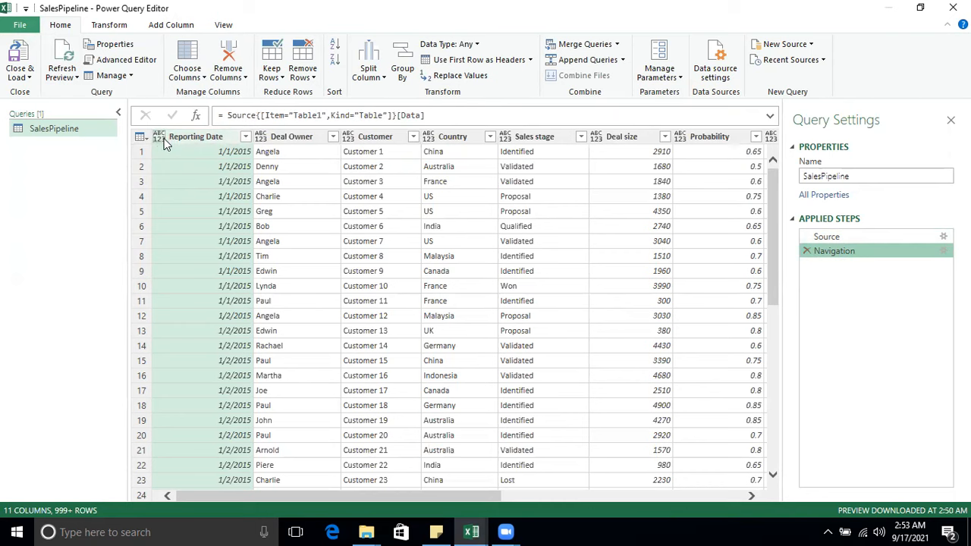
Look across the columns of row 4 to check their data types in the Navigation step
{"action": "left_click", "coordinate": [265, 196]}
{"action": "key", "text": "Right"}
{"action": "key", "text": "Right"}
{"action": "key", "text": "Right"}
{"action": "key", "text": "Right"}
{"action": "key", "text": "Right"}
{"action": "key", "text": "Right"}
{"action": "key", "text": "Right"}
{"action": "key", "text": "Right"}
{"action": "key", "text": "Right"}
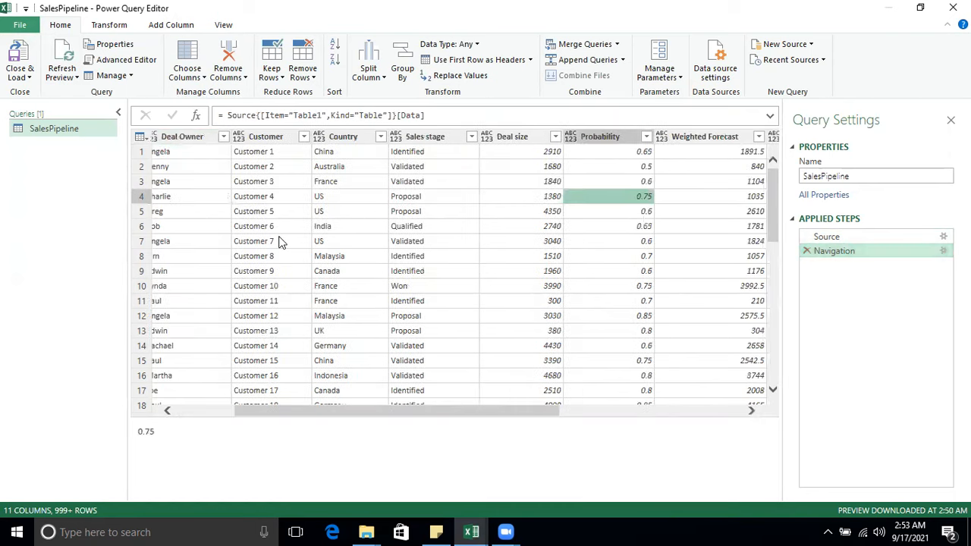
{"action": "key", "text": "Left"}
{"action": "key", "text": "Left"}
{"action": "key", "text": "Left"}
{"action": "key", "text": "Left"}
{"action": "key", "text": "Left"}
{"action": "key", "text": "Left"}
{"action": "key", "text": "Left"}
{"action": "key", "text": "Left"}
{"action": "key", "text": "Left"}
{"action": "key", "text": "Left"}
{"action": "key", "text": "Left"}
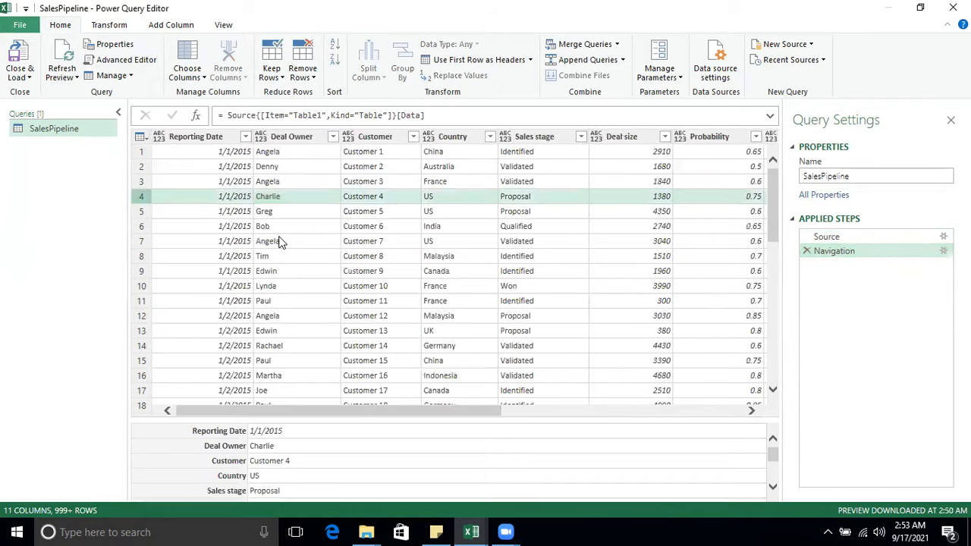
Set the data type of the Reporting Date column to Date and the Deal Owner column to Text
{"action": "left_click", "coordinate": [159, 138]}
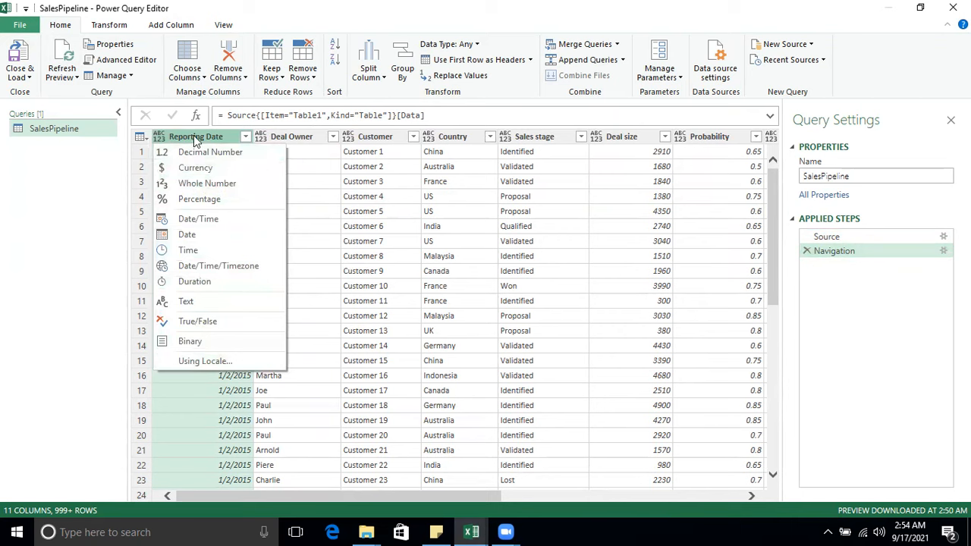
{"action": "left_click", "coordinate": [198, 236]}
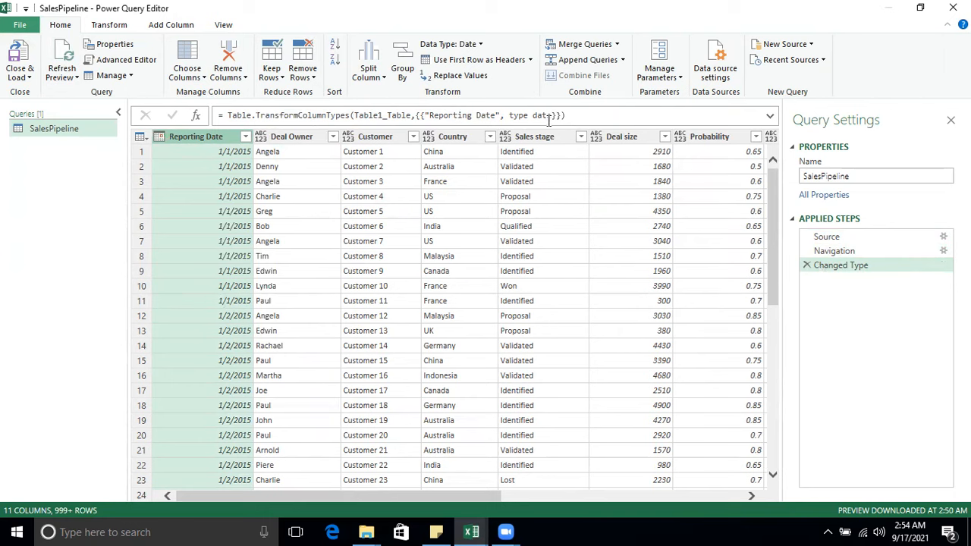
{"action": "left_click", "coordinate": [262, 138]}
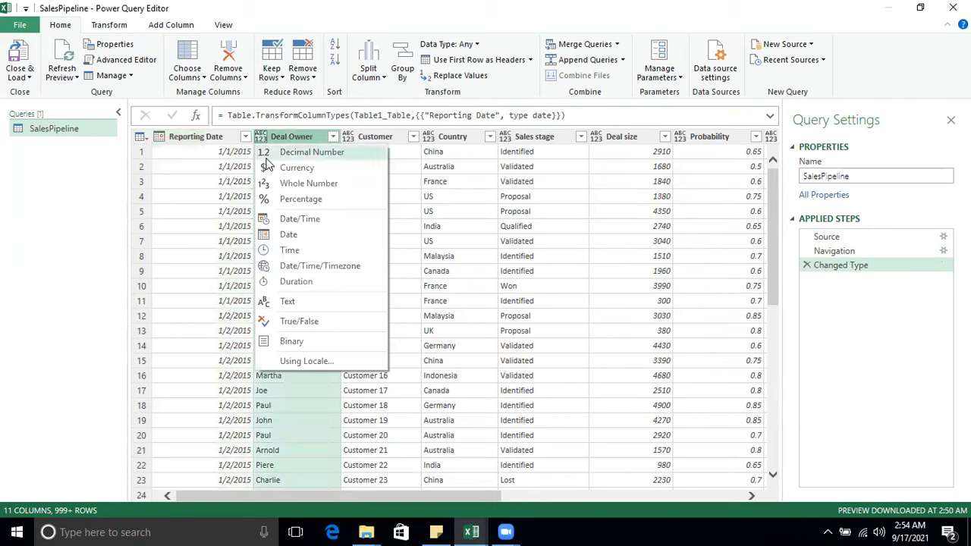
{"action": "left_click", "coordinate": [294, 301]}
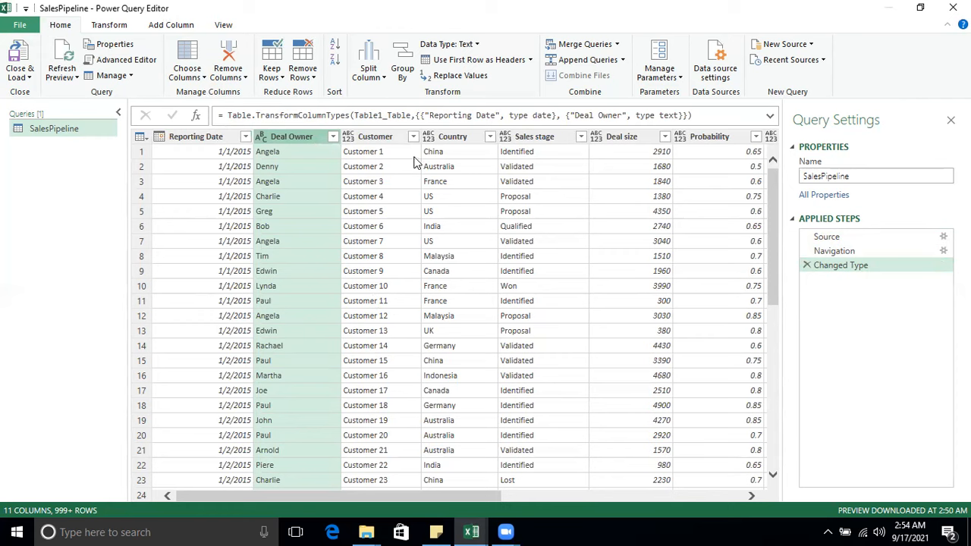
Review the Customer column's sort and filter options and the commands for the whole table, without applying any
{"action": "left_click", "coordinate": [387, 169]}
{"action": "left_click", "coordinate": [412, 137]}
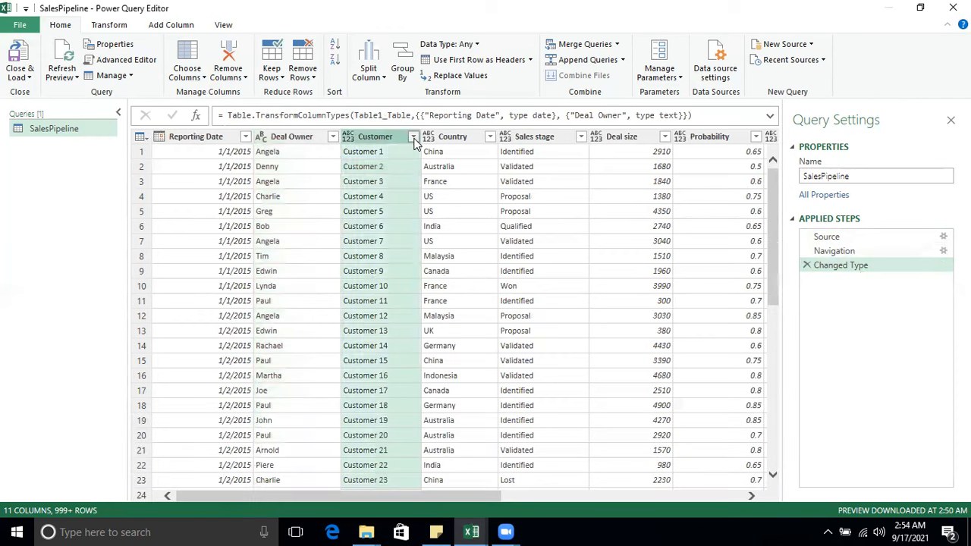
{"action": "scroll", "coordinate": [292, 317], "scroll_direction": "down", "scroll_amount": 1}
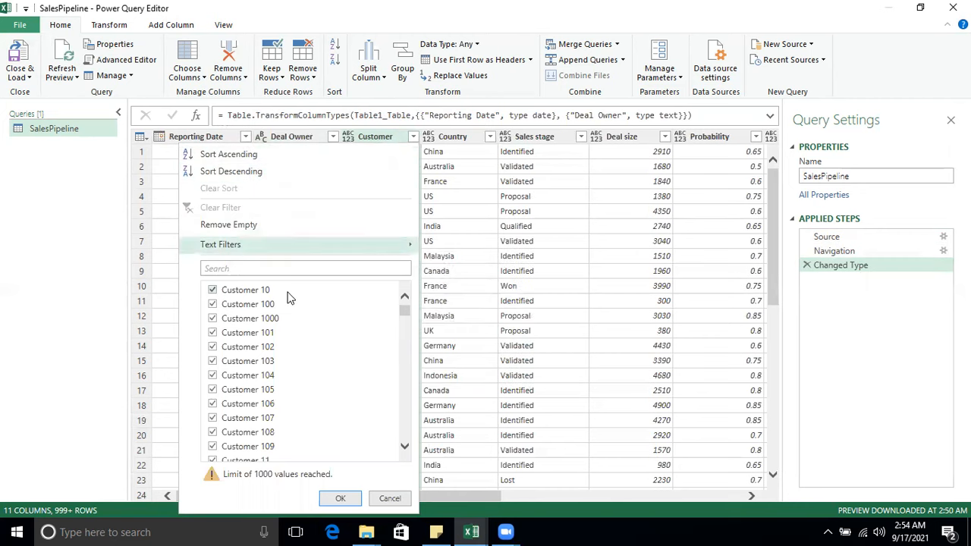
{"action": "left_click", "coordinate": [541, 318]}
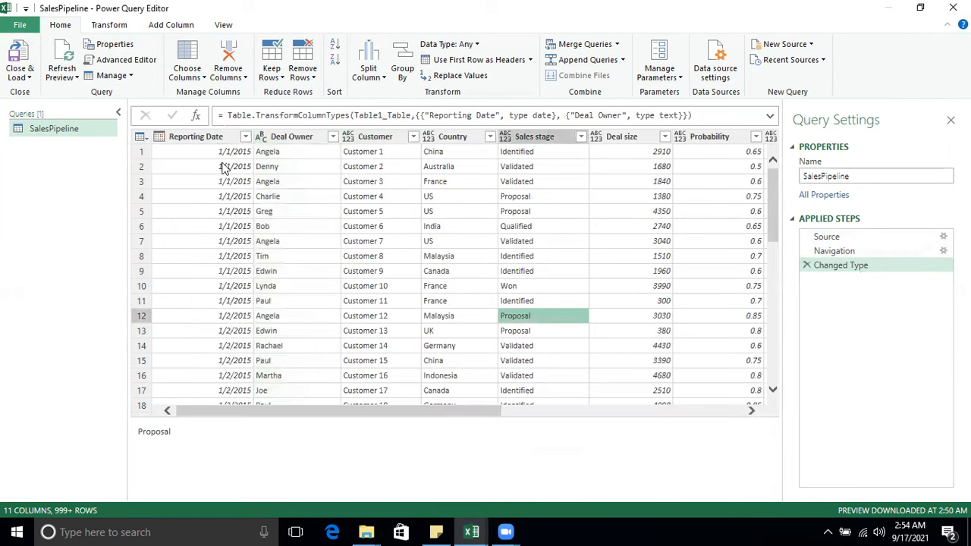
{"action": "left_click", "coordinate": [147, 139]}
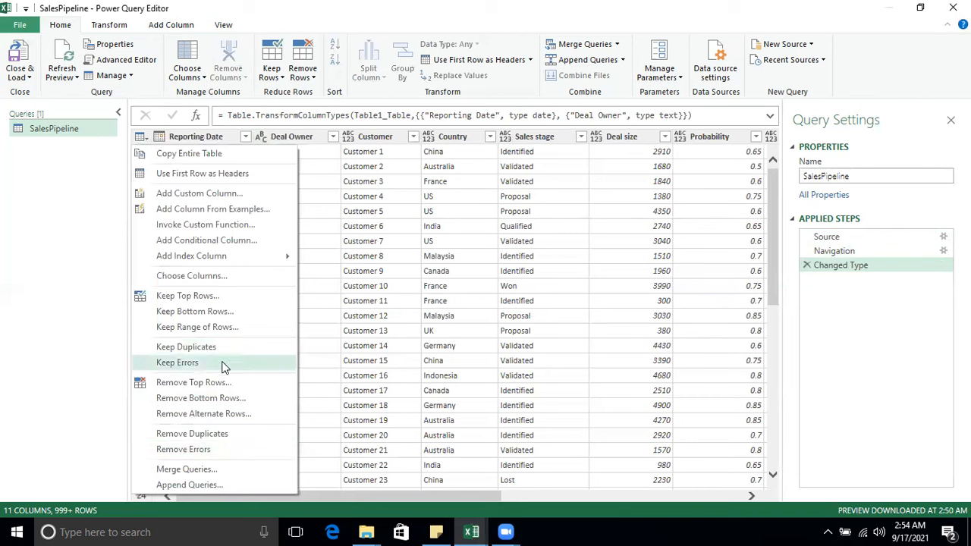
{"action": "left_click", "coordinate": [377, 247]}
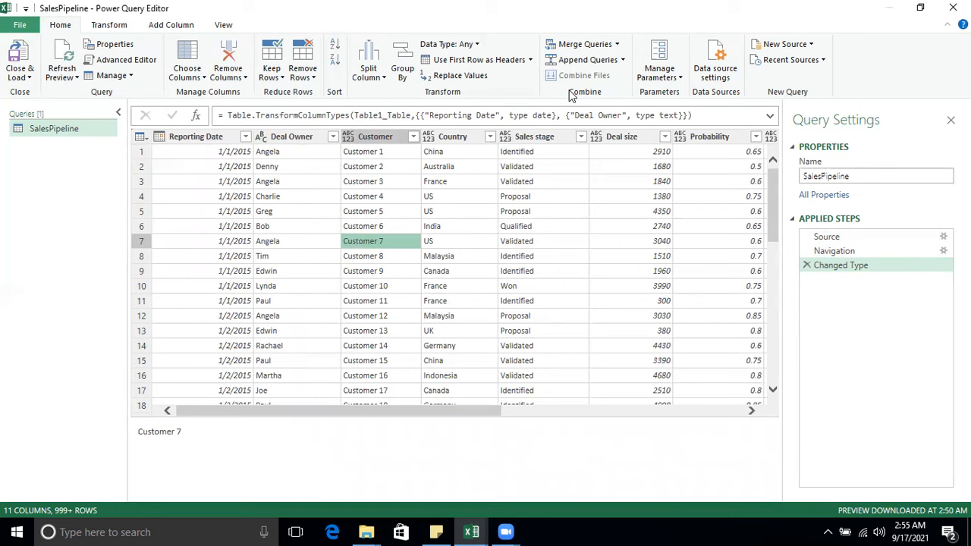
Open the SalesPipeline query's M code in the Advanced Editor and examine its source, table and type-change lines
{"action": "left_click", "coordinate": [224, 26]}
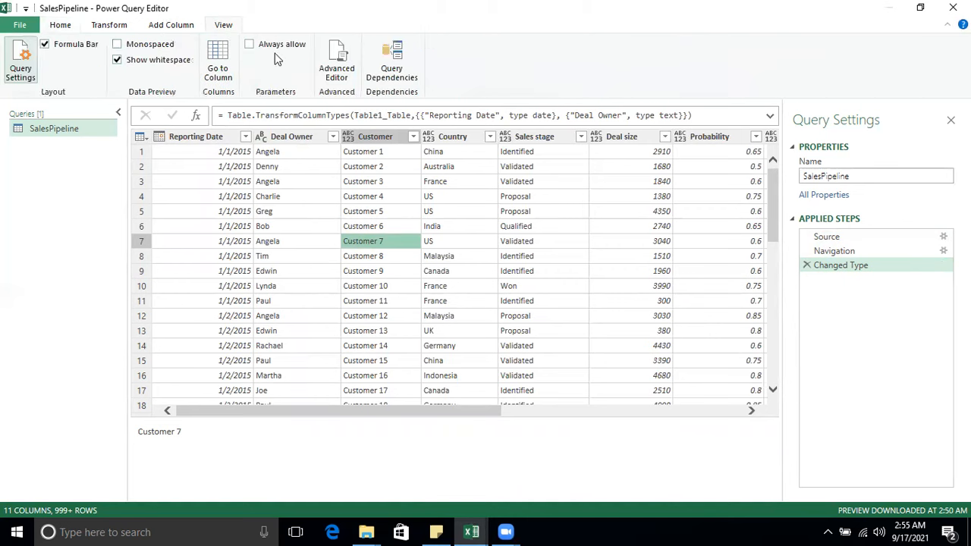
{"action": "left_click", "coordinate": [337, 61]}
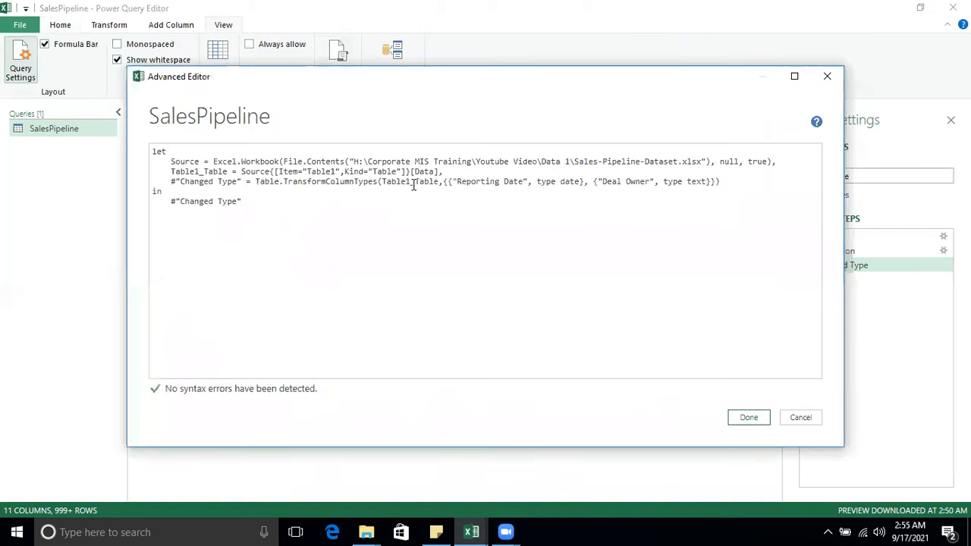
{"action": "left_click_drag", "start_coordinate": [171, 161], "coordinate": [725, 162]}
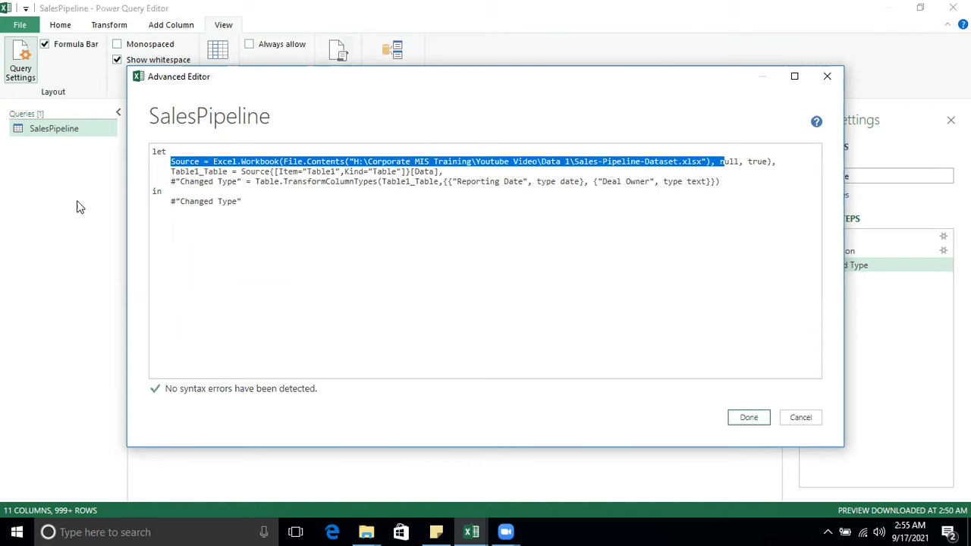
{"action": "double_click", "coordinate": [321, 173]}
{"action": "left_click_drag", "start_coordinate": [447, 170], "coordinate": [741, 182]}
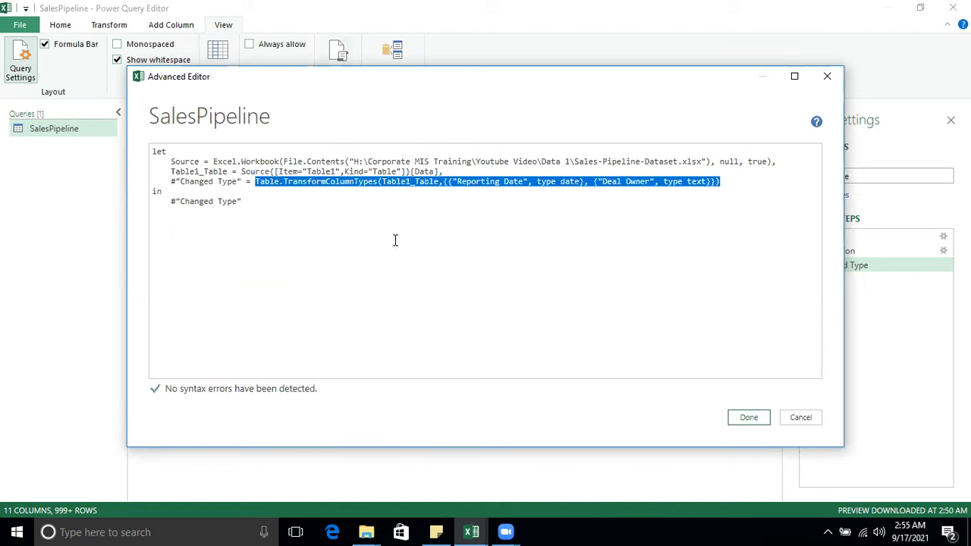
Examine the let keyword, step names, cross-references and Table.TransformColumnTypes function, and the full let-in structure of the code
{"action": "double_click", "coordinate": [166, 152]}
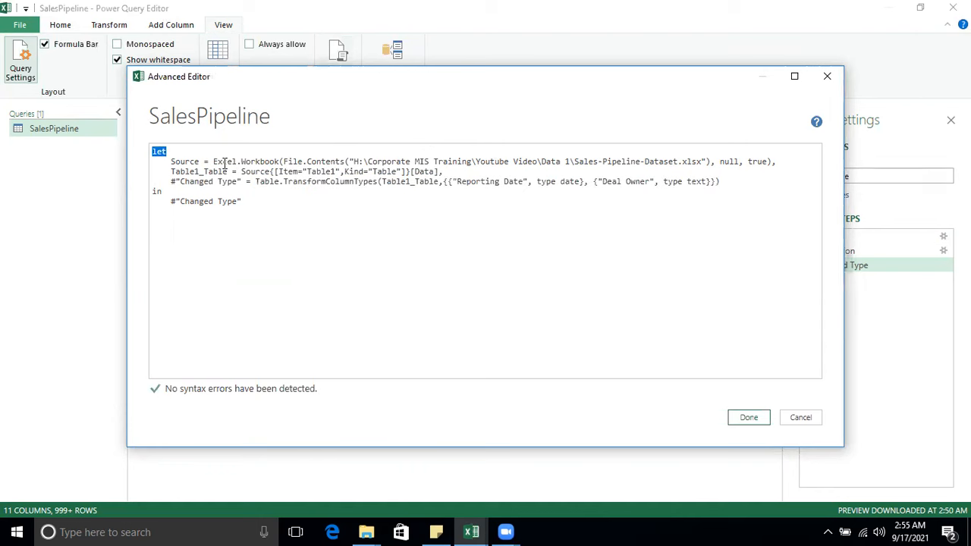
{"action": "double_click", "coordinate": [192, 162]}
{"action": "left_click_drag", "start_coordinate": [199, 172], "coordinate": [171, 171]}
{"action": "double_click", "coordinate": [182, 161]}
{"action": "double_click", "coordinate": [256, 172]}
{"action": "double_click", "coordinate": [208, 182]}
{"action": "left_click_drag", "start_coordinate": [255, 182], "coordinate": [377, 182]}
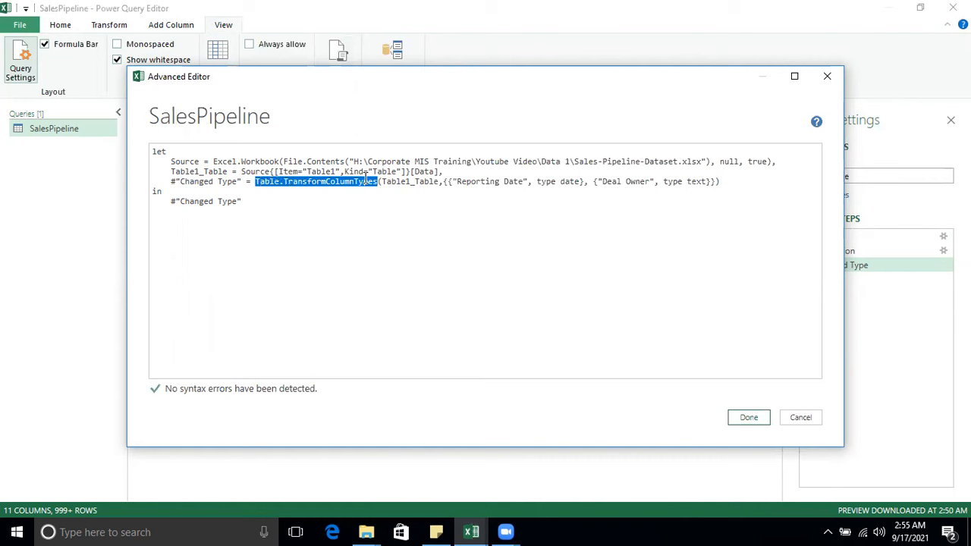
{"action": "left_click", "coordinate": [297, 182]}
{"action": "left_click_drag", "start_coordinate": [170, 171], "coordinate": [279, 188]}
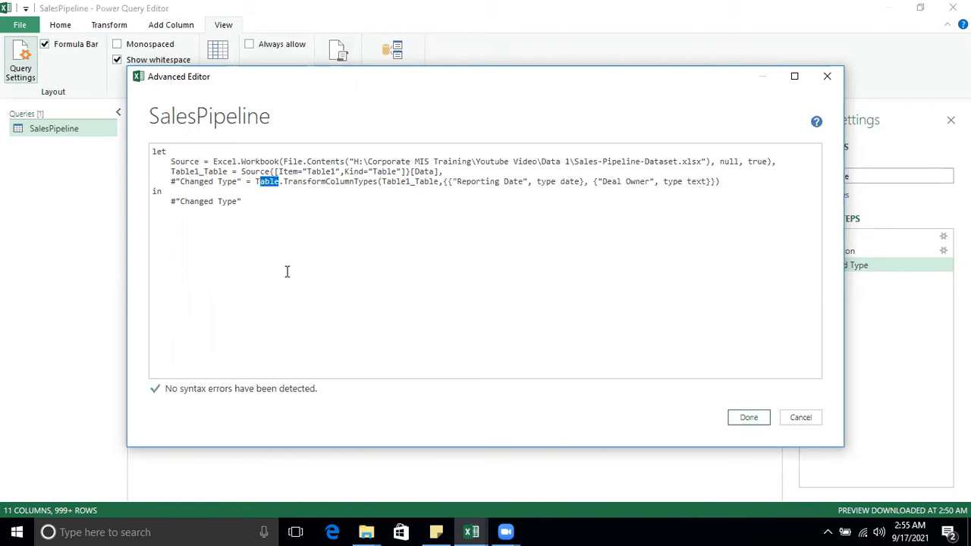
{"action": "left_click", "coordinate": [276, 227]}
{"action": "left_click_drag", "start_coordinate": [242, 201], "coordinate": [152, 151]}
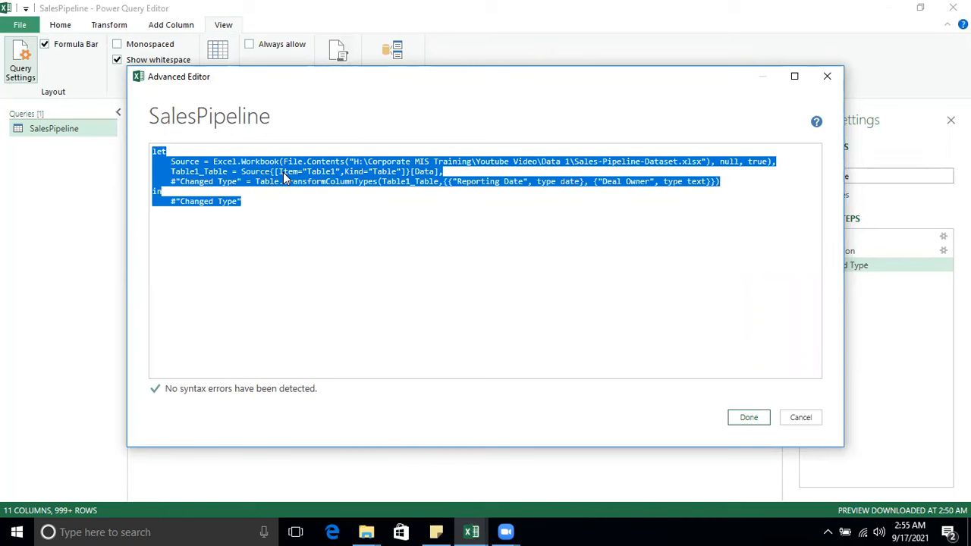
Close the Advanced Editor without changes and look through the preview's columns from Customer to Next Steps
{"action": "left_click", "coordinate": [827, 76]}
{"action": "left_click", "coordinate": [393, 214]}
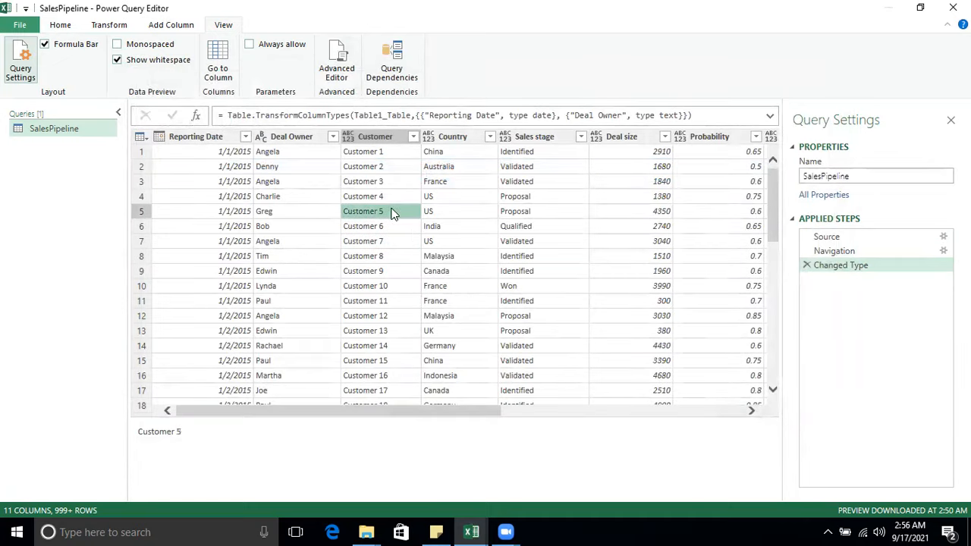
{"action": "key", "text": "Right"}
{"action": "key", "text": "Right"}
{"action": "key", "text": "Right"}
{"action": "key", "text": "Right"}
{"action": "key", "text": "Right"}
{"action": "key", "text": "Right"}
{"action": "key", "text": "Right"}
{"action": "key", "text": "Right"}
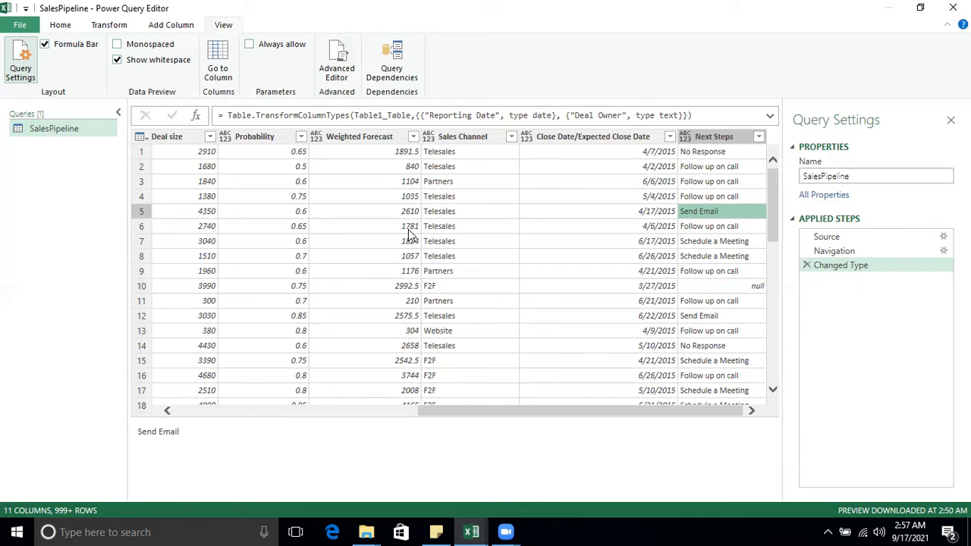
{"action": "left_click", "coordinate": [226, 241]}
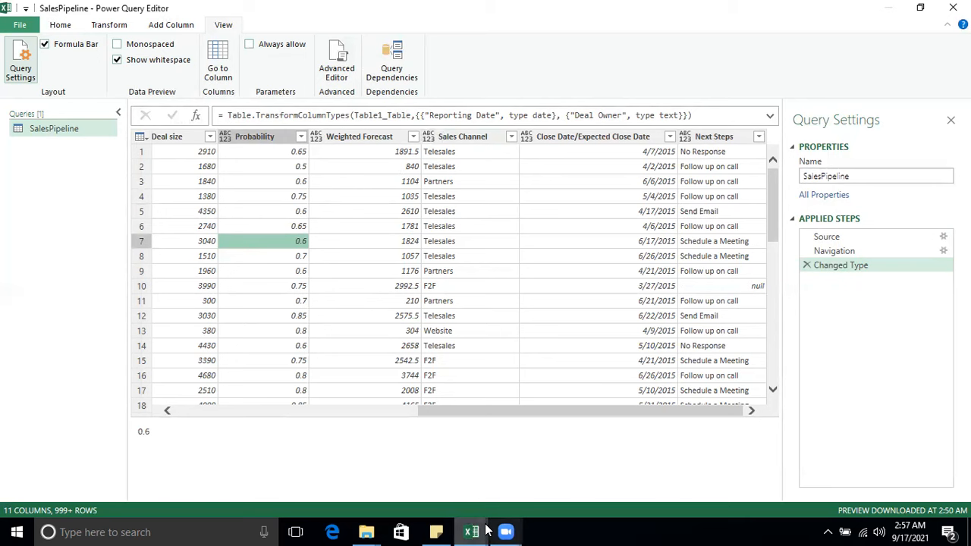
Load the SalesPipeline query with Only Create Connection and add its data to the Data Model
{"action": "left_click", "coordinate": [63, 28]}
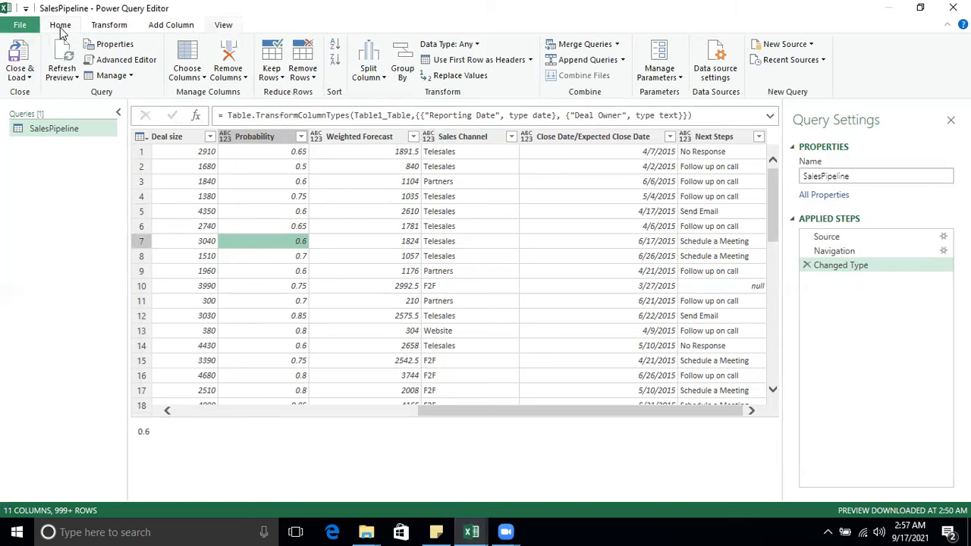
{"action": "left_click", "coordinate": [30, 78]}
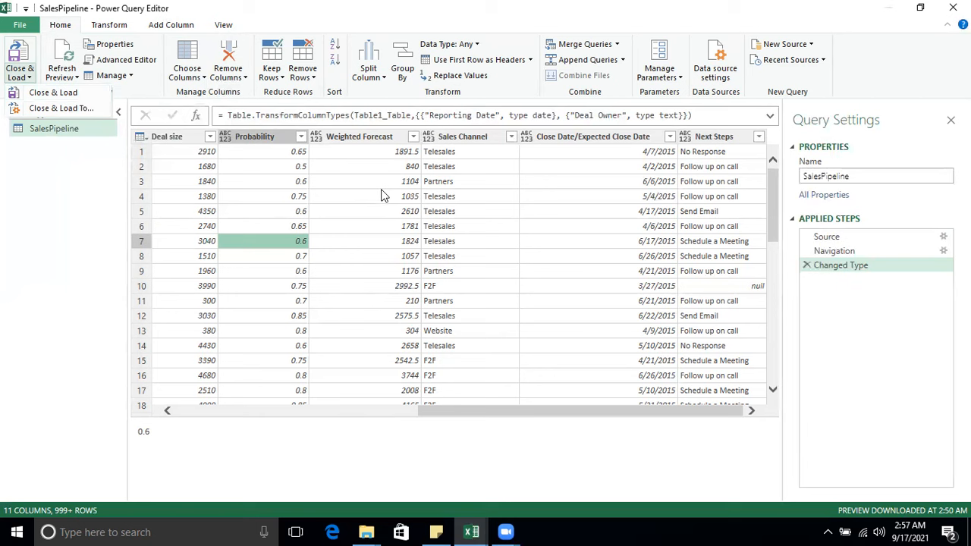
{"action": "left_click", "coordinate": [88, 112]}
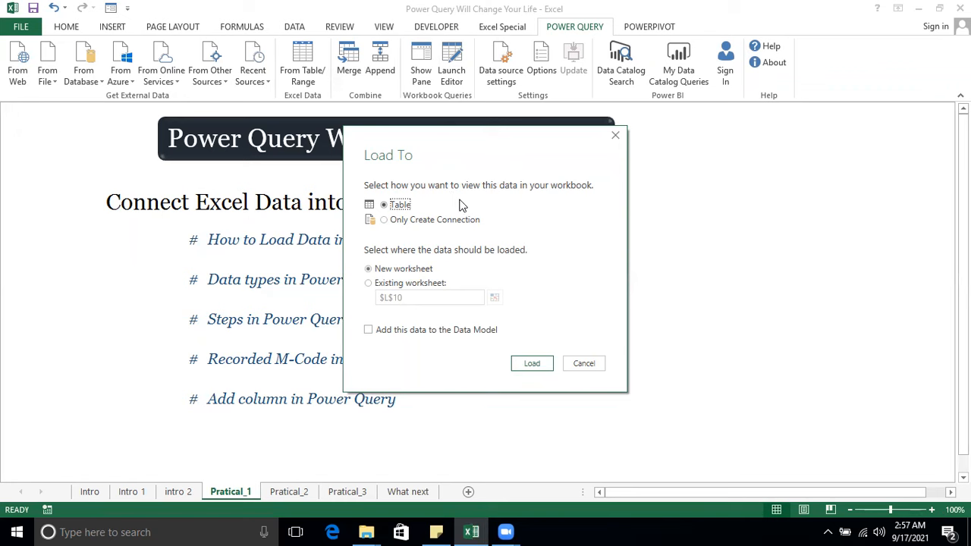
{"action": "left_click", "coordinate": [423, 220]}
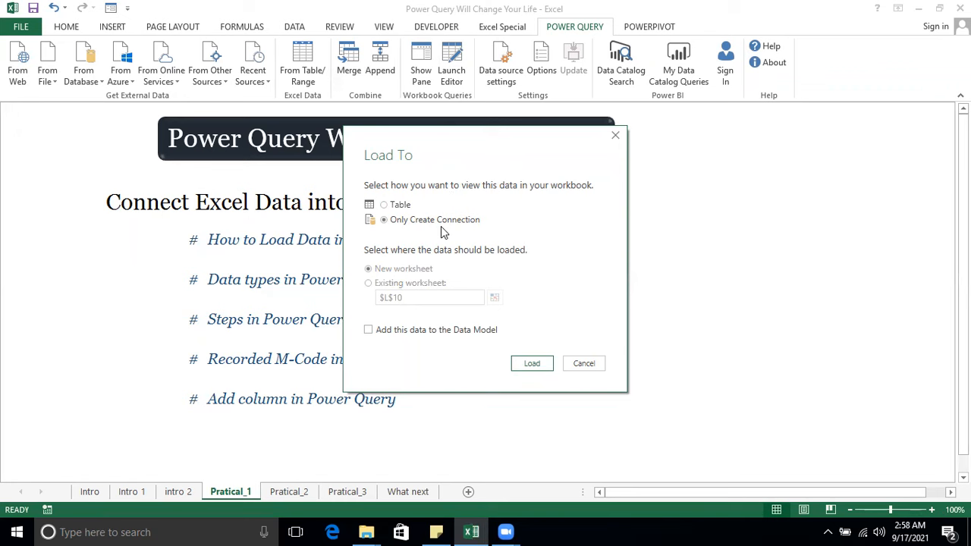
{"action": "left_click", "coordinate": [429, 333]}
{"action": "left_click", "coordinate": [535, 367]}
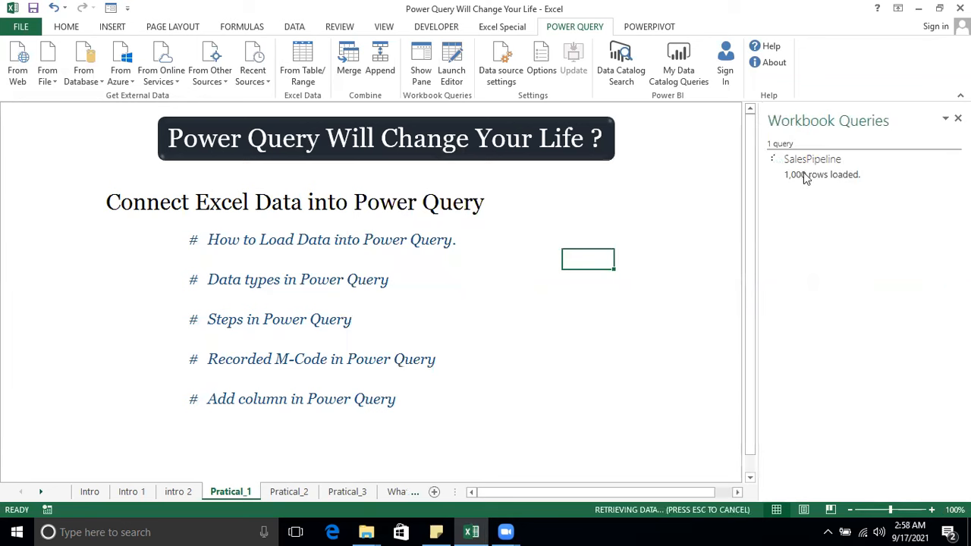
{"action": "mouse_move", "coordinate": [883, 182]}
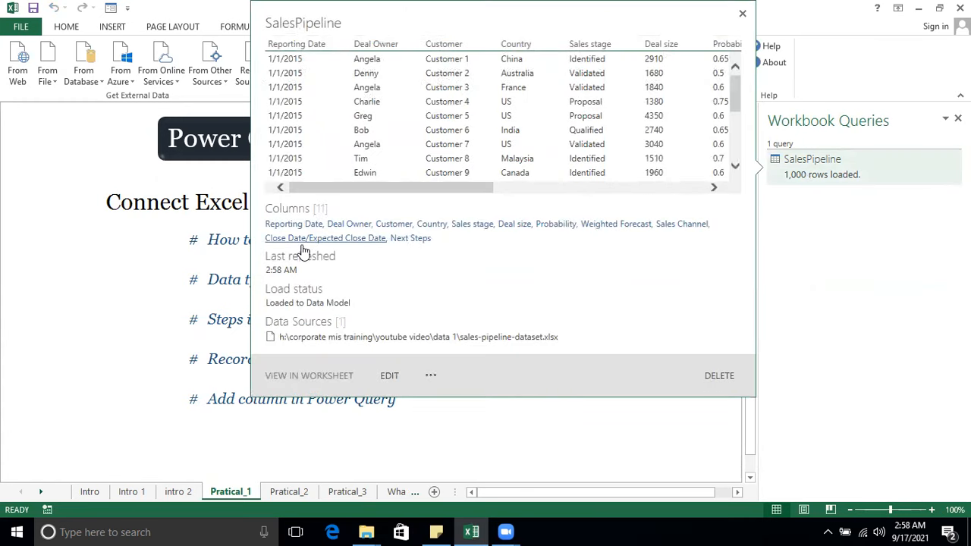
{"action": "left_click", "coordinate": [156, 303]}
{"action": "left_click", "coordinate": [637, 198]}
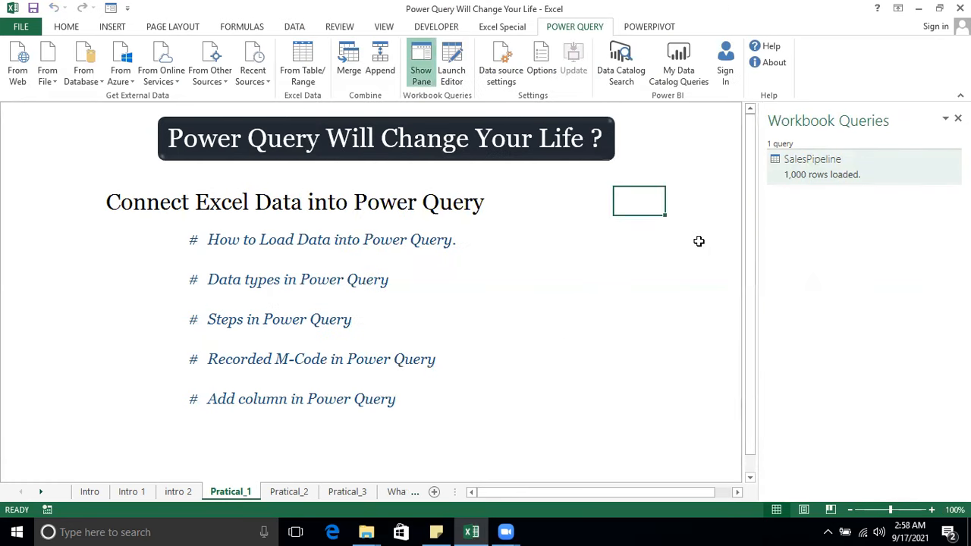
{"action": "scroll", "coordinate": [699, 241], "scroll_direction": "right", "scroll_amount": 8}
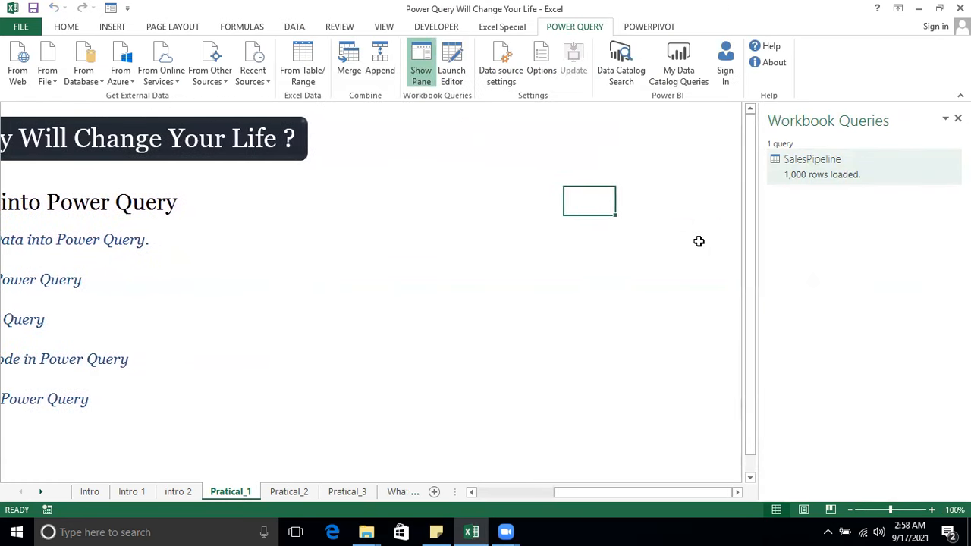
{"action": "key", "text": "alt"}
{"action": "key", "text": "n"}
{"action": "key", "text": "v"}
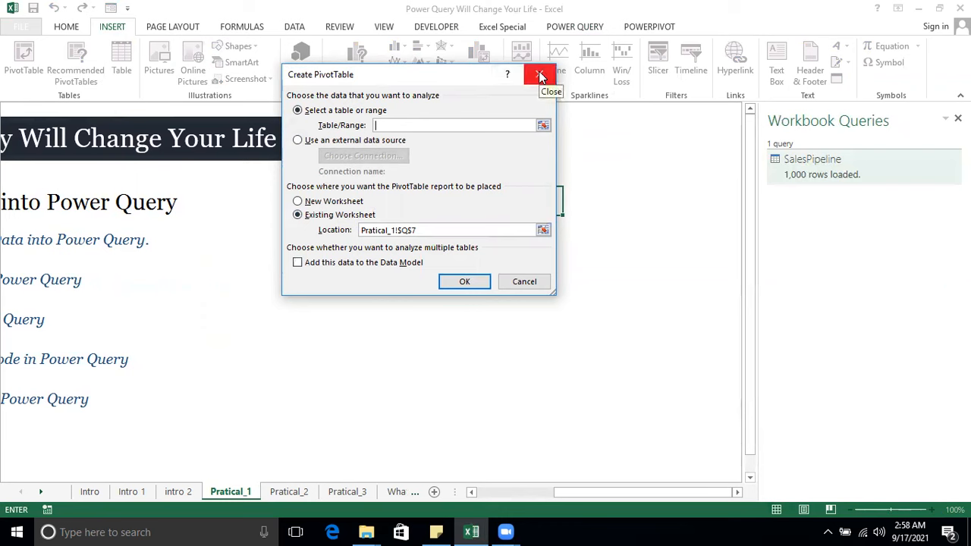
{"action": "left_click", "coordinate": [540, 75]}
Check the SalesPipeline query's load destination settings, keeping Only Create Connection and the Data Model option
{"action": "right_click", "coordinate": [815, 167]}
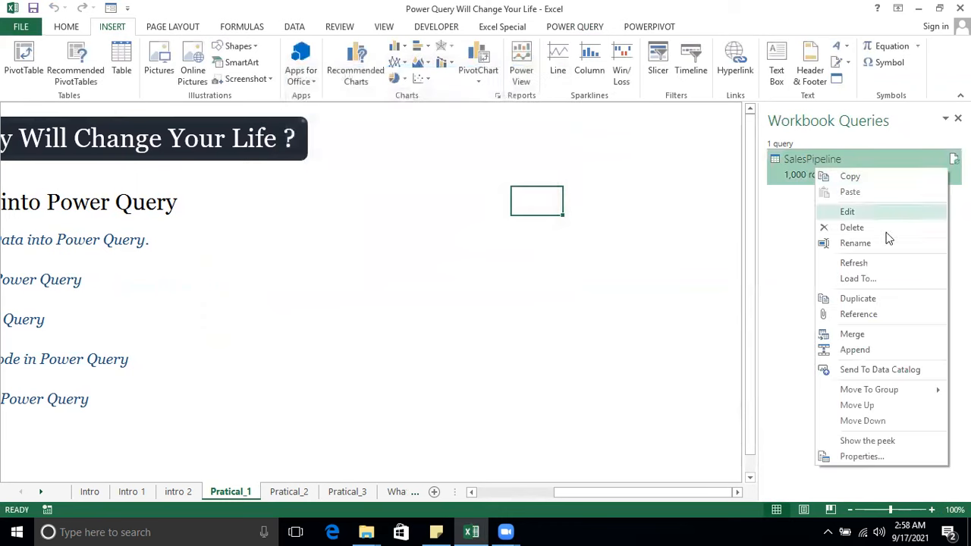
{"action": "left_click", "coordinate": [861, 279]}
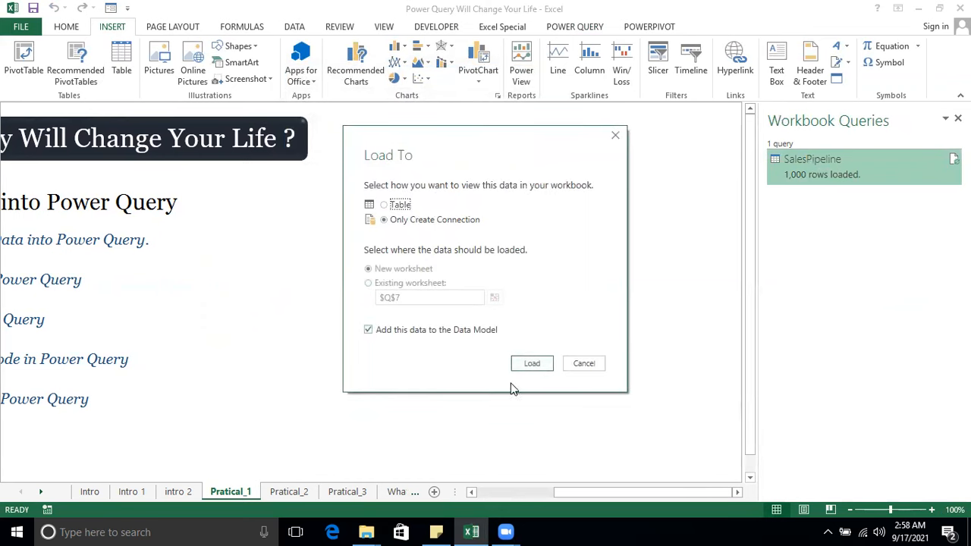
{"action": "left_click", "coordinate": [532, 363]}
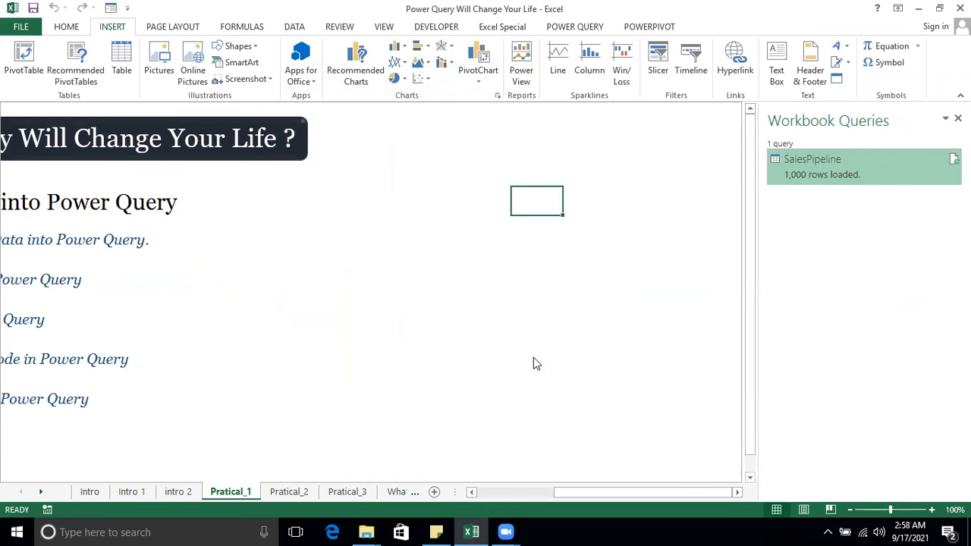
{"action": "left_click", "coordinate": [650, 27]}
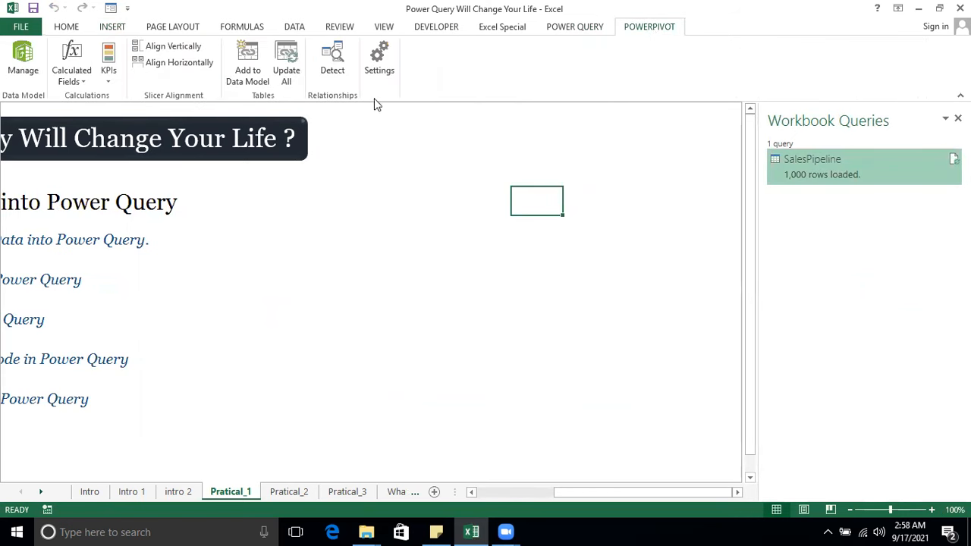
{"action": "left_click", "coordinate": [246, 69]}
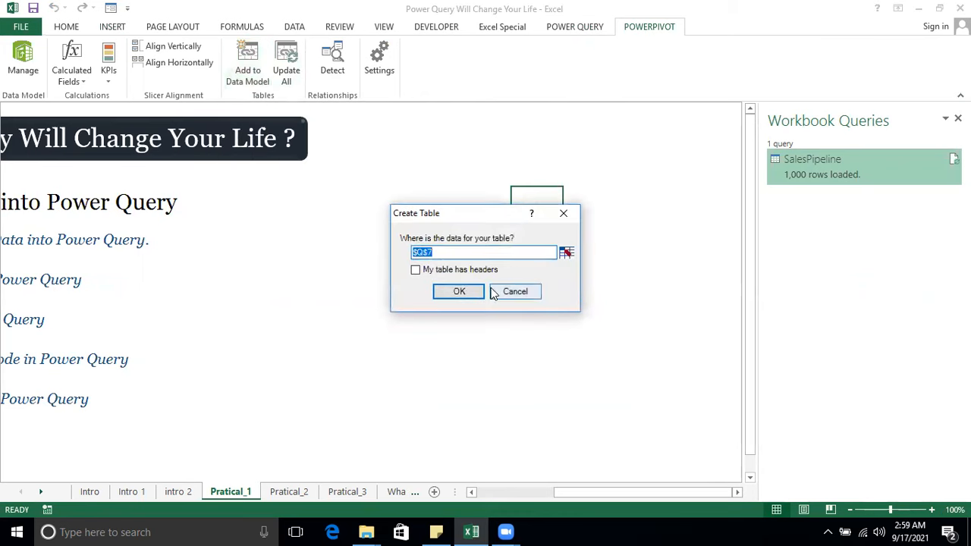
{"action": "left_click", "coordinate": [564, 214]}
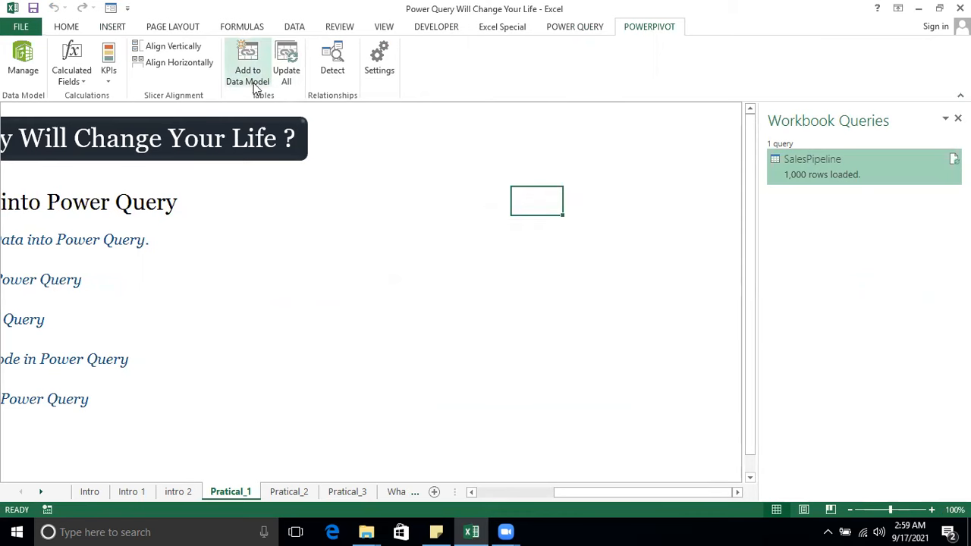
Insert a PivotTable from the PowerPivot data model into the existing worksheet at Pratical_1 cell Q7 and hide the workbook queries list
{"action": "left_click", "coordinate": [23, 69]}
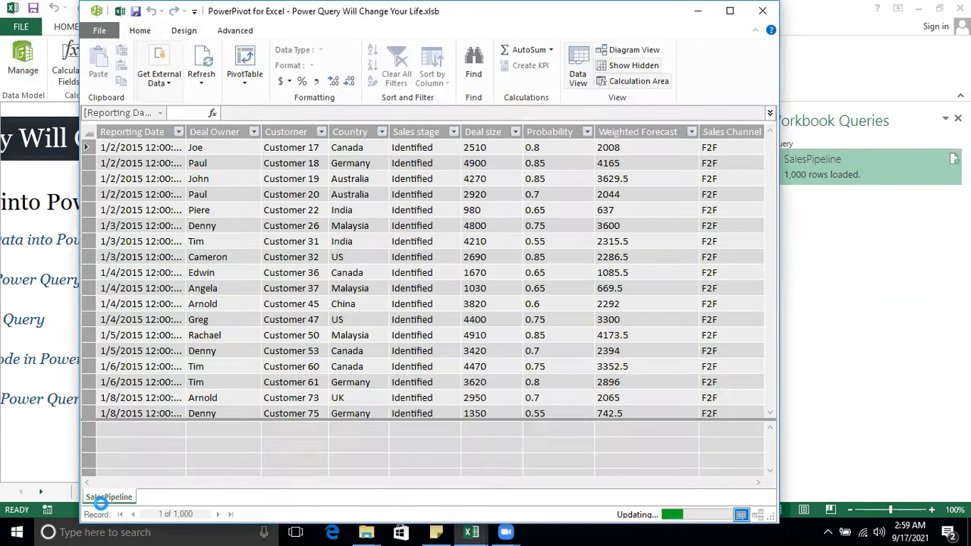
{"action": "left_click", "coordinate": [335, 199]}
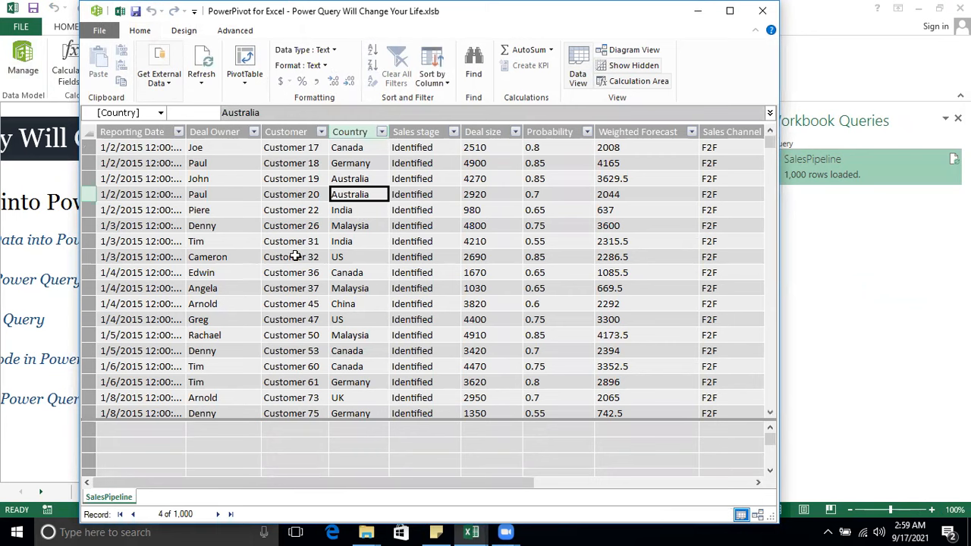
{"action": "left_click", "coordinate": [247, 85]}
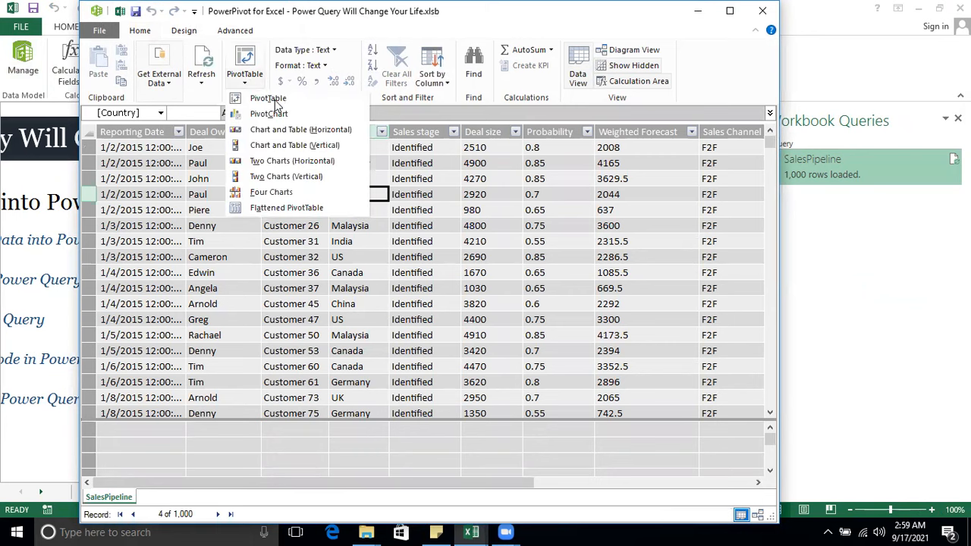
{"action": "left_click", "coordinate": [268, 99]}
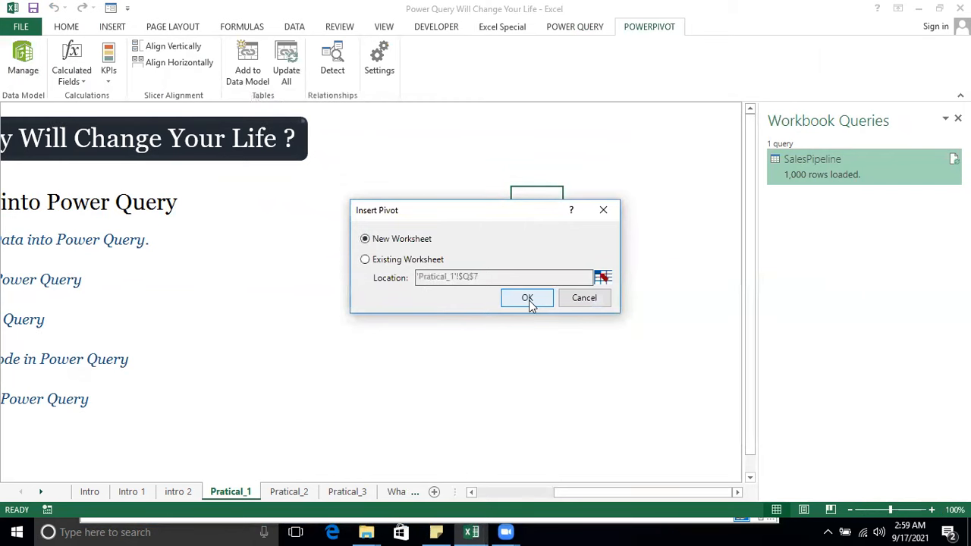
{"action": "left_click", "coordinate": [400, 261]}
{"action": "left_click", "coordinate": [527, 298]}
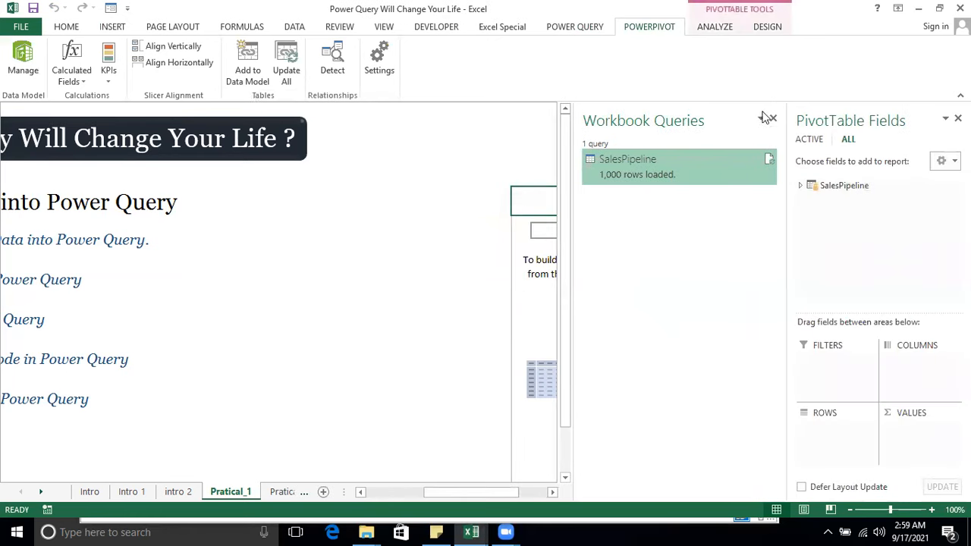
{"action": "left_click", "coordinate": [773, 118]}
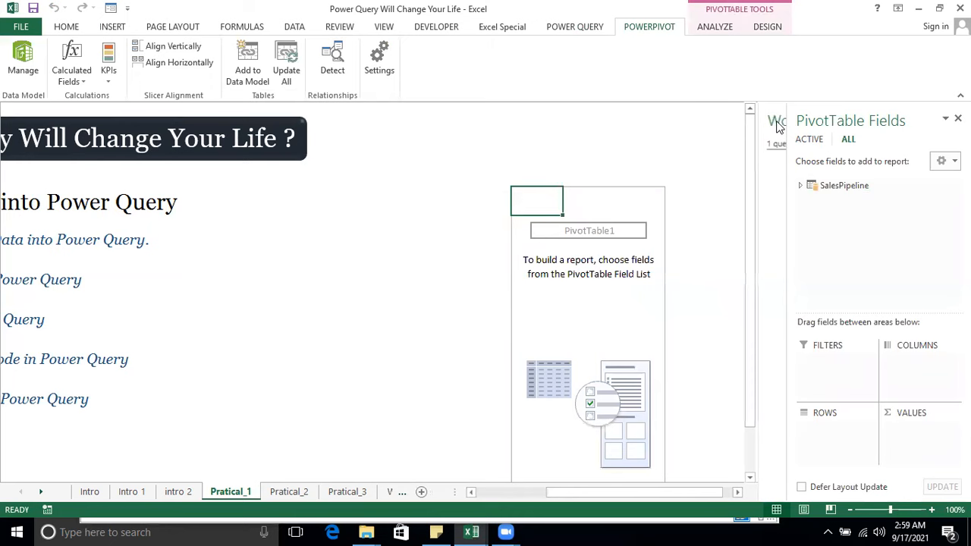
Expand the SalesPipeline fields, place Customer in the PivotTable's rows, and replace it with Country
{"action": "left_click", "coordinate": [800, 186]}
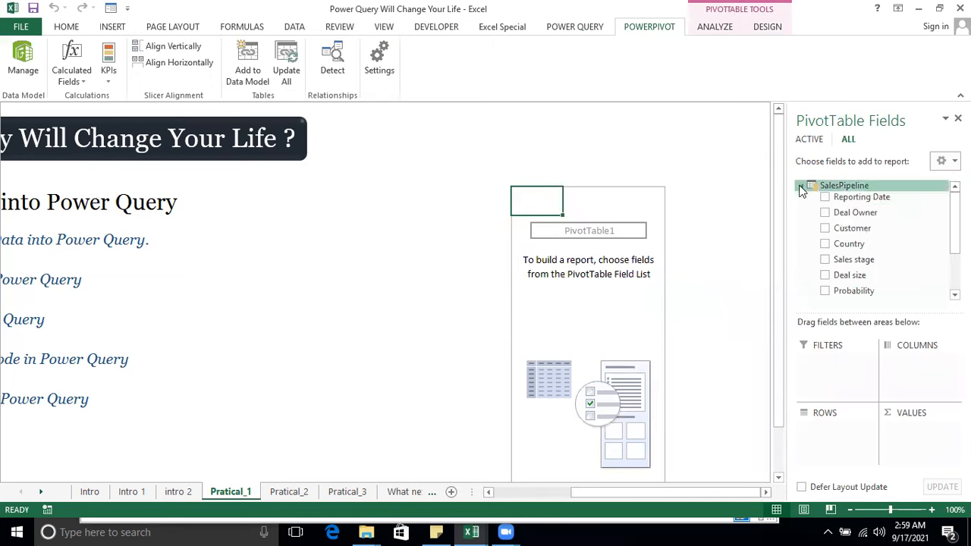
{"action": "left_click_drag", "start_coordinate": [855, 231], "coordinate": [830, 434]}
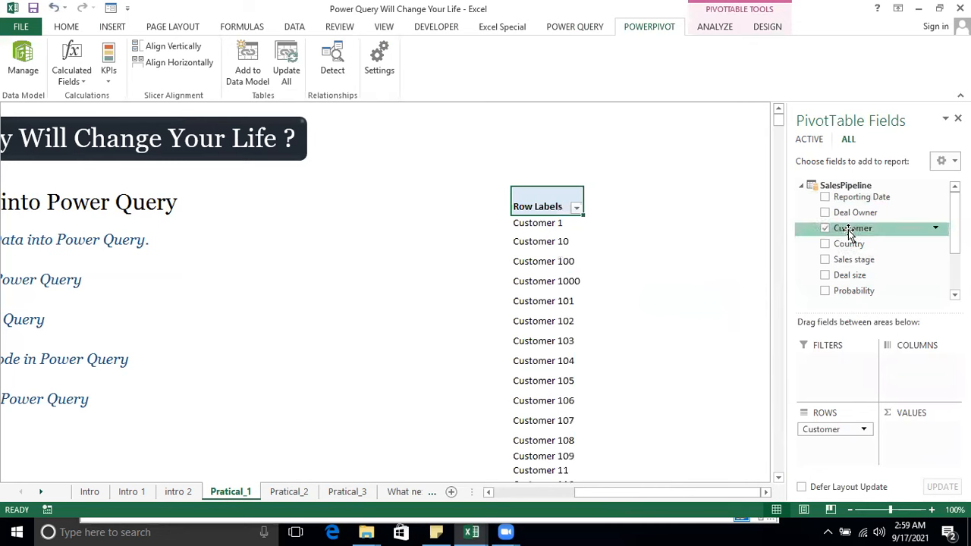
{"action": "left_click_drag", "start_coordinate": [847, 243], "coordinate": [875, 284]}
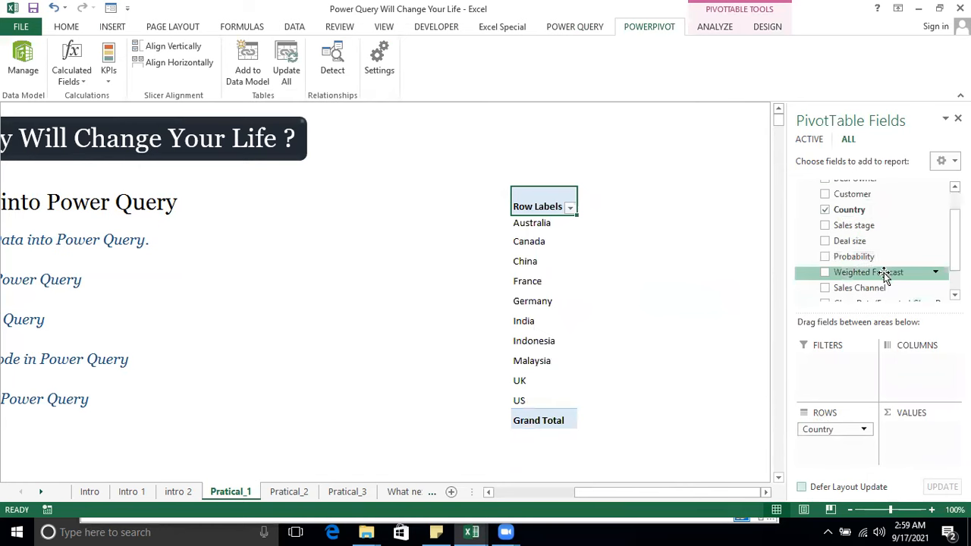
Add Deal size to the PivotTable's values, and replace it with Weighted Forecast
{"action": "left_click_drag", "start_coordinate": [934, 446], "coordinate": [935, 446]}
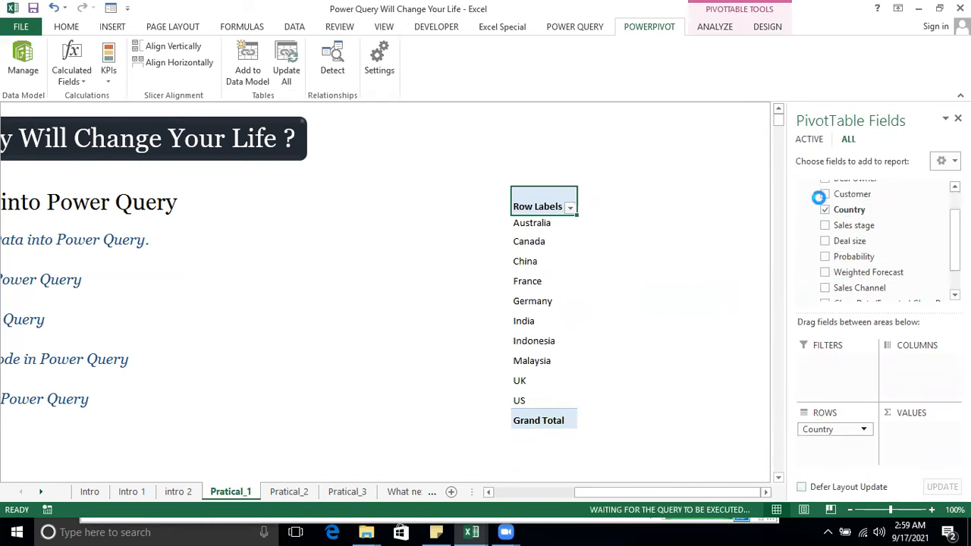
{"action": "left_click", "coordinate": [824, 271]}
{"action": "left_click_drag", "start_coordinate": [846, 240], "coordinate": [906, 429]}
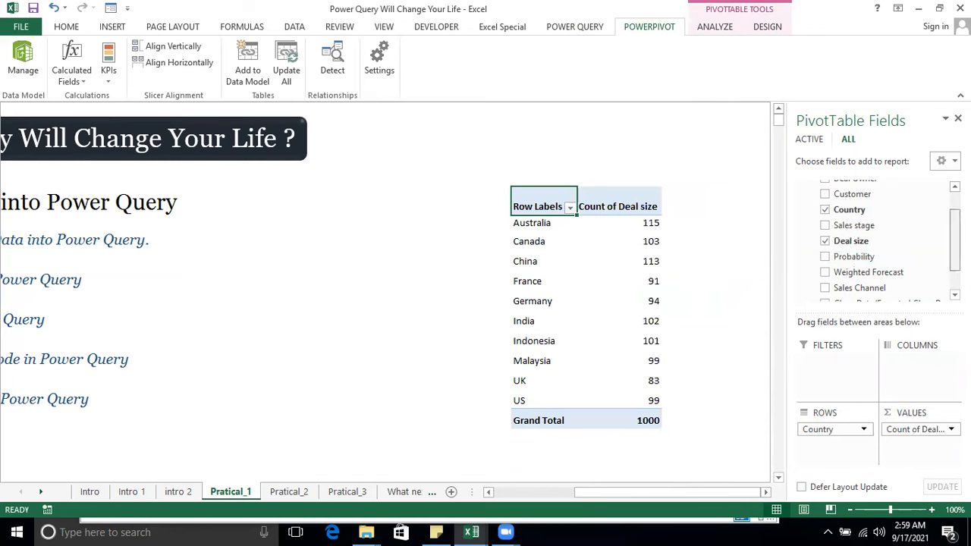
{"action": "scroll", "coordinate": [880, 243], "scroll_direction": "down", "scroll_amount": 2}
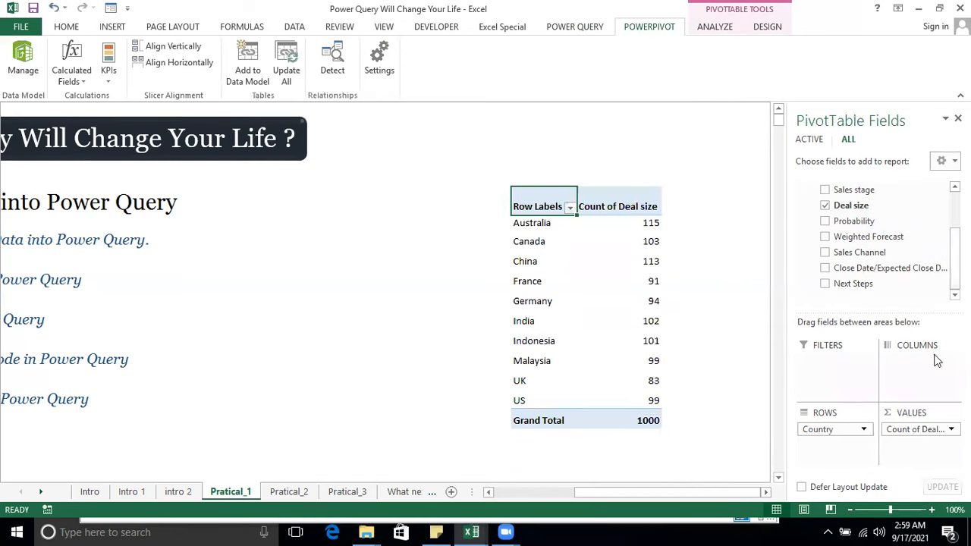
{"action": "mouse_move", "coordinate": [915, 428]}
{"action": "left_mouse_down"}
{"action": "mouse_move", "coordinate": [894, 241]}
{"action": "mouse_move", "coordinate": [924, 475]}
{"action": "mouse_move", "coordinate": [921, 436]}
{"action": "left_mouse_up"}
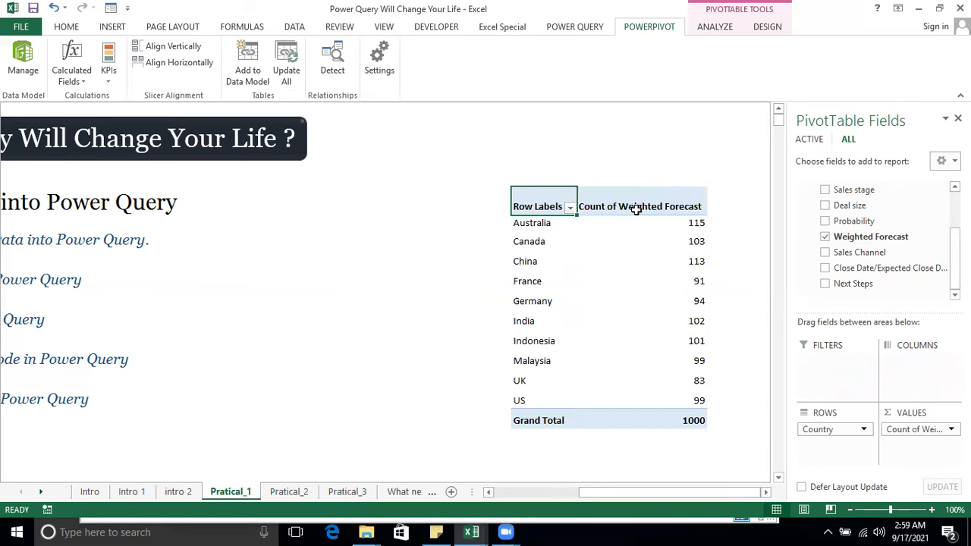
Try to summarize the Weighted Forecast values by Sum, and discard the value field settings
{"action": "left_click", "coordinate": [908, 428]}
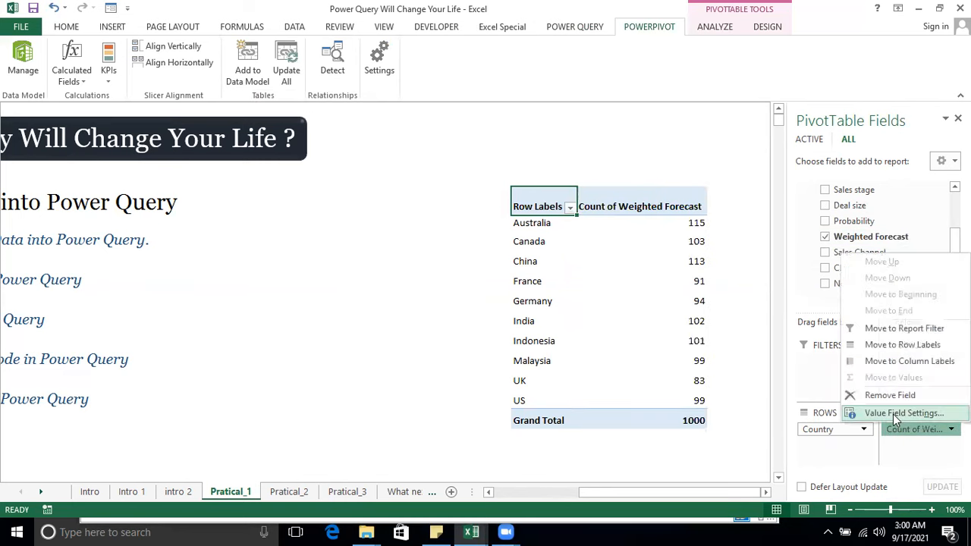
{"action": "left_click", "coordinate": [893, 413]}
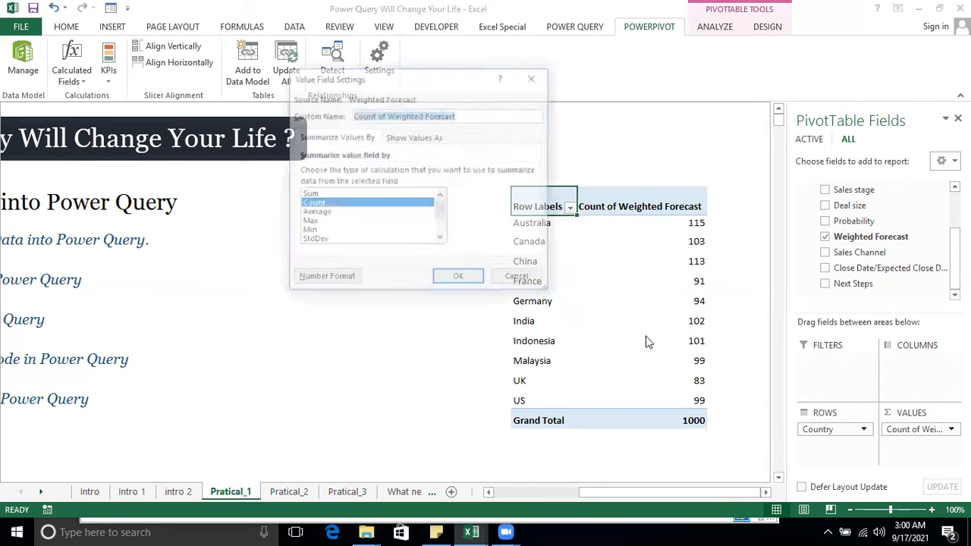
{"action": "left_click", "coordinate": [333, 194]}
{"action": "left_click", "coordinate": [479, 293]}
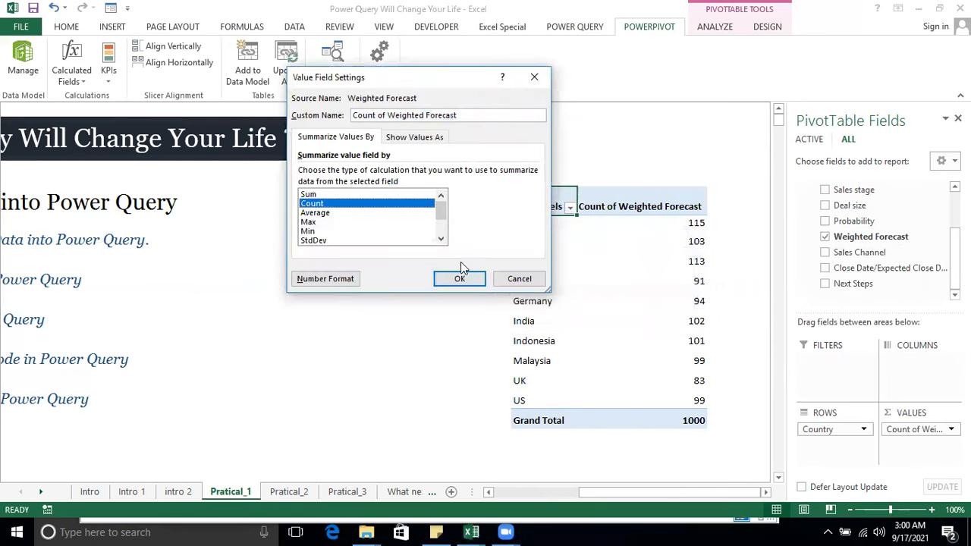
{"action": "left_click", "coordinate": [519, 279]}
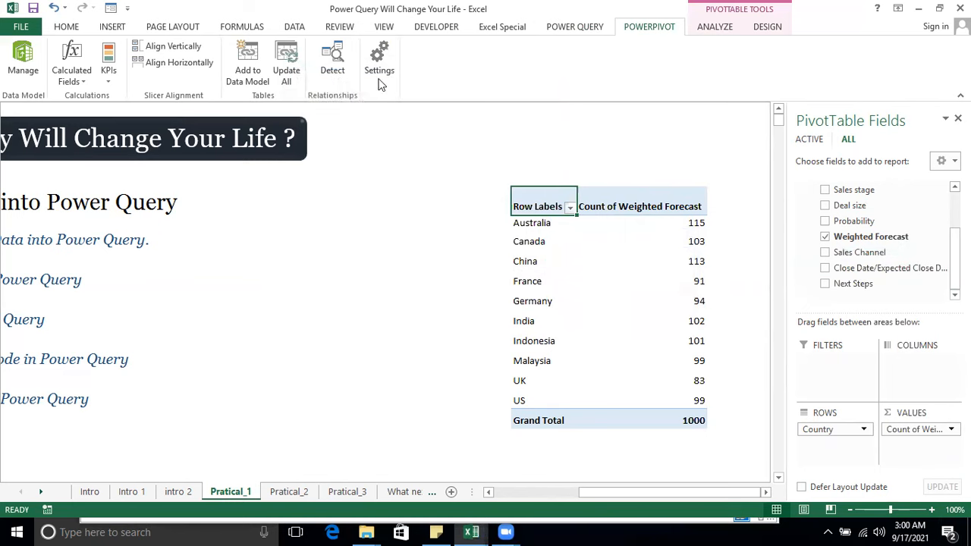
Try Sum once more as the calculation for the PivotTable's Weighted Forecast values, and close the value field settings without changes
{"action": "left_click", "coordinate": [612, 208]}
{"action": "mouse_move", "coordinate": [601, 322]}
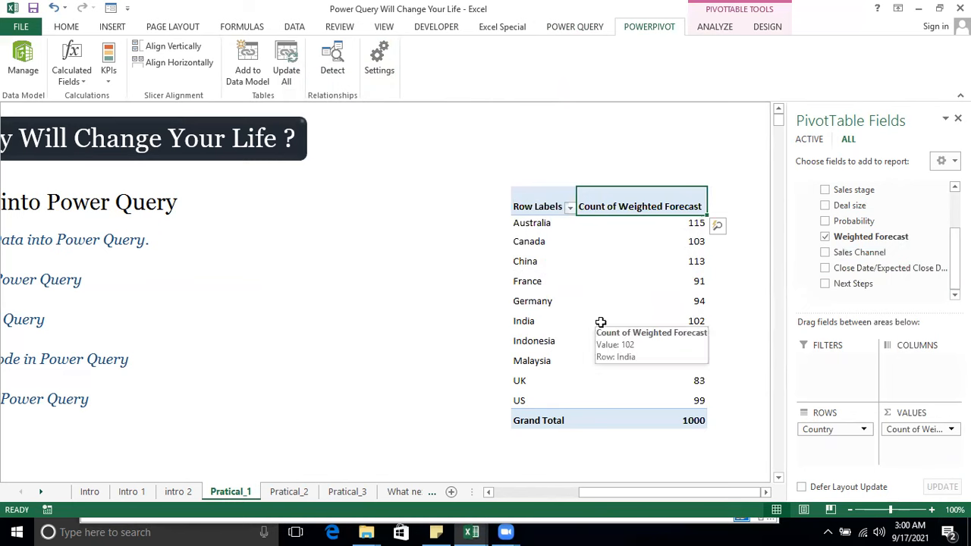
{"action": "left_click", "coordinate": [897, 430]}
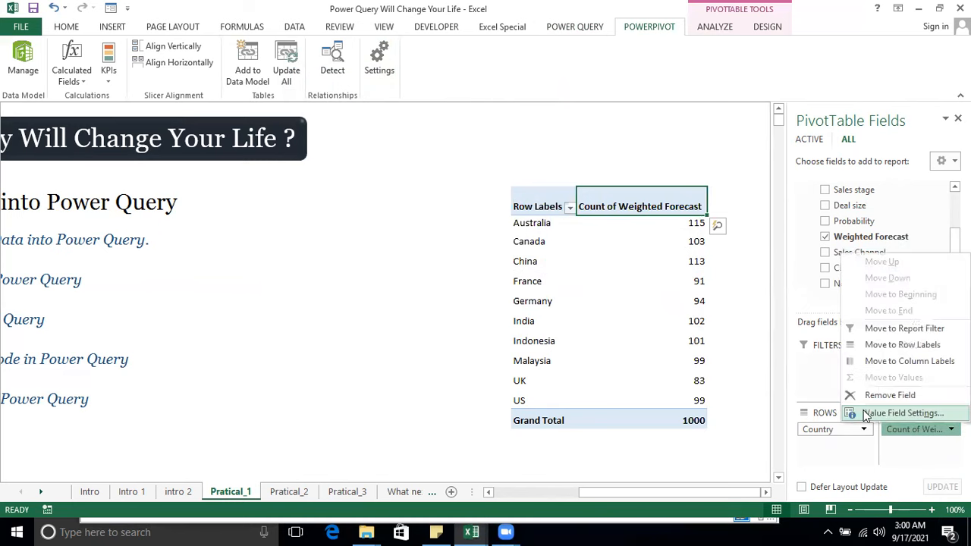
{"action": "left_click", "coordinate": [902, 413]}
{"action": "left_click", "coordinate": [361, 194]}
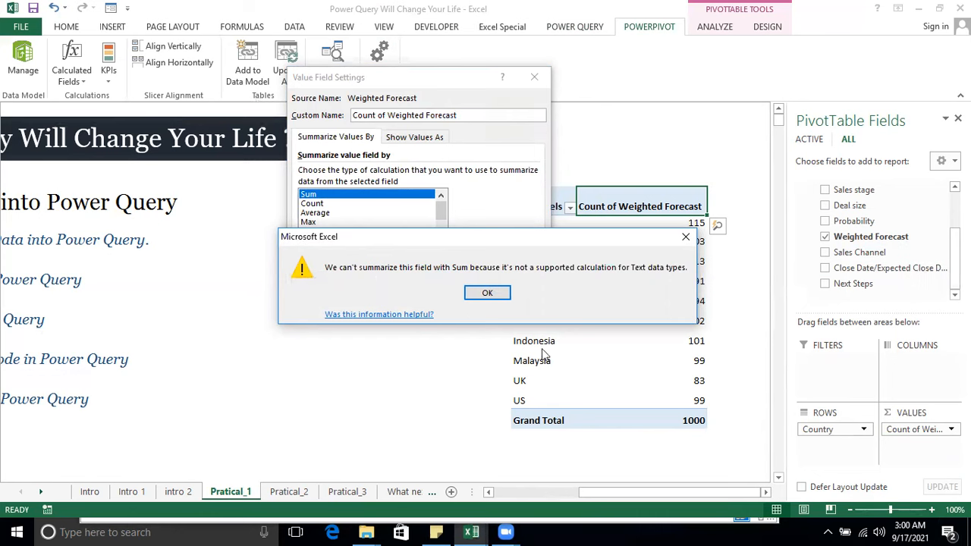
{"action": "left_click", "coordinate": [504, 296]}
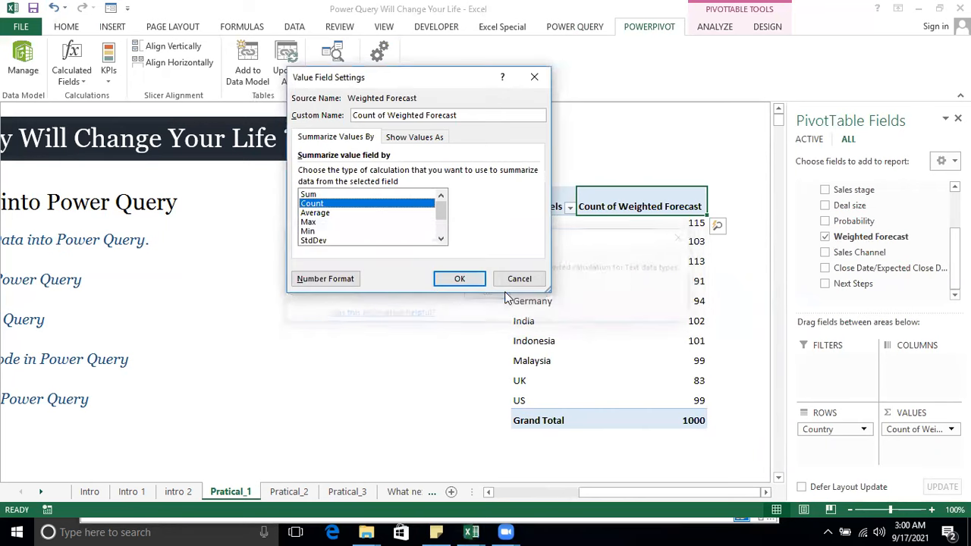
{"action": "left_click", "coordinate": [526, 79]}
Set the SalesPipeline query's Weighted Forecast column to the Whole Number data type, and load the edited query back into the workbook
{"action": "left_click", "coordinate": [550, 27]}
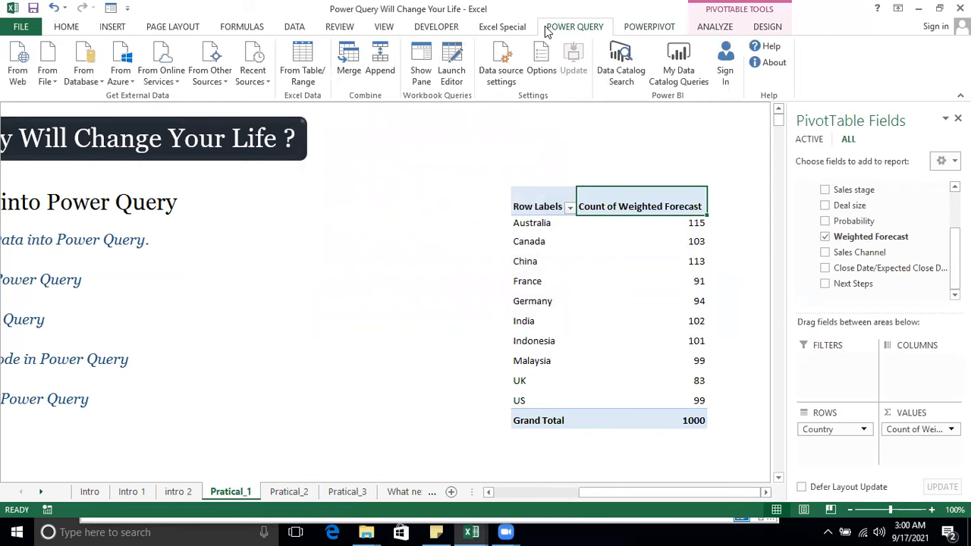
{"action": "left_click", "coordinate": [426, 73]}
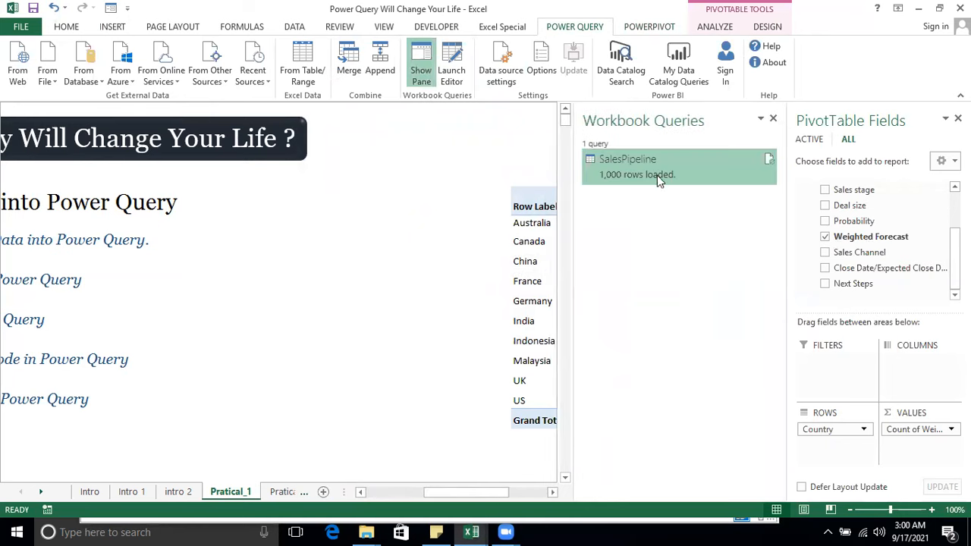
{"action": "double_click", "coordinate": [646, 171]}
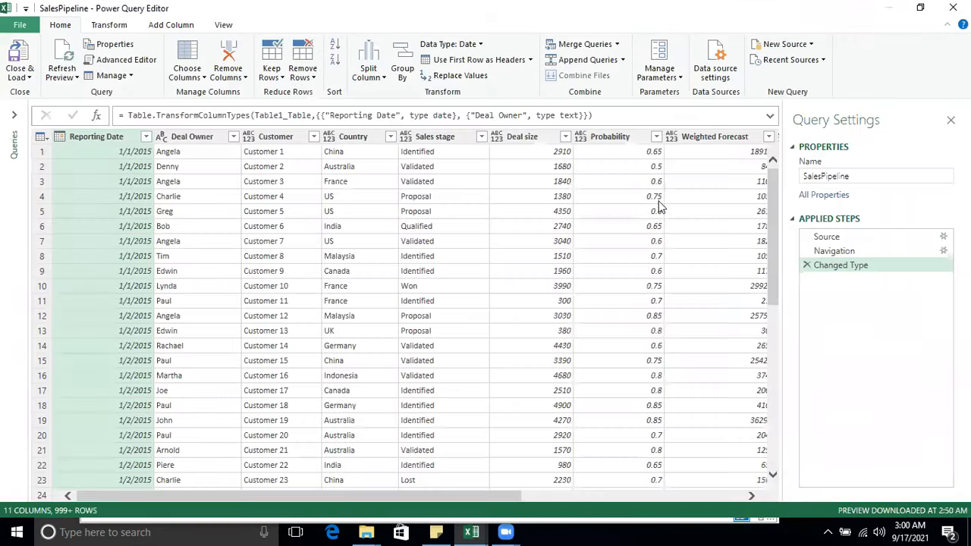
{"action": "left_click", "coordinate": [685, 153]}
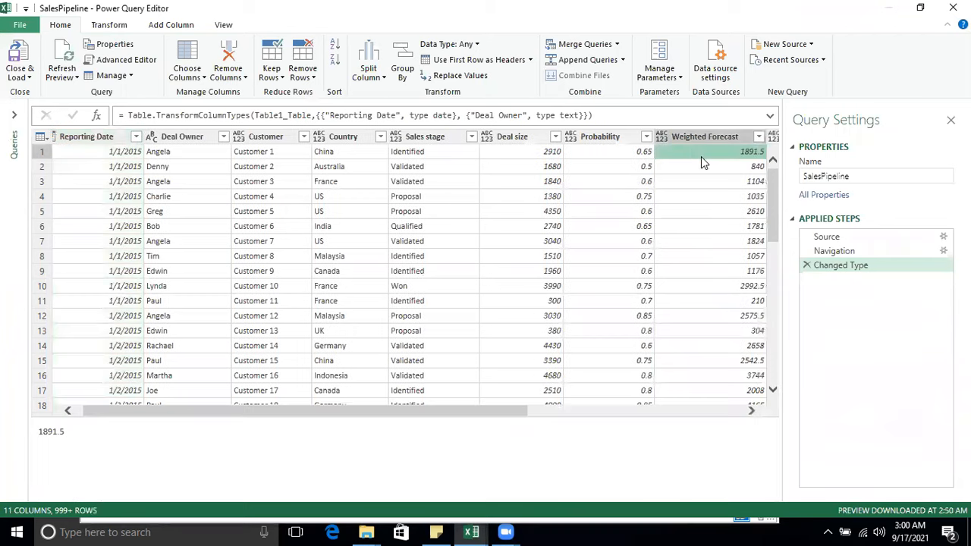
{"action": "left_click", "coordinate": [661, 139]}
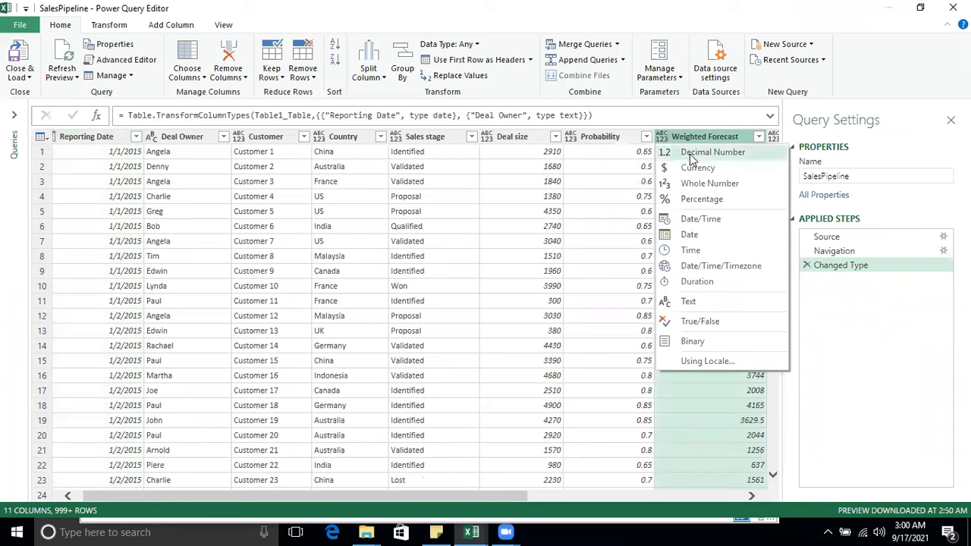
{"action": "left_click", "coordinate": [689, 183]}
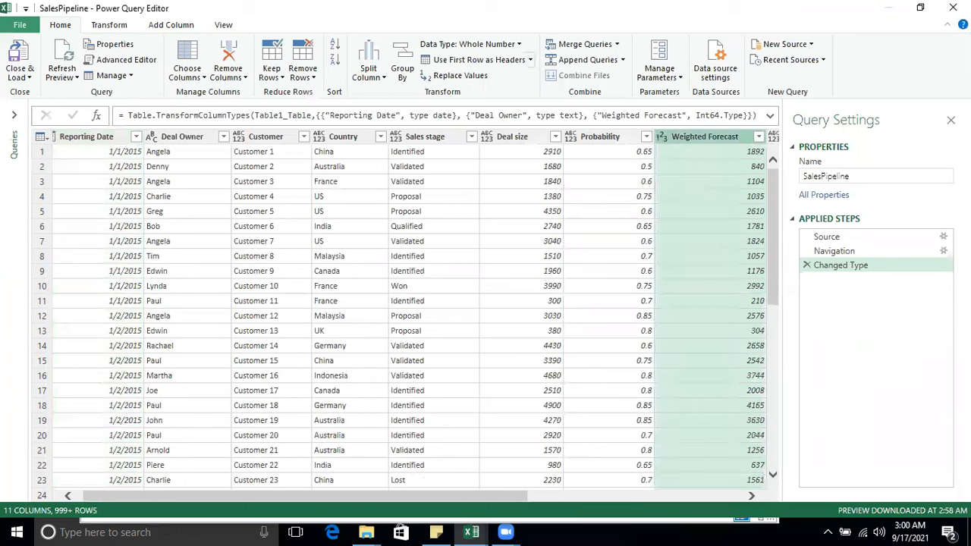
{"action": "left_click", "coordinate": [23, 76]}
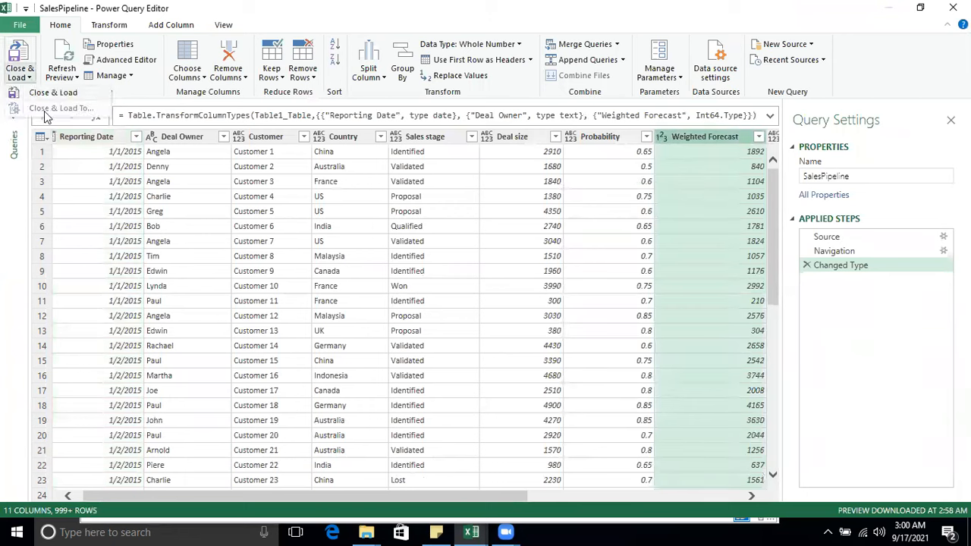
{"action": "left_click", "coordinate": [55, 93]}
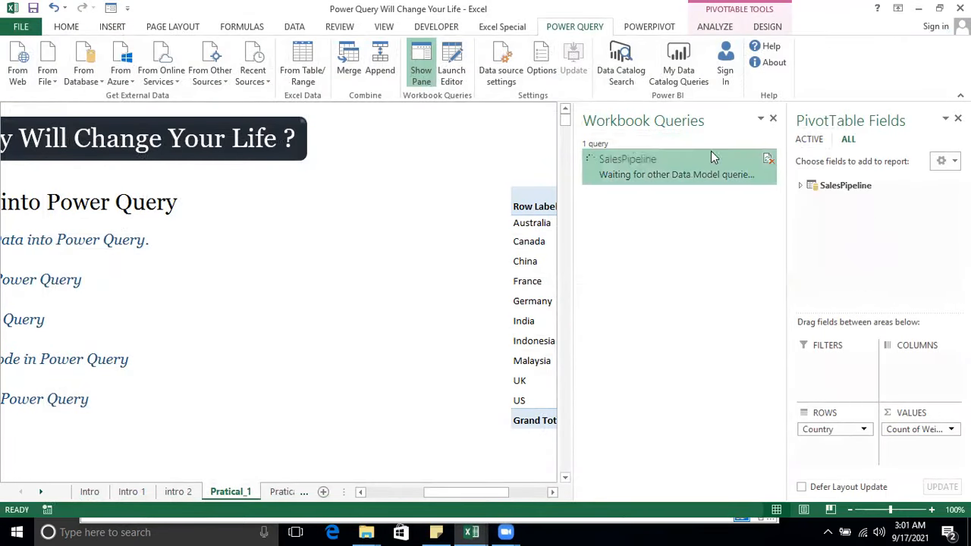
{"action": "left_click", "coordinate": [773, 119]}
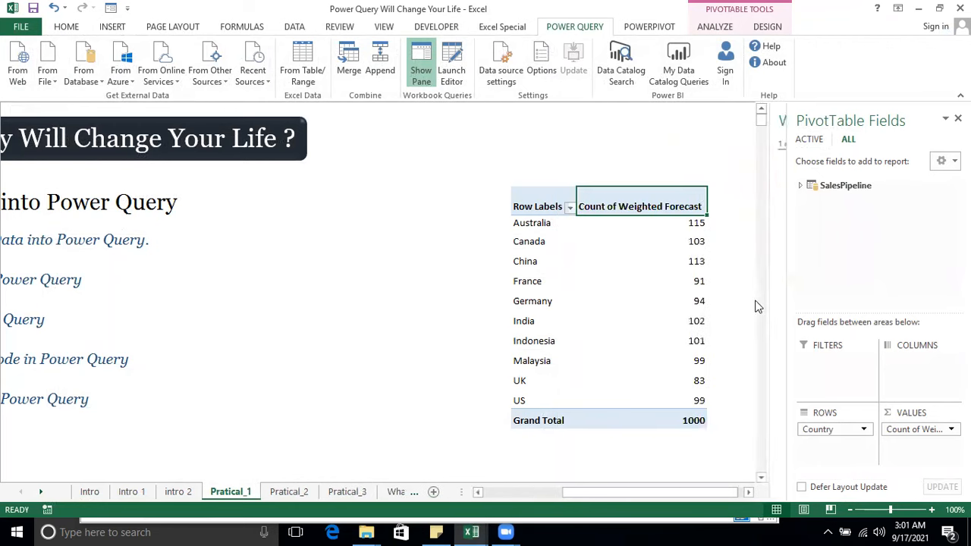
Summarize the PivotTable's Weighted Forecast values by Sum
{"action": "left_click", "coordinate": [895, 430]}
{"action": "left_click", "coordinate": [908, 413]}
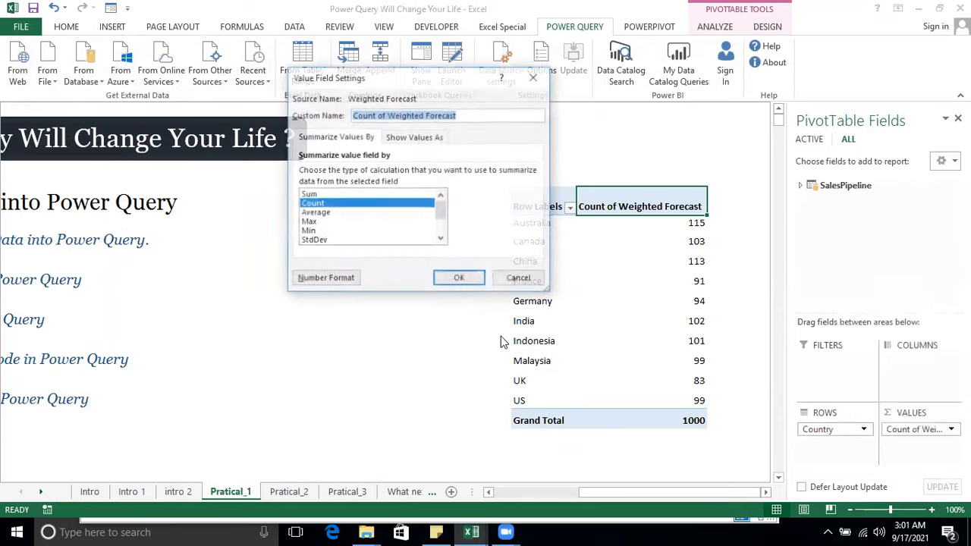
{"action": "left_click", "coordinate": [377, 195]}
{"action": "left_click", "coordinate": [463, 279]}
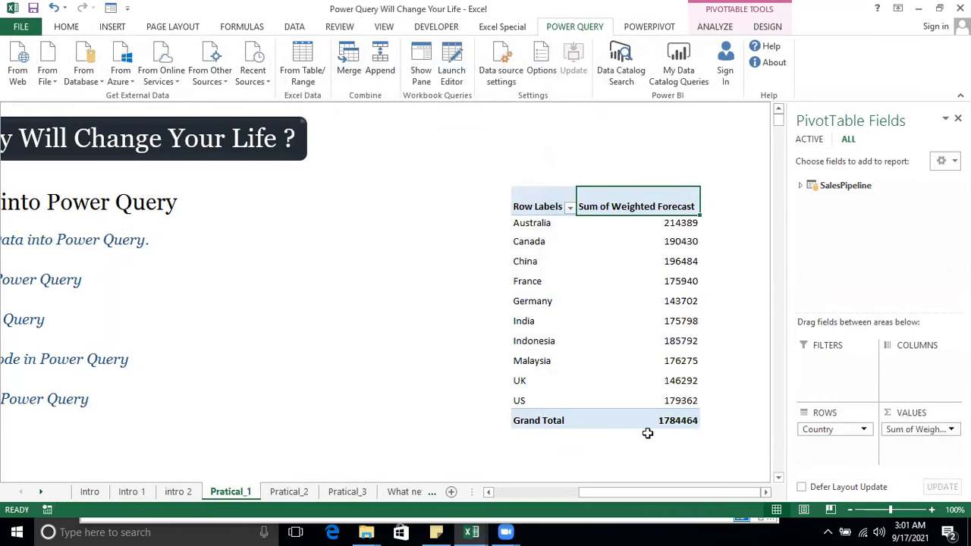
Format the PivotTable's Sum of Weighted Forecast values and grand total with thousands separators and no decimals
{"action": "left_click_drag", "start_coordinate": [680, 222], "coordinate": [682, 410]}
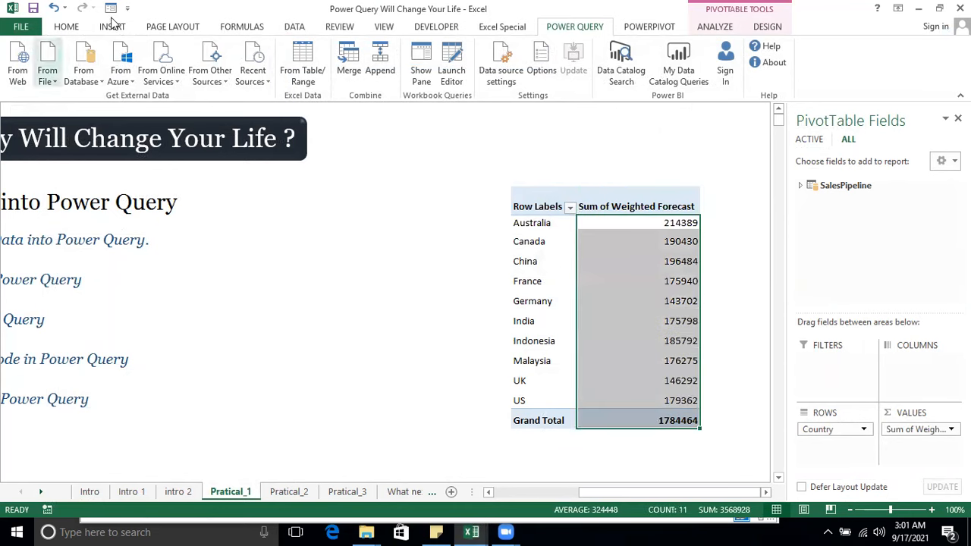
{"action": "left_click", "coordinate": [66, 27]}
{"action": "left_click", "coordinate": [497, 74]}
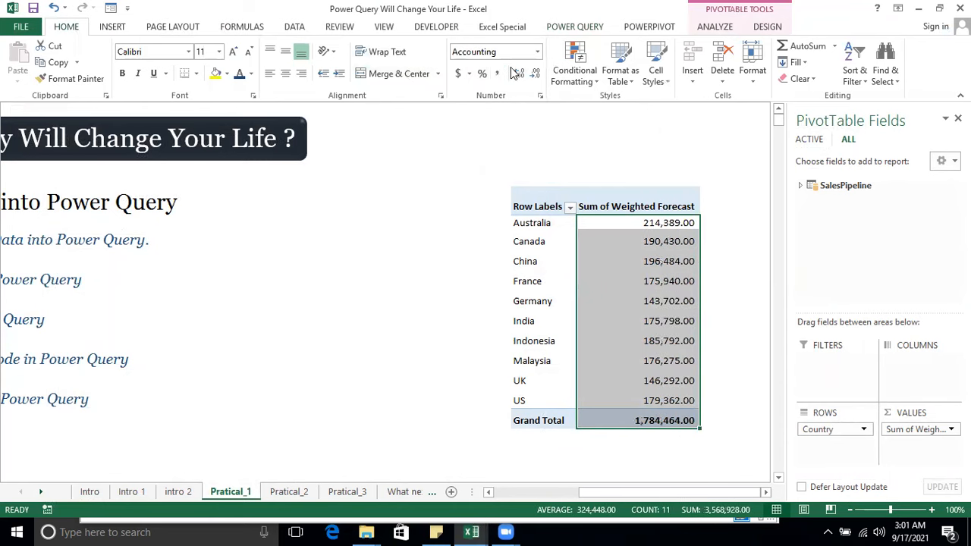
{"action": "left_click", "coordinate": [535, 74]}
{"action": "left_click", "coordinate": [534, 74]}
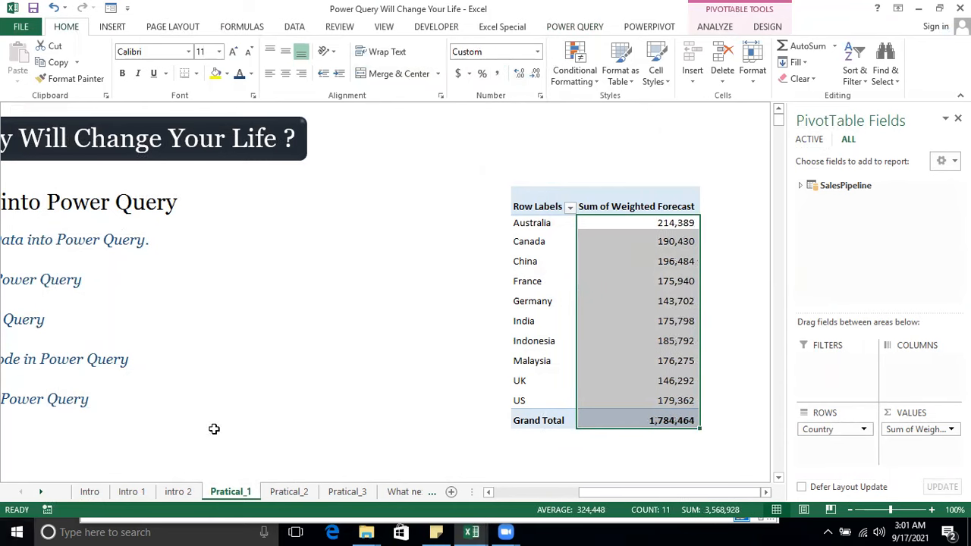
Switch to File Explorer and open the Sales-Pipeline-Dataset workbook from the Data 1 folder inside Youtube Video
{"action": "left_click", "coordinate": [366, 531]}
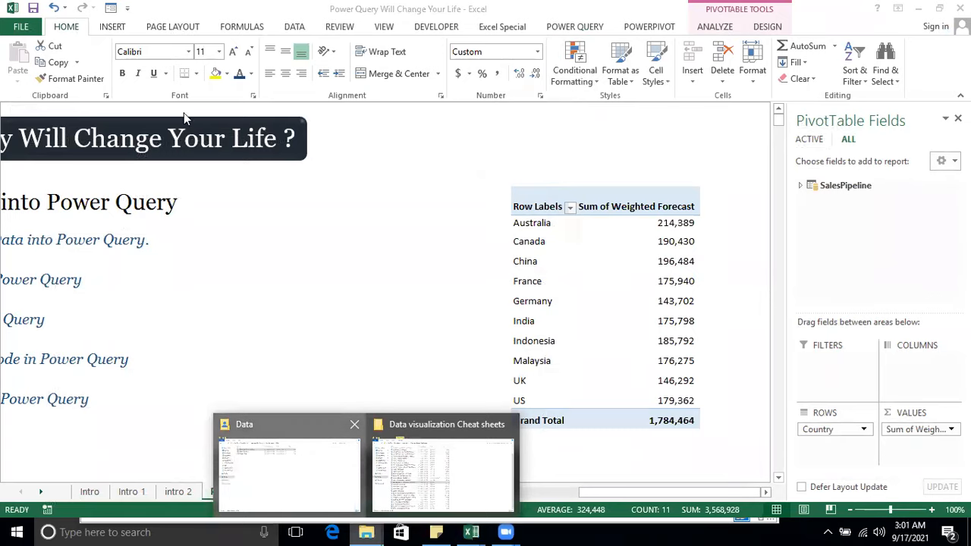
{"action": "left_click", "coordinate": [289, 462]}
{"action": "left_click", "coordinate": [335, 46]}
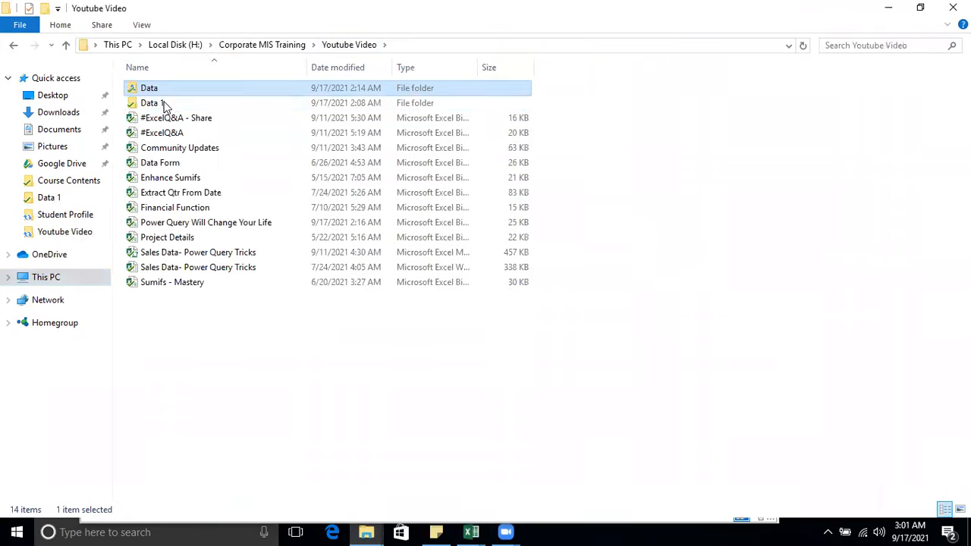
{"action": "double_click", "coordinate": [164, 104]}
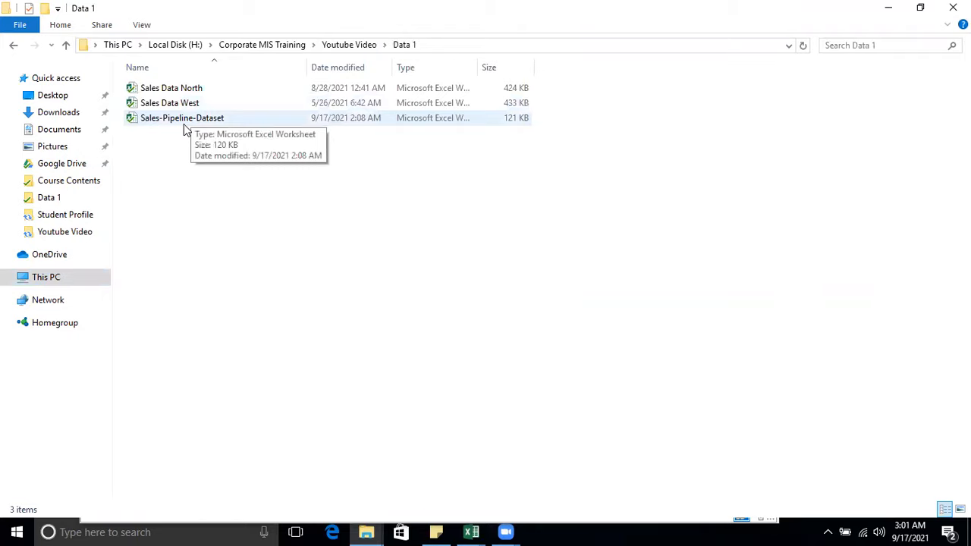
{"action": "double_click", "coordinate": [183, 122]}
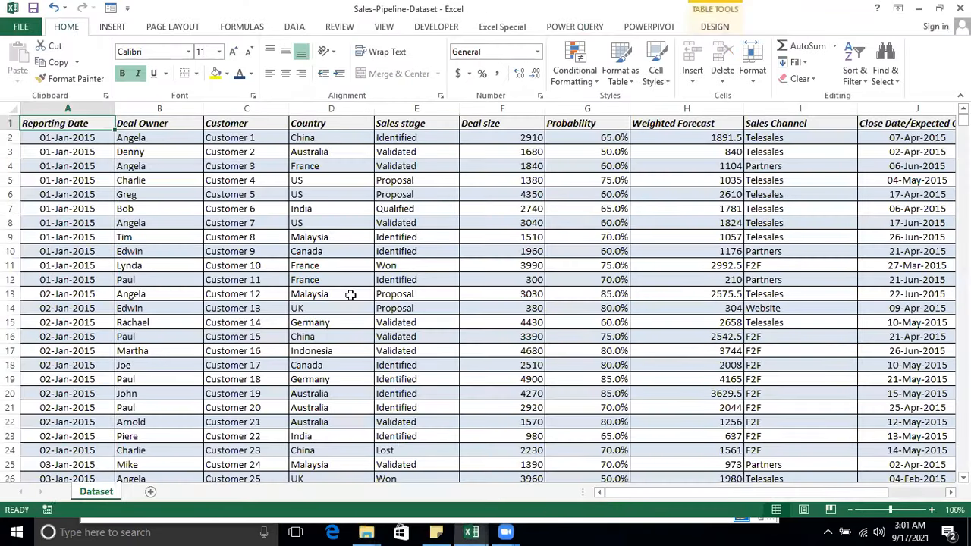
Copy the table's last record in row 1001 and paste it as a new record in row 1002
{"action": "left_click", "coordinate": [223, 211]}
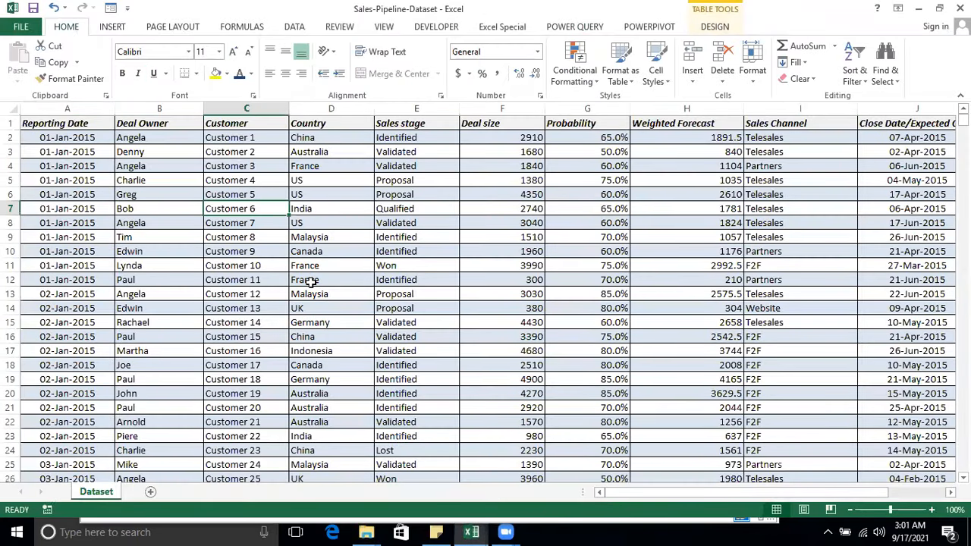
{"action": "key", "text": "ctrl+Down"}
{"action": "key", "text": "Down"}
{"action": "key", "text": "Down"}
{"action": "key", "text": "Down"}
{"action": "key", "text": "Down"}
{"action": "key", "text": "Down"}
{"action": "key", "text": "Down"}
{"action": "key", "text": "Down"}
{"action": "key", "text": "Down"}
{"action": "key", "text": "Down"}
{"action": "key", "text": "Down"}
{"action": "key", "text": "Down"}
{"action": "key", "text": "Down"}
{"action": "key", "text": "Down"}
{"action": "key", "text": "Down"}
{"action": "key", "text": "Down"}
{"action": "key", "text": "Down"}
{"action": "key", "text": "Down"}
{"action": "key", "text": "Down"}
{"action": "key", "text": "Down"}
{"action": "key", "text": "ctrl+Up"}
{"action": "key", "text": "Left"}
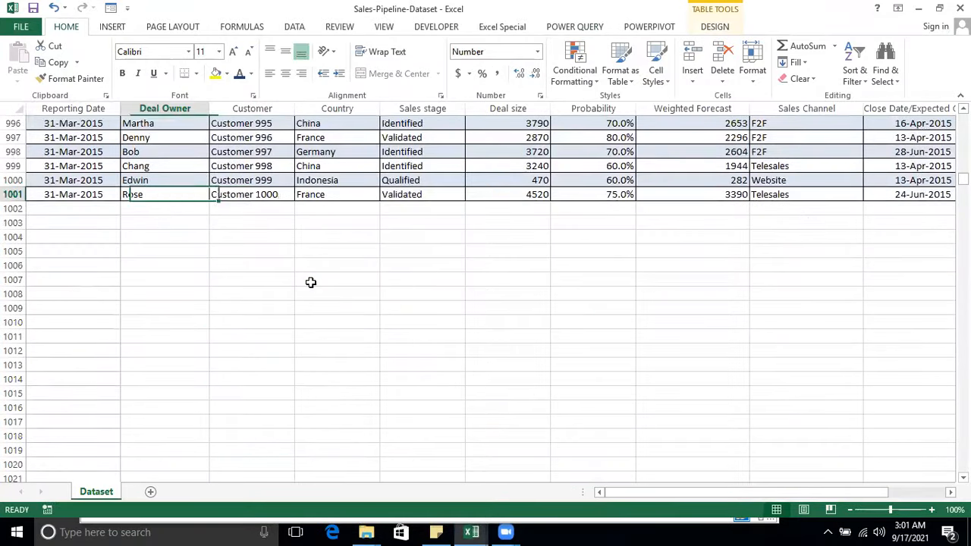
{"action": "key", "text": "Left"}
{"action": "key", "text": "ctrl+shift+Right"}
{"action": "key", "text": "ctrl+c"}
{"action": "key", "text": "Down"}
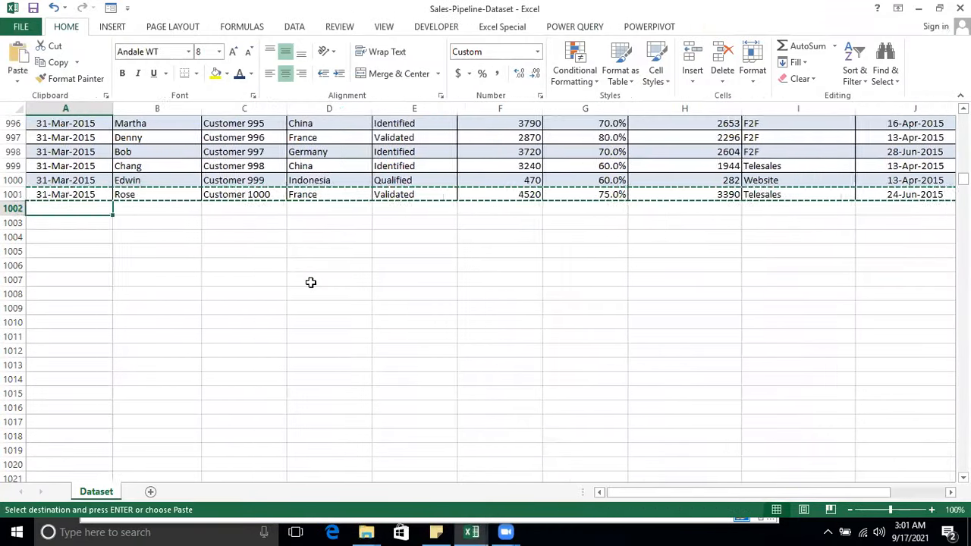
{"action": "key", "text": "Return"}
Set the Country of the new record in row 1002 to Not Known
{"action": "key", "text": "Right"}
{"action": "key", "text": "Right"}
{"action": "key", "text": "Right"}
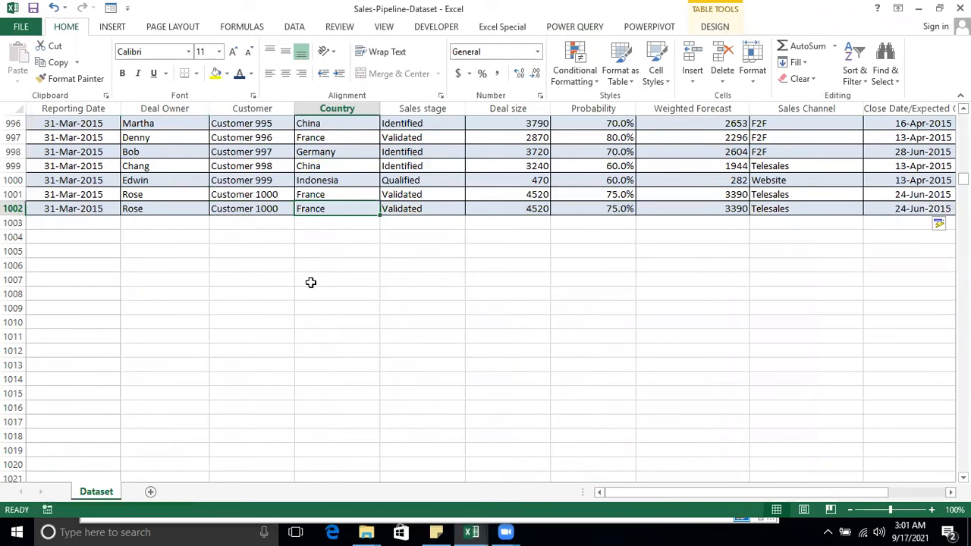
{"action": "type", "text": "Not"}
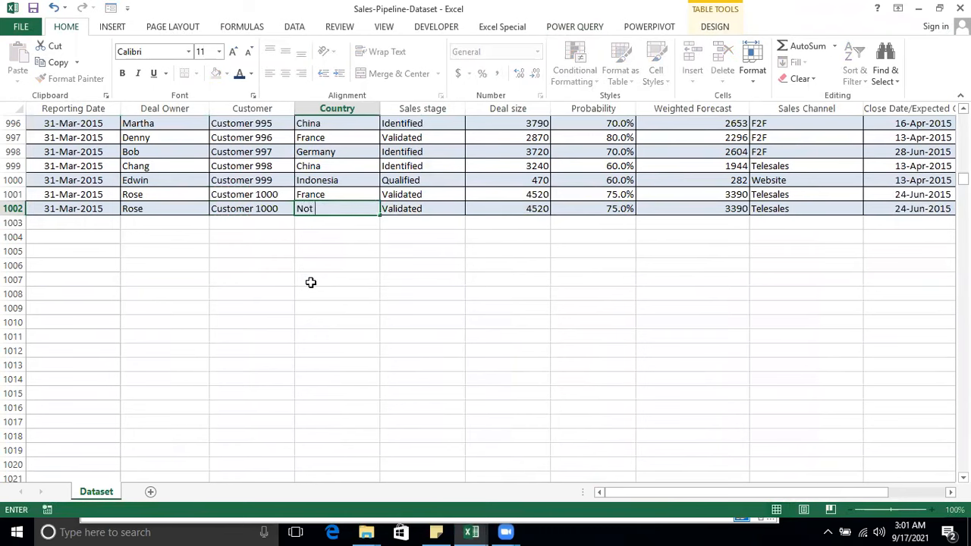
{"action": "key", "text": "Return"}
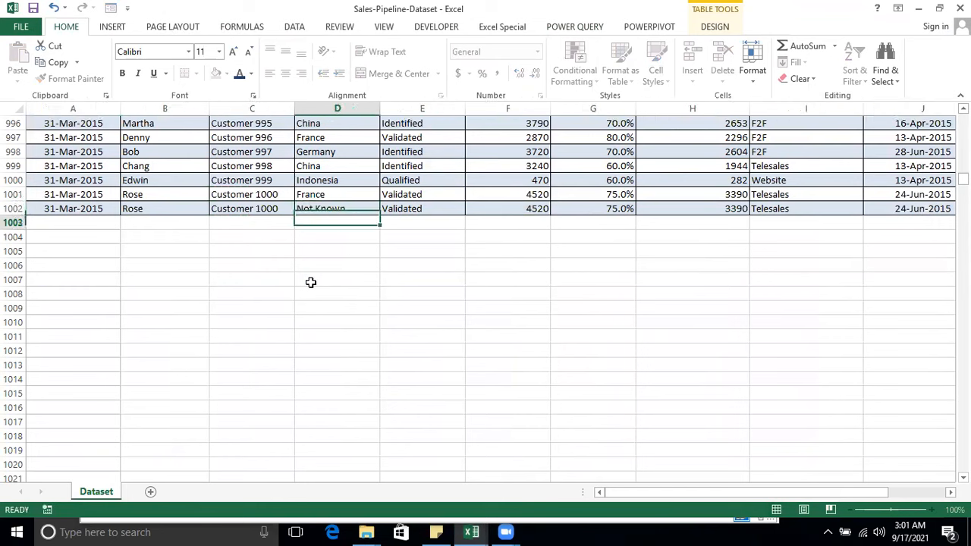
Set the Deal size in row 1002 to 10000000, and close the dataset workbook with its changes saved
{"action": "key", "text": "Up"}
{"action": "key", "text": "Right"}
{"action": "key", "text": "Right"}
{"action": "key", "text": "Right"}
{"action": "key", "text": "Right"}
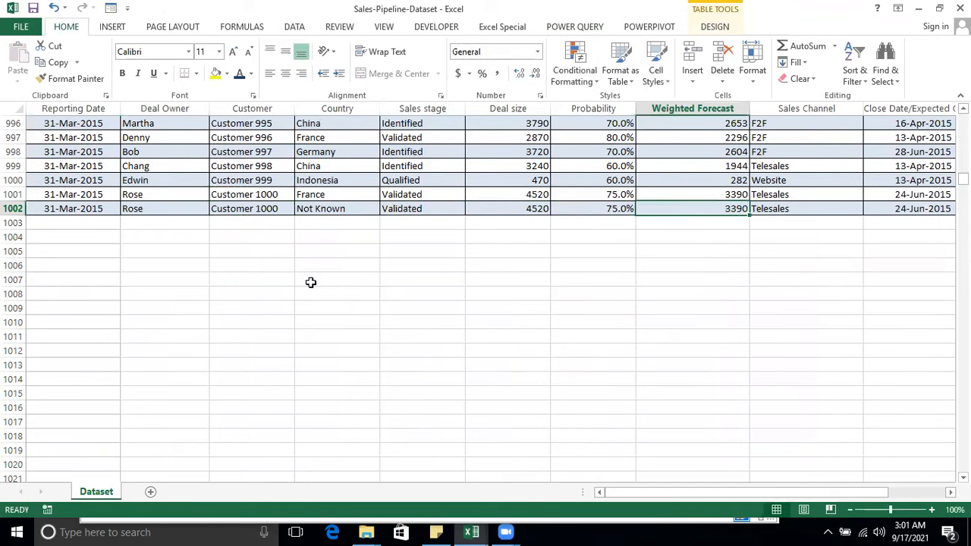
{"action": "type", "text": "10000000"}
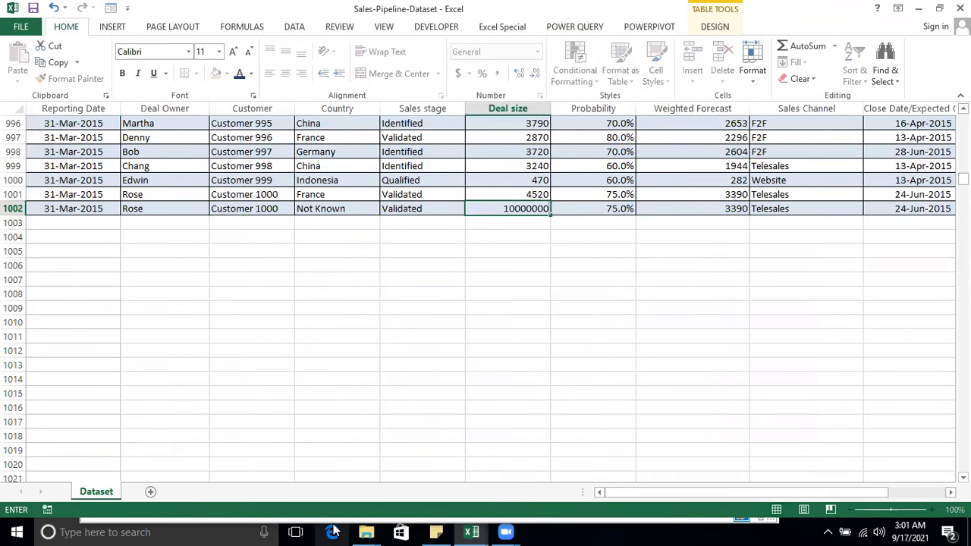
{"action": "key", "text": "Return"}
{"action": "key", "text": "Up"}
{"action": "key", "text": "Right"}
{"action": "key", "text": "Right"}
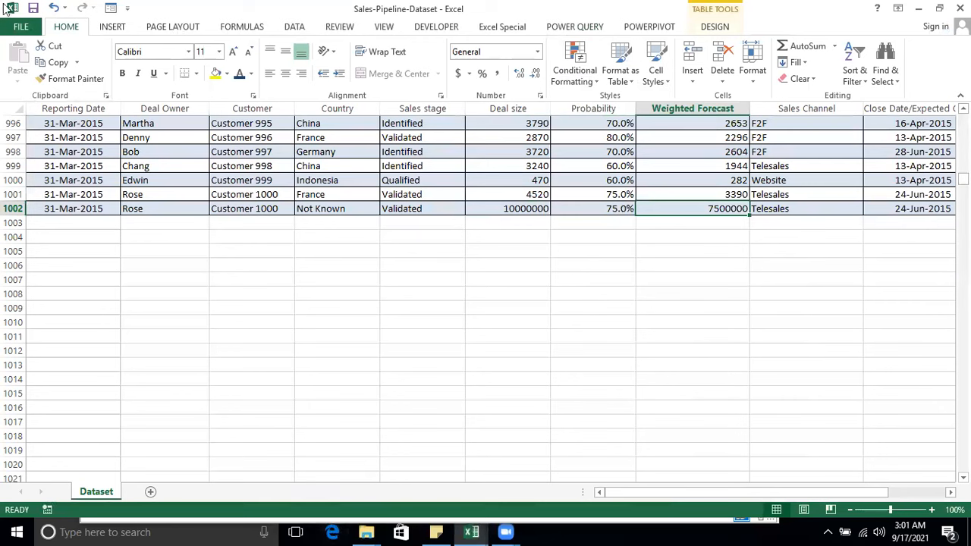
{"action": "left_click", "coordinate": [959, 8]}
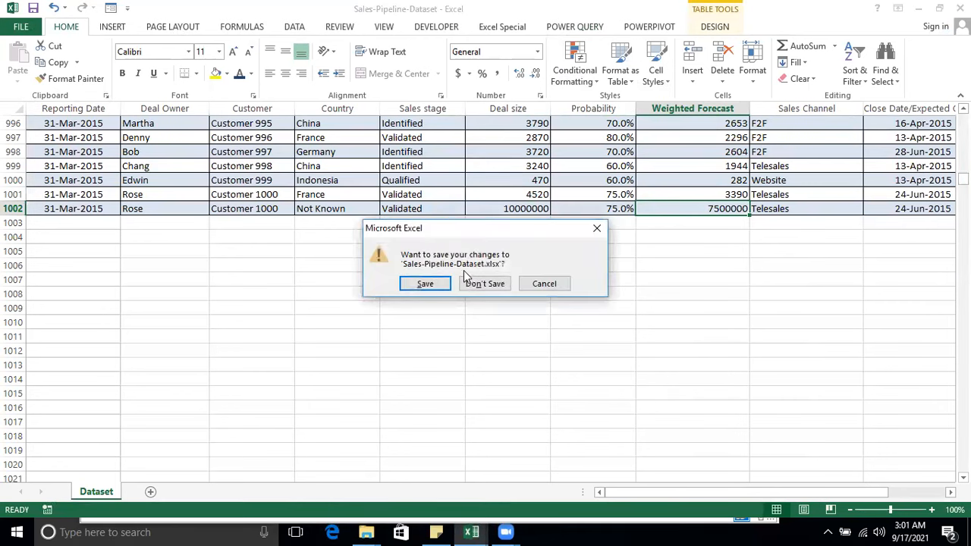
{"action": "left_click", "coordinate": [437, 284]}
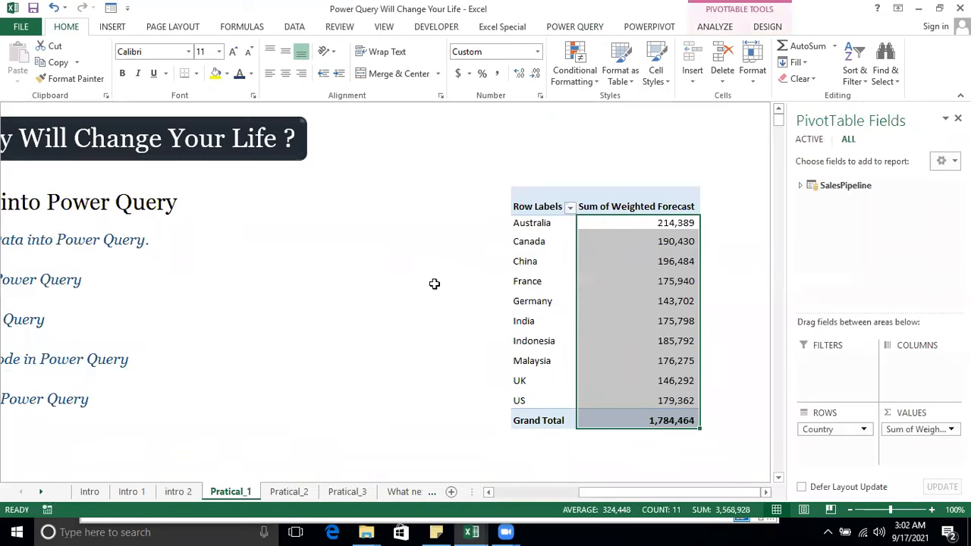
Refresh the Weighted Forecast PivotTable to bring in the new source record, and select its Not Known row
{"action": "left_click", "coordinate": [294, 27]}
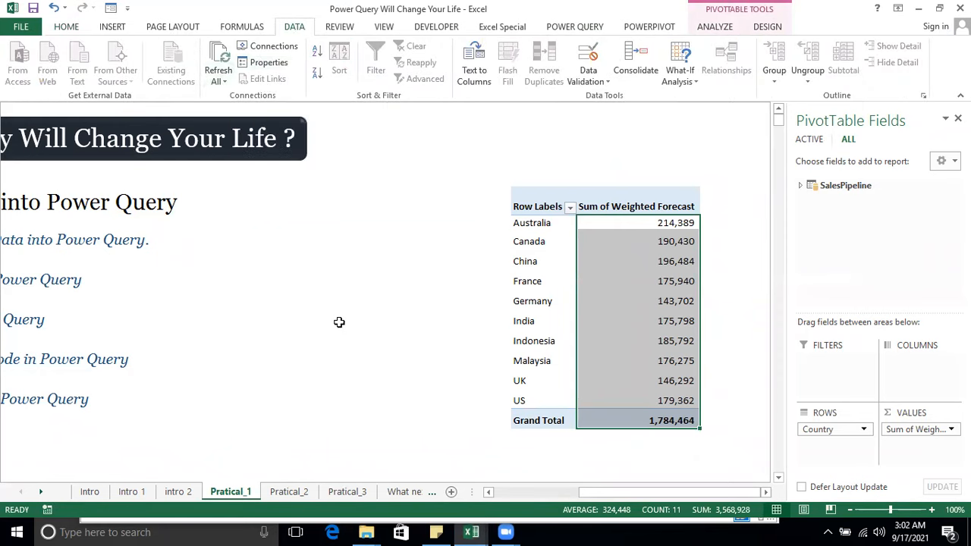
{"action": "right_click", "coordinate": [648, 294]}
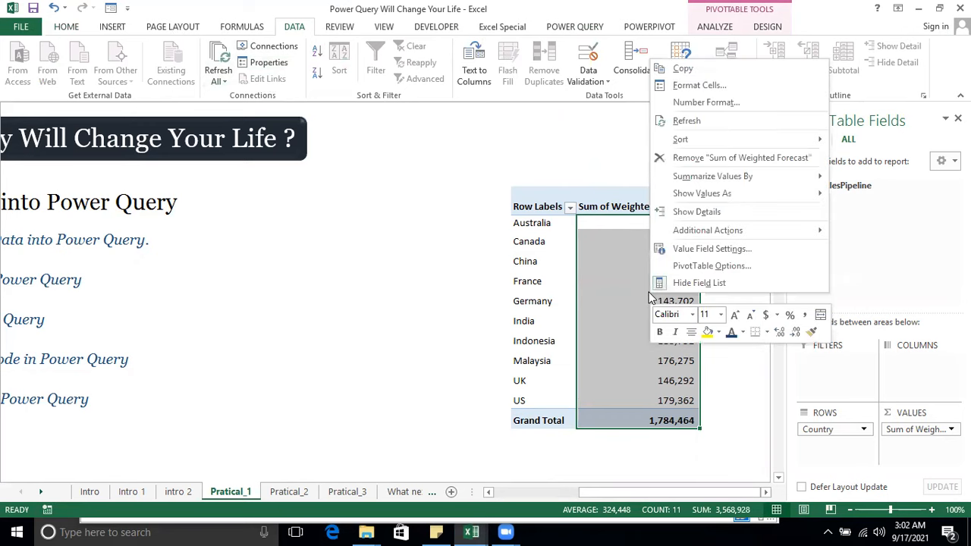
{"action": "left_click", "coordinate": [689, 122]}
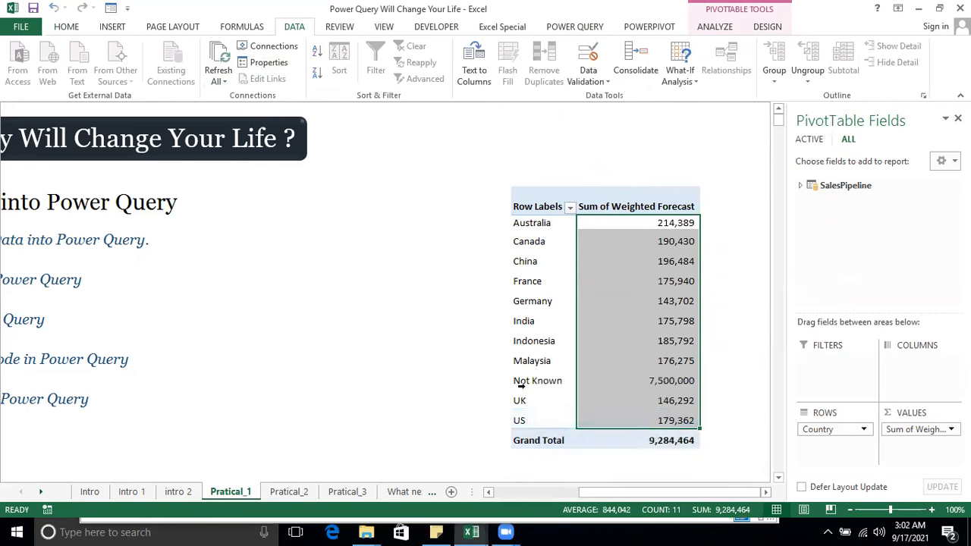
{"action": "left_click", "coordinate": [521, 385]}
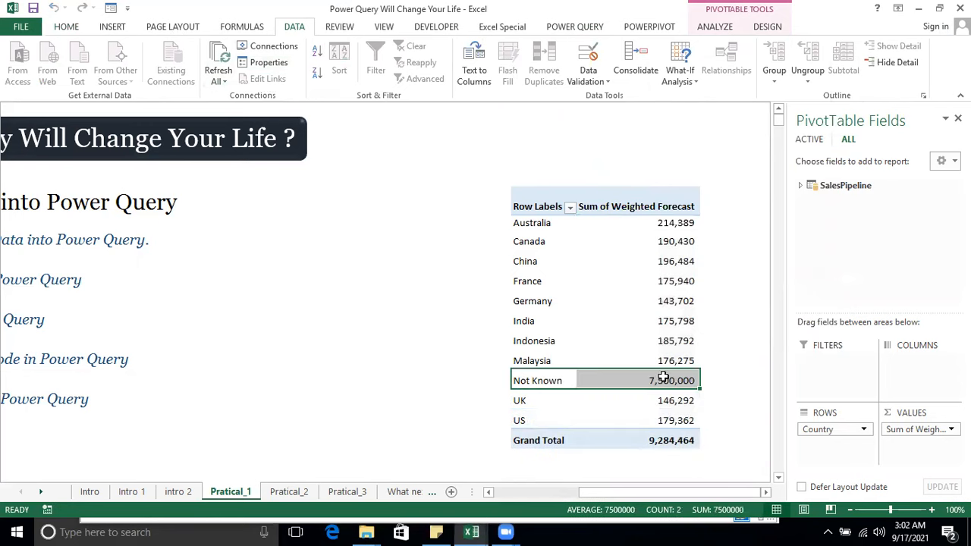
{"action": "mouse_move", "coordinate": [663, 377]}
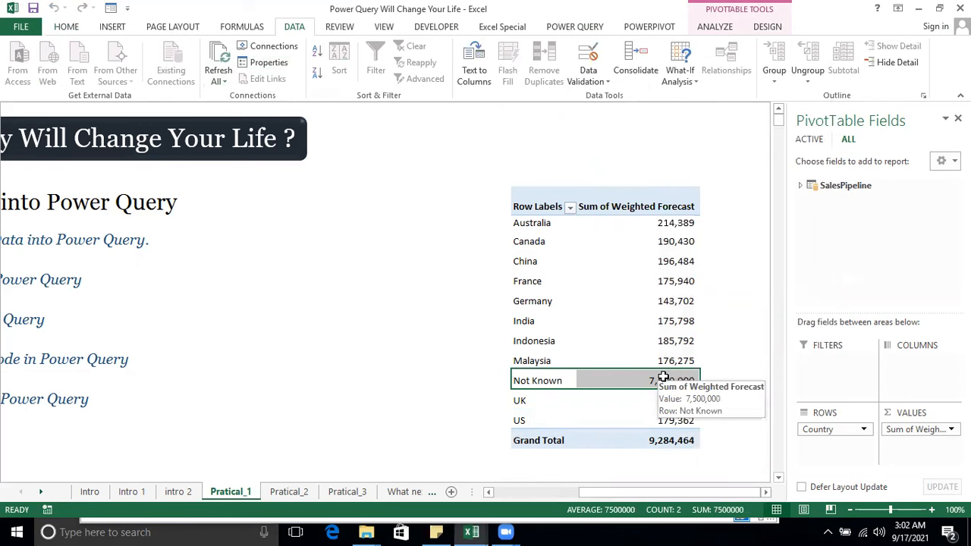
Save the workbook, check its file size in the Youtube Video folder in File Explorer, and return to the workbook
{"action": "left_click", "coordinate": [34, 8]}
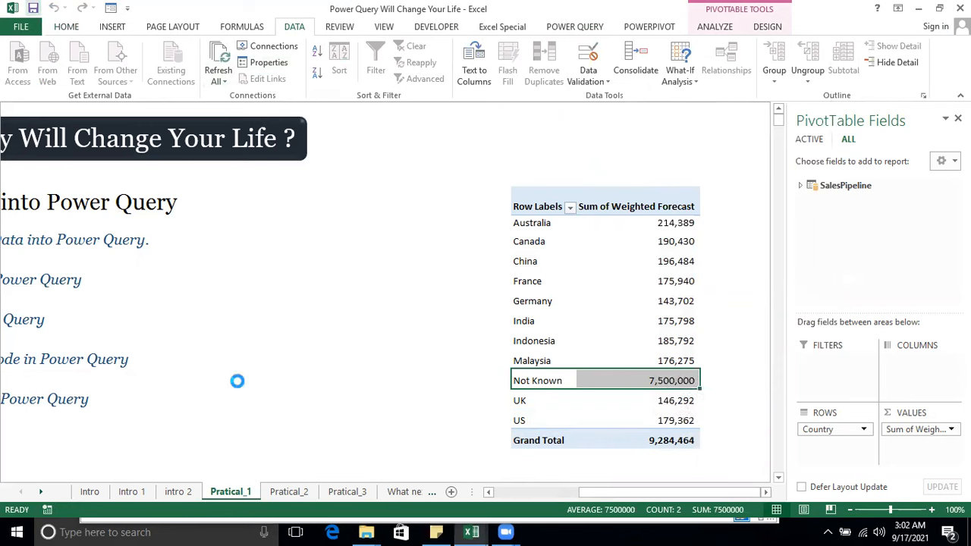
{"action": "left_click", "coordinate": [366, 531]}
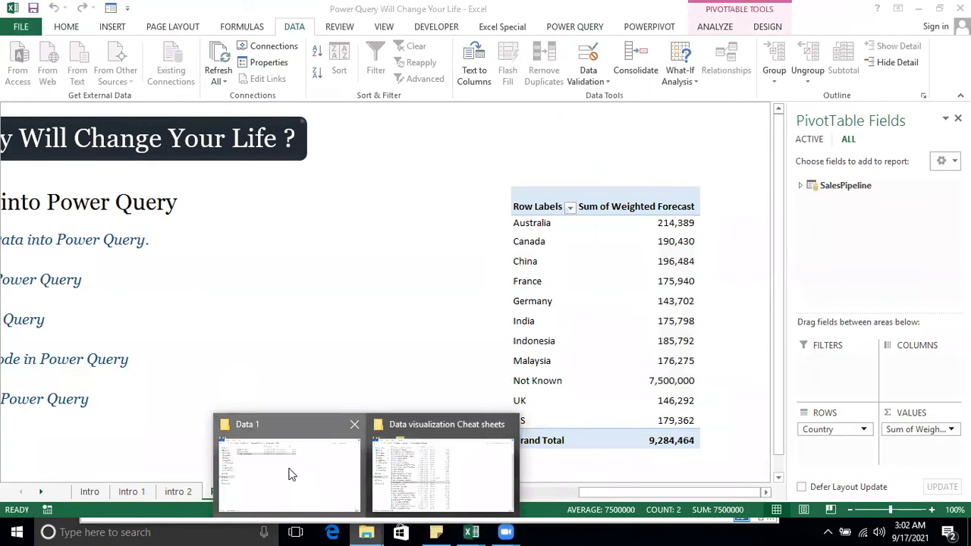
{"action": "left_click", "coordinate": [291, 474]}
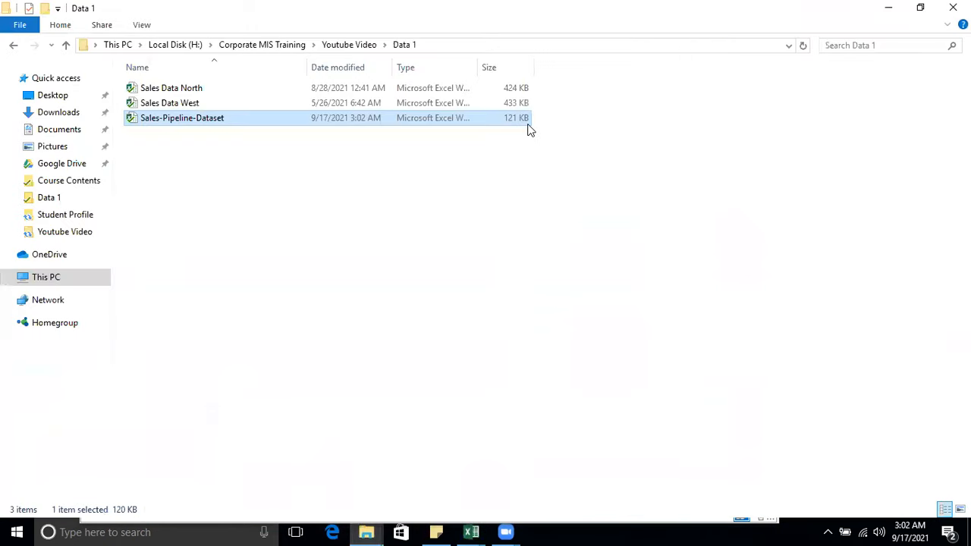
{"action": "left_click", "coordinate": [347, 44]}
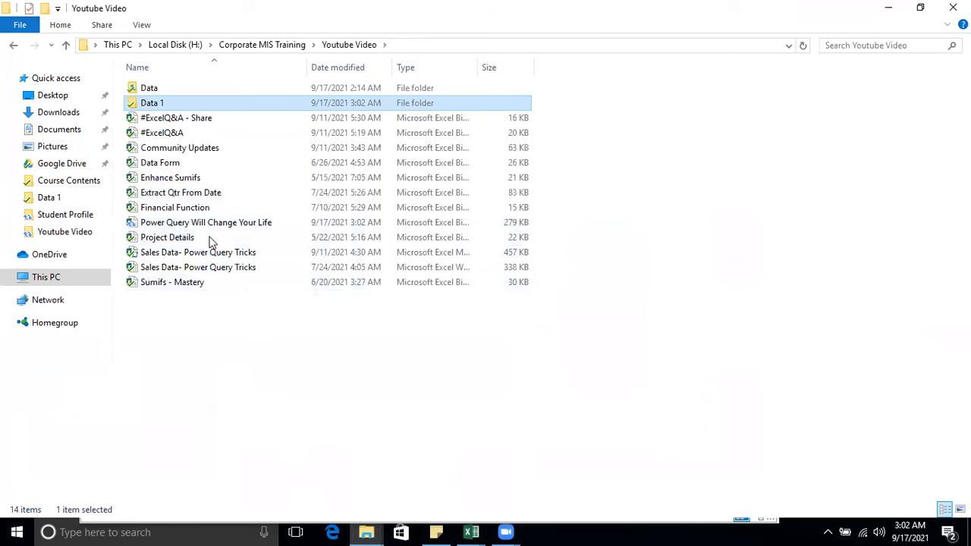
{"action": "left_click", "coordinate": [428, 225]}
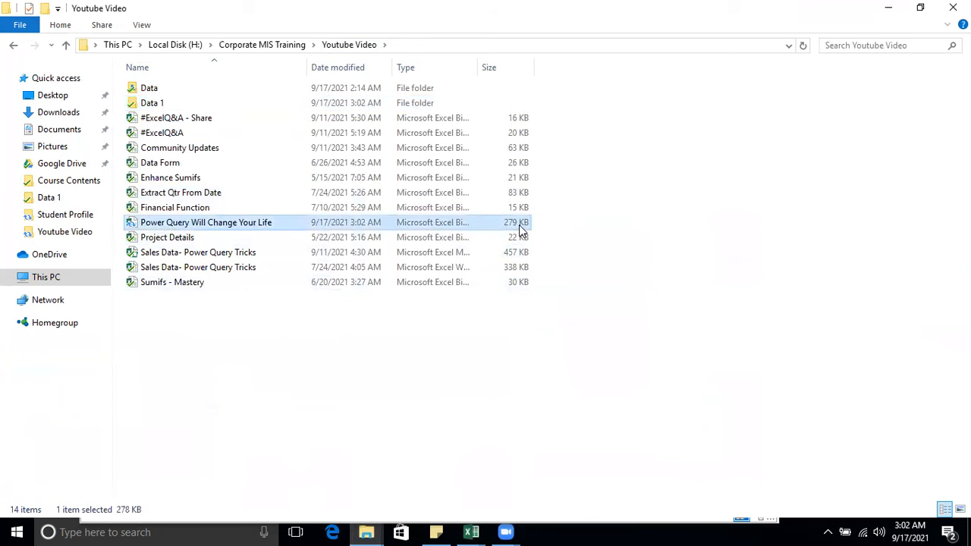
{"action": "double_click", "coordinate": [513, 222]}
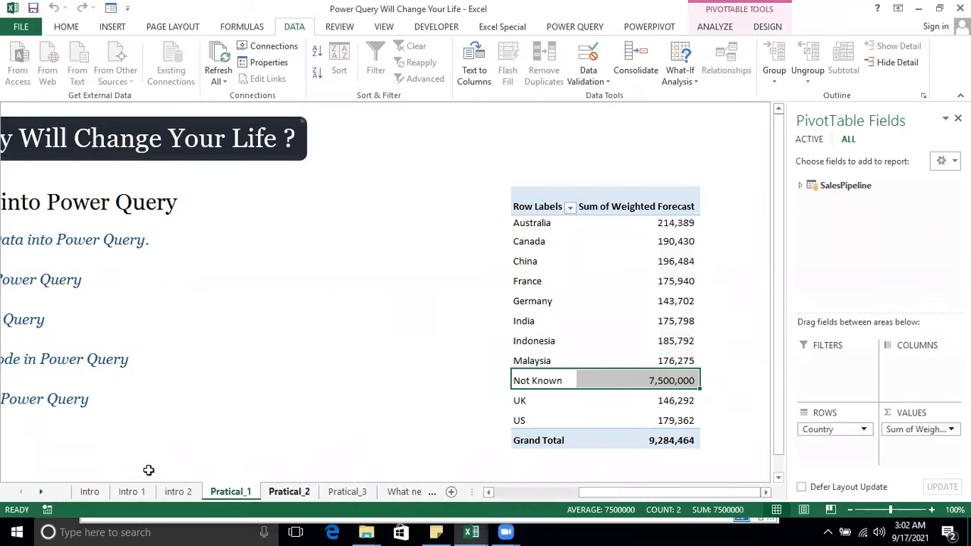
Review the PivotTable's country labels and the list of Power Query topics on the Pratical_1 sheet
{"action": "left_click_drag", "start_coordinate": [552, 211], "coordinate": [571, 432]}
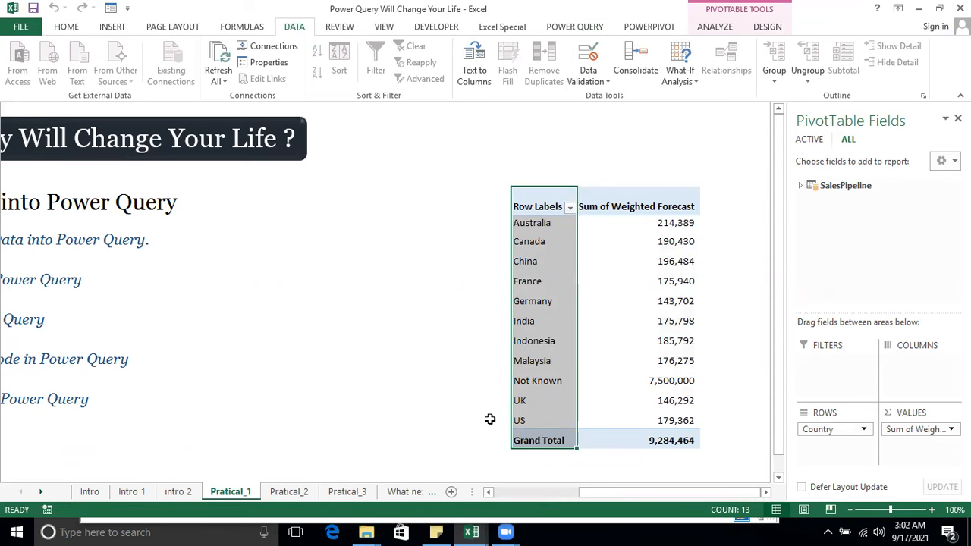
{"action": "left_click", "coordinate": [653, 278]}
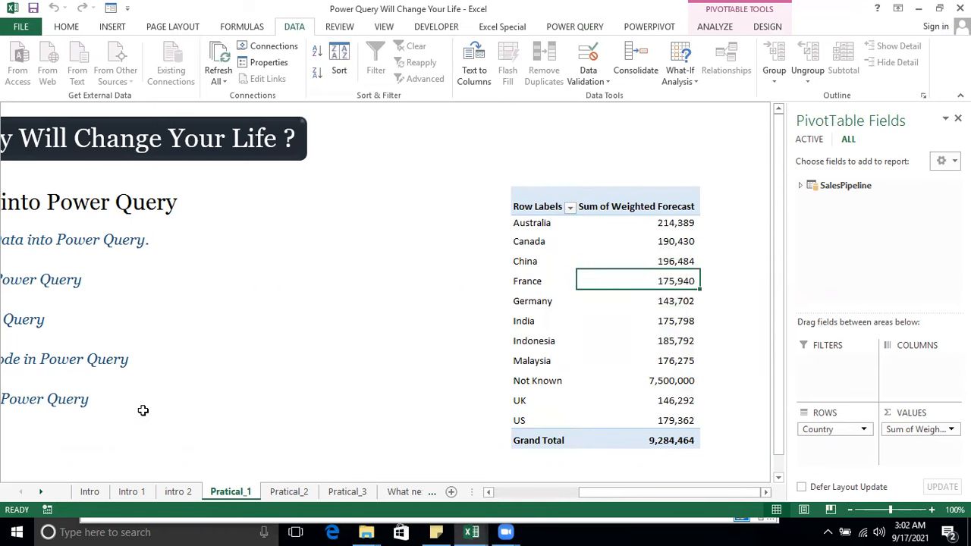
{"action": "key", "text": "Home"}
{"action": "left_click", "coordinate": [214, 232]}
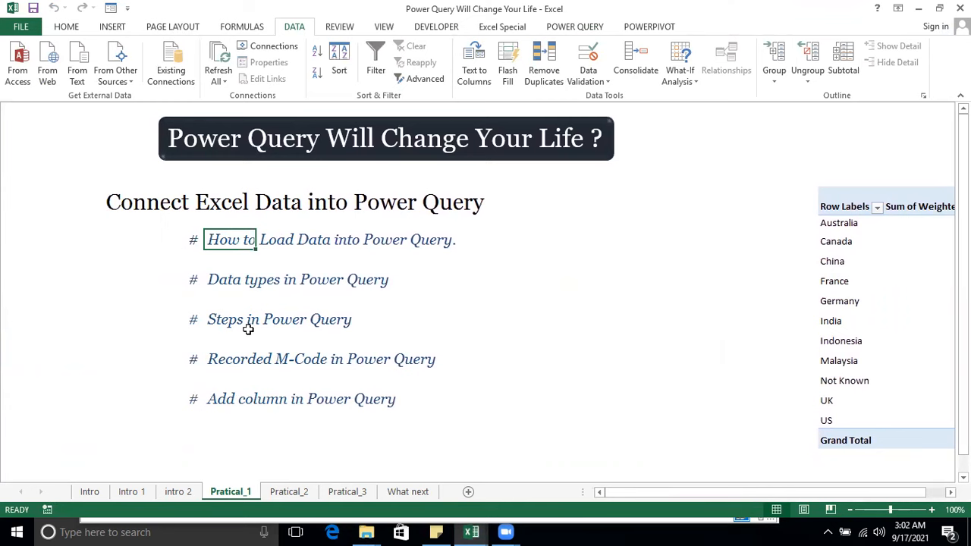
{"action": "left_click", "coordinate": [226, 286]}
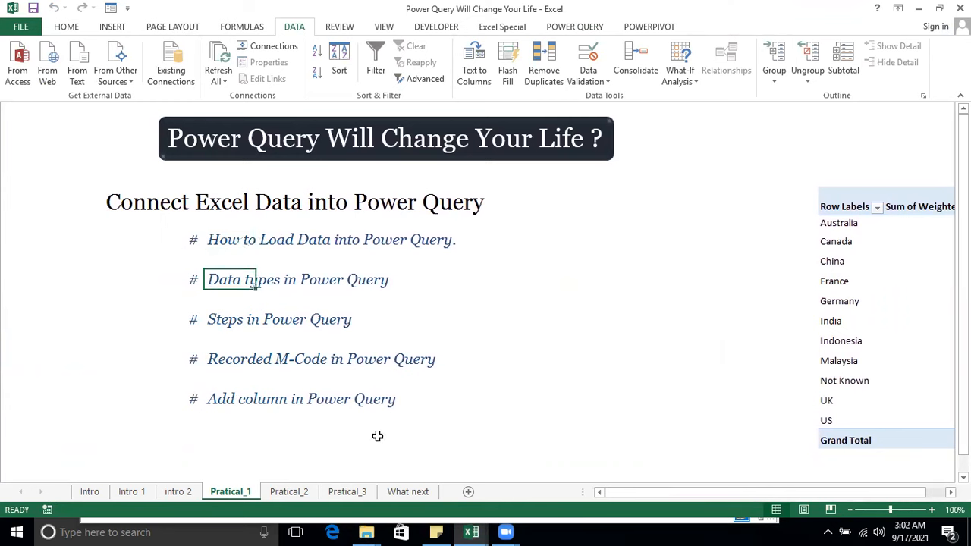
{"action": "left_click", "coordinate": [214, 318]}
{"action": "left_click", "coordinate": [231, 361]}
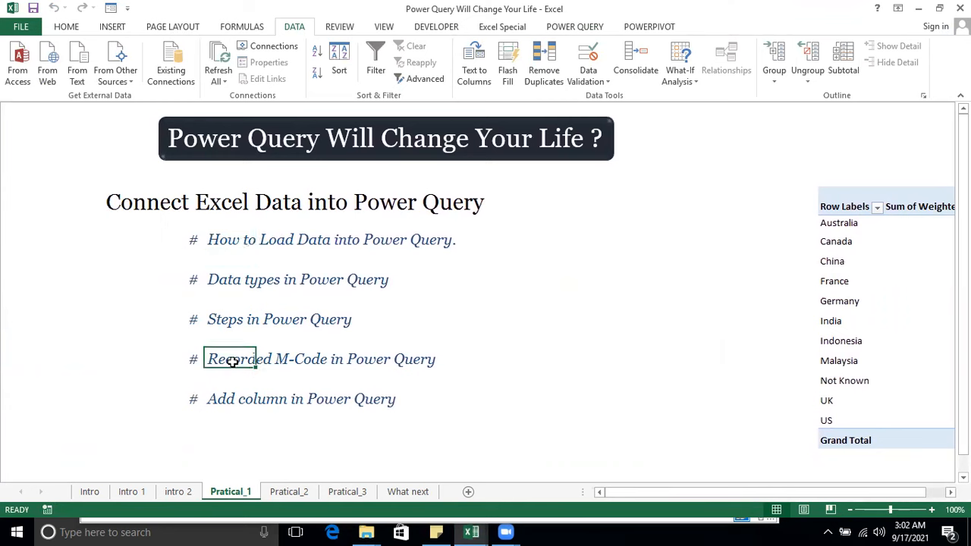
{"action": "left_click", "coordinate": [230, 404]}
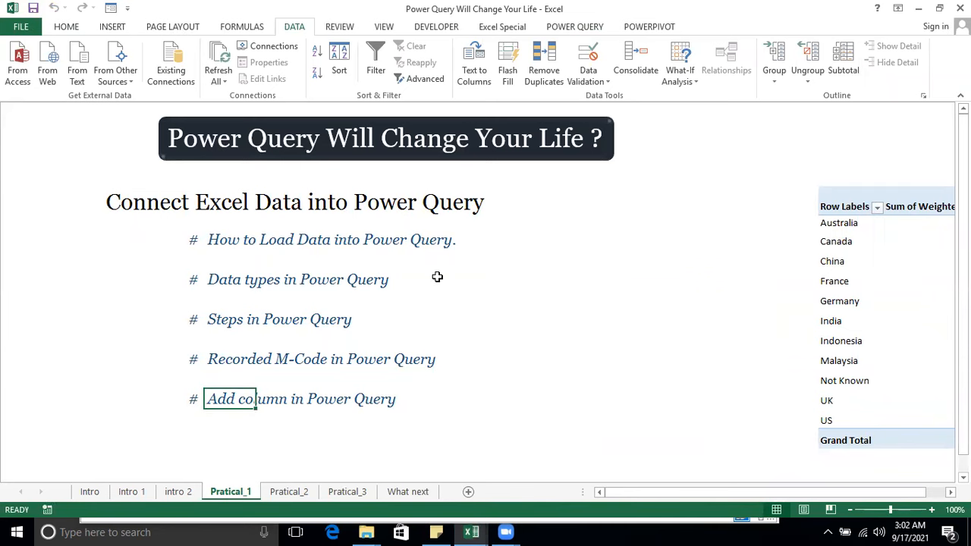
{"action": "left_click", "coordinate": [949, 491]}
{"action": "left_click", "coordinate": [950, 492]}
{"action": "left_click", "coordinate": [488, 318]}
{"action": "left_click", "coordinate": [747, 260]}
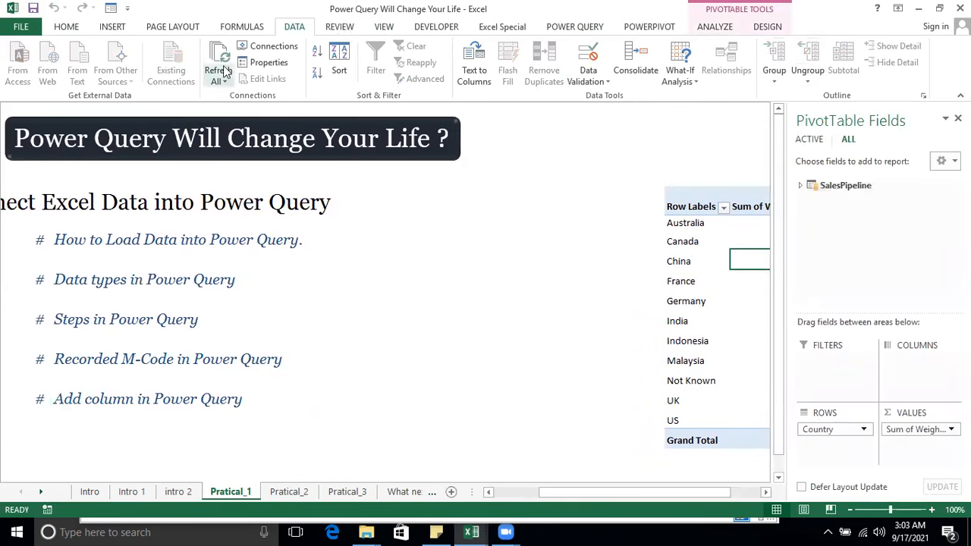
{"action": "left_click", "coordinate": [262, 47]}
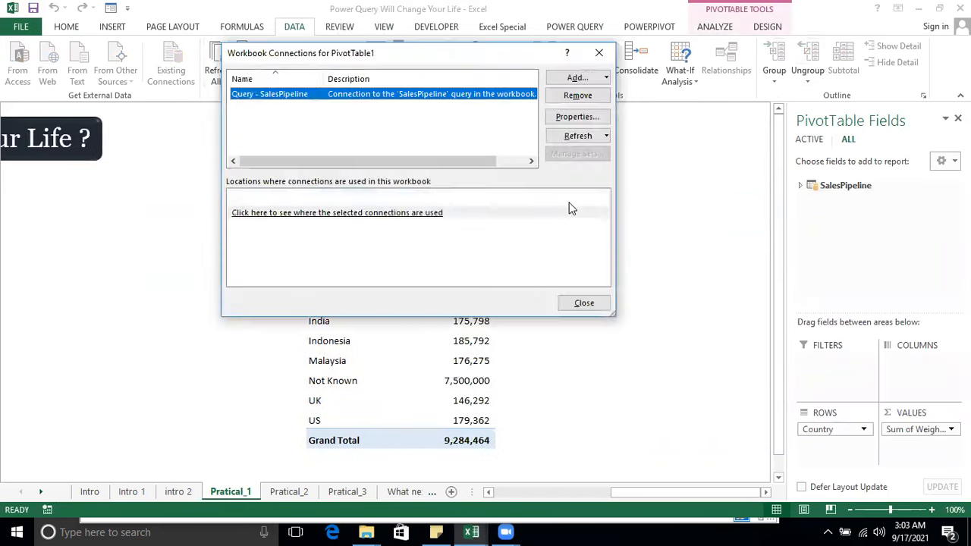
{"action": "left_click", "coordinate": [599, 55]}
Show the workbook queries and open the SalesPipeline query in the Power Query Editor
{"action": "left_click", "coordinate": [571, 29]}
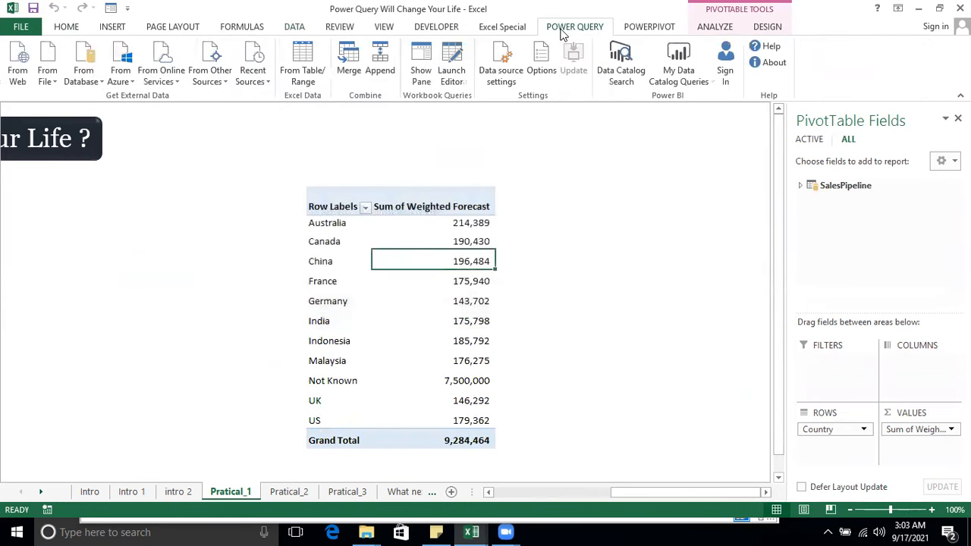
{"action": "left_click", "coordinate": [421, 67]}
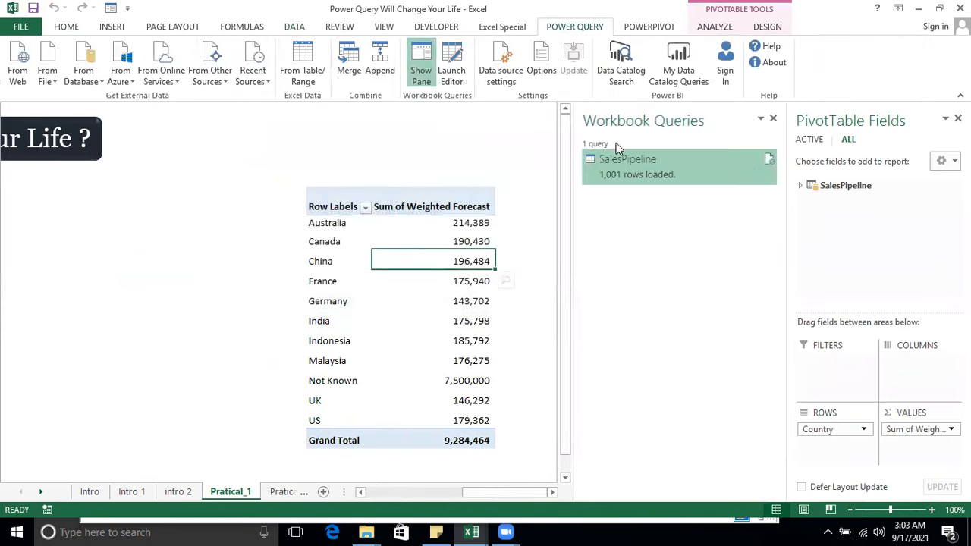
{"action": "double_click", "coordinate": [630, 167]}
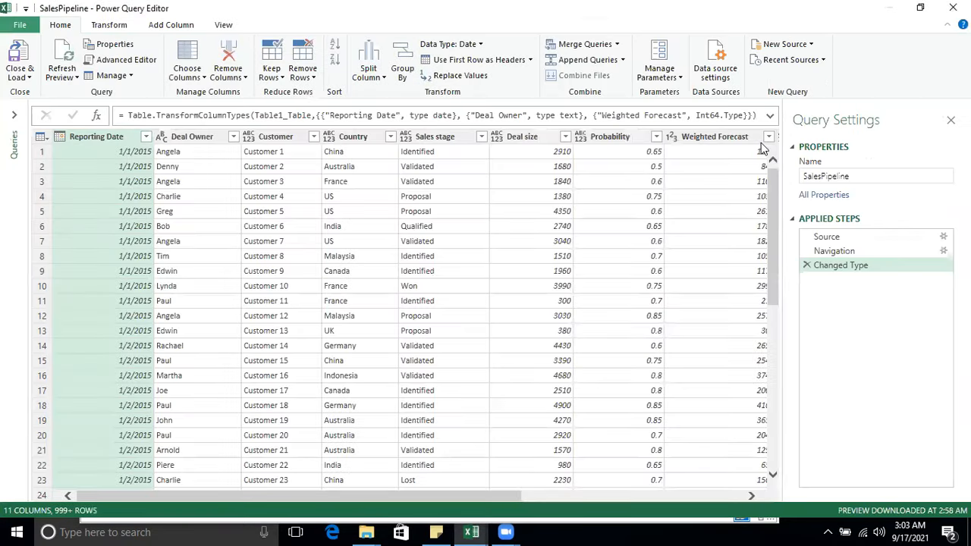
Examine the SalesPipeline query's columns from Weighted Forecast through Next Steps
{"action": "left_click", "coordinate": [732, 138]}
{"action": "left_click", "coordinate": [751, 495]}
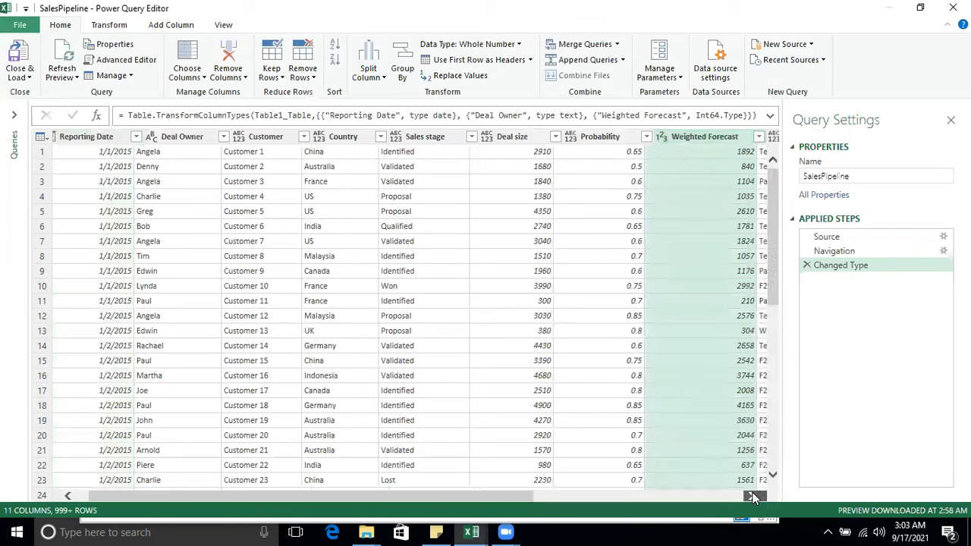
{"action": "left_click", "coordinate": [751, 495]}
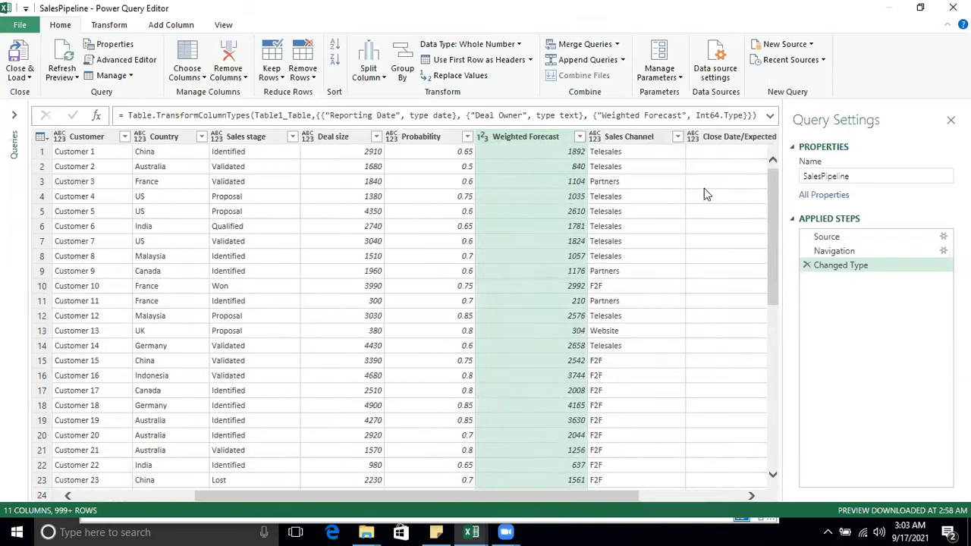
{"action": "left_click", "coordinate": [650, 196]}
{"action": "key", "text": "Right"}
{"action": "key", "text": "Right"}
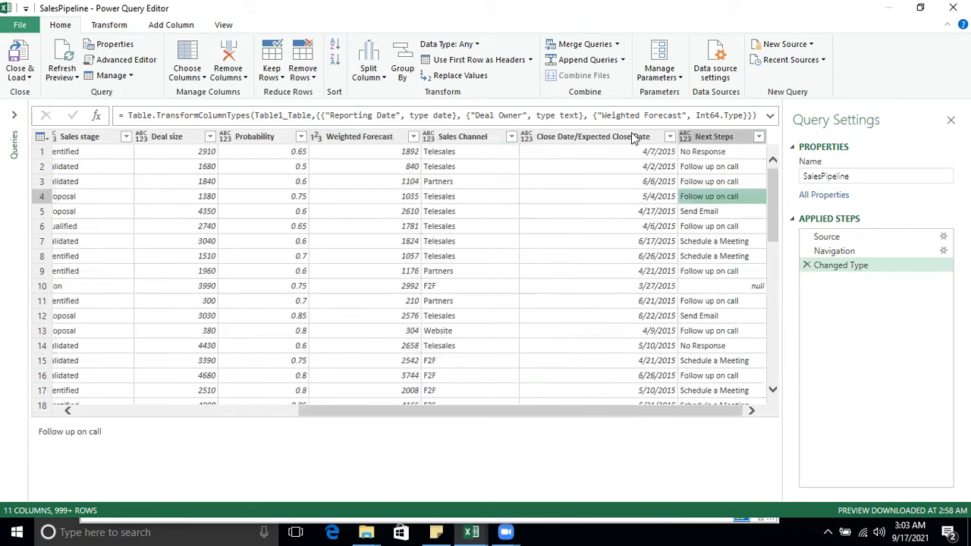
{"action": "left_click_drag", "start_coordinate": [704, 412], "coordinate": [781, 387]}
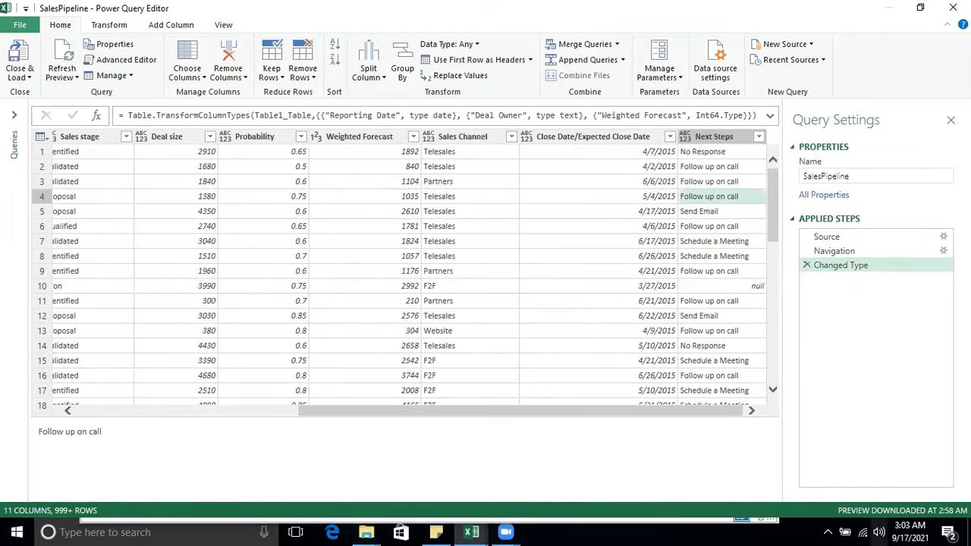
Add a column that subtracts Reporting Date from Close Date/Expected Close Date using Subtract Days
{"action": "left_click", "coordinate": [173, 28]}
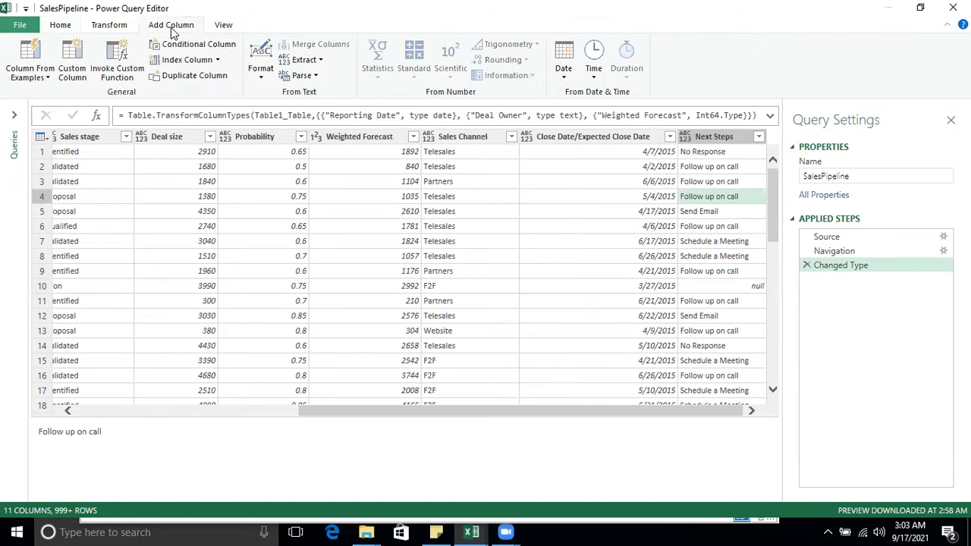
{"action": "left_click", "coordinate": [595, 137]}
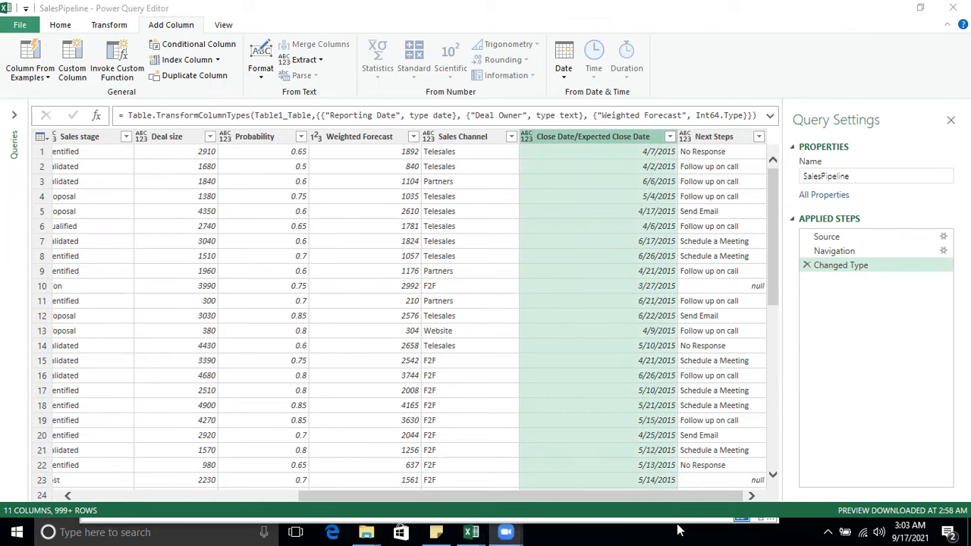
{"action": "left_click", "coordinate": [162, 494]}
{"action": "left_click", "coordinate": [100, 136]}
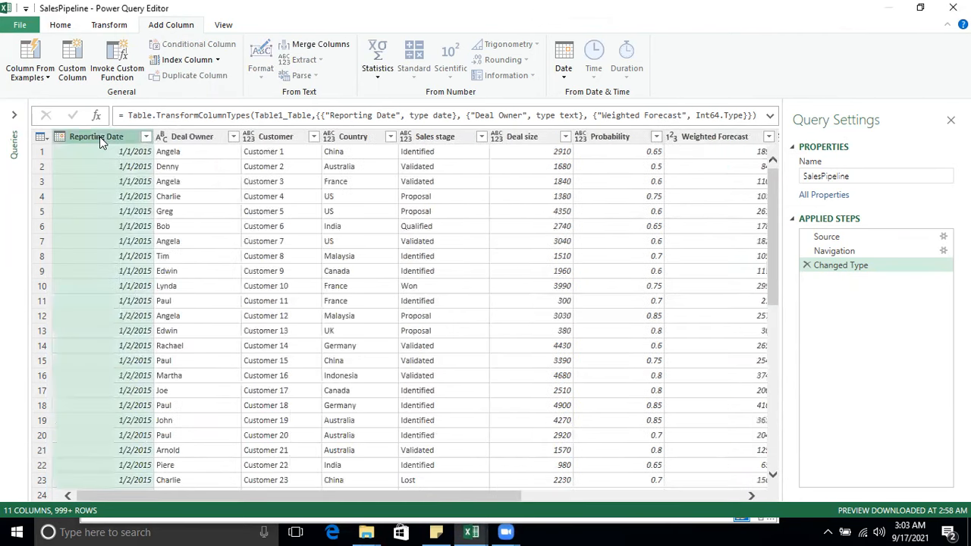
{"action": "left_click", "coordinate": [377, 72]}
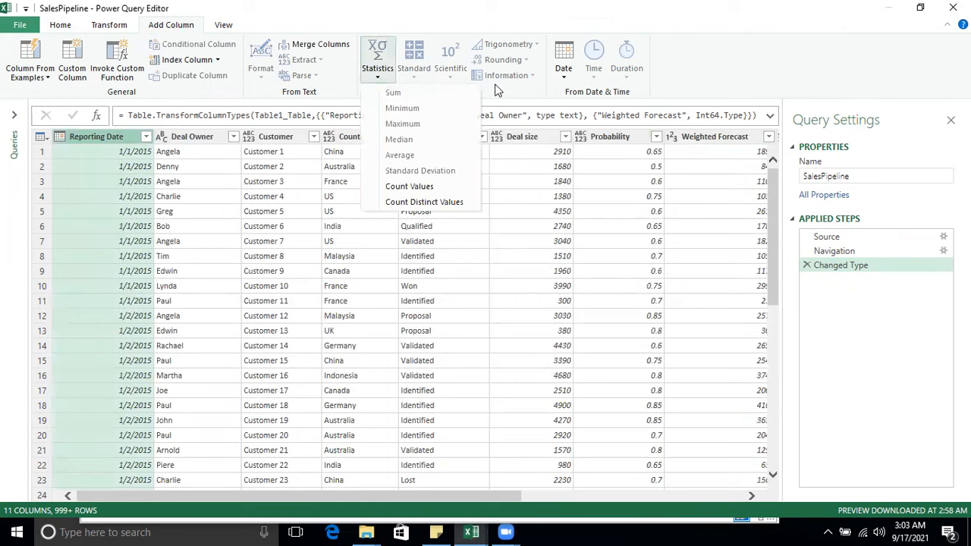
{"action": "left_click", "coordinate": [569, 76]}
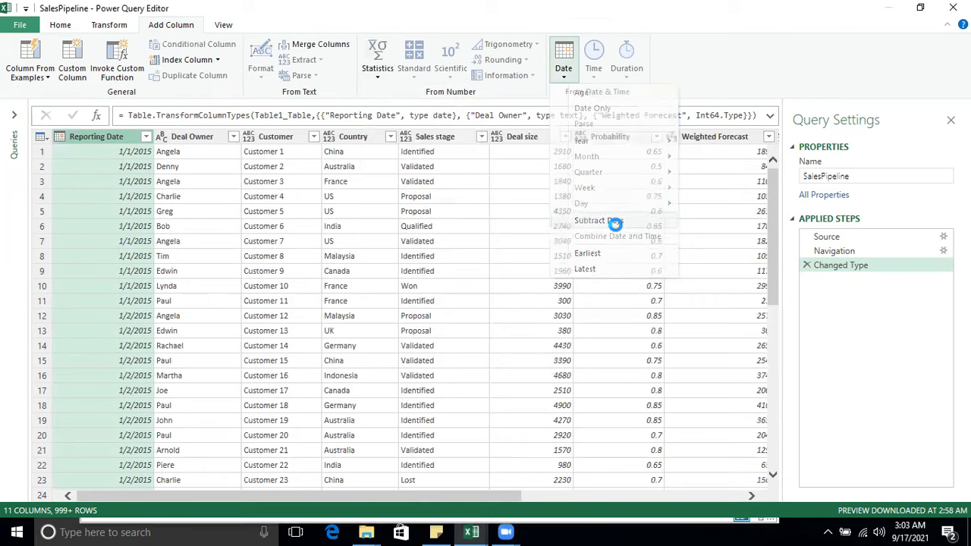
{"action": "left_click", "coordinate": [618, 226]}
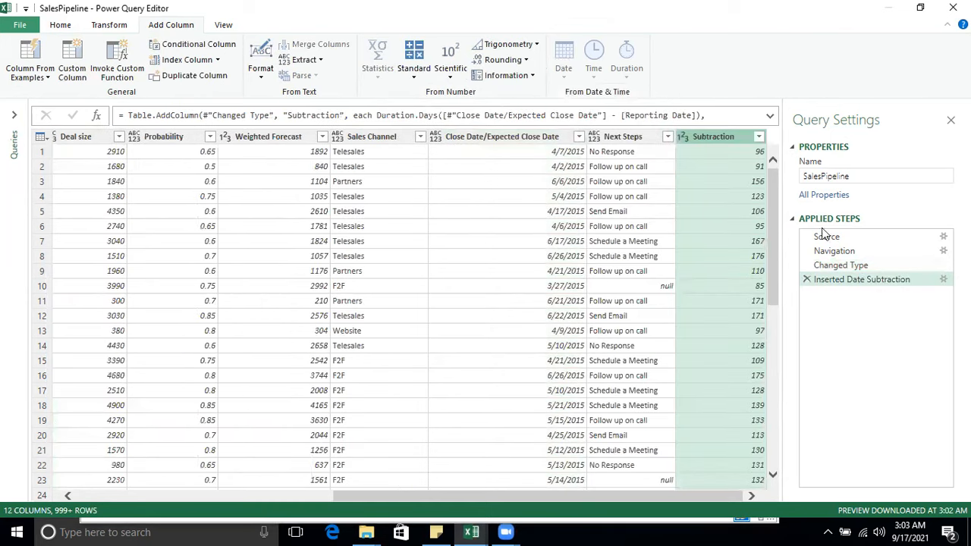
Compare the first record's Subtraction value with its Close Date/Expected Close Date and Reporting Date
{"action": "left_click", "coordinate": [742, 197]}
{"action": "left_click", "coordinate": [748, 154]}
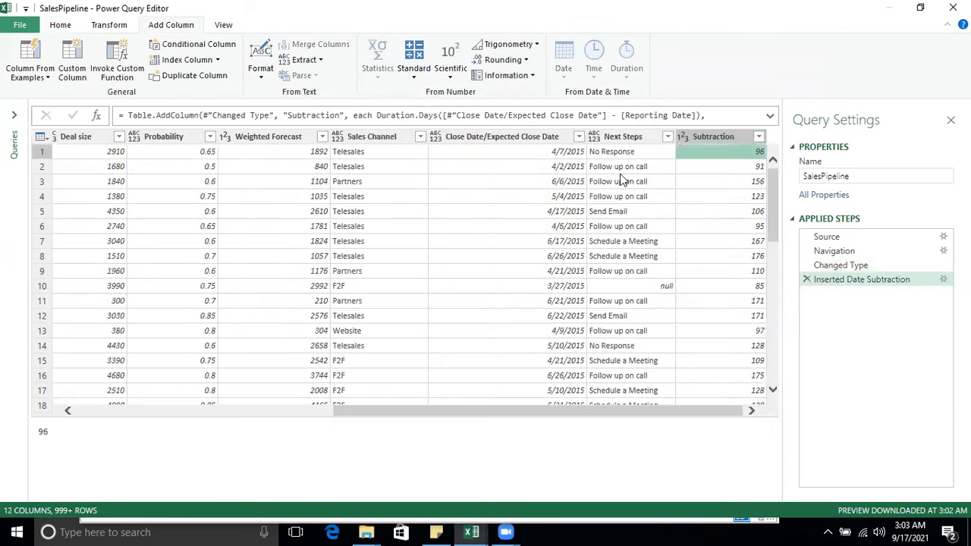
{"action": "left_click", "coordinate": [561, 154]}
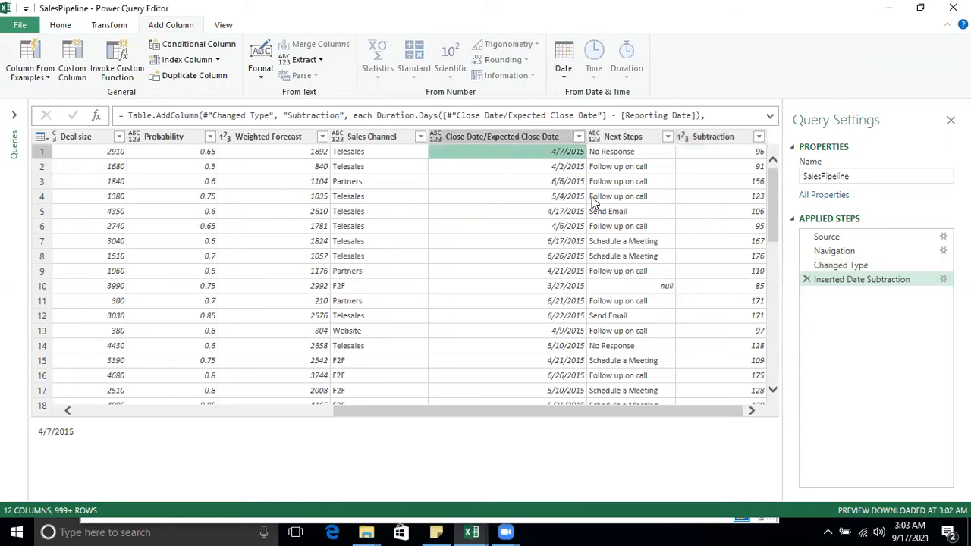
{"action": "key", "text": "Left"}
{"action": "key", "text": "Left"}
{"action": "key", "text": "Left"}
{"action": "key", "text": "Left"}
{"action": "key", "text": "Left"}
{"action": "key", "text": "Left"}
{"action": "key", "text": "Left"}
{"action": "key", "text": "Left"}
{"action": "key", "text": "Left"}
{"action": "key", "text": "Left"}
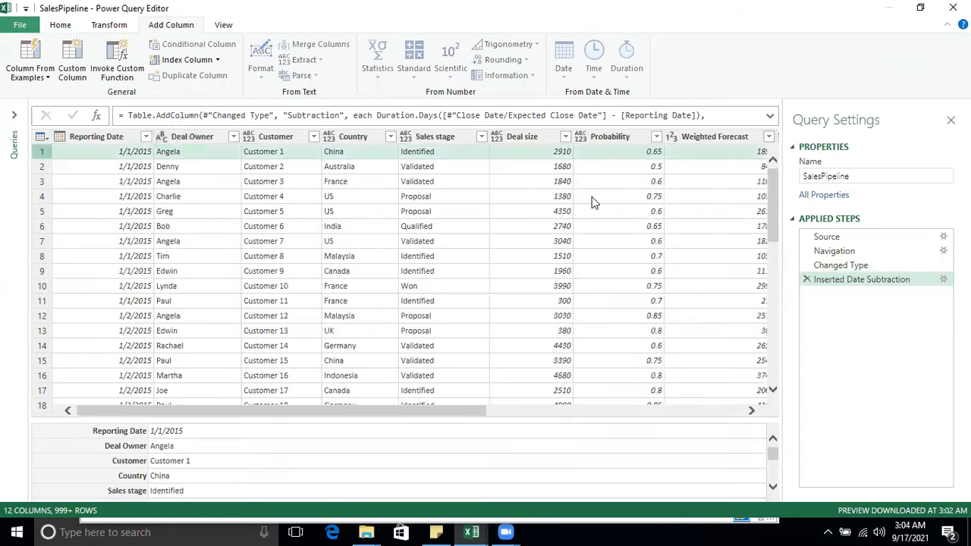
Rename the Subtraction column of the SalesPipeline query to No of Days
{"action": "key", "text": "Right"}
{"action": "key", "text": "Right"}
{"action": "key", "text": "Right"}
{"action": "key", "text": "Right"}
{"action": "key", "text": "Right"}
{"action": "key", "text": "Right"}
{"action": "key", "text": "Right"}
{"action": "key", "text": "Right"}
{"action": "key", "text": "Right"}
{"action": "key", "text": "Right"}
{"action": "key", "text": "Right"}
{"action": "key", "text": "Right"}
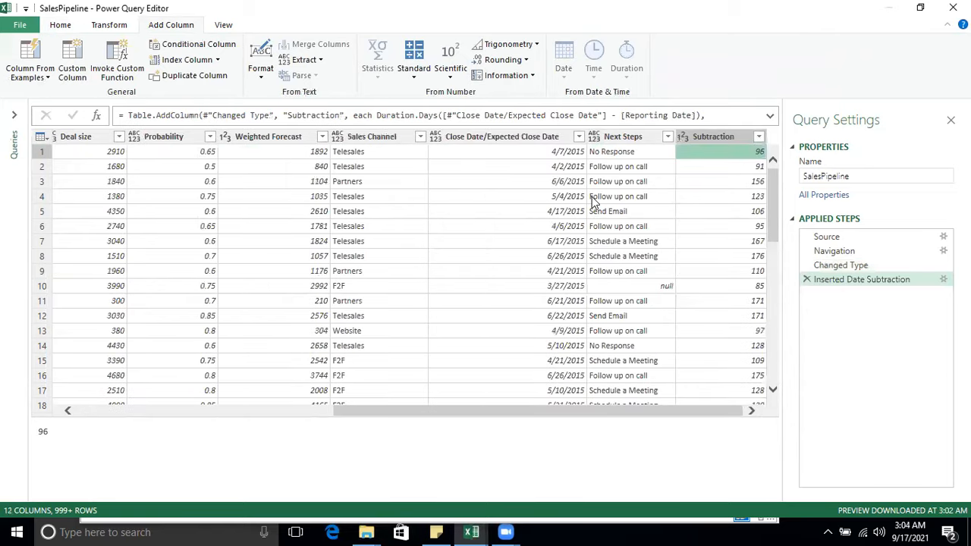
{"action": "left_click", "coordinate": [730, 137]}
{"action": "double_click", "coordinate": [731, 138]}
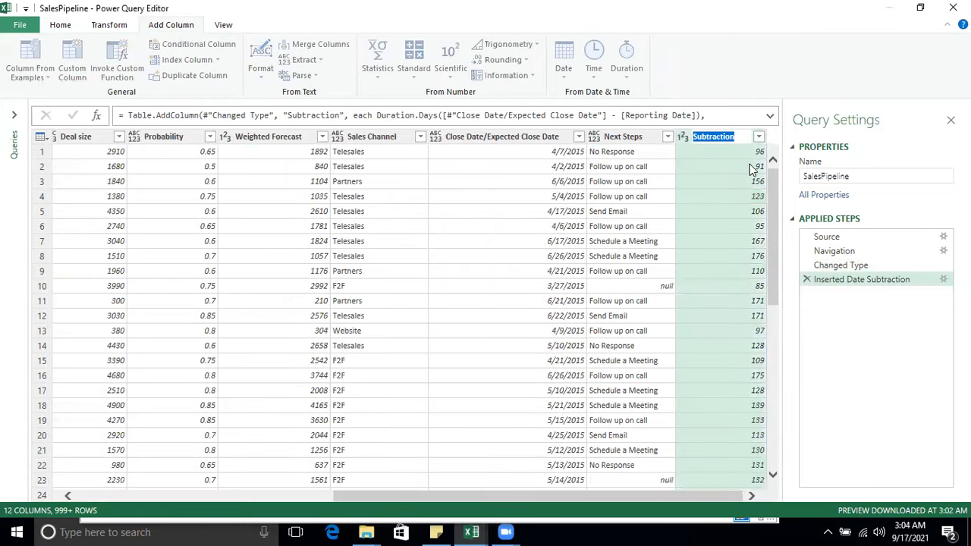
{"action": "type", "text": "No of Days"}
{"action": "key", "text": "Return"}
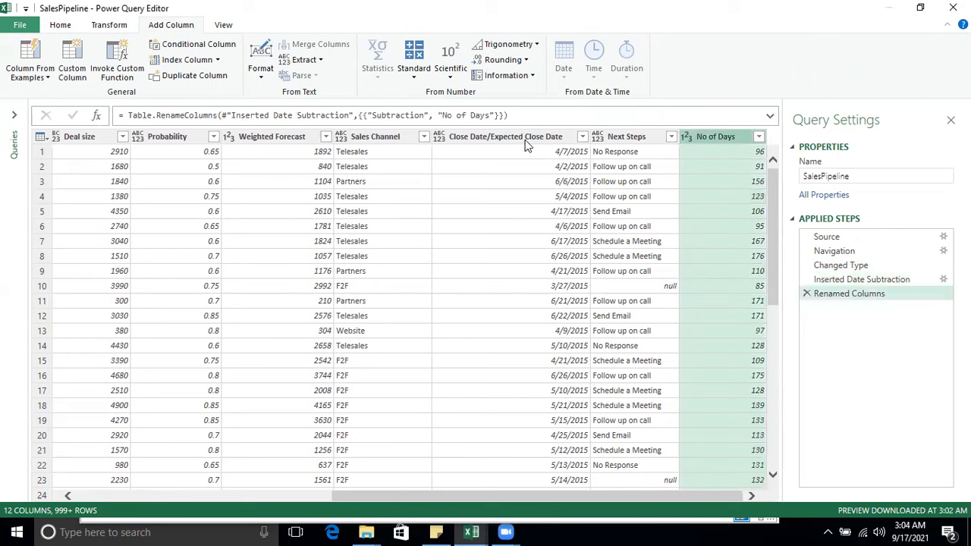
{"action": "left_click", "coordinate": [733, 155]}
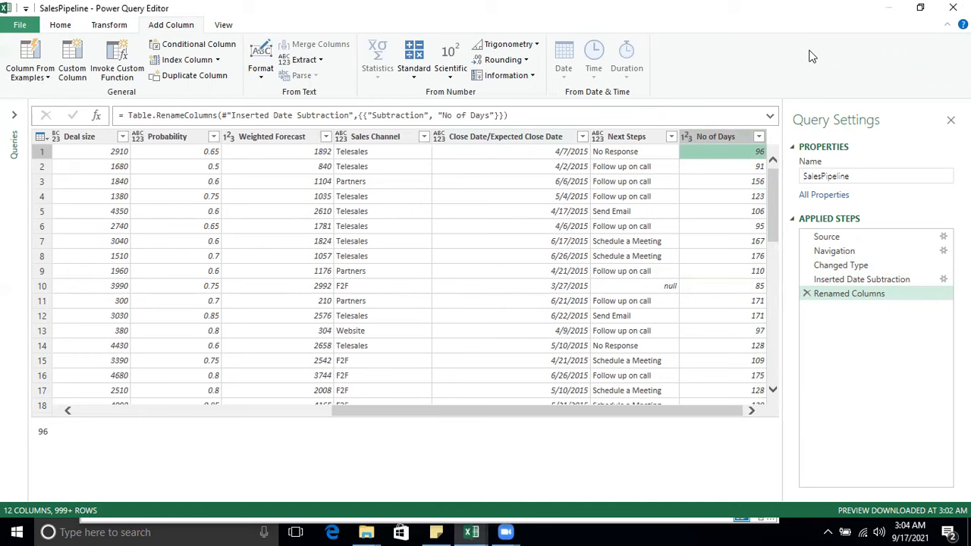
Close and load the SalesPipeline query, and add the No of Days field to the PivotTable's values
{"action": "left_click", "coordinate": [60, 25]}
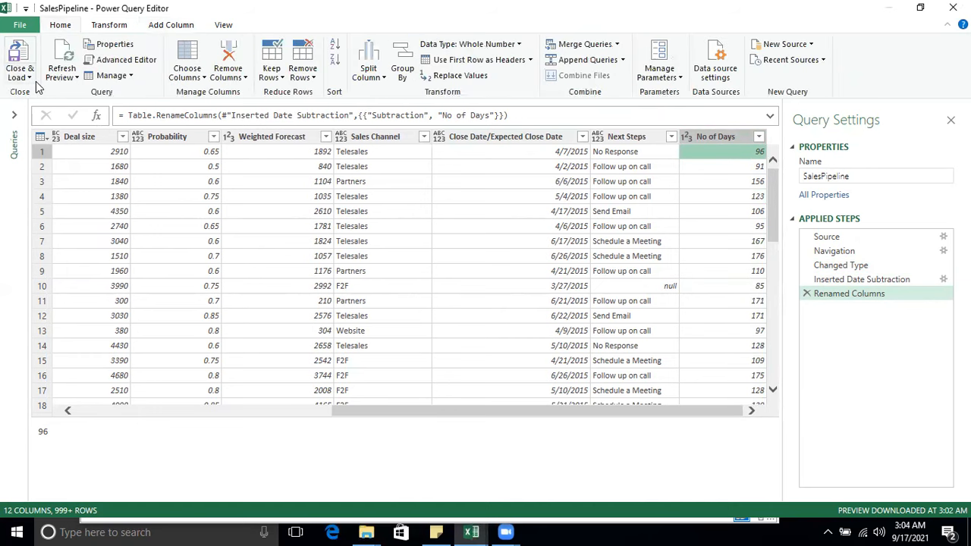
{"action": "left_click", "coordinate": [19, 57]}
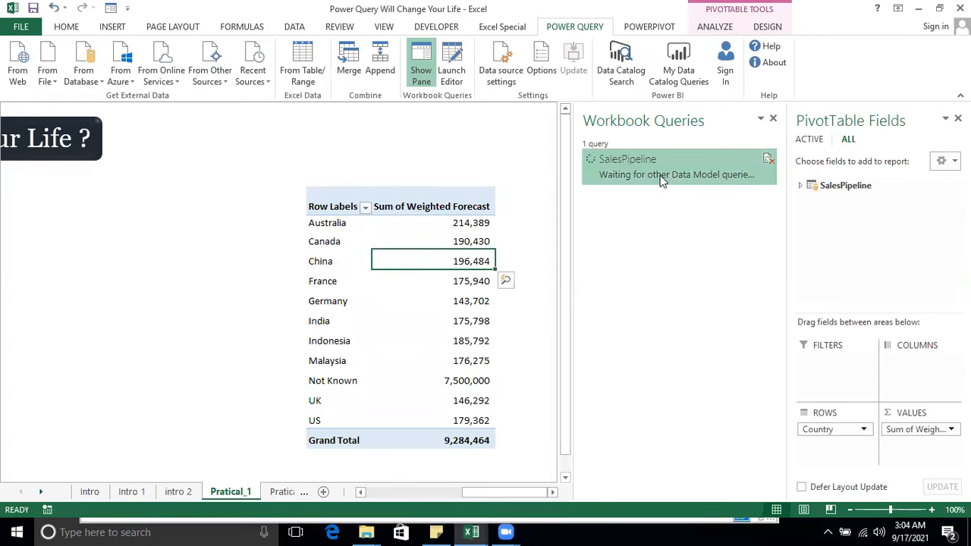
{"action": "left_click", "coordinate": [801, 187]}
{"action": "scroll", "coordinate": [864, 265], "scroll_direction": "down", "scroll_amount": 4}
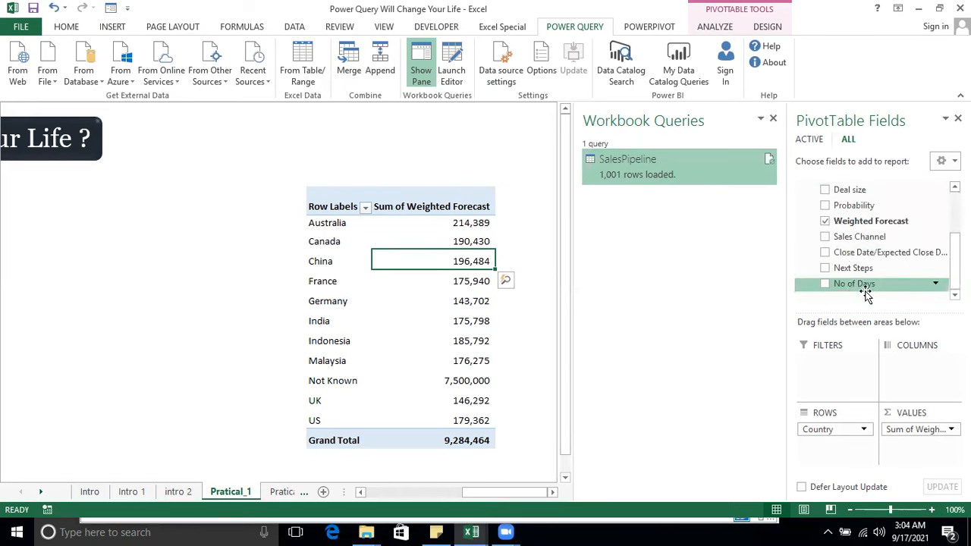
{"action": "left_click_drag", "start_coordinate": [865, 291], "coordinate": [929, 444]}
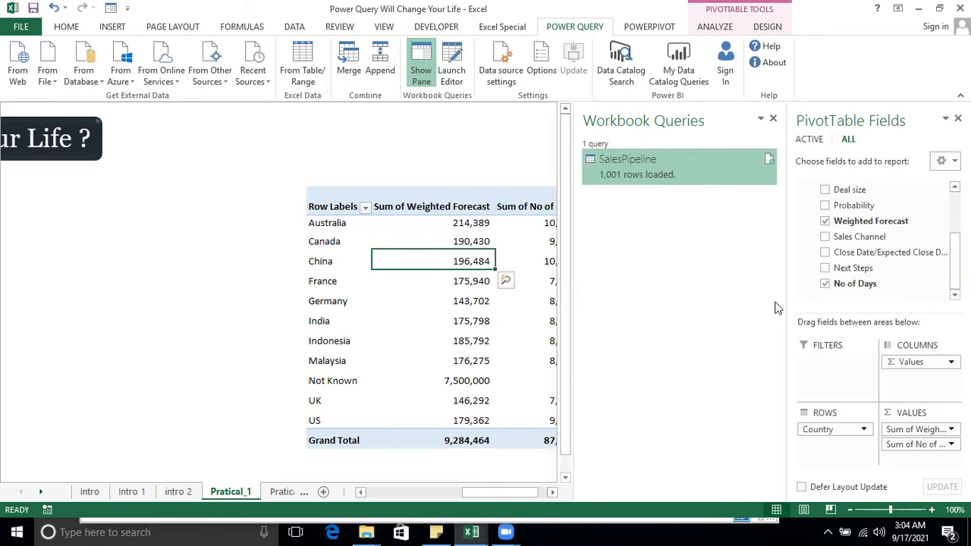
Summarize the PivotTable's No of Days value field by Average
{"action": "left_click", "coordinate": [895, 445]}
{"action": "left_click", "coordinate": [903, 427]}
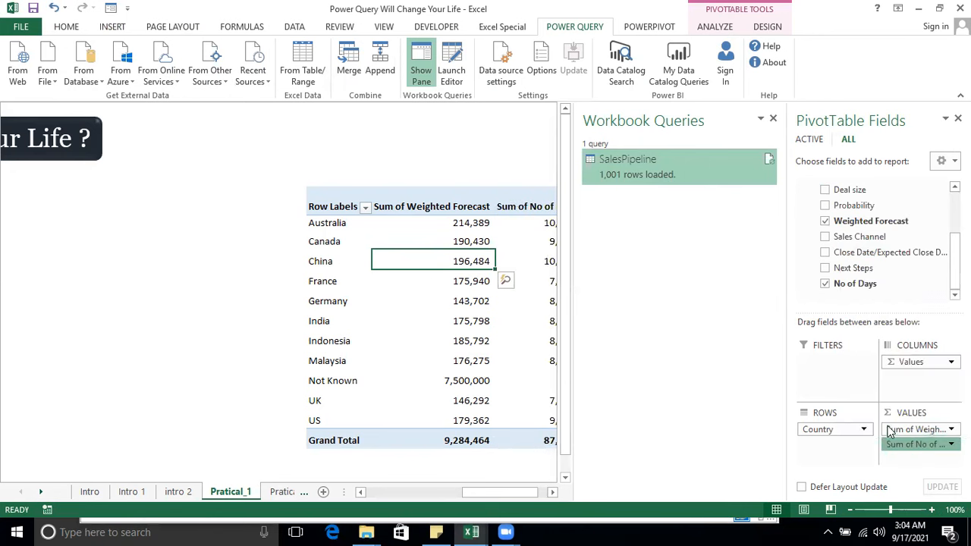
{"action": "left_click", "coordinate": [325, 213]}
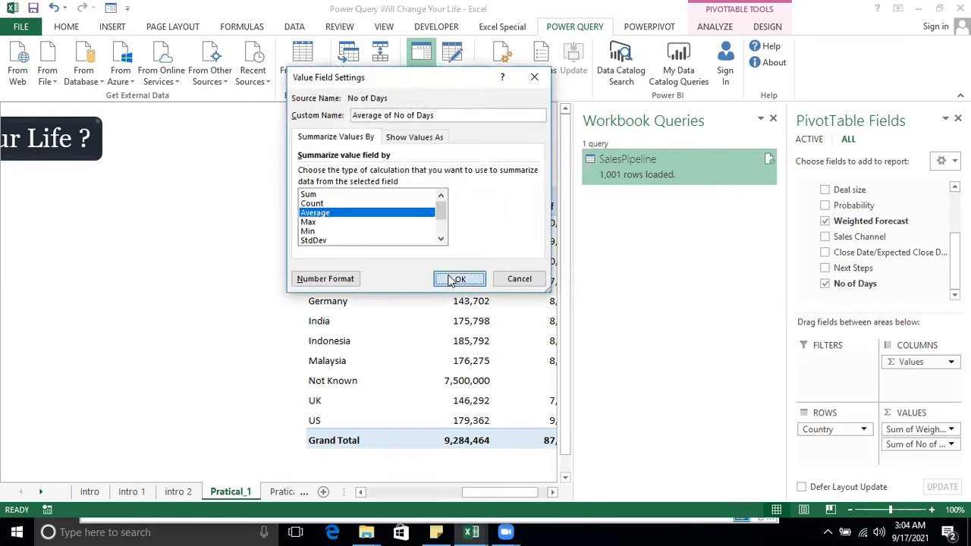
{"action": "left_click", "coordinate": [460, 278]}
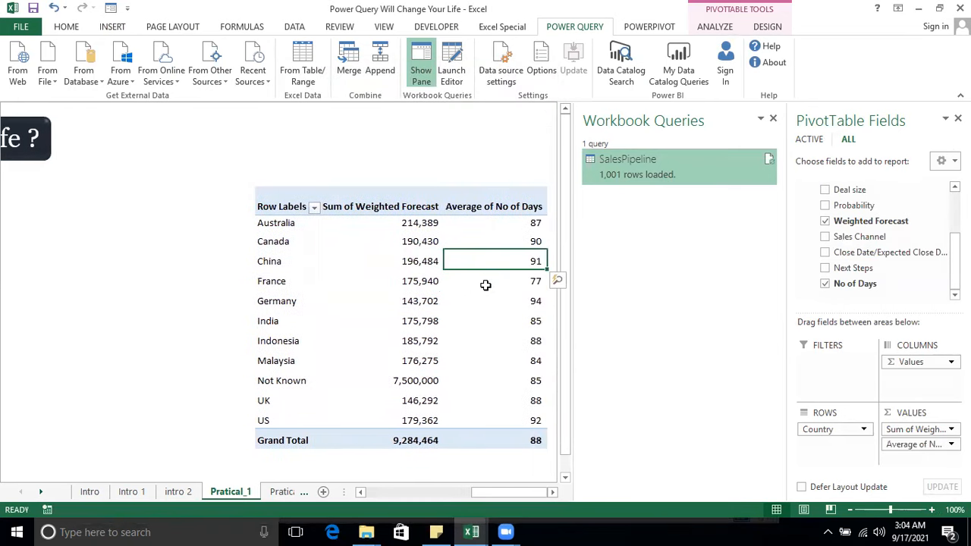
Compare Average of No of Days with the weighted forecast across countries, and reopen the SalesPipeline query briefly for review
{"action": "key", "text": "Left"}
{"action": "key", "text": "Up"}
{"action": "key", "text": "Up"}
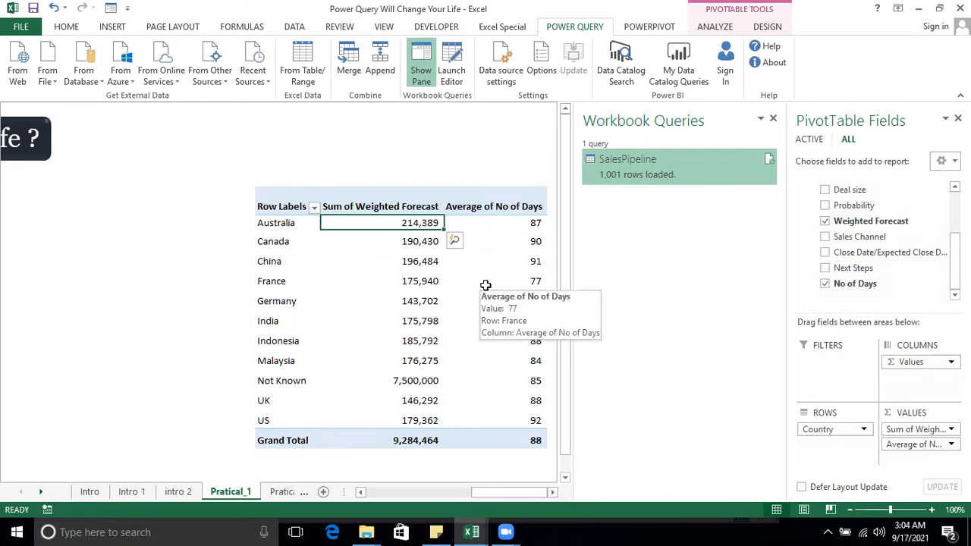
{"action": "key", "text": "Right"}
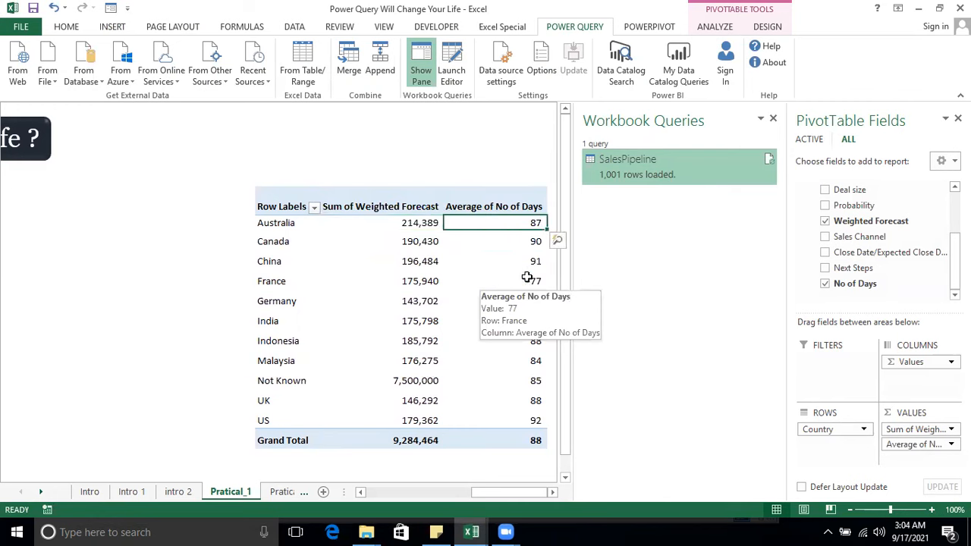
{"action": "key", "text": "Down"}
{"action": "key", "text": "Down"}
{"action": "key", "text": "Down"}
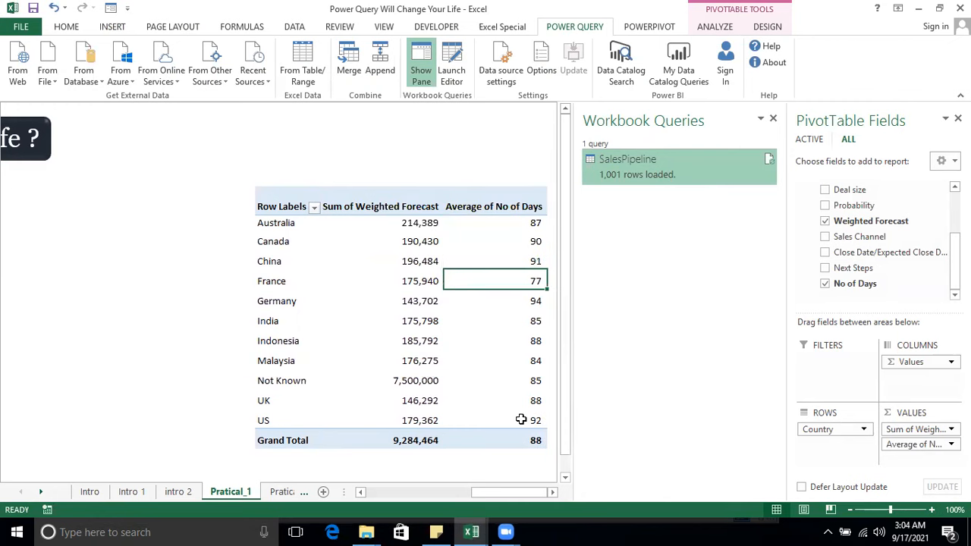
{"action": "key", "text": "Left"}
{"action": "key", "text": "Left"}
{"action": "key", "text": "Right"}
{"action": "key", "text": "Right"}
{"action": "key", "text": "Right"}
{"action": "key", "text": "Left"}
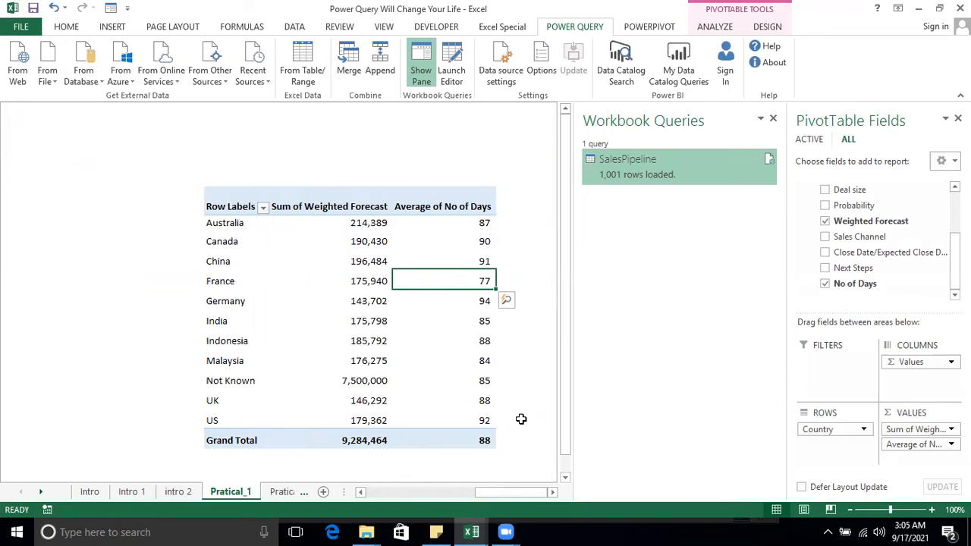
{"action": "key", "text": "Down"}
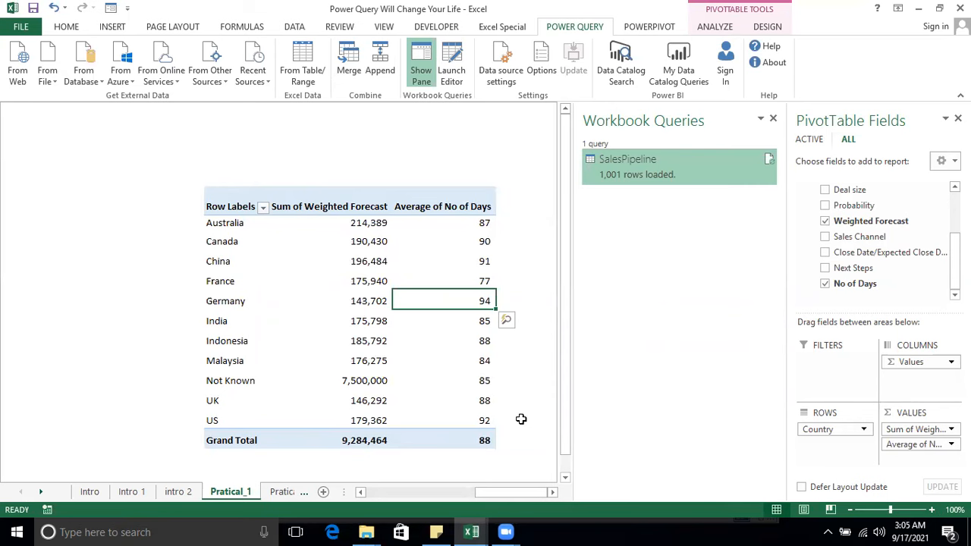
{"action": "double_click", "coordinate": [648, 163]}
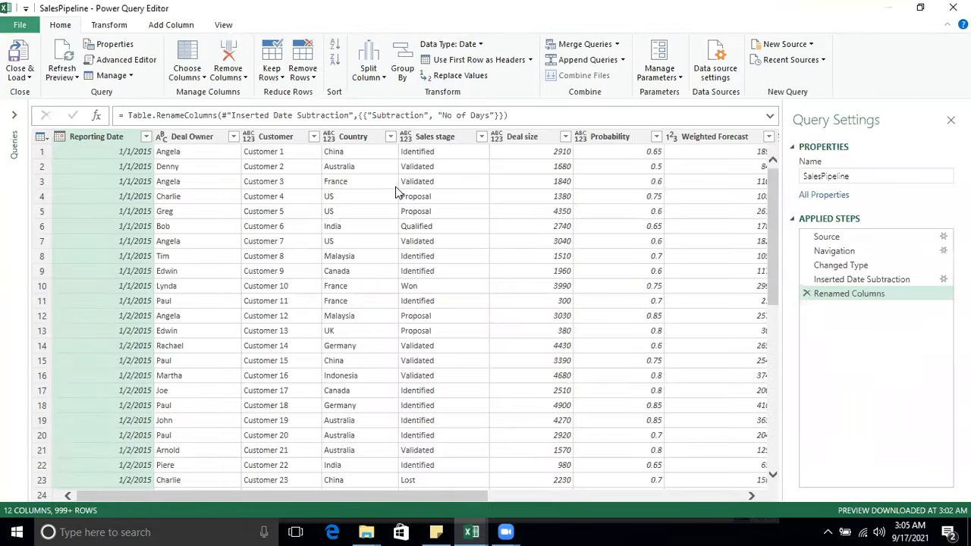
{"action": "left_click", "coordinate": [284, 187]}
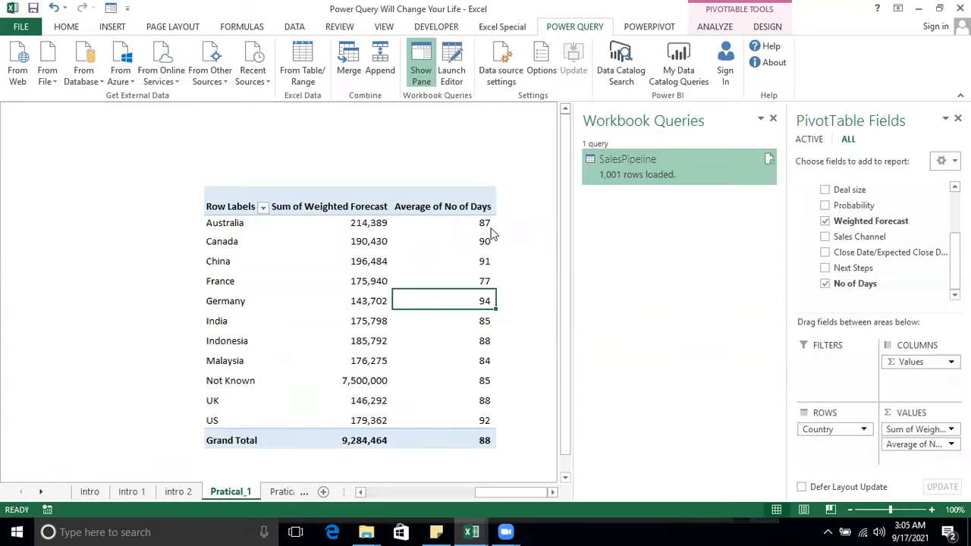
Review the topic list on the Pratical_1 sheet and go to the Pratical_2 sheet
{"action": "left_click", "coordinate": [114, 334]}
{"action": "scroll", "coordinate": [115, 332], "scroll_direction": "left", "scroll_amount": 3}
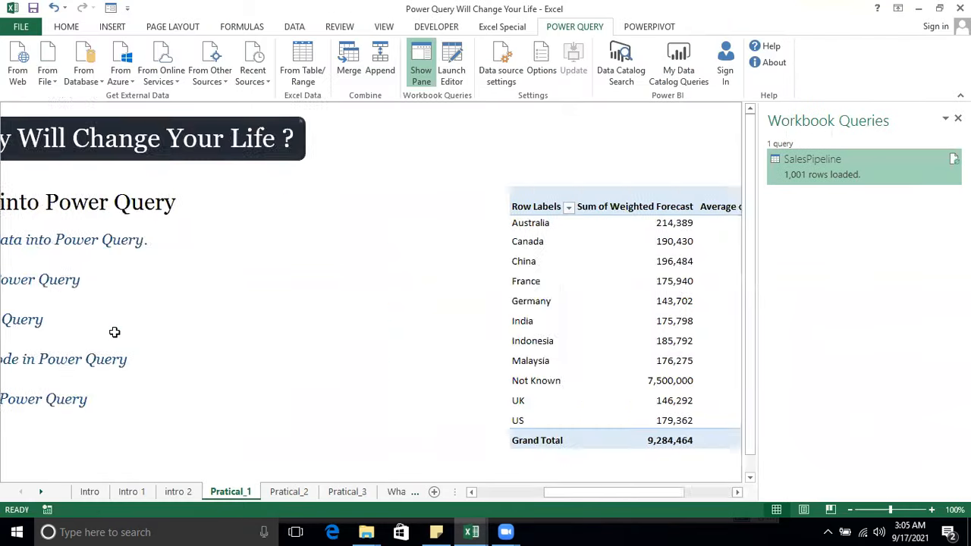
{"action": "scroll", "coordinate": [115, 333], "scroll_direction": "left", "scroll_amount": 3}
{"action": "key", "text": "Right"}
{"action": "key", "text": "Right"}
{"action": "key", "text": "Right"}
{"action": "key", "text": "Up"}
{"action": "key", "text": "Up"}
{"action": "key", "text": "Up"}
{"action": "key", "text": "Up"}
{"action": "key", "text": "Up"}
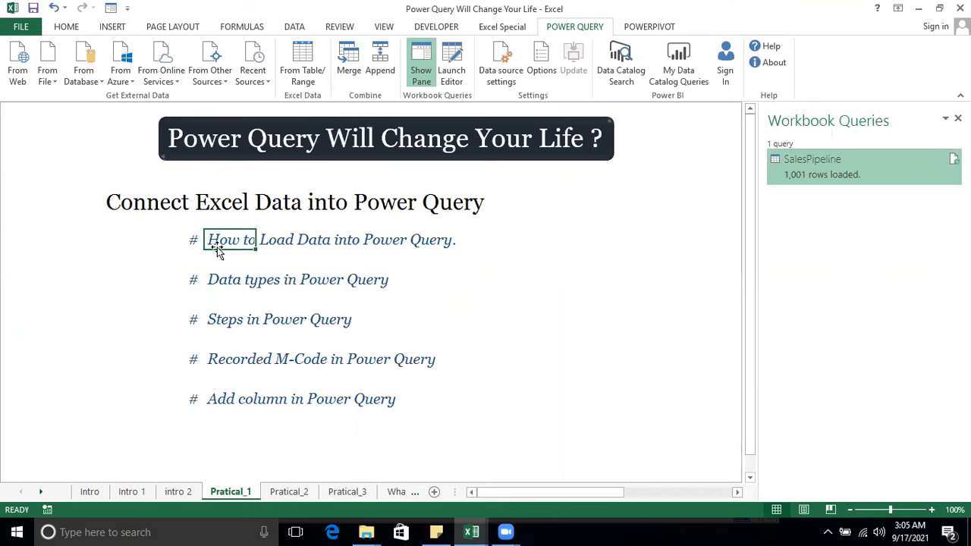
{"action": "left_click", "coordinate": [298, 491]}
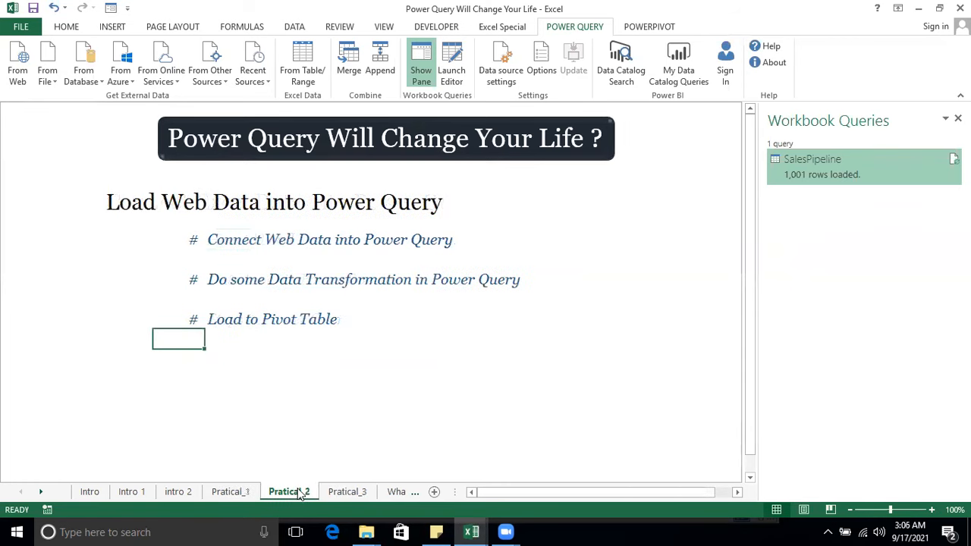
{"action": "left_click", "coordinate": [505, 532]}
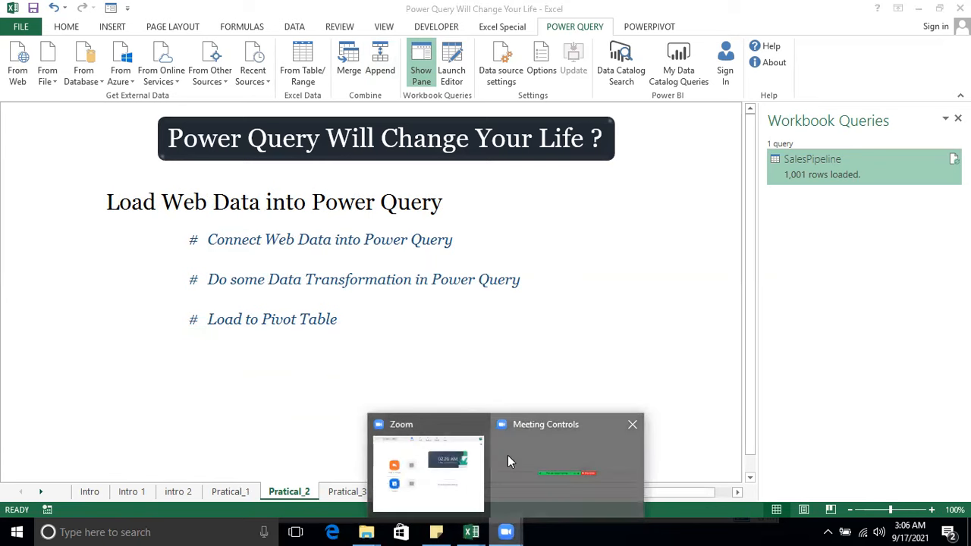
{"action": "left_click", "coordinate": [510, 461]}
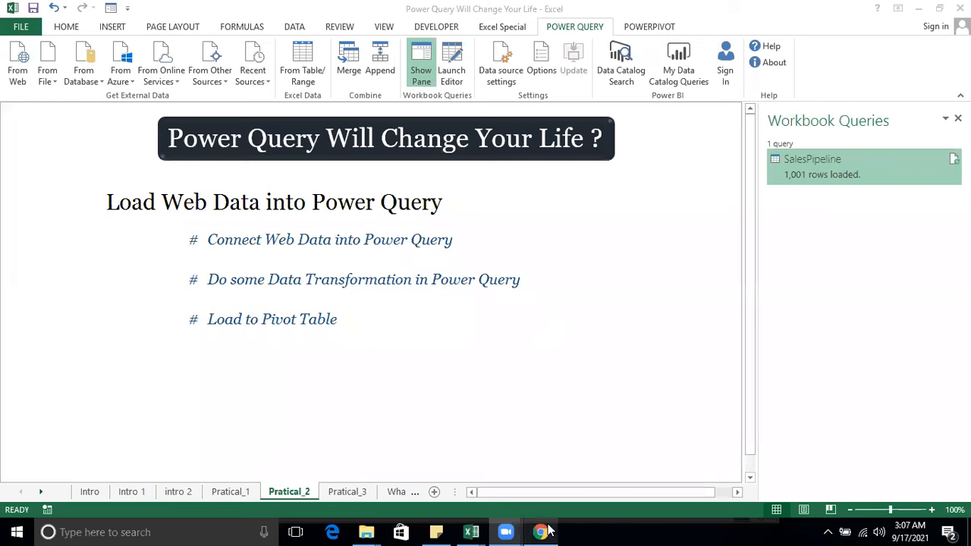
Switch to Chrome and examine the population table on Wikipedia's list of Indian states and union territories
{"action": "mouse_move", "coordinate": [541, 529]}
{"action": "left_click", "coordinate": [544, 495]}
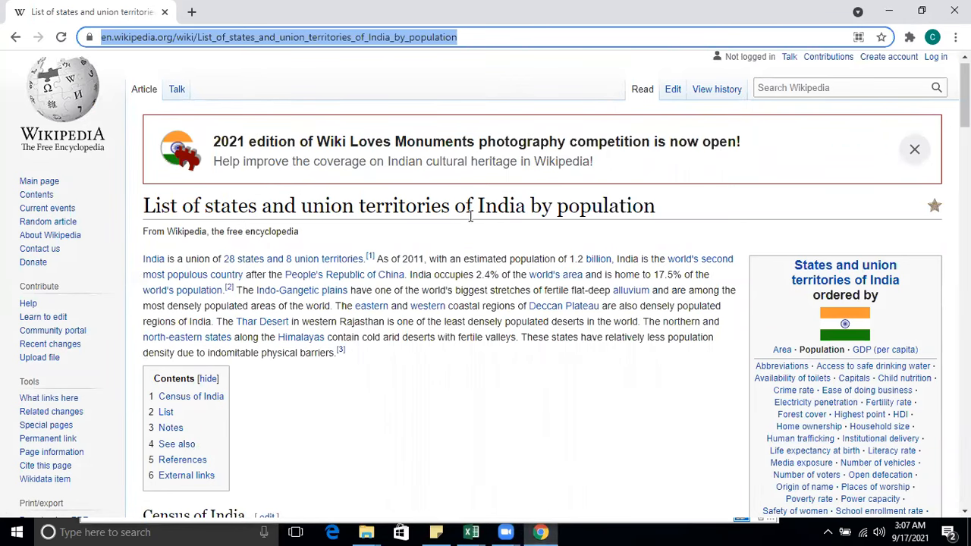
{"action": "scroll", "coordinate": [445, 249], "scroll_direction": "down", "scroll_amount": 10}
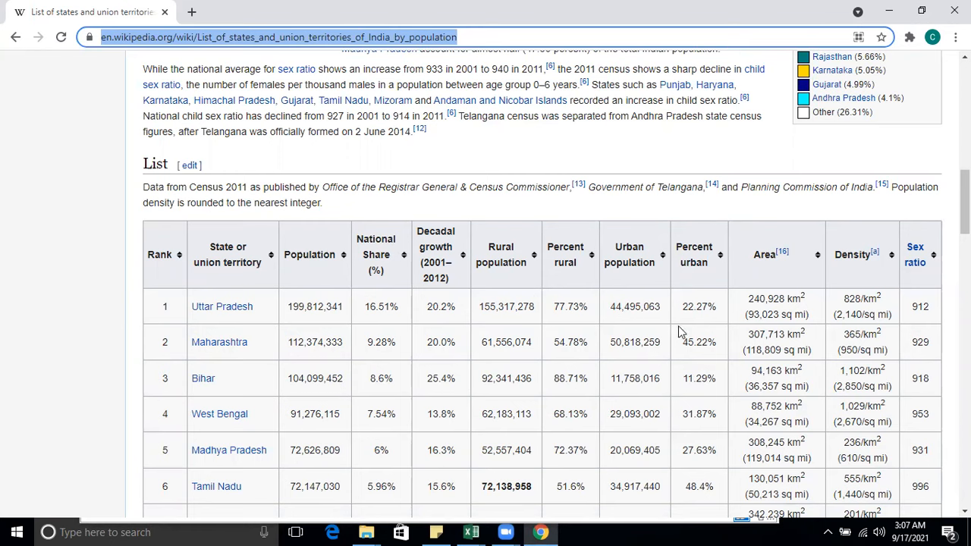
{"action": "scroll", "coordinate": [409, 258], "scroll_direction": "up", "scroll_amount": 10}
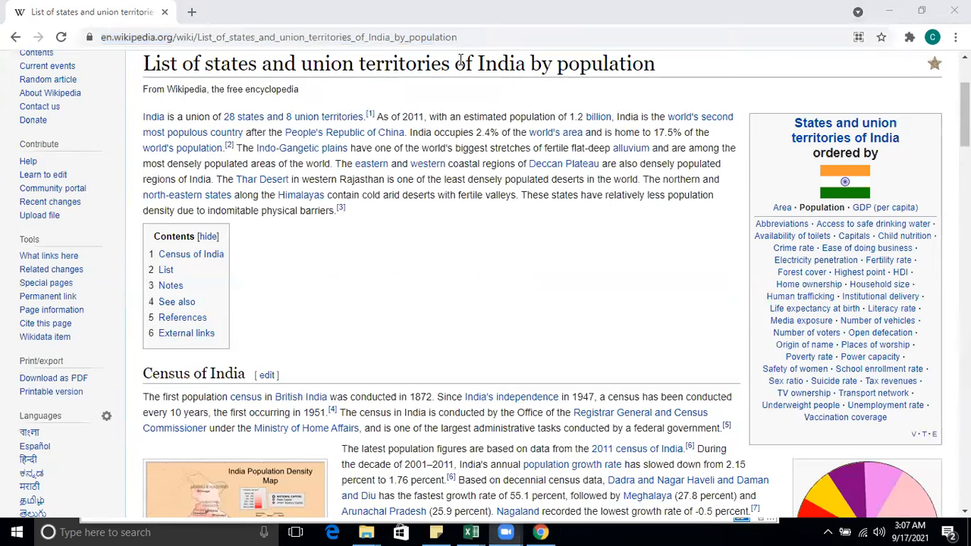
Copy the Wikipedia page's full URL, switch back to Excel and connect to it as a web data source in Basic mode
{"action": "left_click", "coordinate": [483, 38]}
{"action": "left_click_drag", "start_coordinate": [483, 38], "coordinate": [78, 84]}
{"action": "key", "text": "ctrl+c"}
{"action": "key", "text": "alt+Tab"}
{"action": "key", "text": "Tab"}
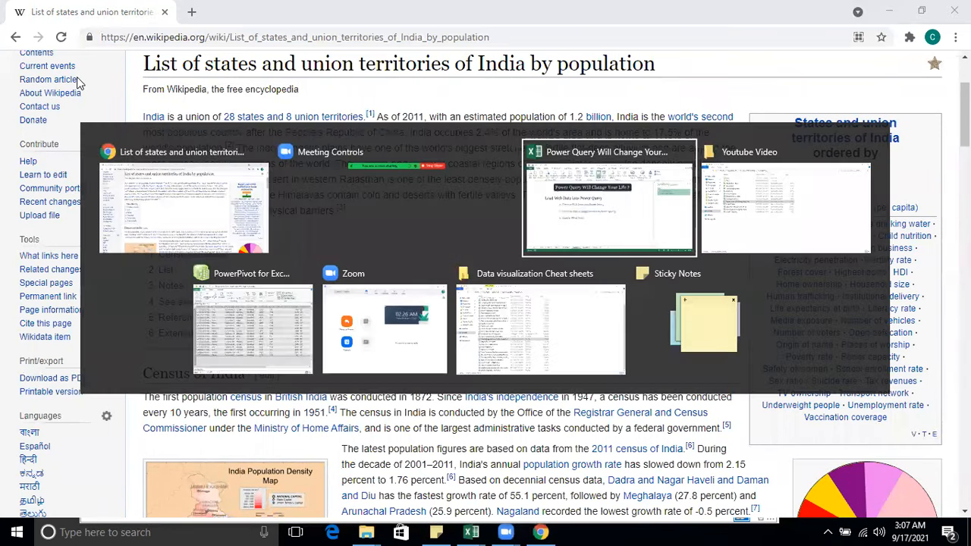
{"action": "left_click", "coordinate": [18, 72]}
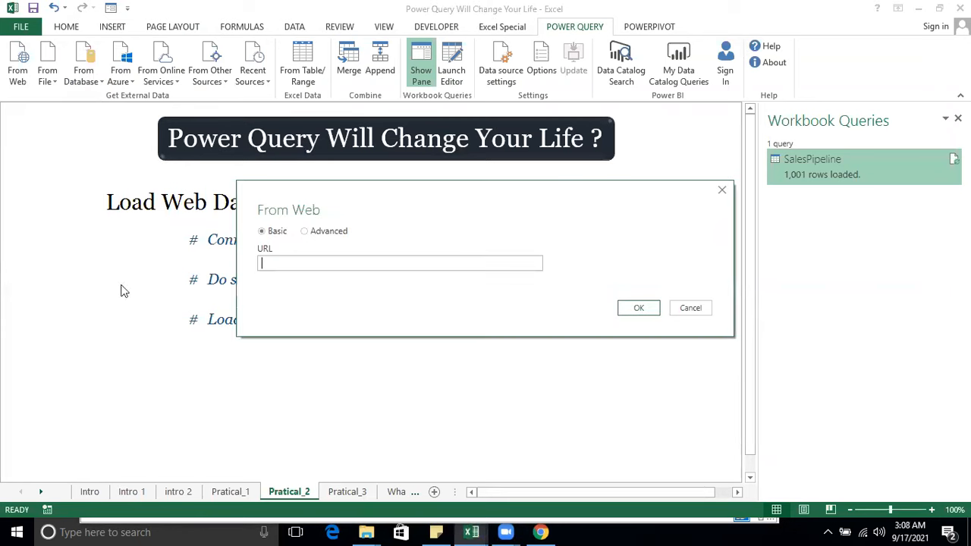
{"action": "key", "text": "ctrl+v"}
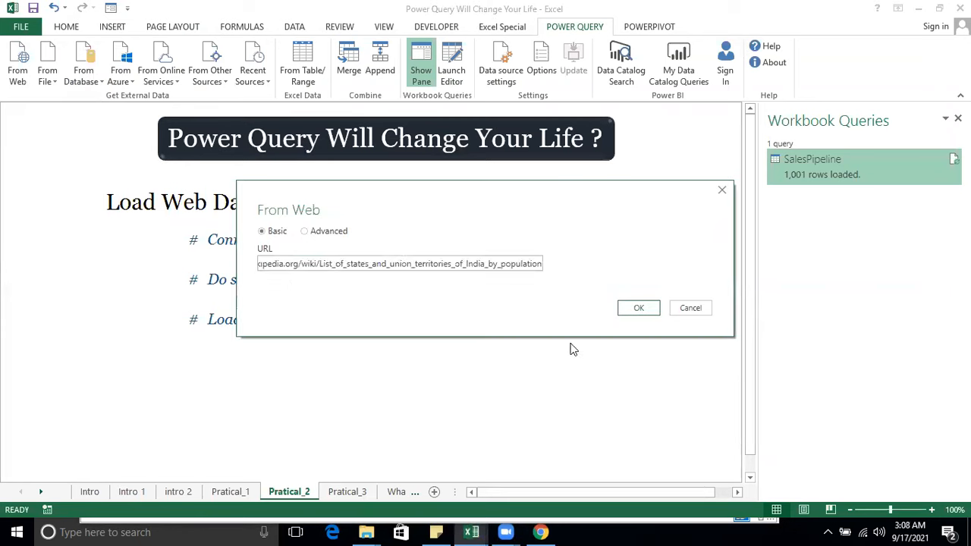
{"action": "left_click", "coordinate": [637, 307]}
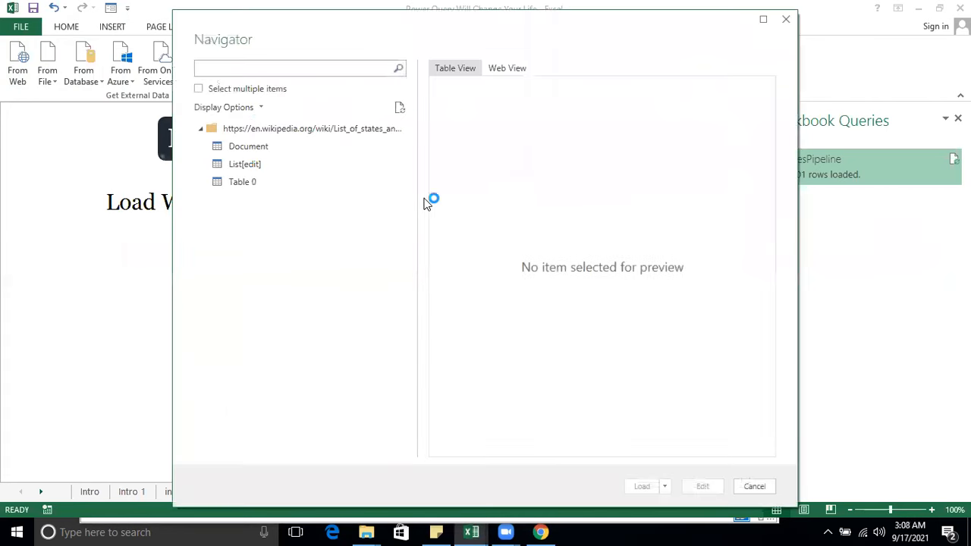
Preview the page's Document, List[edit] and Table 0 items, and open List[edit] for editing in the Power Query Editor
{"action": "left_click", "coordinate": [266, 147]}
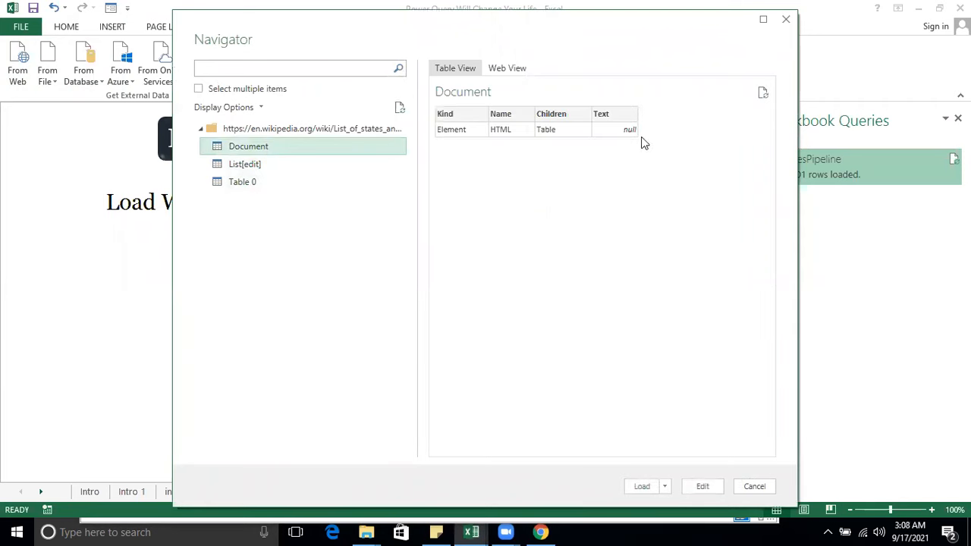
{"action": "left_click", "coordinate": [260, 165]}
{"action": "scroll", "coordinate": [567, 228], "scroll_direction": "down", "scroll_amount": 5}
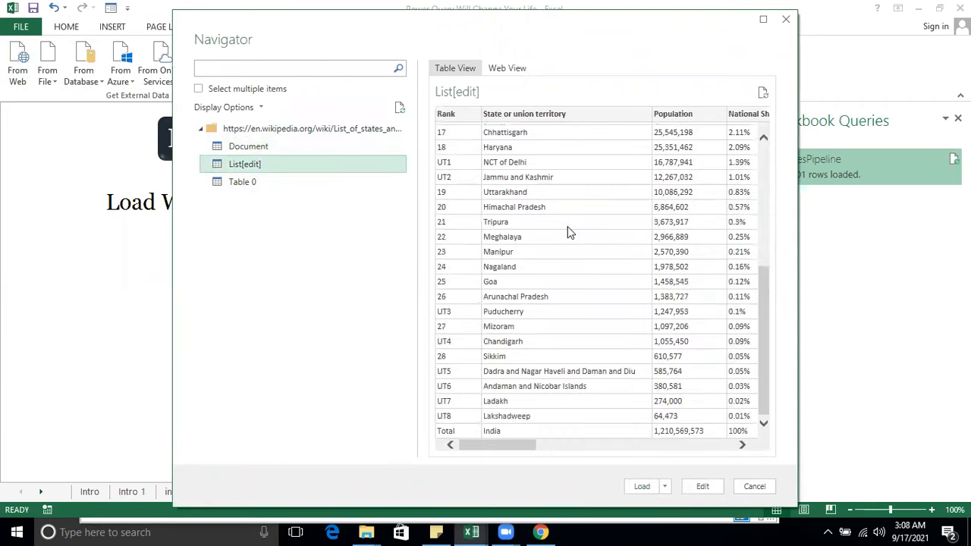
{"action": "scroll", "coordinate": [578, 252], "scroll_direction": "up", "scroll_amount": 5}
{"action": "left_click_drag", "start_coordinate": [516, 446], "coordinate": [245, 225]}
{"action": "left_click", "coordinate": [254, 184]}
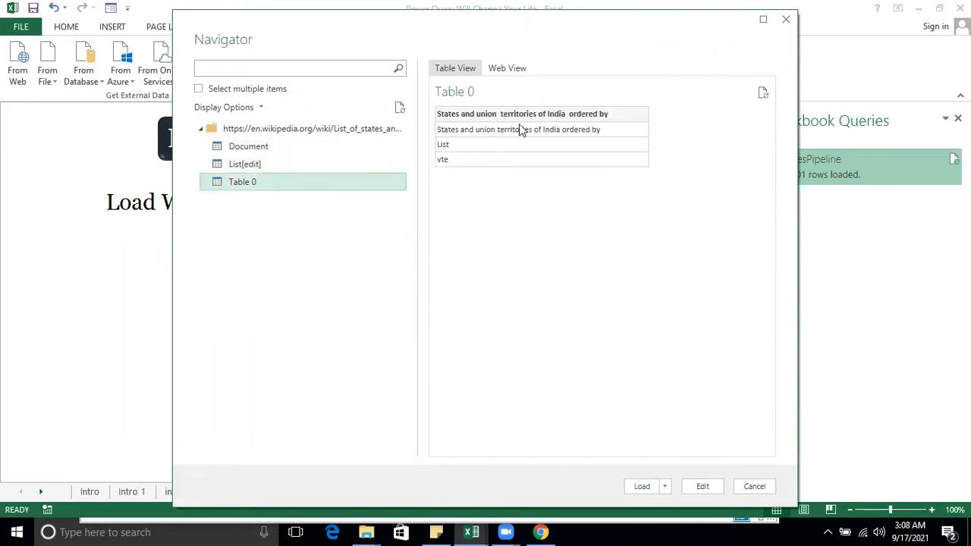
{"action": "left_click", "coordinate": [235, 165]}
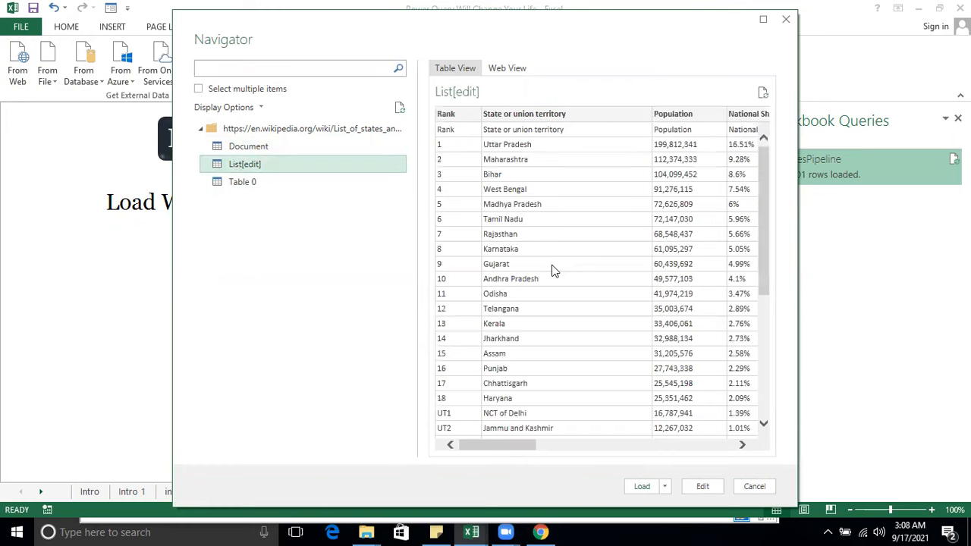
{"action": "left_click", "coordinate": [700, 489]}
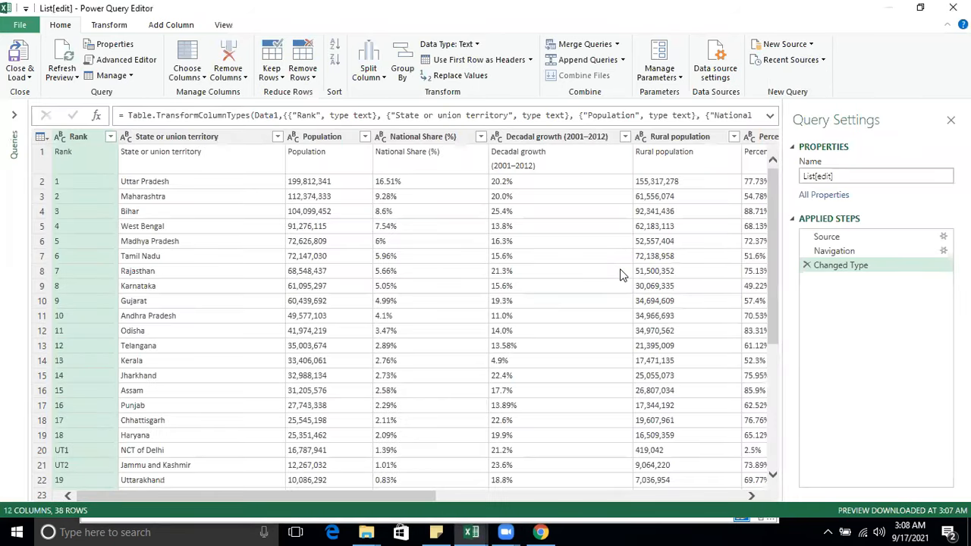
Examine the first row across all columns of the imported table, comparing its contents with the column headers
{"action": "left_click", "coordinate": [417, 157]}
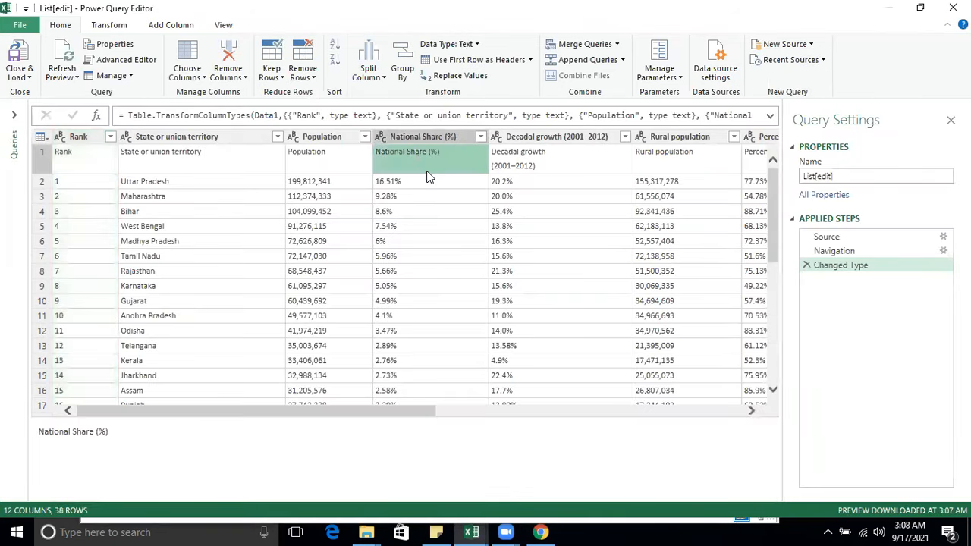
{"action": "key", "text": "Right"}
{"action": "key", "text": "Right"}
{"action": "key", "text": "Right"}
{"action": "key", "text": "Right"}
{"action": "key", "text": "Right"}
{"action": "key", "text": "Right"}
{"action": "key", "text": "Right"}
{"action": "key", "text": "Right"}
{"action": "key", "text": "Left"}
{"action": "key", "text": "Left"}
{"action": "key", "text": "Left"}
{"action": "key", "text": "Left"}
{"action": "key", "text": "Left"}
{"action": "key", "text": "Left"}
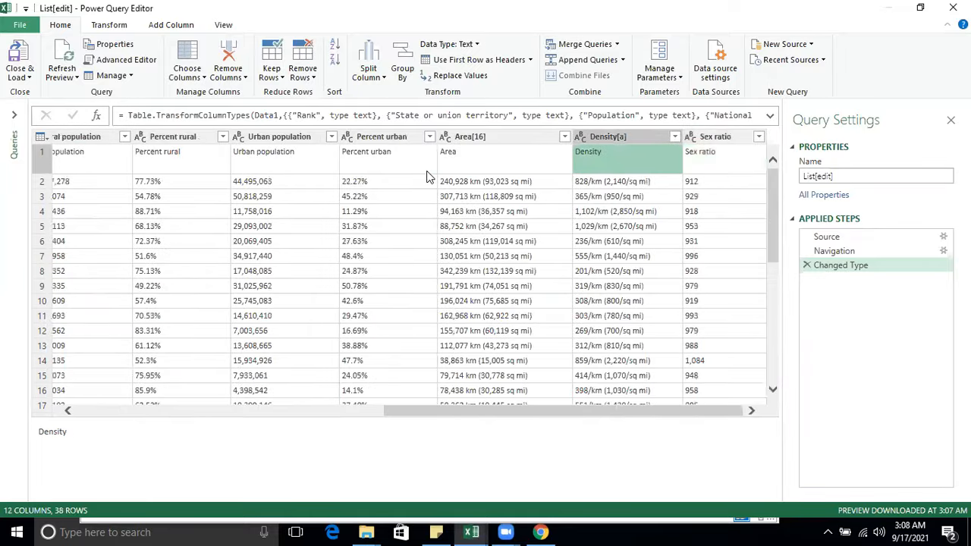
{"action": "key", "text": "Left"}
{"action": "key", "text": "Left"}
{"action": "key", "text": "Left"}
{"action": "key", "text": "Left"}
{"action": "key", "text": "Left"}
{"action": "key", "text": "Left"}
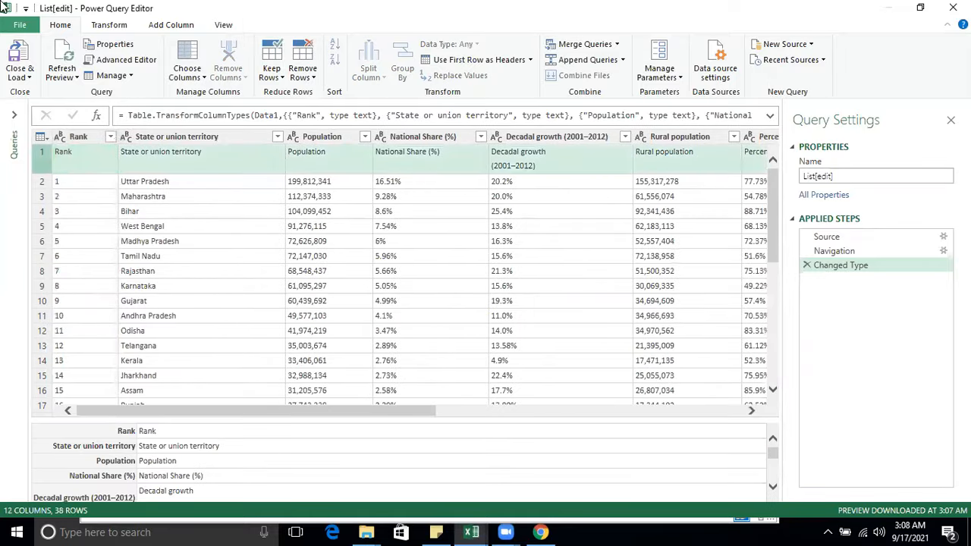
Promote the table's first row to column headers
{"action": "left_click", "coordinate": [42, 164]}
{"action": "left_click", "coordinate": [43, 138]}
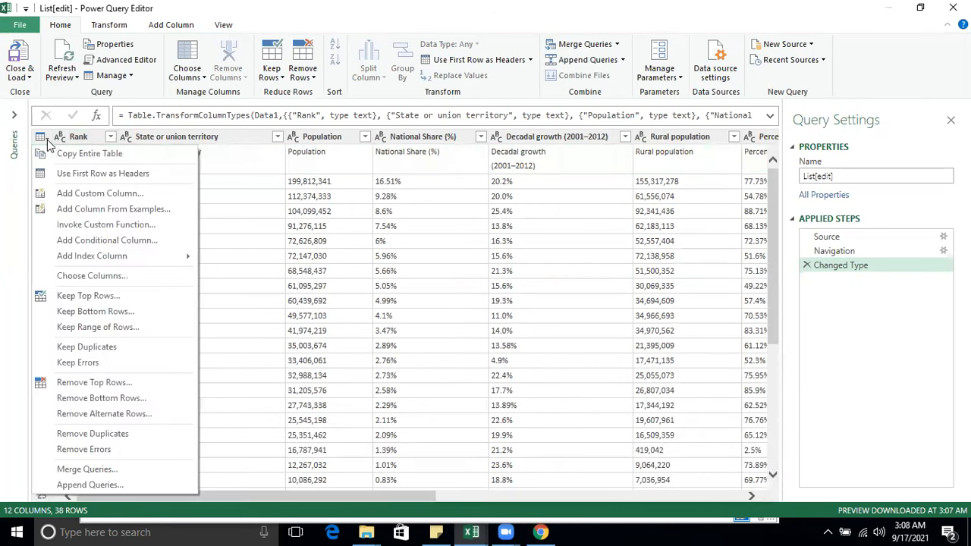
{"action": "left_click", "coordinate": [116, 175]}
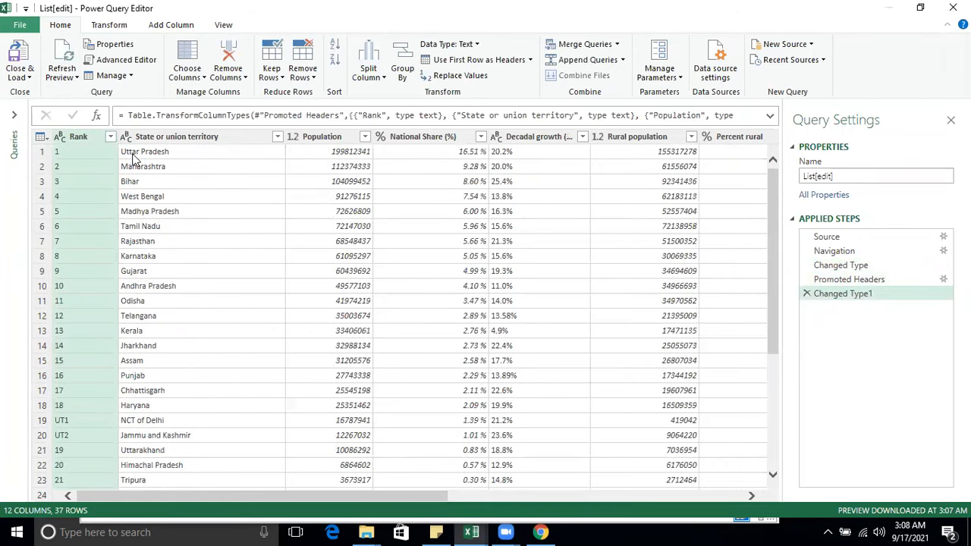
Compare the table at the Navigation, Changed Type, Promoted Headers and Changed Type1 applied steps
{"action": "left_click", "coordinate": [70, 151]}
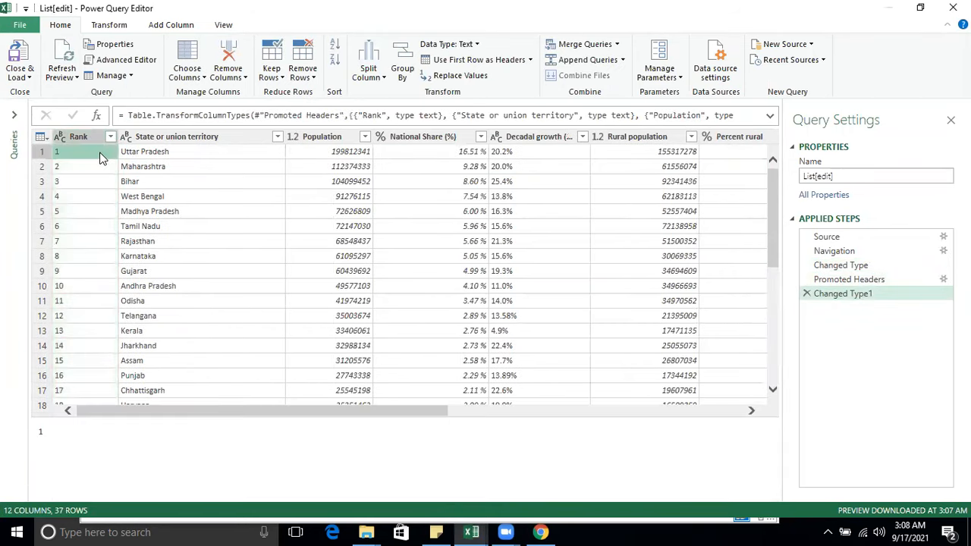
{"action": "left_click", "coordinate": [146, 153]}
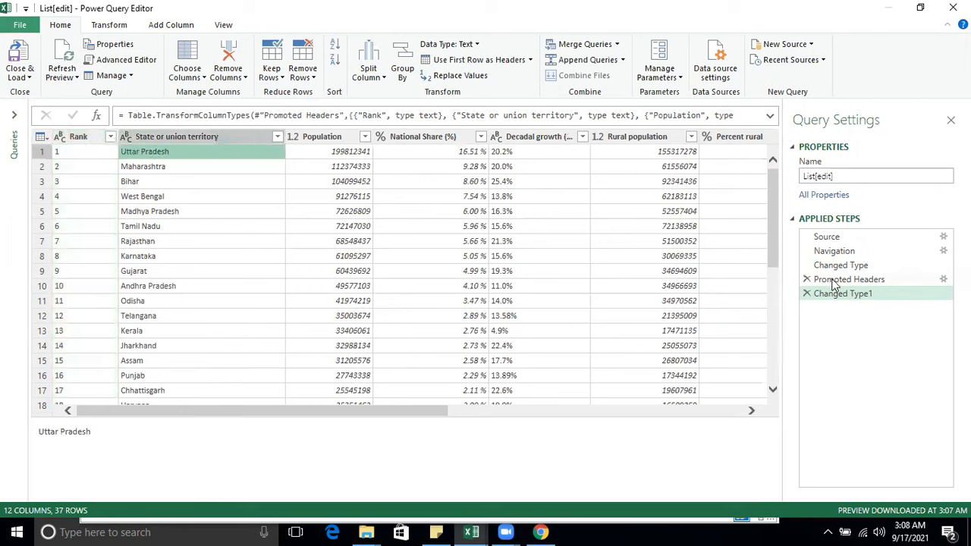
{"action": "left_click", "coordinate": [834, 251]}
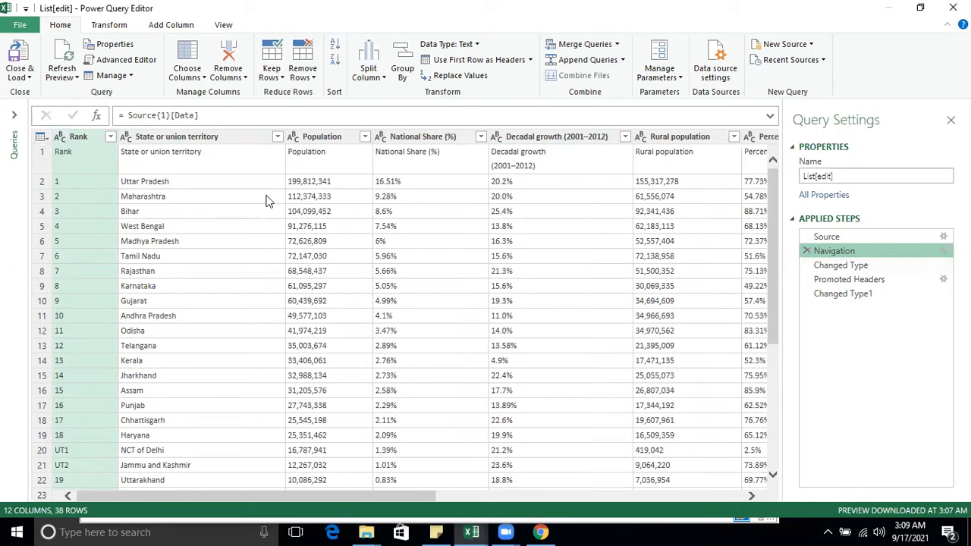
{"action": "left_click", "coordinate": [857, 267]}
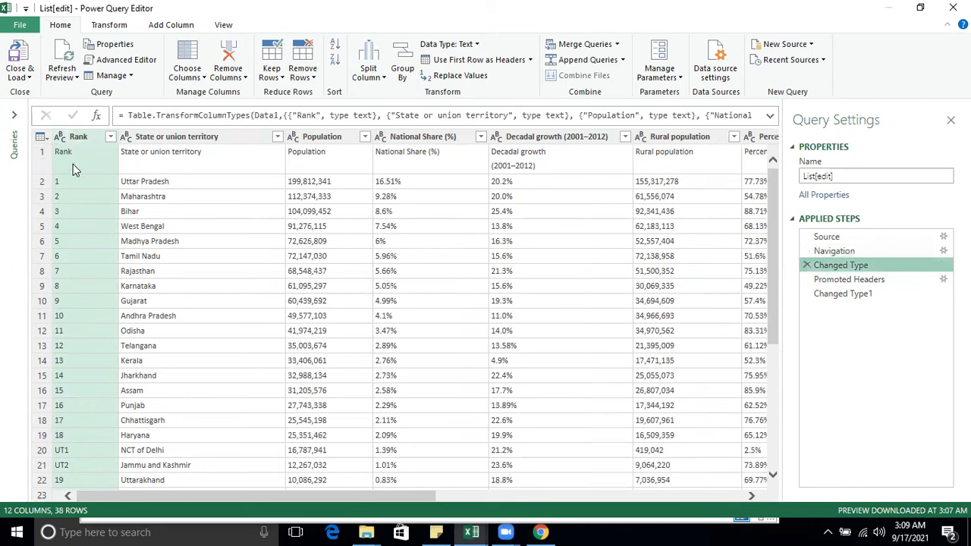
{"action": "left_click", "coordinate": [866, 281]}
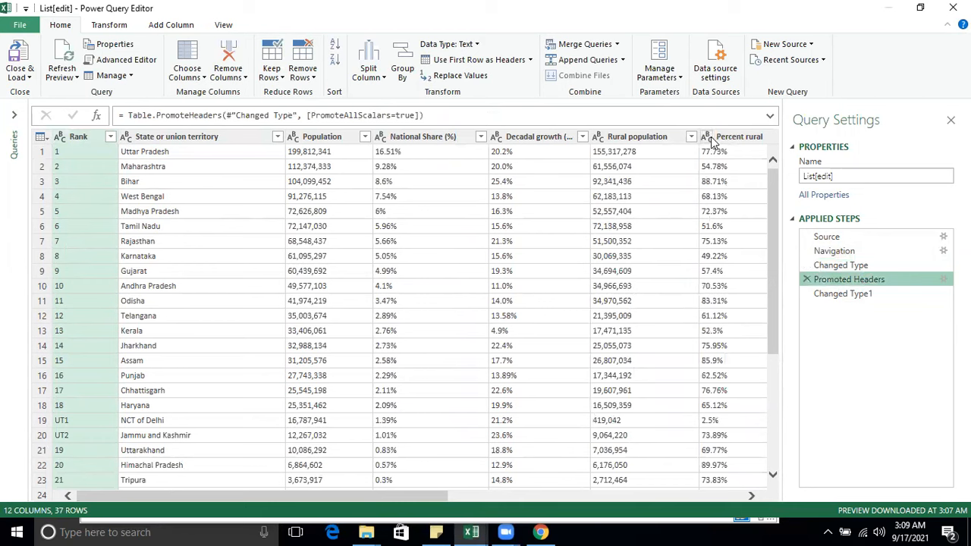
{"action": "left_click", "coordinate": [855, 293]}
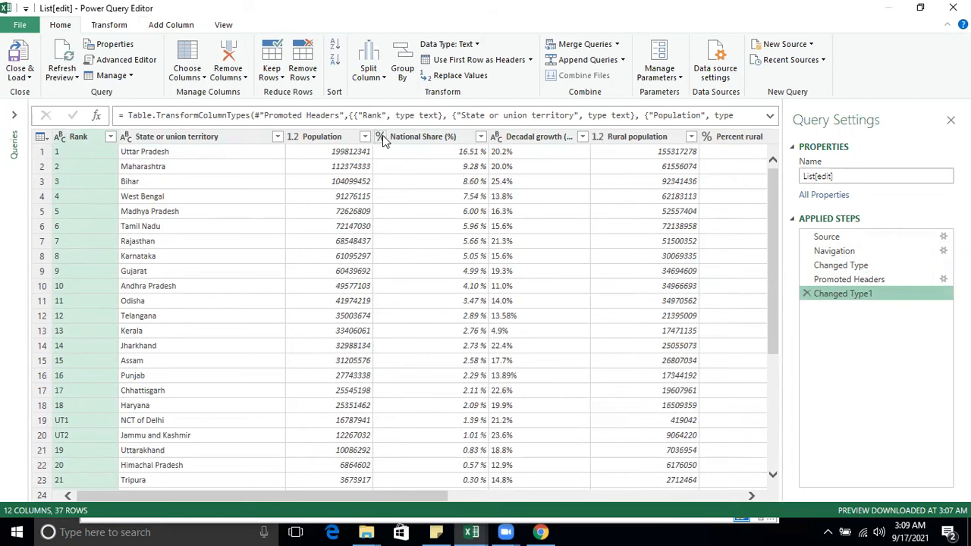
Filter the Rank column to exclude the Total row at the end of the table
{"action": "scroll", "coordinate": [577, 303], "scroll_direction": "down", "scroll_amount": 5}
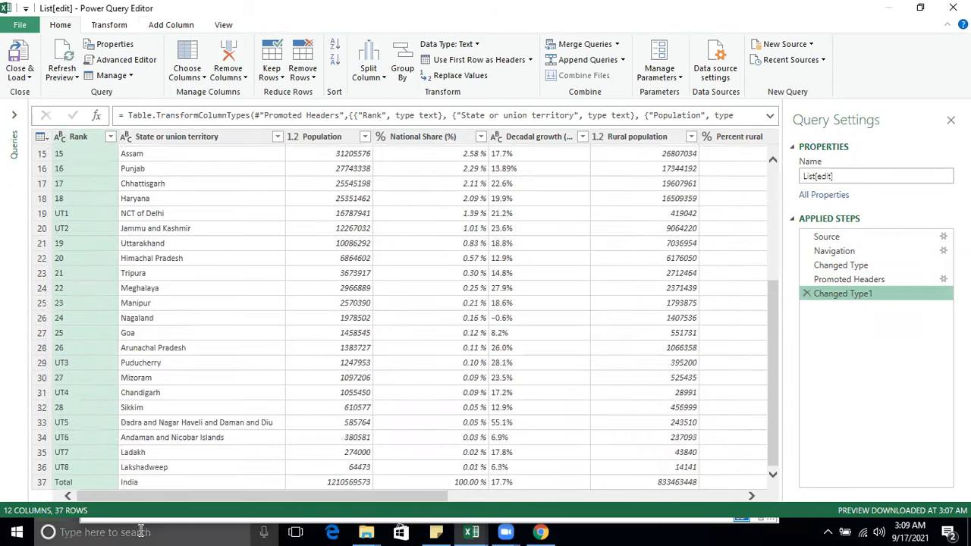
{"action": "left_click", "coordinate": [84, 484]}
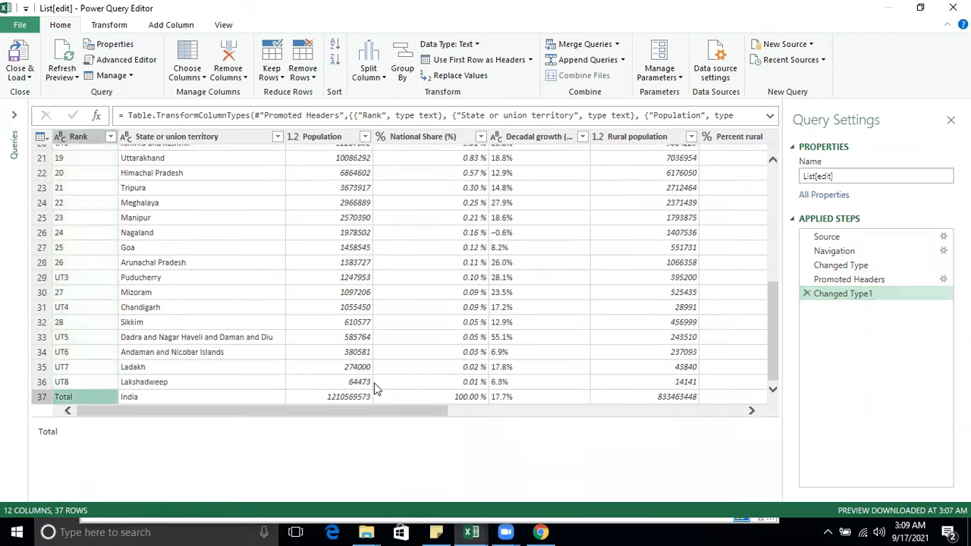
{"action": "left_click_drag", "start_coordinate": [342, 409], "coordinate": [167, 410]}
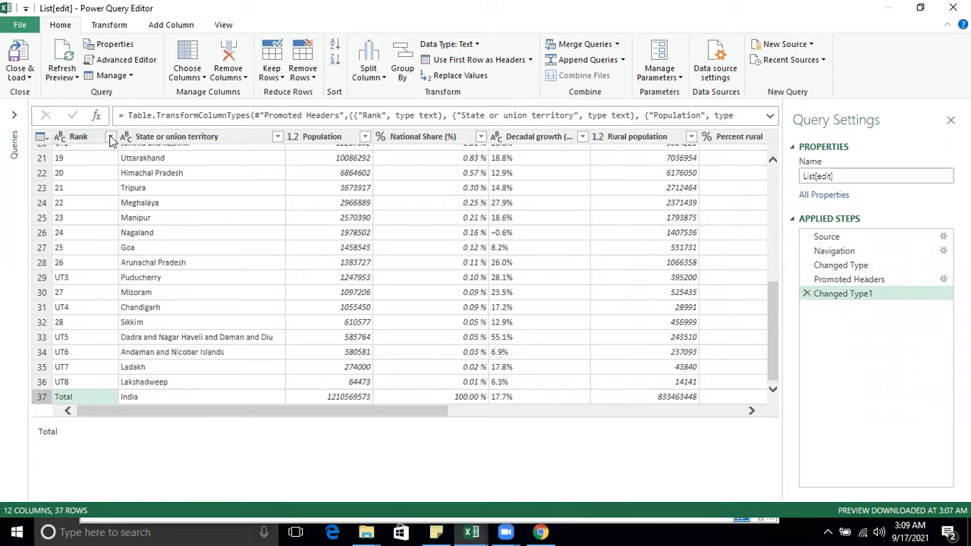
{"action": "left_click", "coordinate": [110, 137]}
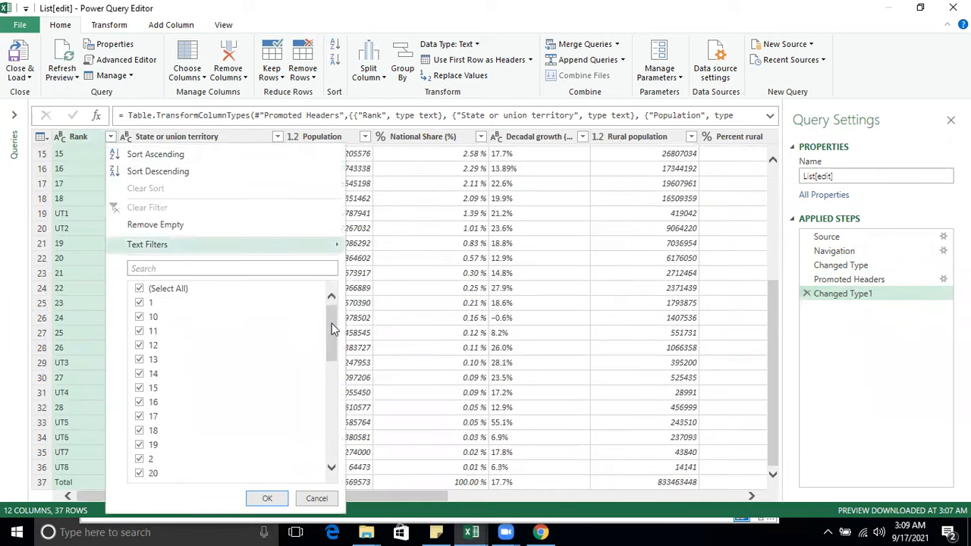
{"action": "left_click_drag", "start_coordinate": [335, 331], "coordinate": [331, 437]}
{"action": "left_click", "coordinate": [141, 364]}
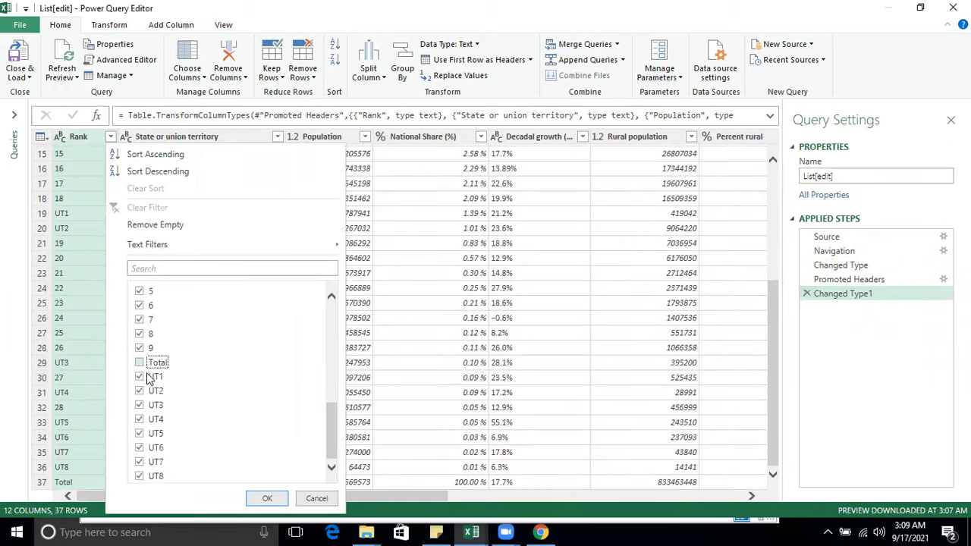
{"action": "left_click", "coordinate": [269, 499]}
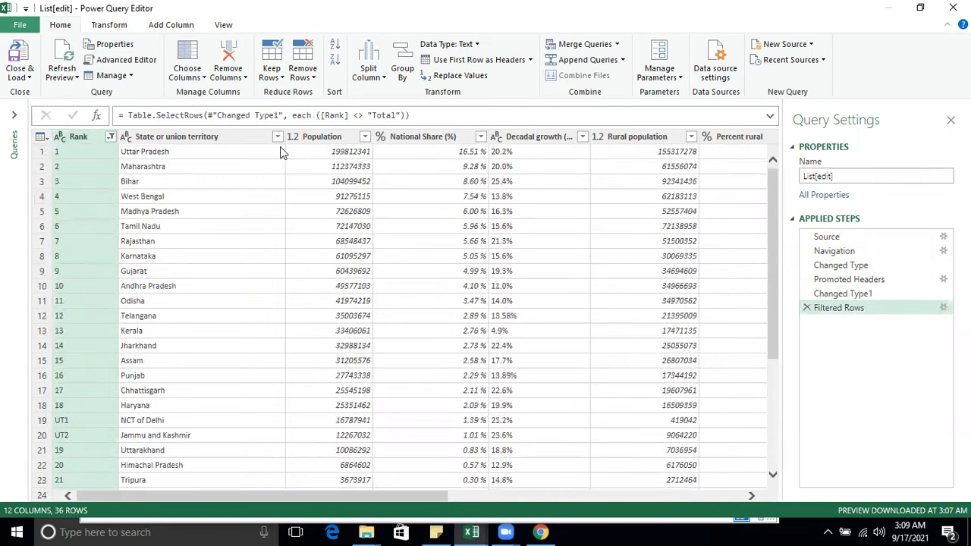
Look over the population columns and sort the table by Urban population in descending order
{"action": "left_click", "coordinate": [342, 141]}
{"action": "scroll", "coordinate": [341, 338], "scroll_direction": "down", "scroll_amount": 5}
{"action": "scroll", "coordinate": [345, 357], "scroll_direction": "up", "scroll_amount": 5}
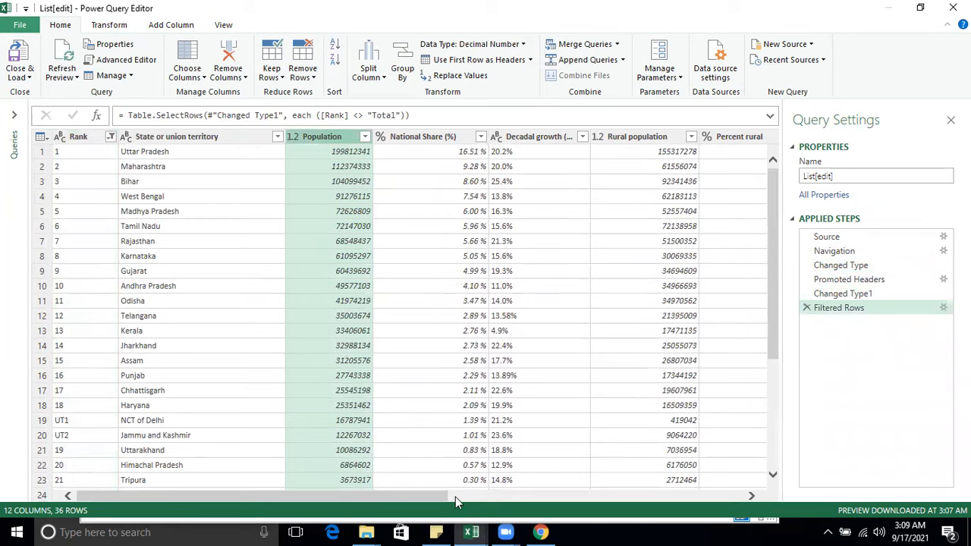
{"action": "left_click_drag", "start_coordinate": [427, 496], "coordinate": [519, 495]}
{"action": "left_click_drag", "start_coordinate": [626, 494], "coordinate": [173, 494]}
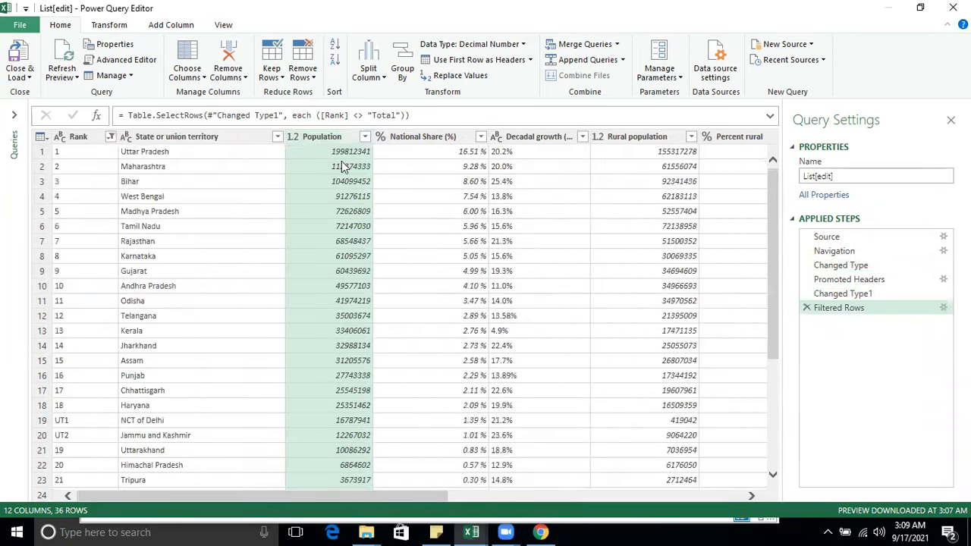
{"action": "left_click", "coordinate": [640, 141]}
{"action": "left_click_drag", "start_coordinate": [394, 496], "coordinate": [654, 497]}
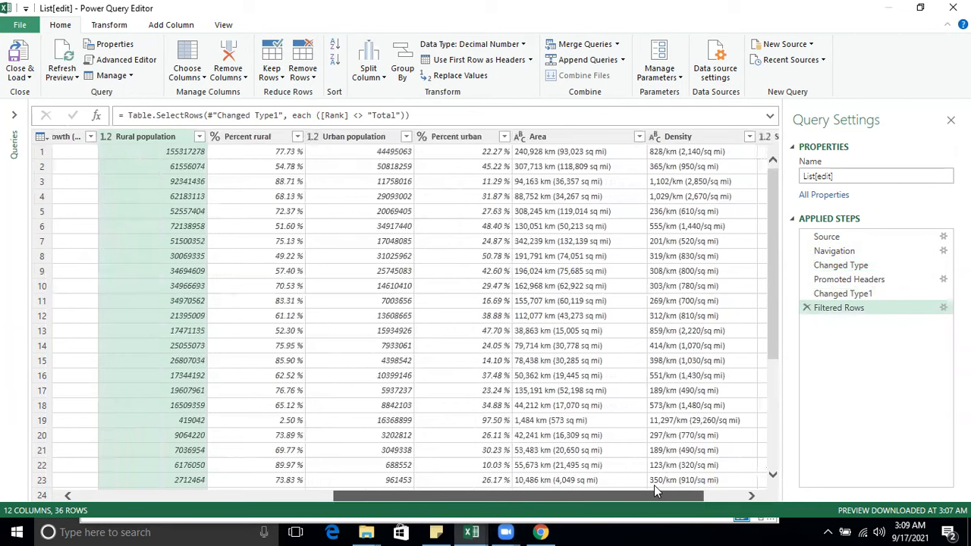
{"action": "left_click", "coordinate": [354, 143]}
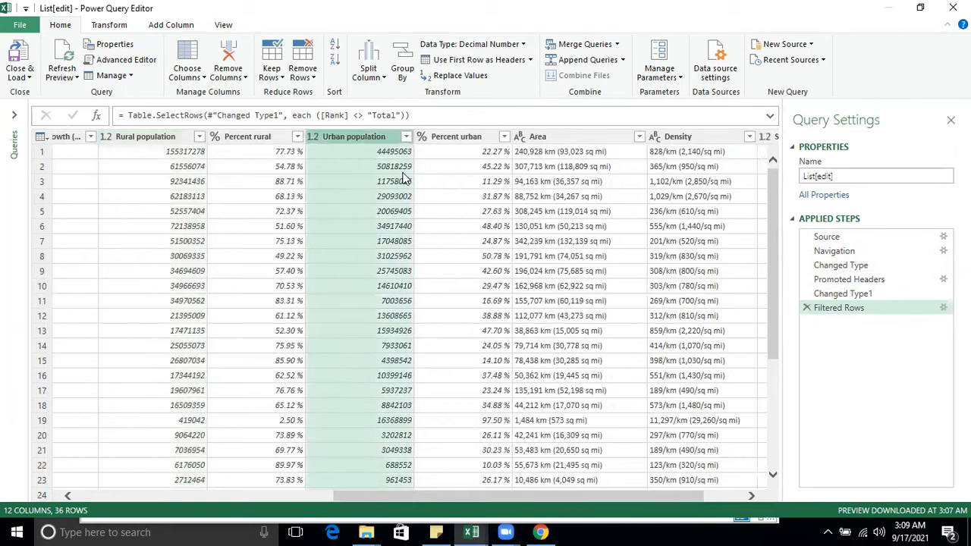
{"action": "right_click", "coordinate": [378, 135]}
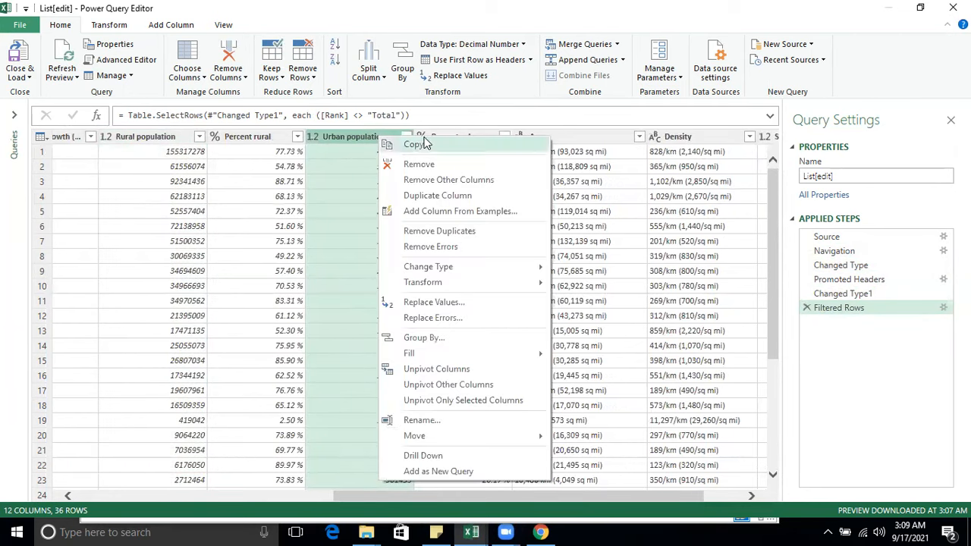
{"action": "left_click", "coordinate": [422, 140]}
{"action": "left_click", "coordinate": [407, 136]}
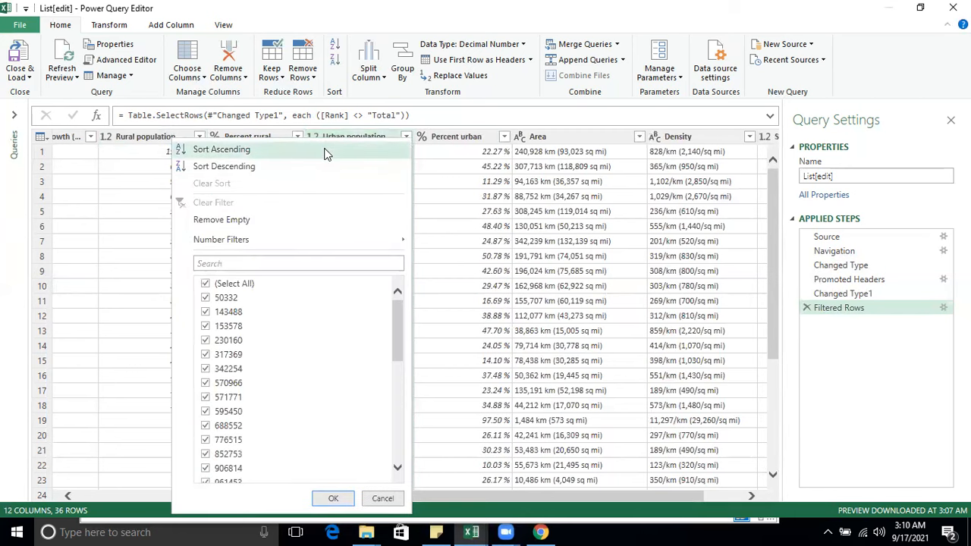
{"action": "left_click", "coordinate": [317, 170]}
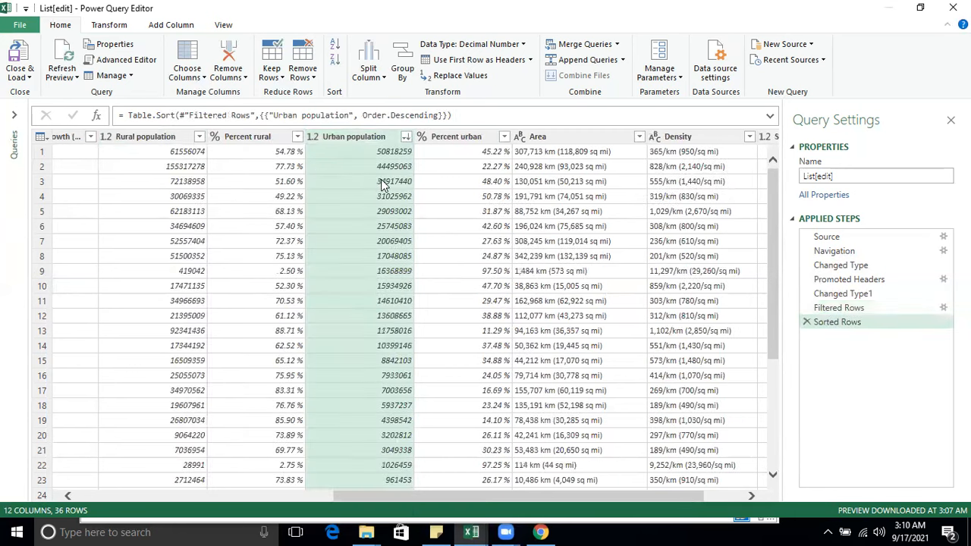
Examine the values in Maharashtra's row, from the state name through Urban population, Percent urban, Area and Density to Sex ratio
{"action": "left_click_drag", "start_coordinate": [579, 496], "coordinate": [318, 517]}
{"action": "left_click", "coordinate": [167, 155]}
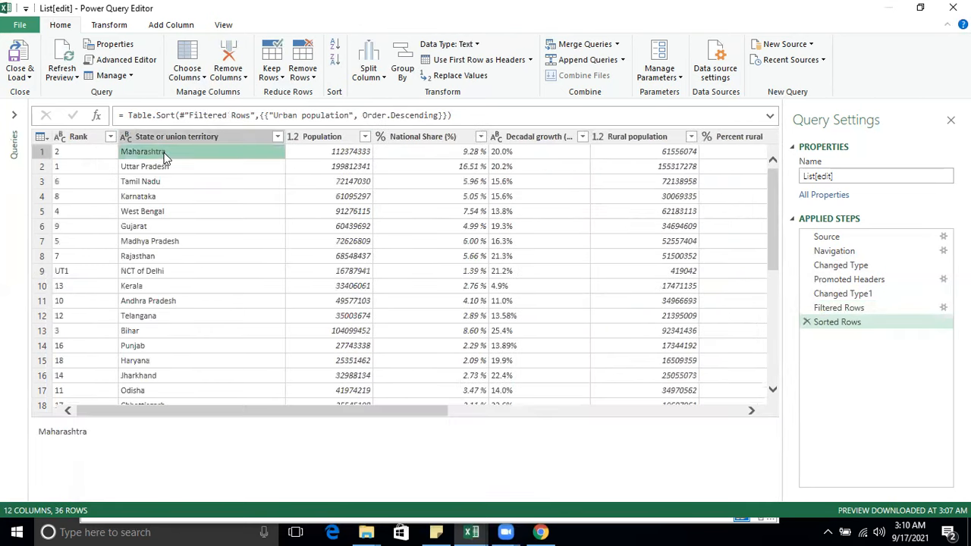
{"action": "left_click", "coordinate": [448, 154]}
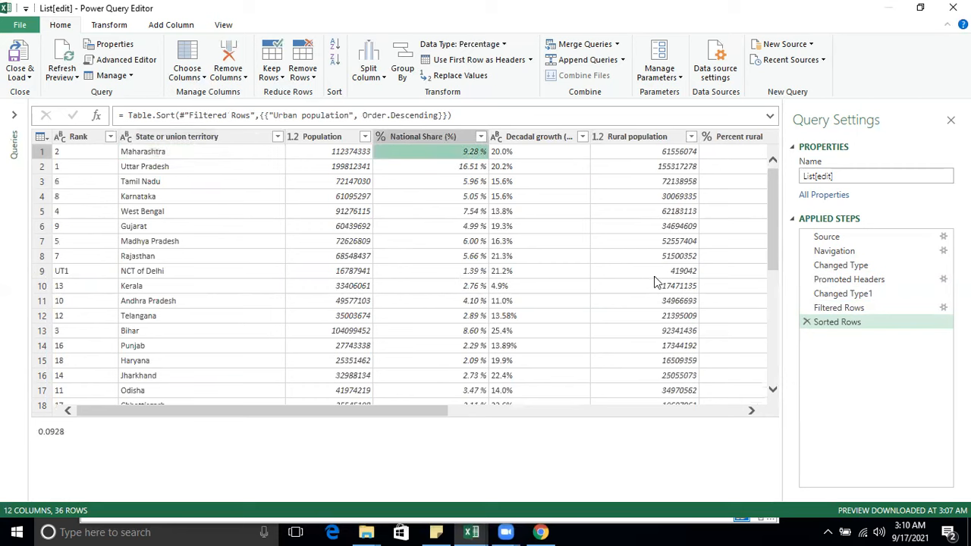
{"action": "key", "text": "Right"}
{"action": "key", "text": "Right"}
{"action": "key", "text": "Right"}
{"action": "key", "text": "Right"}
{"action": "key", "text": "Right"}
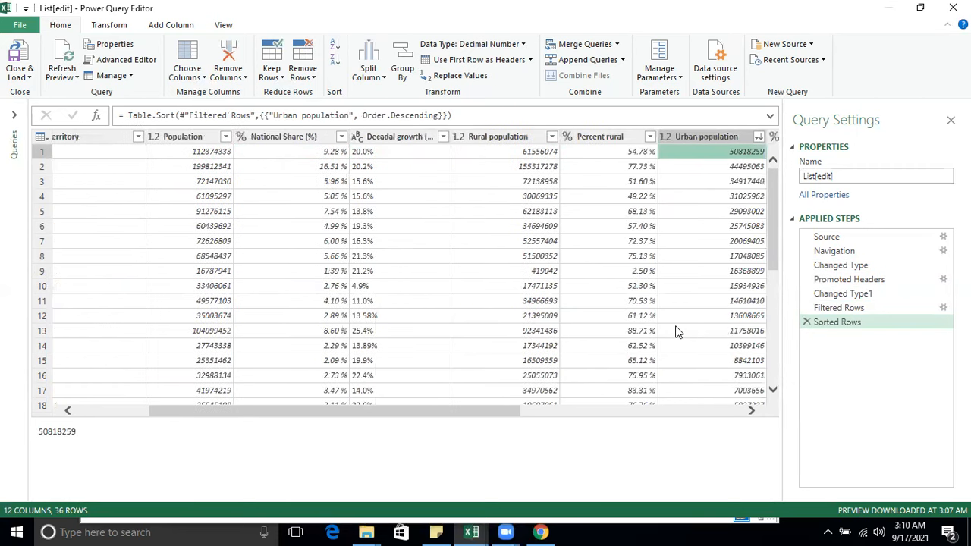
{"action": "key", "text": "Left"}
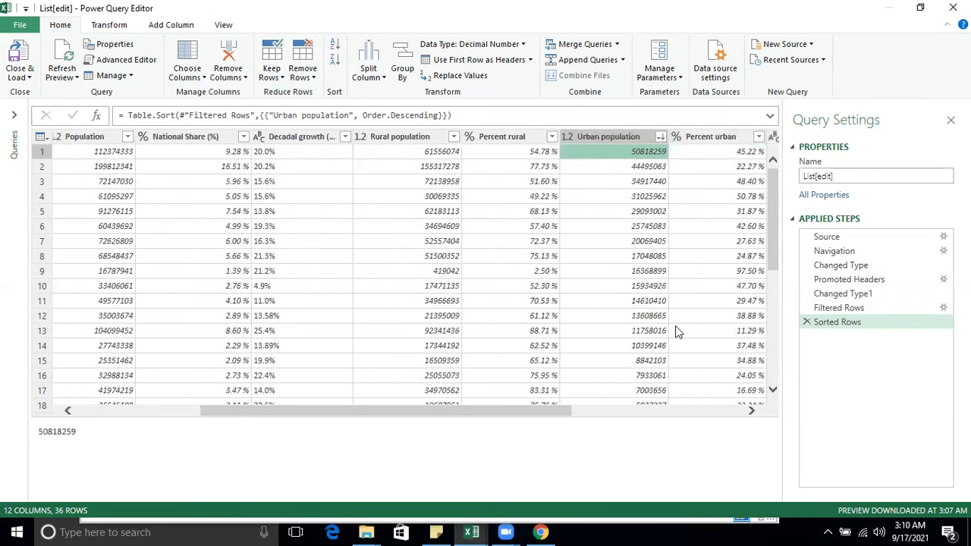
{"action": "key", "text": "Right"}
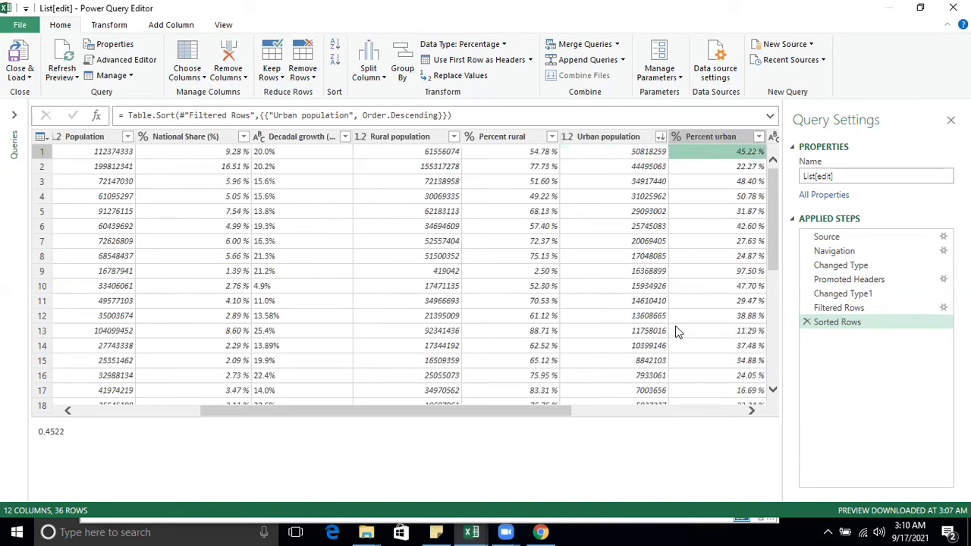
{"action": "key", "text": "Right"}
{"action": "key", "text": "Right"}
{"action": "key", "text": "Right"}
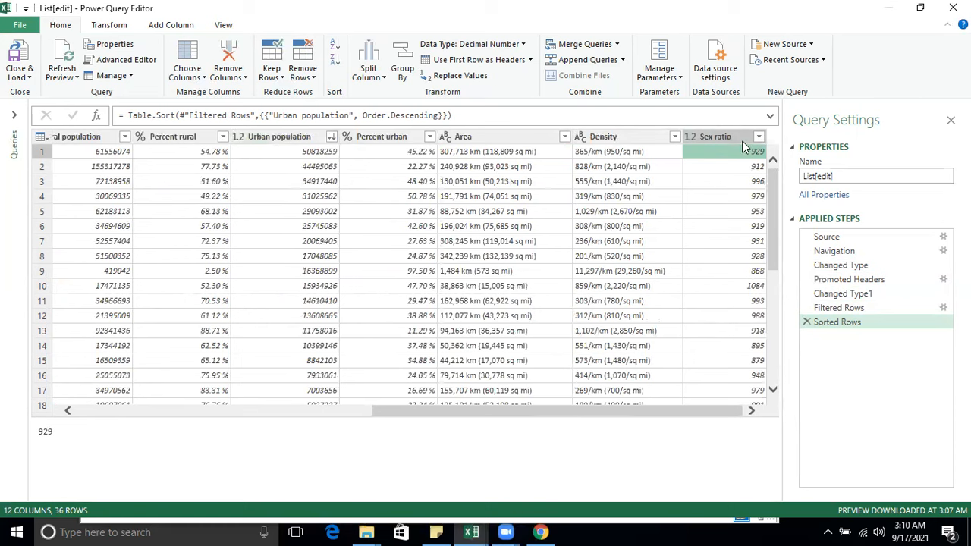
Check which state in row 10 the Sex ratio value of 1084 belongs to
{"action": "left_click", "coordinate": [748, 286]}
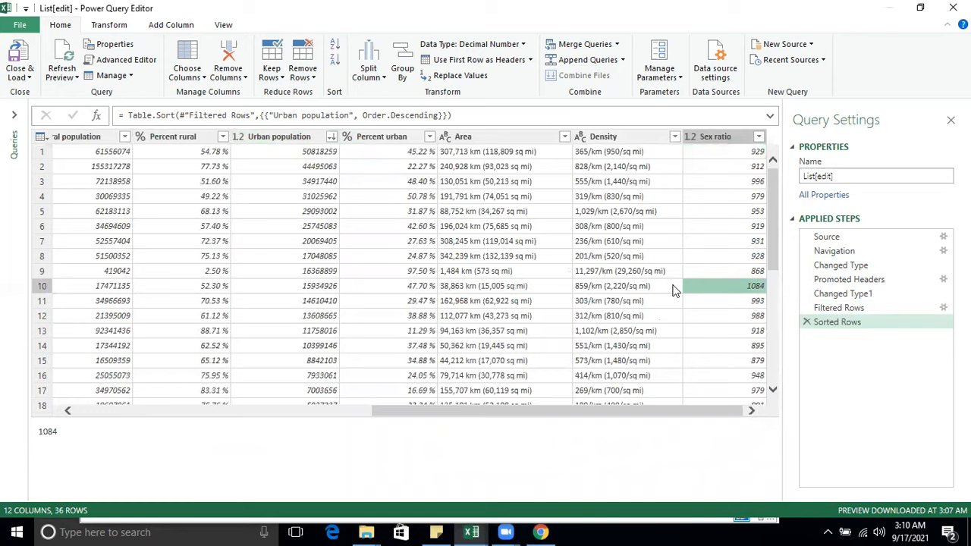
{"action": "left_click", "coordinate": [672, 286]}
{"action": "key", "text": "Home"}
{"action": "key", "text": "Left"}
{"action": "key", "text": "Right"}
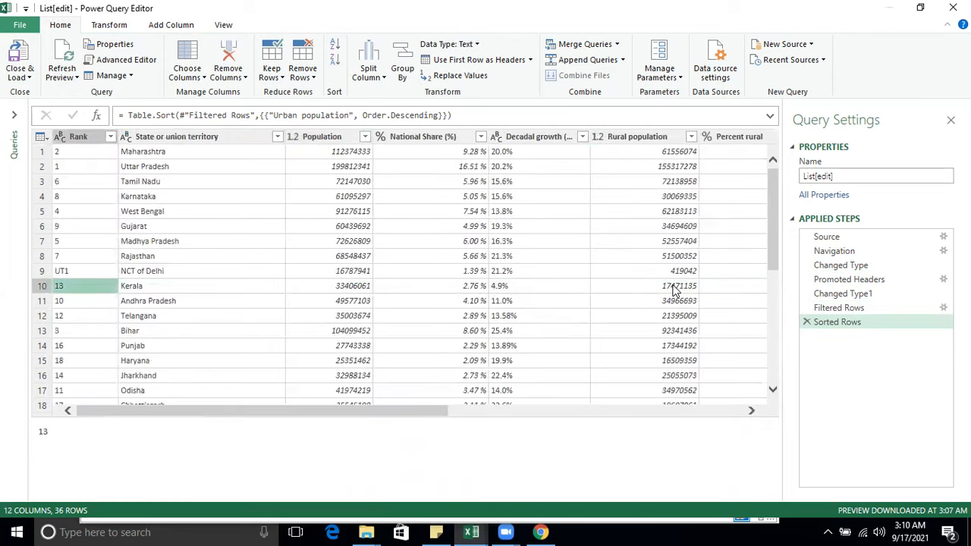
{"action": "key", "text": "Right"}
Browse the state names around Kerala in the sorted table and examine Bihar's rank and population
{"action": "key", "text": "Up"}
{"action": "key", "text": "Up"}
{"action": "key", "text": "Up"}
{"action": "key", "text": "Up"}
{"action": "key", "text": "Up"}
{"action": "key", "text": "Up"}
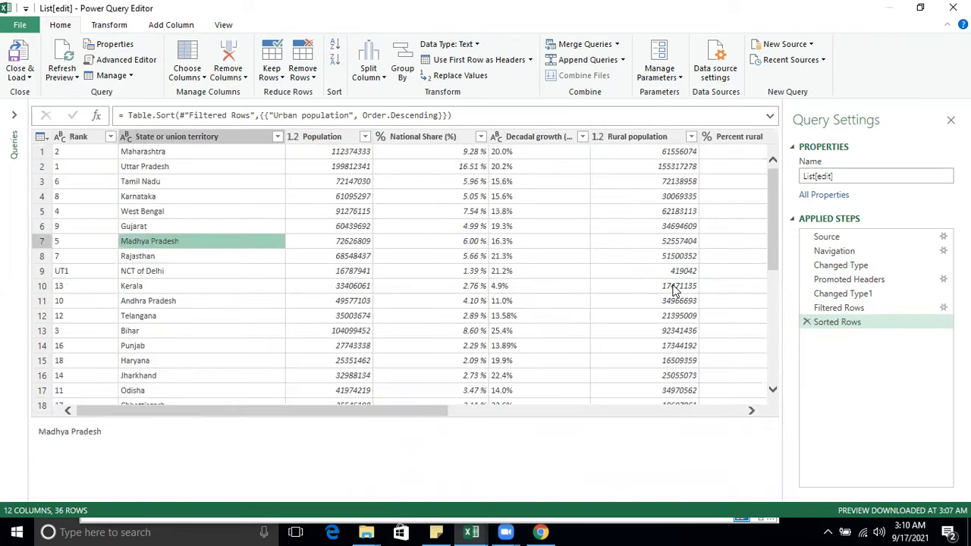
{"action": "key", "text": "Down"}
{"action": "key", "text": "Down"}
{"action": "key", "text": "Down"}
{"action": "key", "text": "Down"}
{"action": "key", "text": "Down"}
{"action": "key", "text": "Down"}
{"action": "key", "text": "Down"}
{"action": "key", "text": "Down"}
{"action": "key", "text": "Down"}
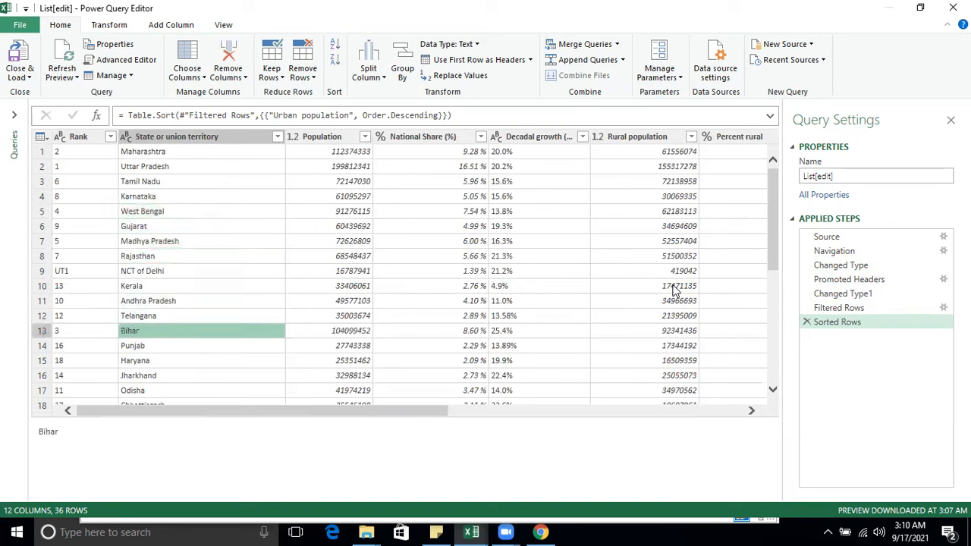
{"action": "key", "text": "Left"}
{"action": "key", "text": "Right"}
{"action": "key", "text": "Right"}
{"action": "key", "text": "Right"}
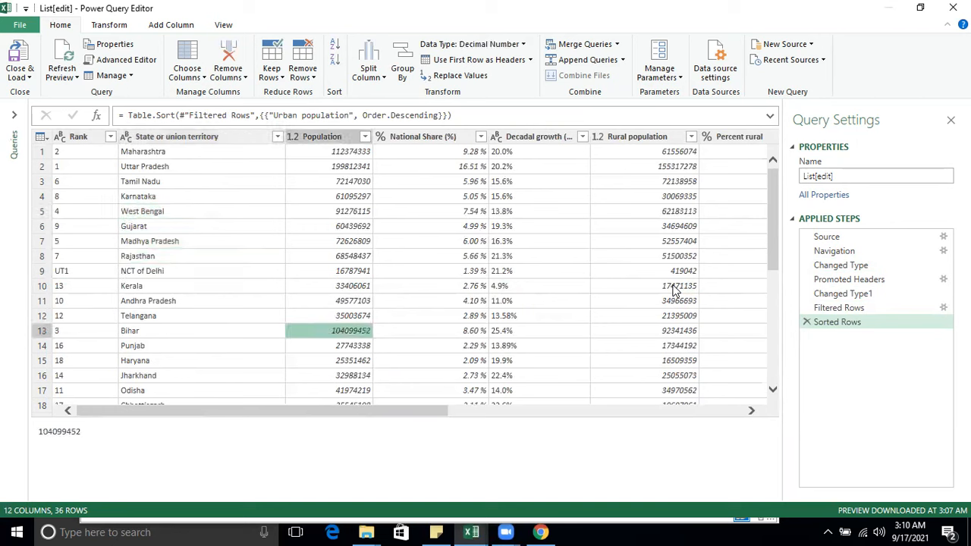
Examine Bihar's row from Decadal growth through Density to Sex ratio and back to its rank and full record
{"action": "key", "text": "Right"}
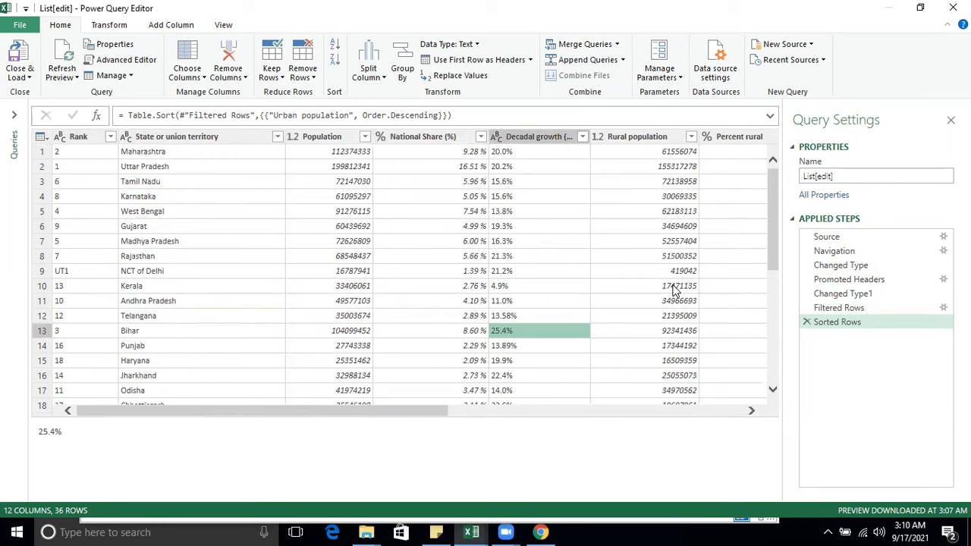
{"action": "key", "text": "Right"}
{"action": "key", "text": "Right"}
{"action": "key", "text": "Right"}
{"action": "key", "text": "Right"}
{"action": "key", "text": "Right"}
{"action": "key", "text": "Right"}
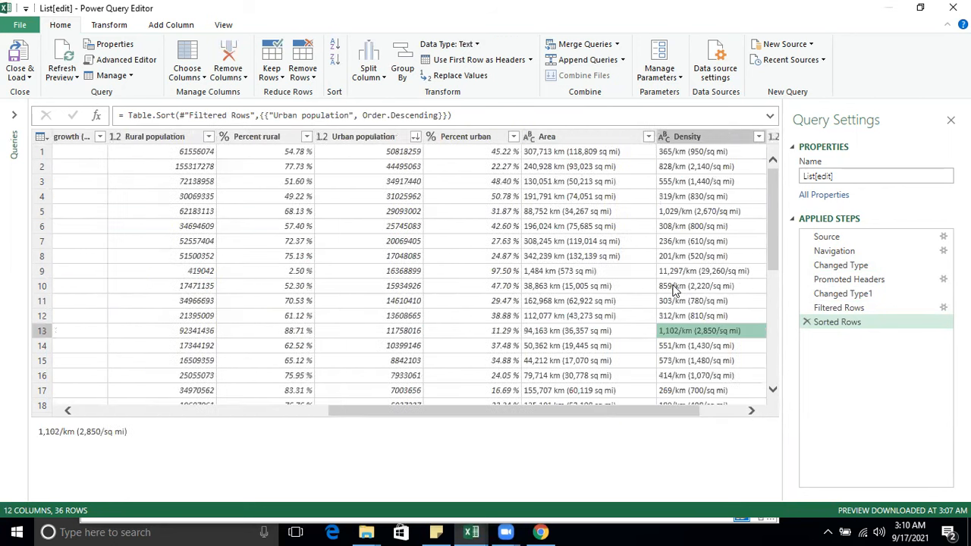
{"action": "key", "text": "Right"}
{"action": "key", "text": "Left"}
{"action": "key", "text": "Left"}
{"action": "key", "text": "Left"}
{"action": "key", "text": "Left"}
{"action": "key", "text": "Left"}
{"action": "key", "text": "Left"}
{"action": "key", "text": "Left"}
{"action": "key", "text": "Left"}
{"action": "key", "text": "Left"}
{"action": "key", "text": "Left"}
{"action": "key", "text": "Left"}
{"action": "key", "text": "Left"}
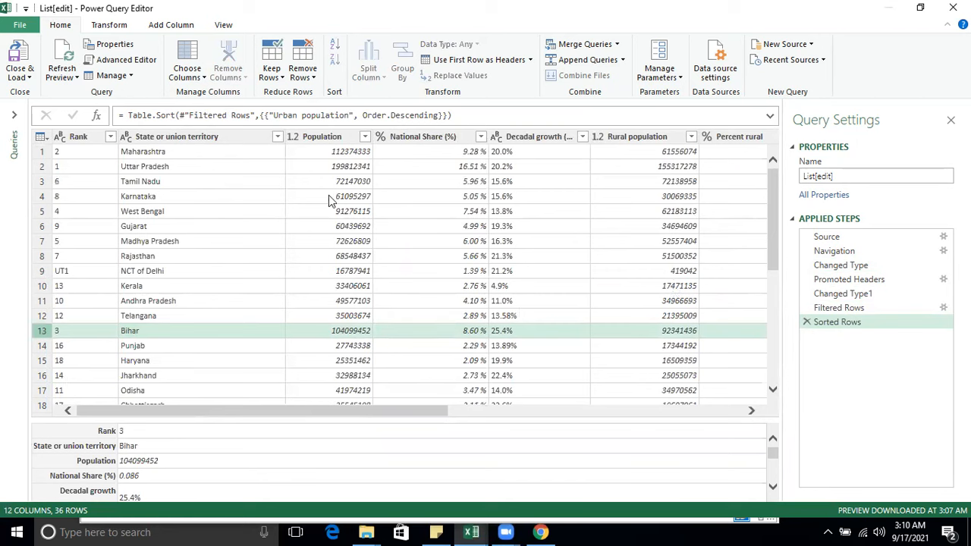
Close the query and load the state population data as a table in a new worksheet
{"action": "left_click", "coordinate": [29, 77]}
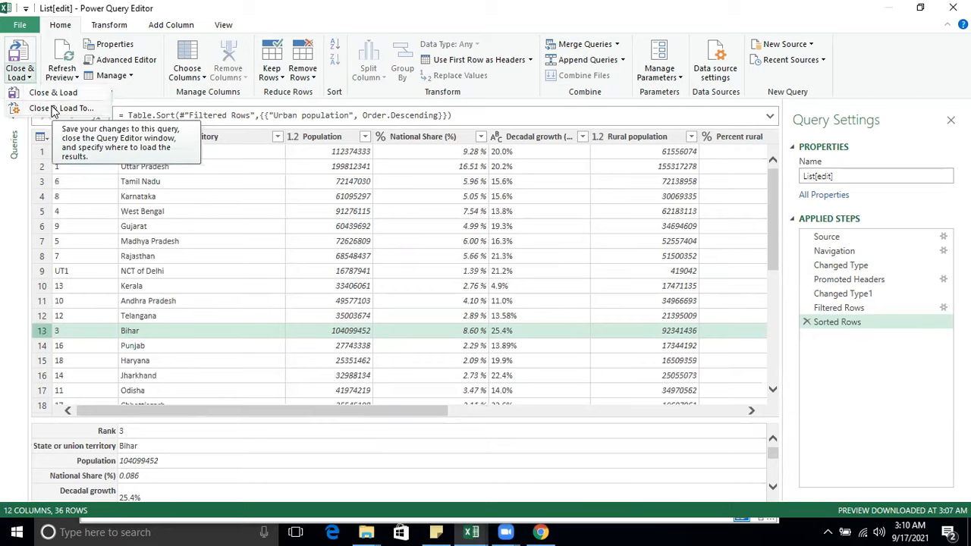
{"action": "left_click", "coordinate": [53, 108]}
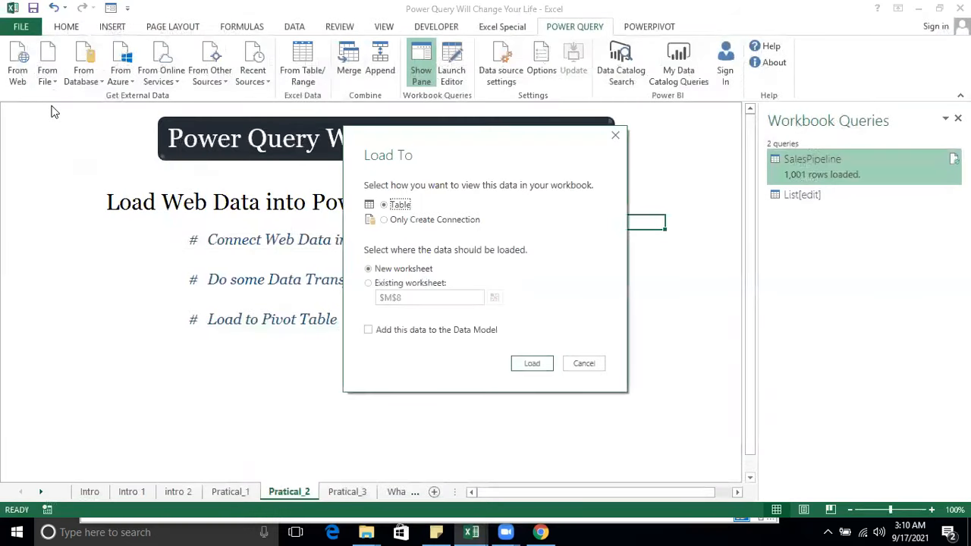
{"action": "left_click", "coordinate": [531, 362]}
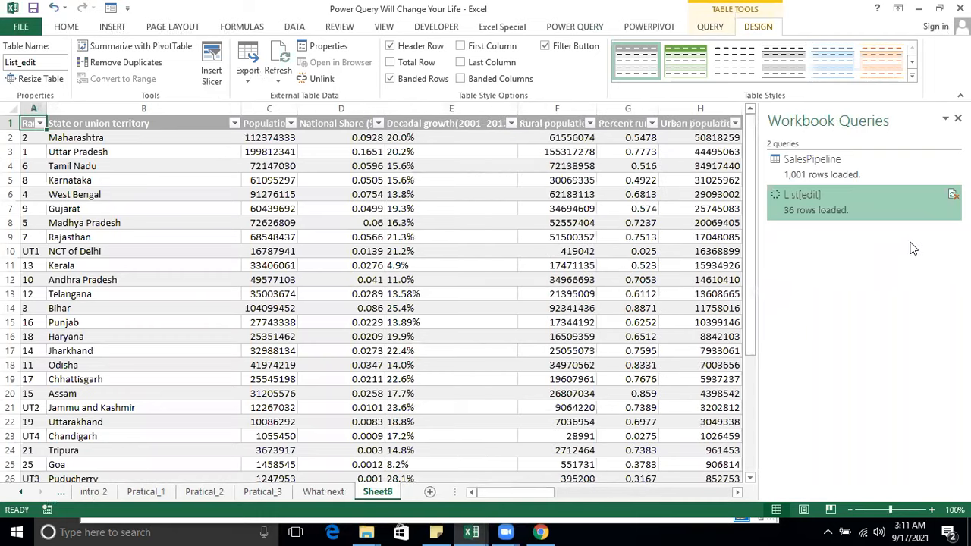
Review the loaded worksheet table along Maharashtra's row, from the state name to the last columns and back
{"action": "left_click", "coordinate": [55, 137]}
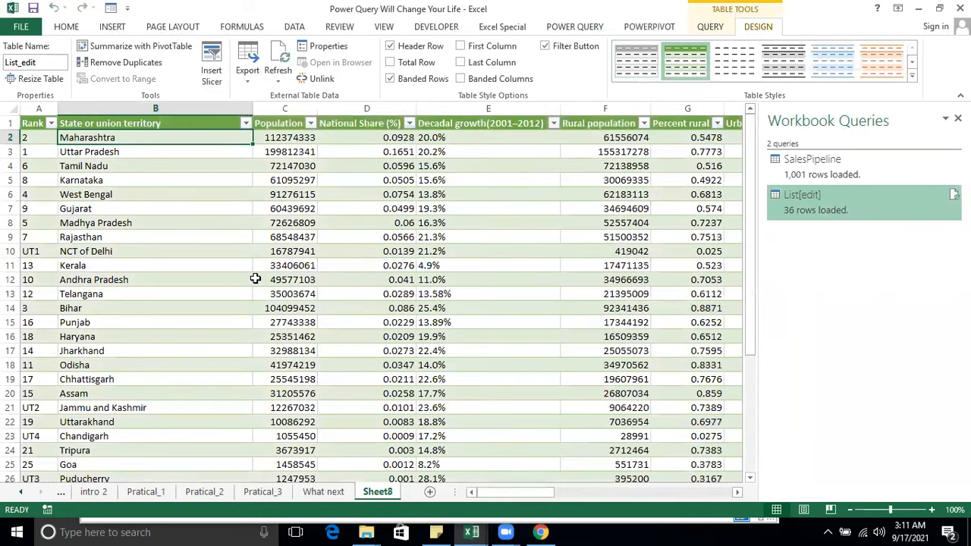
{"action": "key", "text": "Right"}
{"action": "key", "text": "Right"}
{"action": "key", "text": "Right"}
{"action": "key", "text": "Right"}
{"action": "key", "text": "Right"}
{"action": "key", "text": "Right"}
{"action": "key", "text": "Right"}
{"action": "key", "text": "Right"}
{"action": "key", "text": "Right"}
{"action": "key", "text": "Right"}
{"action": "key", "text": "Right"}
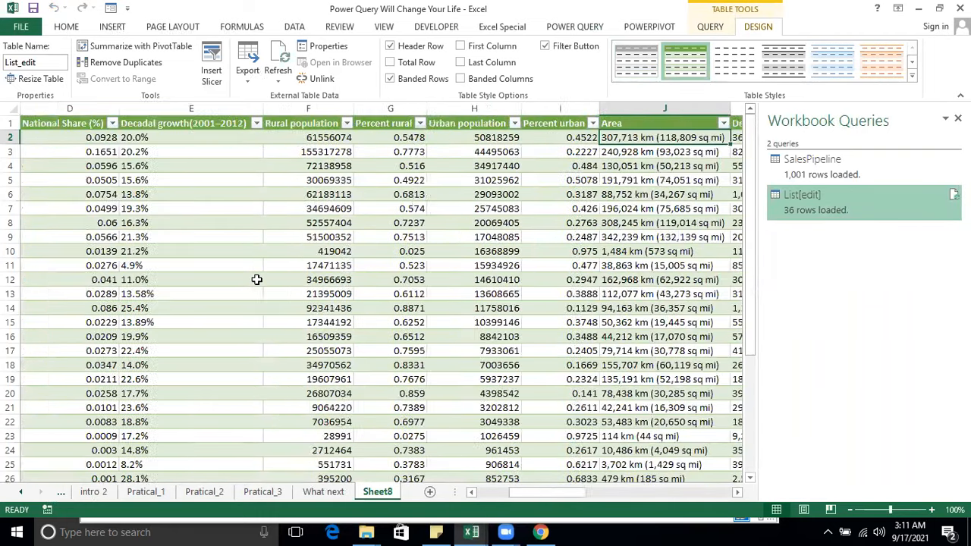
{"action": "key", "text": "Home"}
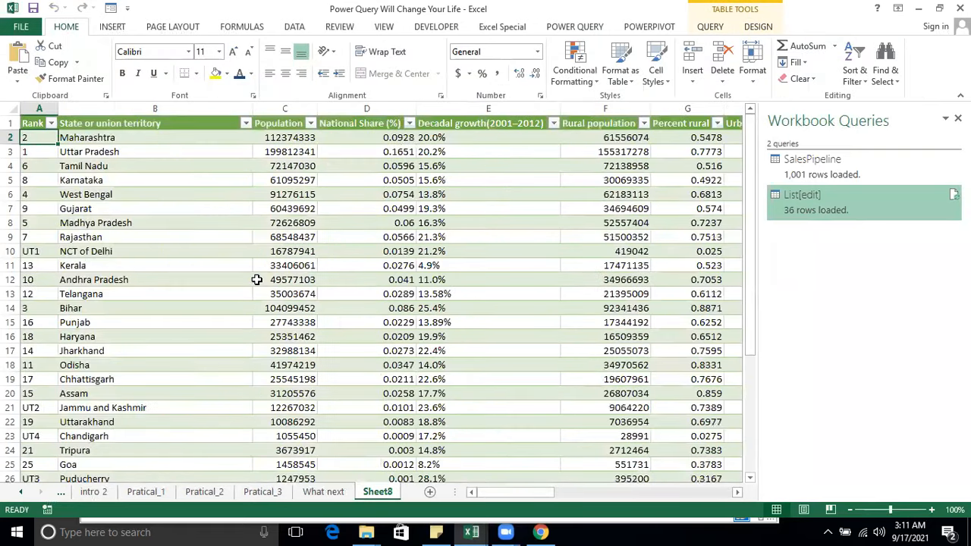
Reopen the List[edit] query for editing and go to its Sex ratio column
{"action": "double_click", "coordinate": [799, 211]}
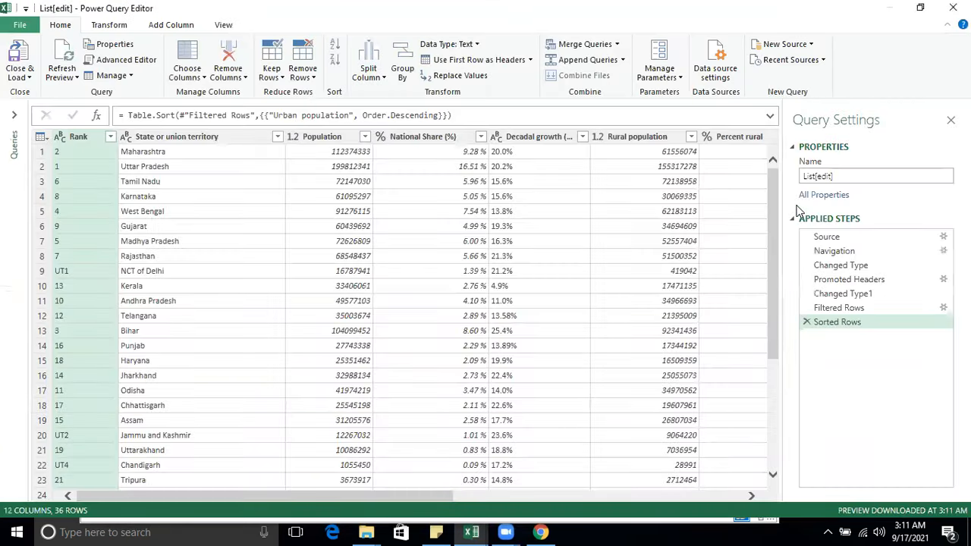
{"action": "left_click", "coordinate": [513, 214]}
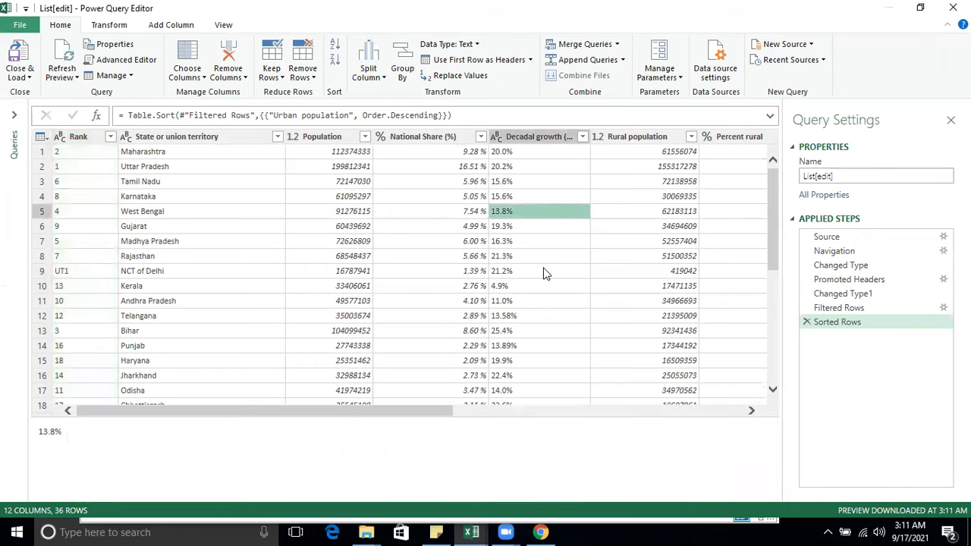
{"action": "key", "text": "Right"}
{"action": "key", "text": "Right"}
{"action": "key", "text": "Right"}
{"action": "key", "text": "Right"}
{"action": "key", "text": "Right"}
{"action": "key", "text": "Right"}
{"action": "key", "text": "Right"}
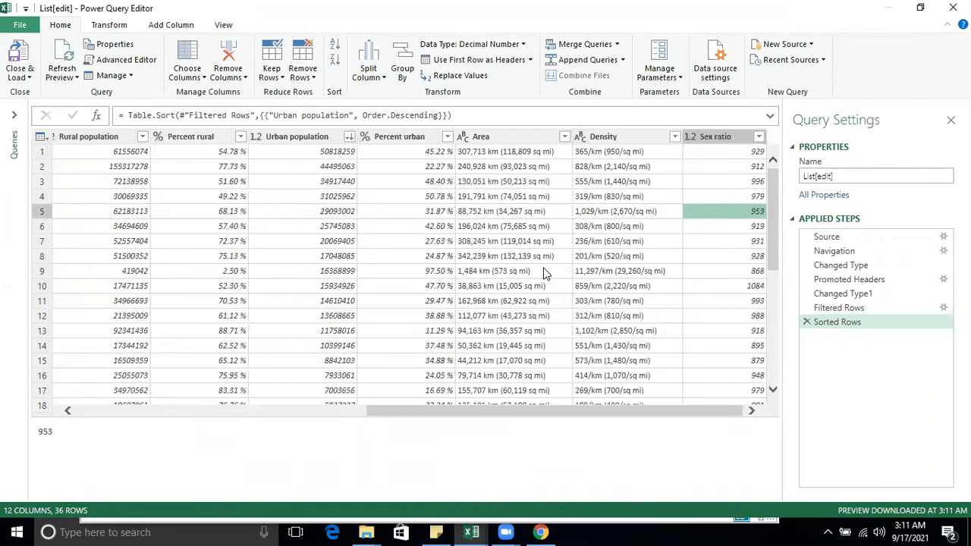
Try to sort the Sex ratio column in descending order on top of the existing Urban population sort
{"action": "left_click", "coordinate": [691, 138]}
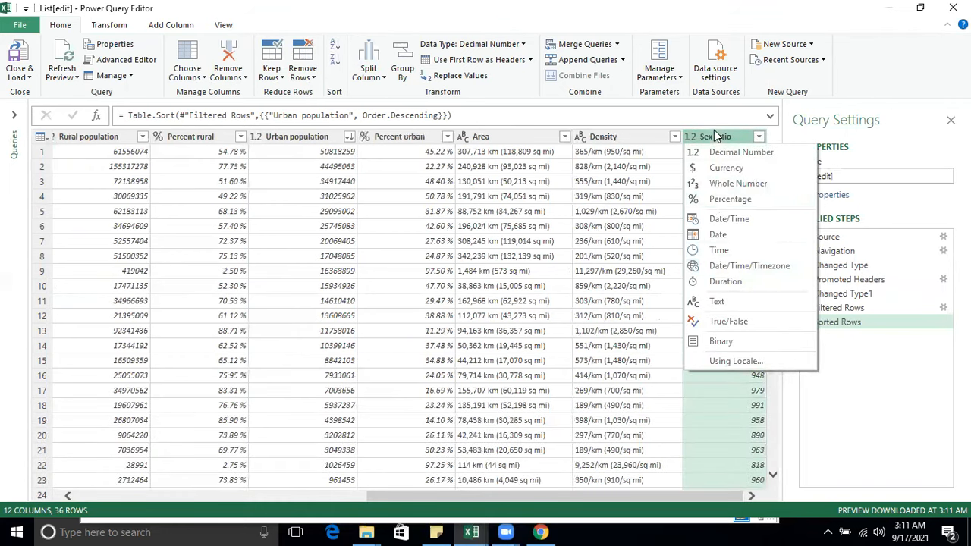
{"action": "left_click", "coordinate": [759, 137]}
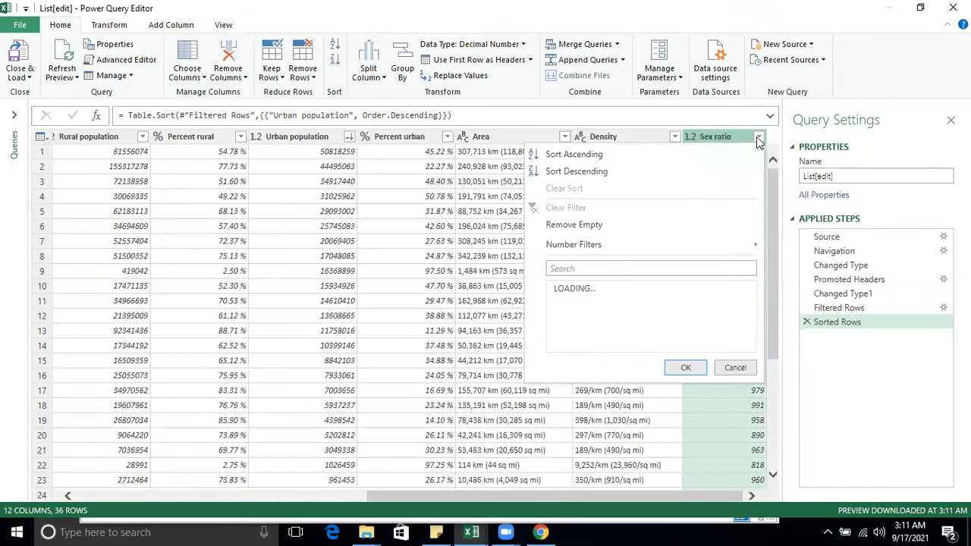
{"action": "left_click", "coordinate": [578, 169]}
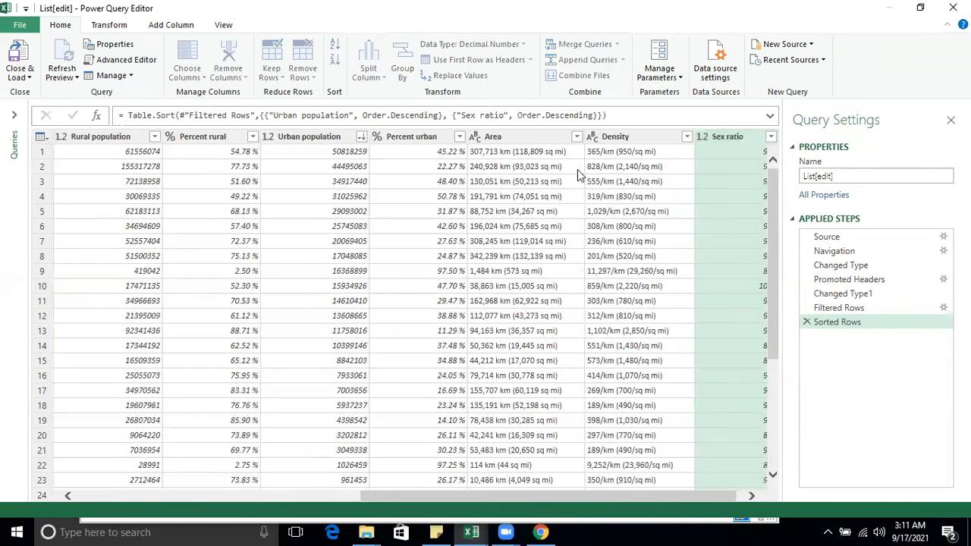
{"action": "left_click", "coordinate": [748, 155]}
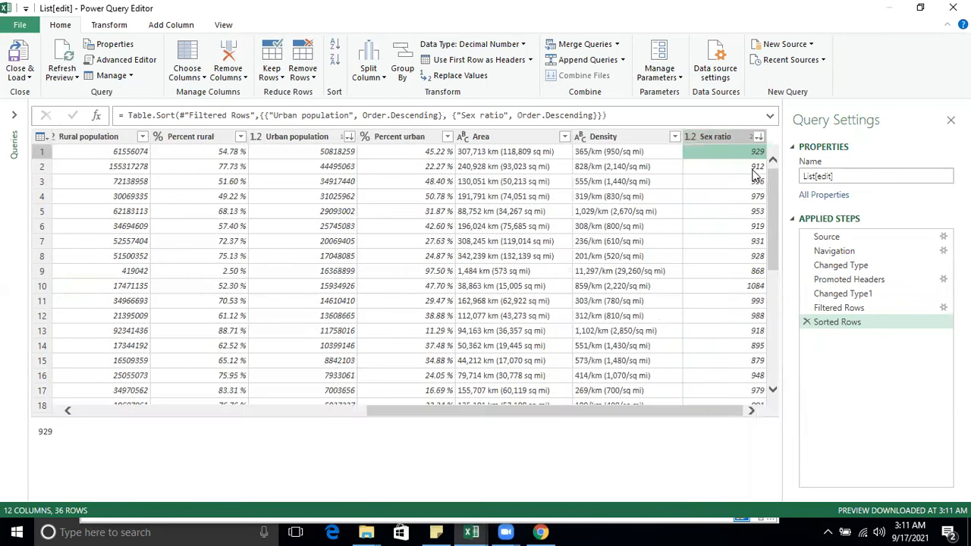
Try to switch the Sex ratio sort to ascending order and check the column's values
{"action": "left_click", "coordinate": [691, 136]}
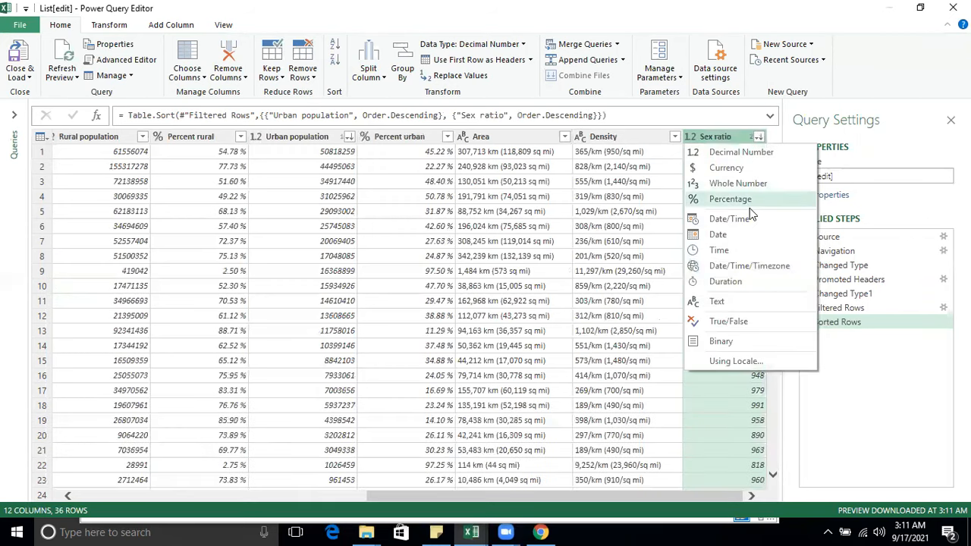
{"action": "left_click", "coordinate": [758, 137]}
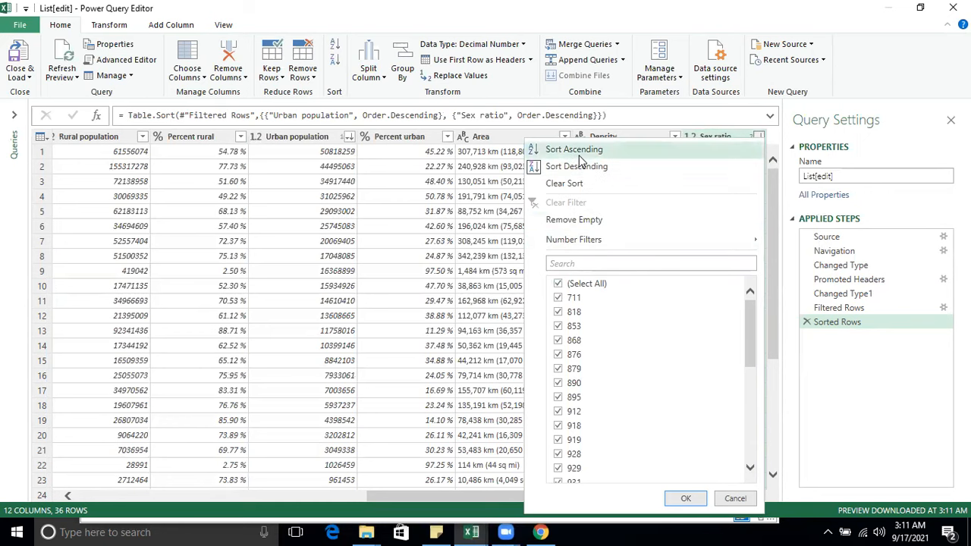
{"action": "left_click", "coordinate": [579, 152]}
{"action": "left_click", "coordinate": [745, 229]}
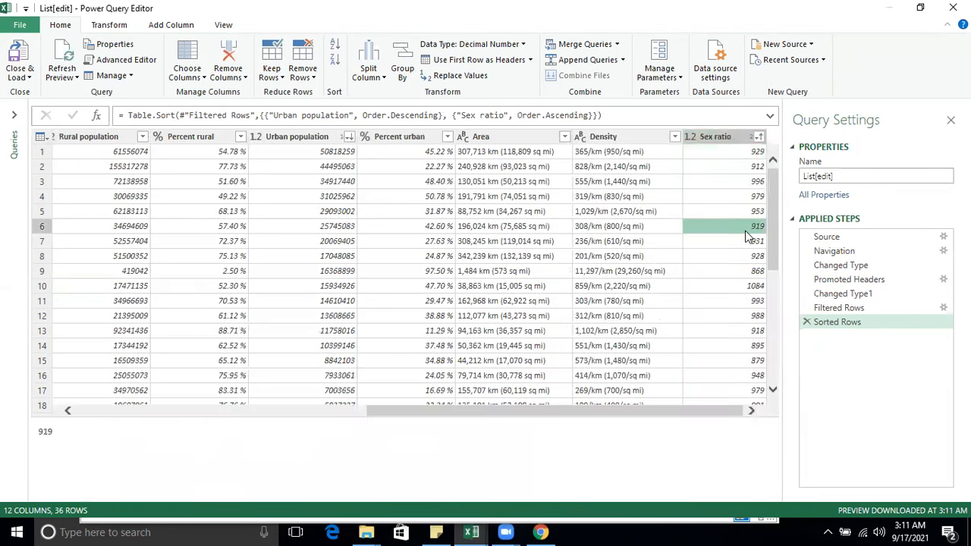
{"action": "mouse_move", "coordinate": [691, 410]}
{"action": "left_mouse_down"}
{"action": "mouse_move", "coordinate": [362, 429]}
{"action": "mouse_move", "coordinate": [694, 394]}
{"action": "left_mouse_up"}
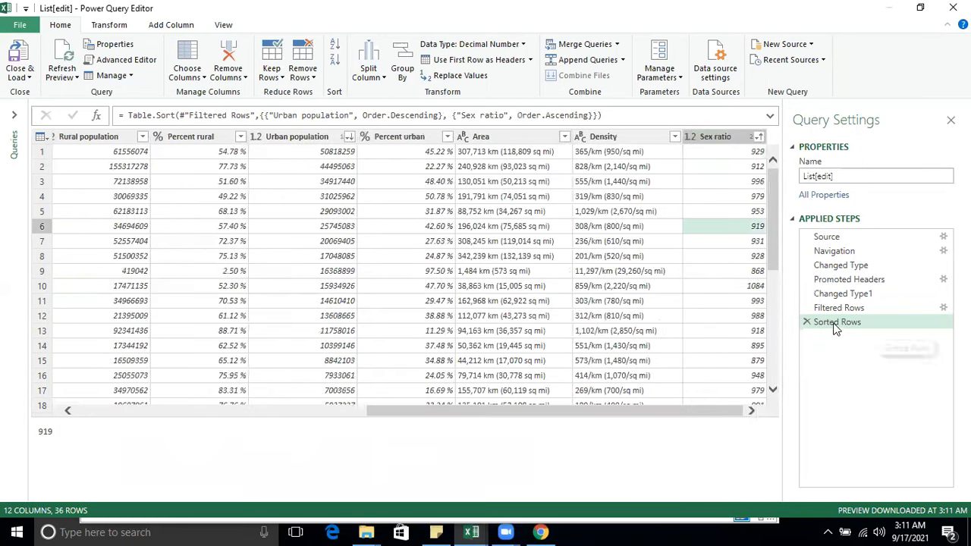
Delete the Sorted Rows step and sort the table by Sex ratio alone in descending order
{"action": "left_click", "coordinate": [805, 321]}
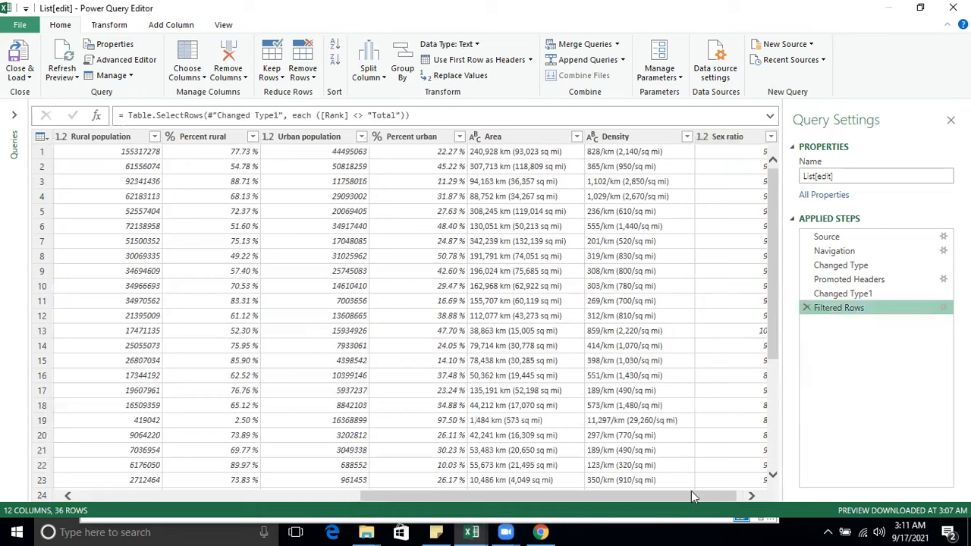
{"action": "left_click", "coordinate": [690, 136]}
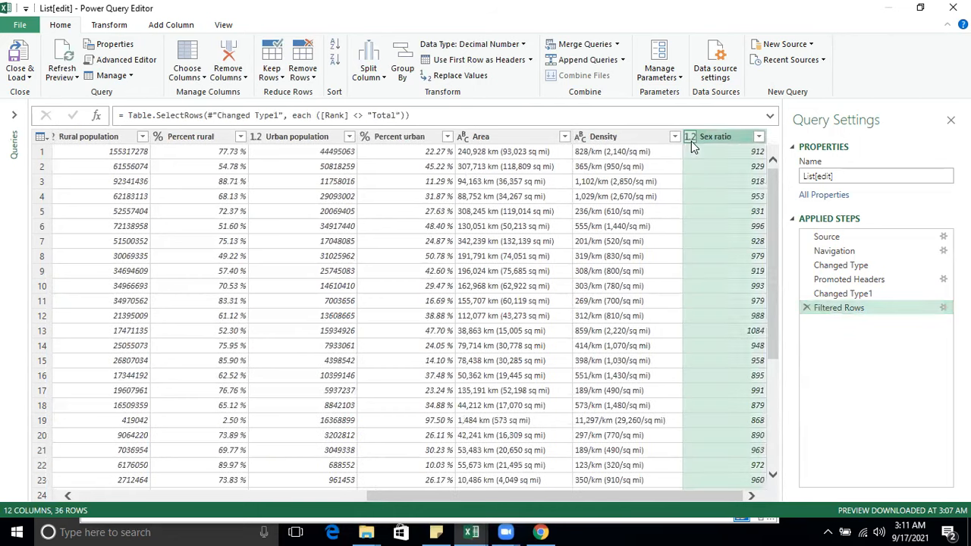
{"action": "left_click", "coordinate": [759, 137]}
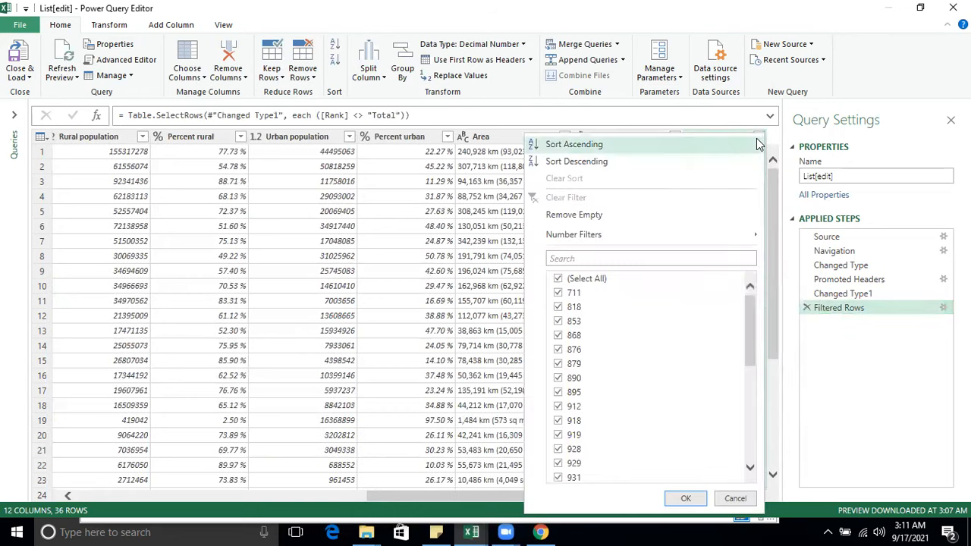
{"action": "left_click", "coordinate": [597, 170]}
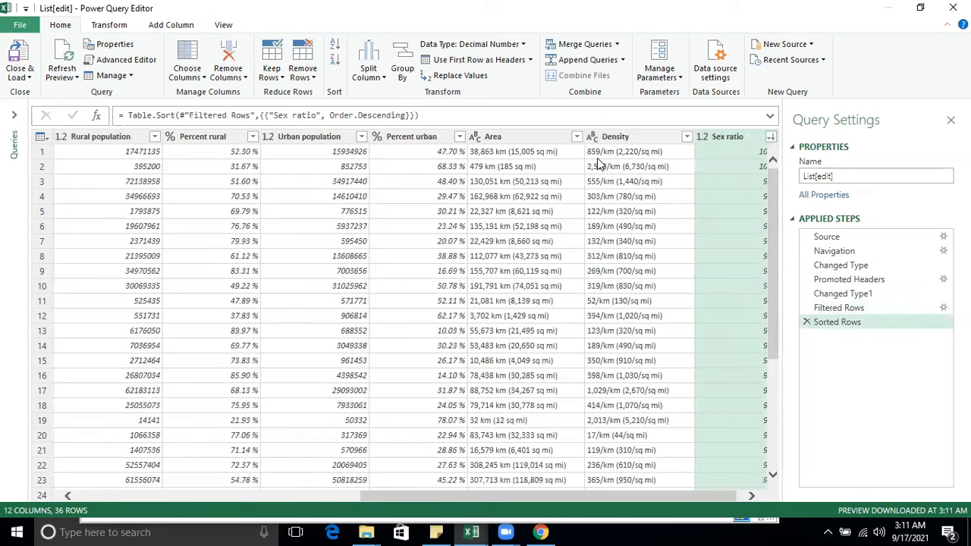
{"action": "left_click", "coordinate": [748, 167]}
{"action": "key", "text": "Up"}
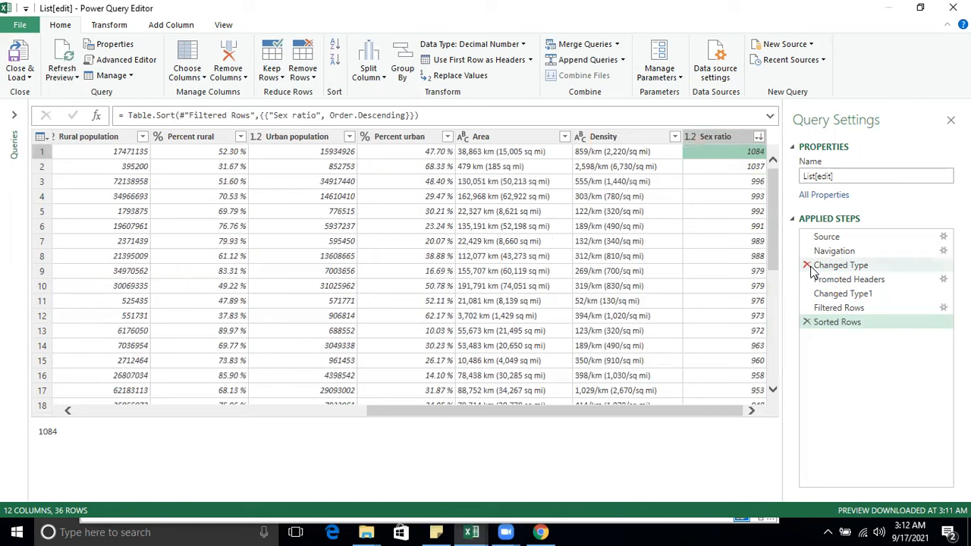
Examine the first row of the table from Sex ratio back to its rank and state name
{"action": "key", "text": "Down"}
{"action": "key", "text": "Up"}
{"action": "key", "text": "Left"}
{"action": "key", "text": "Right"}
{"action": "key", "text": "Left"}
{"action": "key", "text": "Left"}
{"action": "key", "text": "Left"}
{"action": "key", "text": "Left"}
{"action": "key", "text": "Left"}
{"action": "key", "text": "Left"}
{"action": "key", "text": "Left"}
{"action": "key", "text": "Left"}
{"action": "key", "text": "Left"}
{"action": "key", "text": "Left"}
{"action": "key", "text": "Left"}
{"action": "key", "text": "Left"}
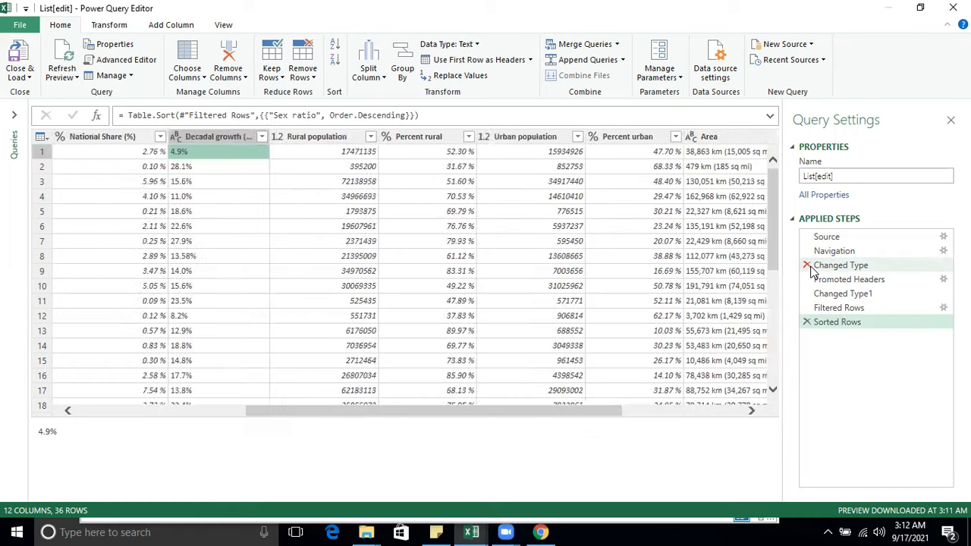
{"action": "key", "text": "Right"}
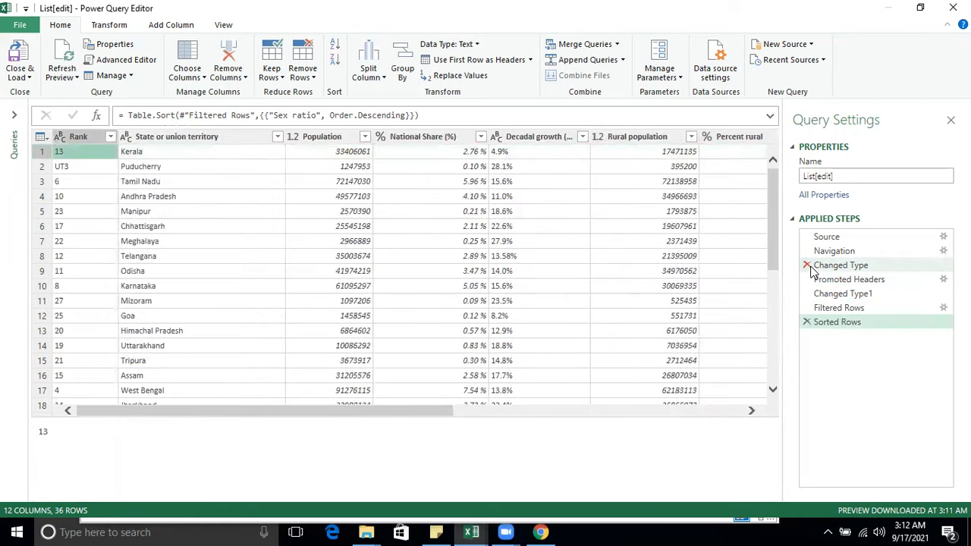
{"action": "key", "text": "Right"}
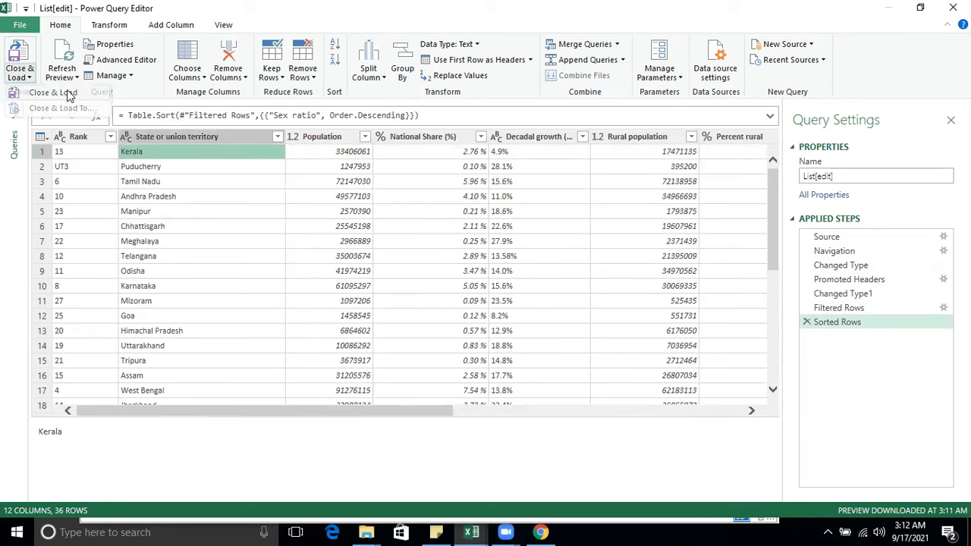
Close and load the re-sorted query into the worksheet and review the first row through to Sex ratio
{"action": "left_click", "coordinate": [20, 60]}
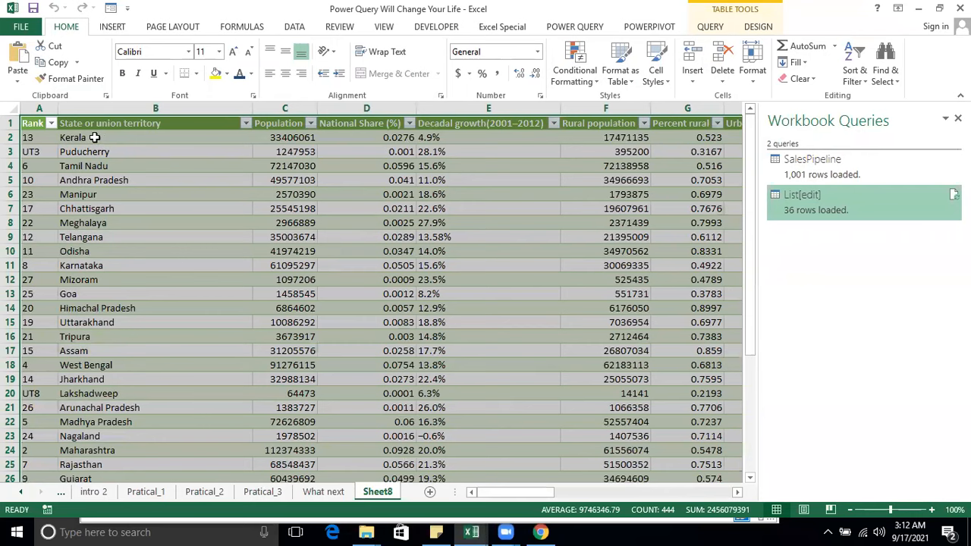
{"action": "key", "text": "Right"}
{"action": "key", "text": "Right"}
{"action": "key", "text": "Right"}
{"action": "key", "text": "Right"}
{"action": "key", "text": "Right"}
{"action": "key", "text": "Right"}
{"action": "key", "text": "Right"}
{"action": "key", "text": "Right"}
{"action": "key", "text": "Right"}
{"action": "key", "text": "Right"}
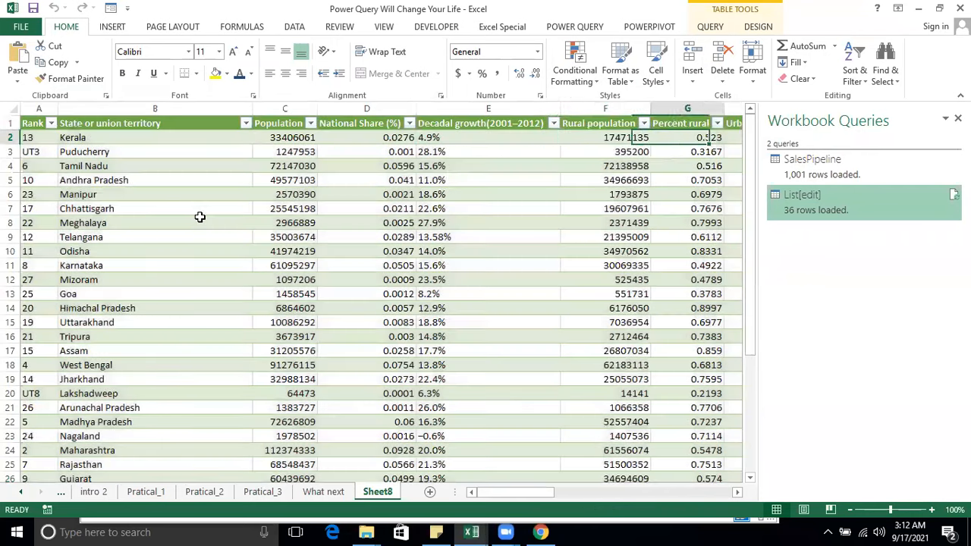
{"action": "key", "text": "Right"}
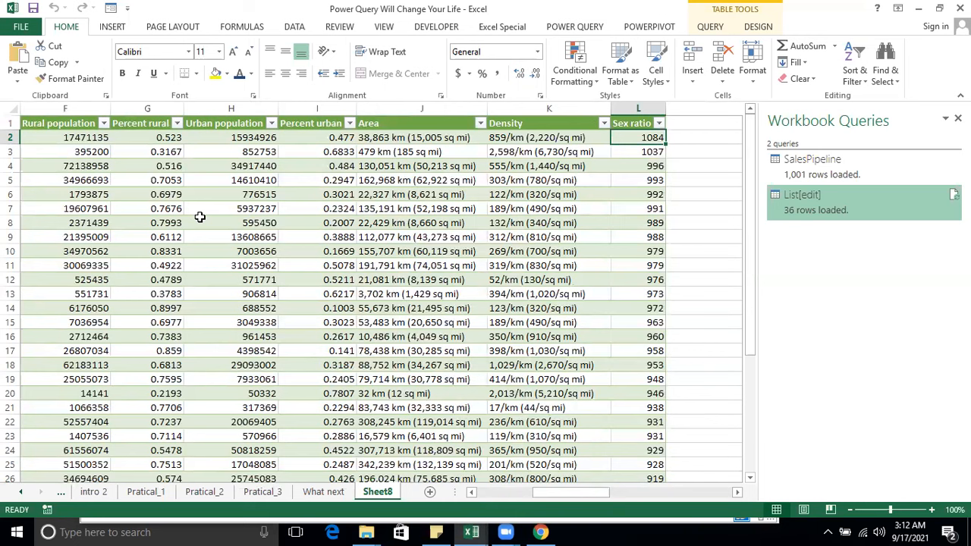
Go back along the first row to the Rank column and examine the rank values in the worksheet table
{"action": "key", "text": "Left"}
{"action": "key", "text": "Left"}
{"action": "key", "text": "Left"}
{"action": "key", "text": "Left"}
{"action": "key", "text": "Left"}
{"action": "key", "text": "Left"}
{"action": "key", "text": "Left"}
{"action": "key", "text": "Left"}
{"action": "key", "text": "Left"}
{"action": "key", "text": "Left"}
{"action": "key", "text": "Left"}
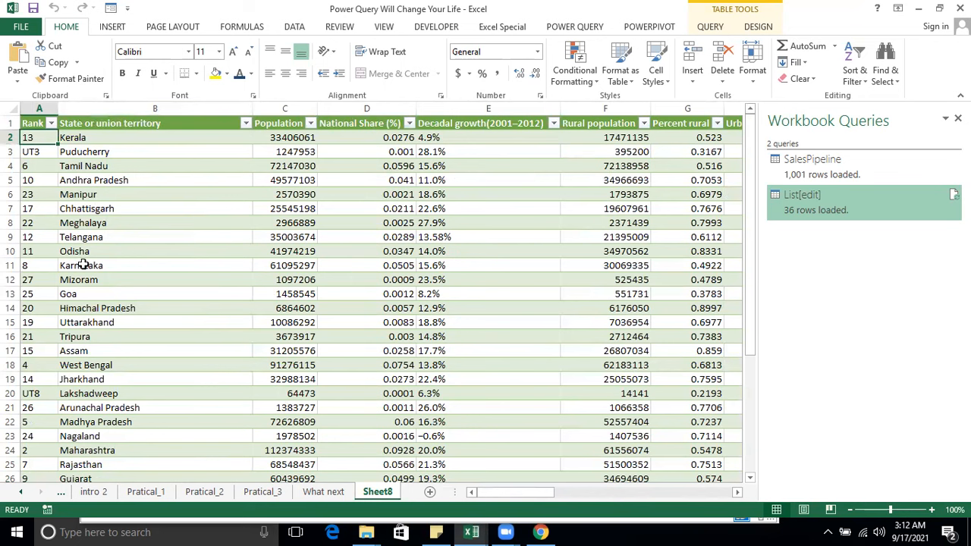
{"action": "scroll", "coordinate": [119, 274], "scroll_direction": "down", "scroll_amount": 5}
{"action": "scroll", "coordinate": [114, 272], "scroll_direction": "up", "scroll_amount": 5}
{"action": "left_click_drag", "start_coordinate": [33, 135], "coordinate": [30, 323]}
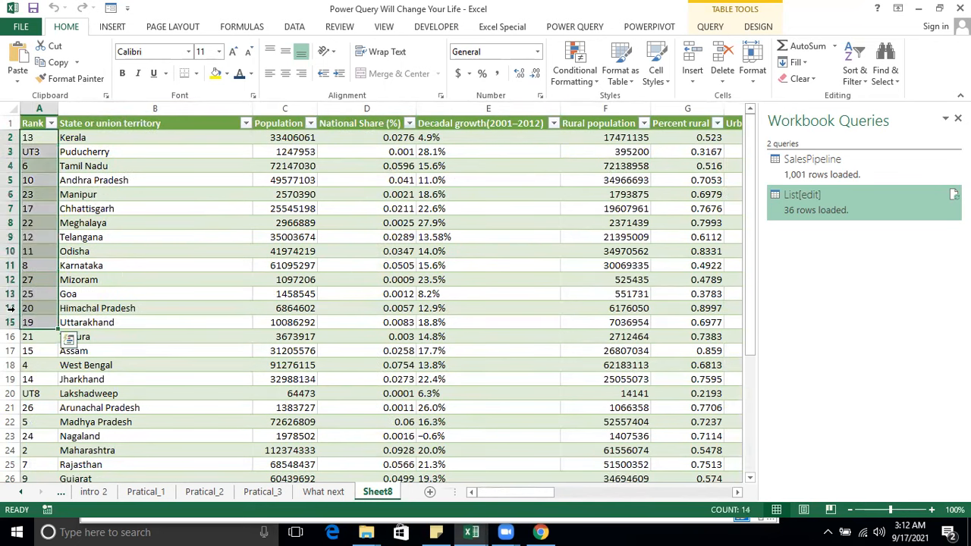
Open the List[edit] query for editing and check the filter options of the Rank and Population columns
{"action": "double_click", "coordinate": [800, 195]}
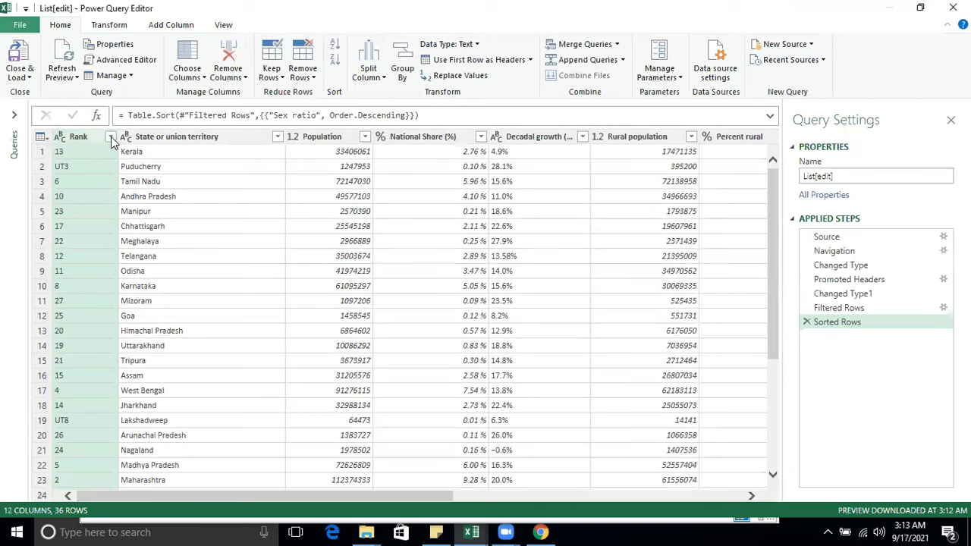
{"action": "left_click", "coordinate": [111, 137]}
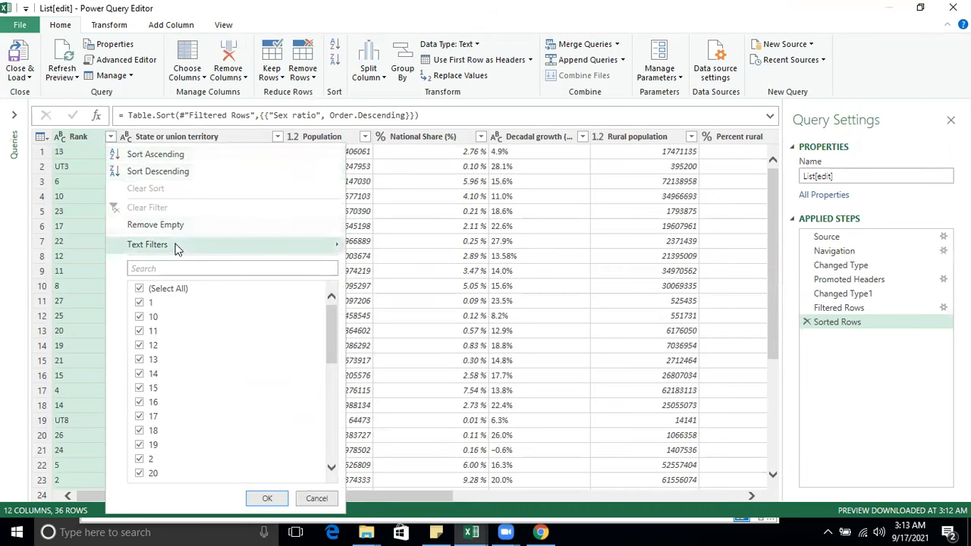
{"action": "left_click", "coordinate": [375, 187]}
{"action": "left_click", "coordinate": [365, 137]}
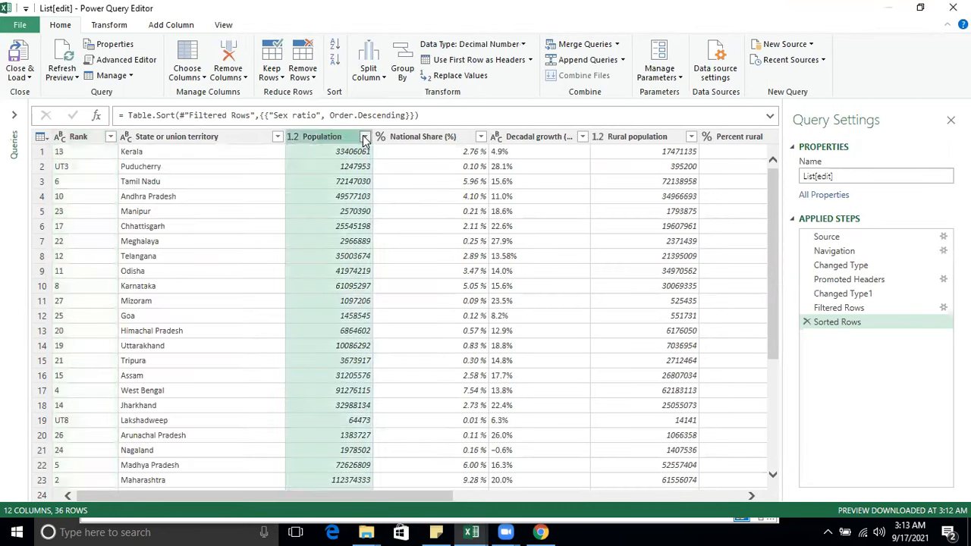
{"action": "mouse_move", "coordinate": [271, 241]}
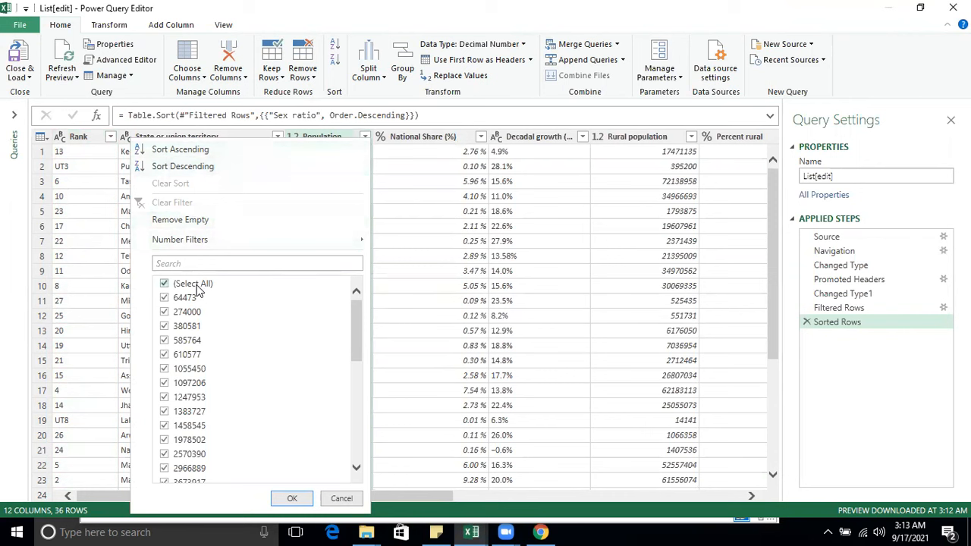
{"action": "left_click", "coordinate": [460, 289]}
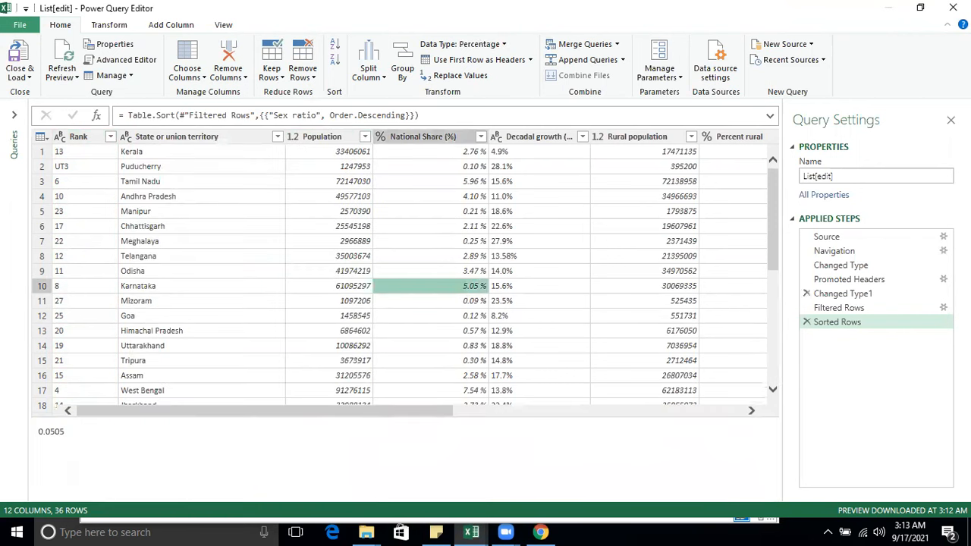
Delete the Sex ratio sort step and sort the table by Population in descending order
{"action": "left_click", "coordinate": [806, 323]}
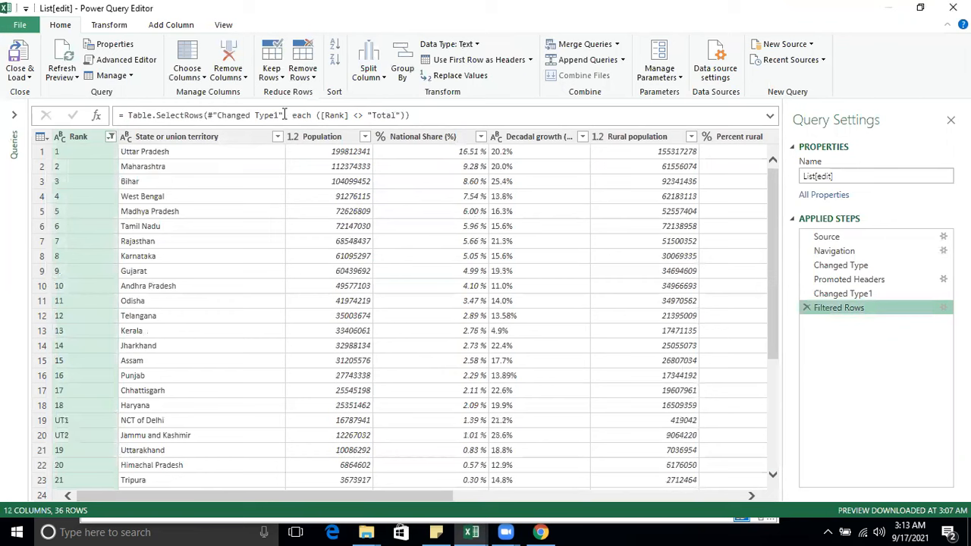
{"action": "left_click", "coordinate": [293, 136]}
{"action": "left_click", "coordinate": [365, 136]}
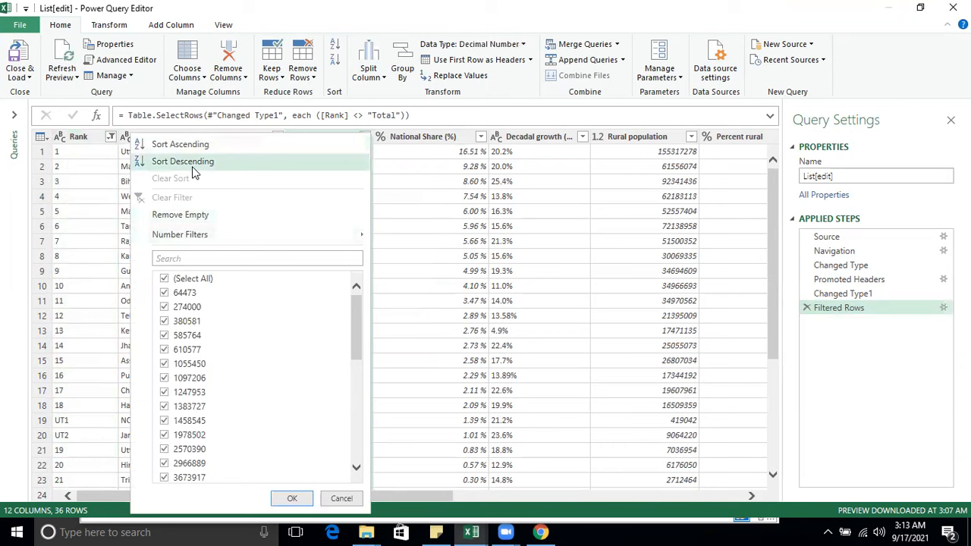
{"action": "left_click", "coordinate": [319, 159]}
Filter the Population column to only its ten largest values, from 49577103 to 199812341
{"action": "left_click", "coordinate": [365, 137]}
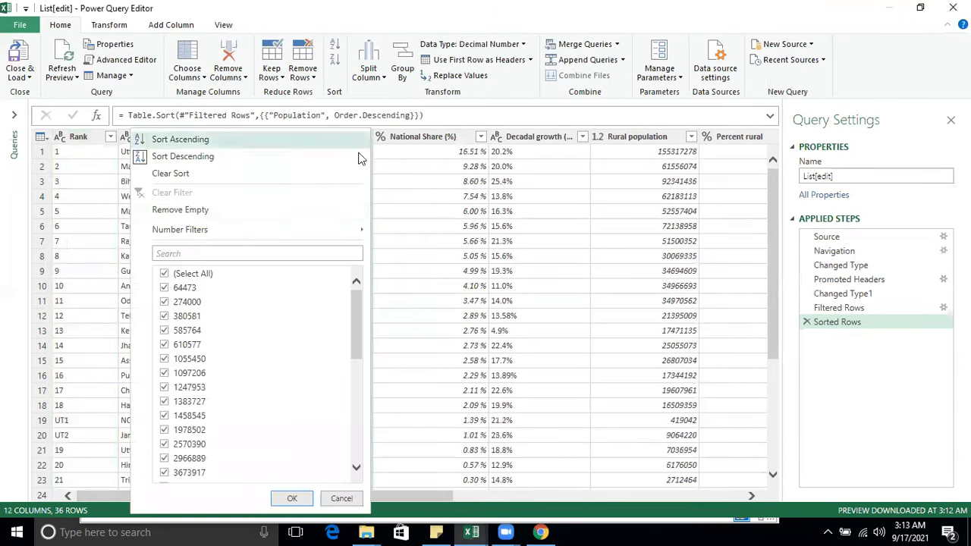
{"action": "left_click", "coordinate": [196, 274]}
{"action": "left_click_drag", "start_coordinate": [358, 321], "coordinate": [331, 440]}
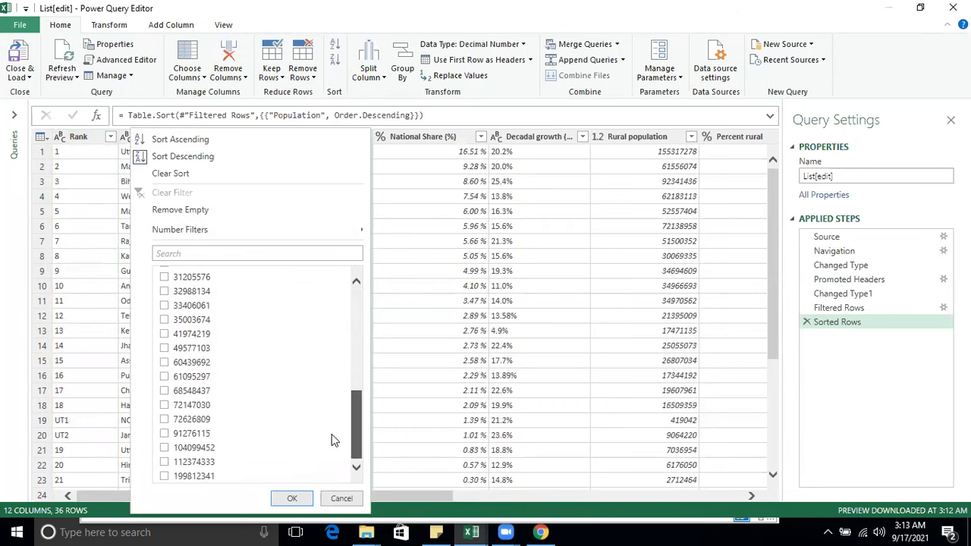
{"action": "left_click", "coordinate": [190, 478]}
{"action": "key", "text": "Up"}
{"action": "key", "text": "Up"}
{"action": "key", "text": "space"}
{"action": "key", "text": "Up"}
{"action": "key", "text": "space"}
{"action": "key", "text": "Up"}
{"action": "key", "text": "Up"}
{"action": "key", "text": "space"}
{"action": "key", "text": "Up"}
{"action": "key", "text": "space"}
{"action": "key", "text": "Up"}
{"action": "key", "text": "space"}
{"action": "key", "text": "Up"}
{"action": "key", "text": "space"}
{"action": "key", "text": "Up"}
{"action": "key", "text": "space"}
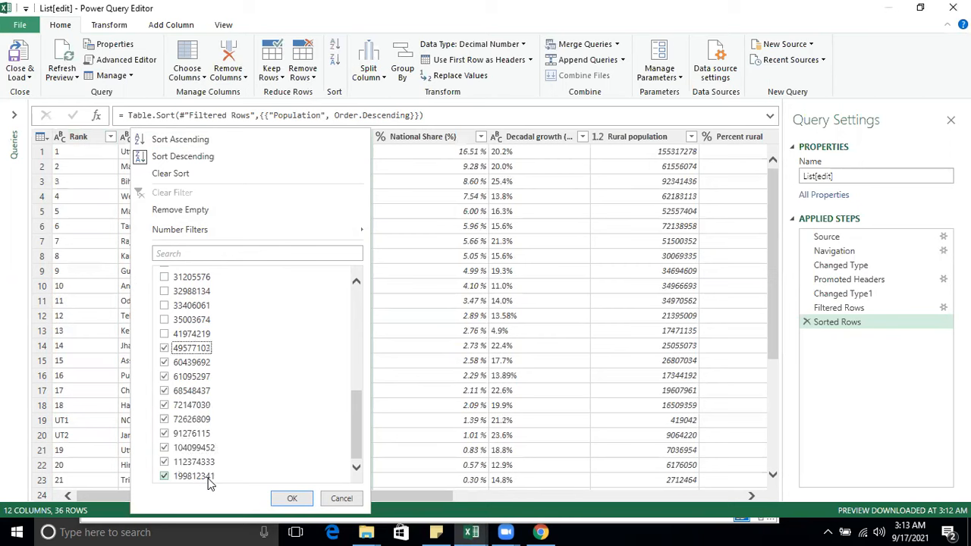
{"action": "left_click", "coordinate": [292, 499]}
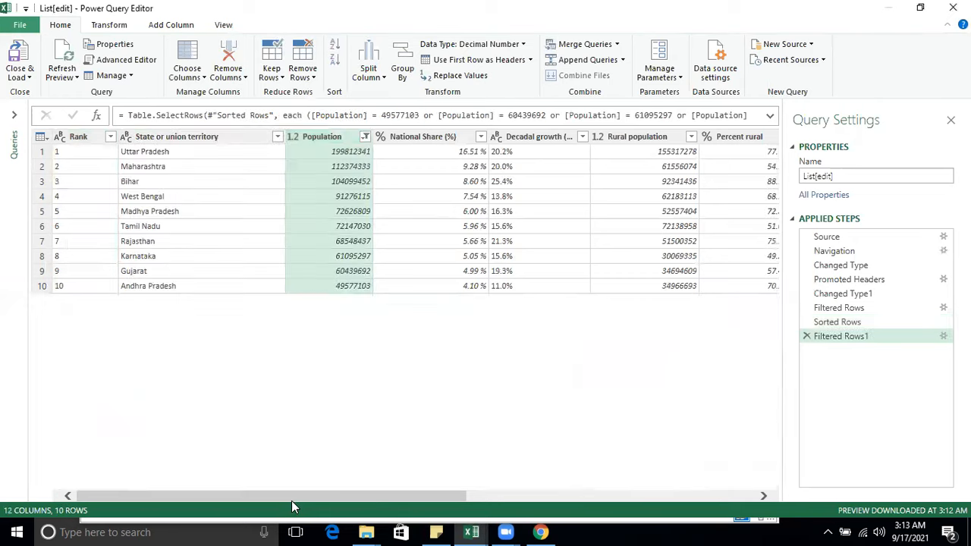
Check the first and last rank of the filtered rows and close and load the query into the worksheet
{"action": "left_click", "coordinate": [82, 154]}
{"action": "left_click", "coordinate": [88, 285]}
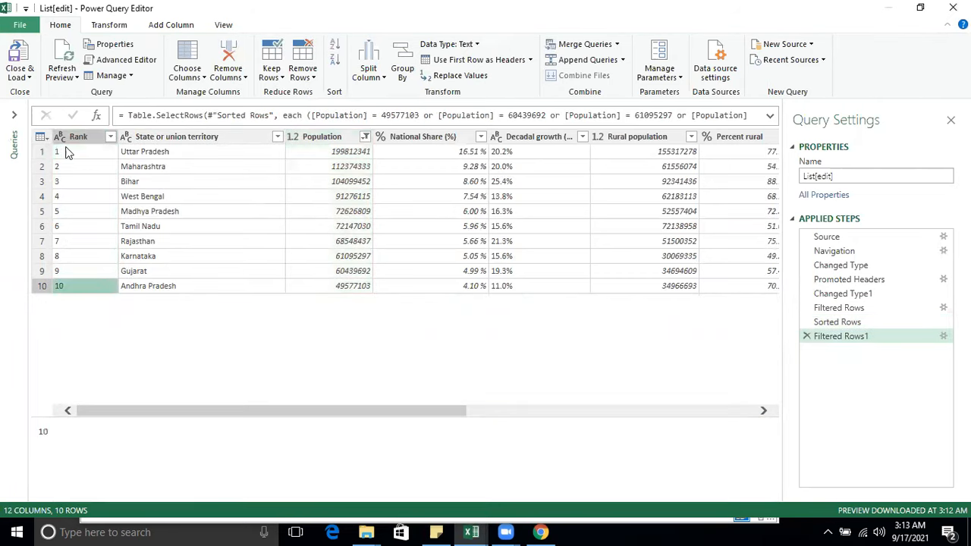
{"action": "left_click", "coordinate": [21, 77]}
{"action": "left_click", "coordinate": [53, 93]}
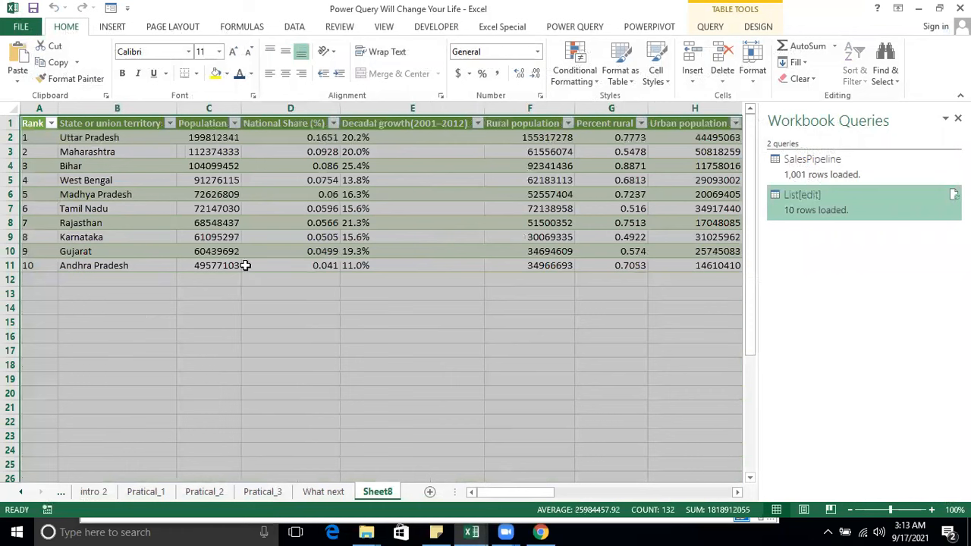
Examine the Rajasthan row of the loaded table across its columns, from National Share onward
{"action": "left_click", "coordinate": [294, 224]}
{"action": "key", "text": "Right"}
{"action": "key", "text": "Right"}
{"action": "key", "text": "Right"}
{"action": "key", "text": "Right"}
{"action": "key", "text": "Right"}
{"action": "key", "text": "Right"}
{"action": "key", "text": "Right"}
{"action": "key", "text": "Right"}
{"action": "key", "text": "Right"}
{"action": "key", "text": "Right"}
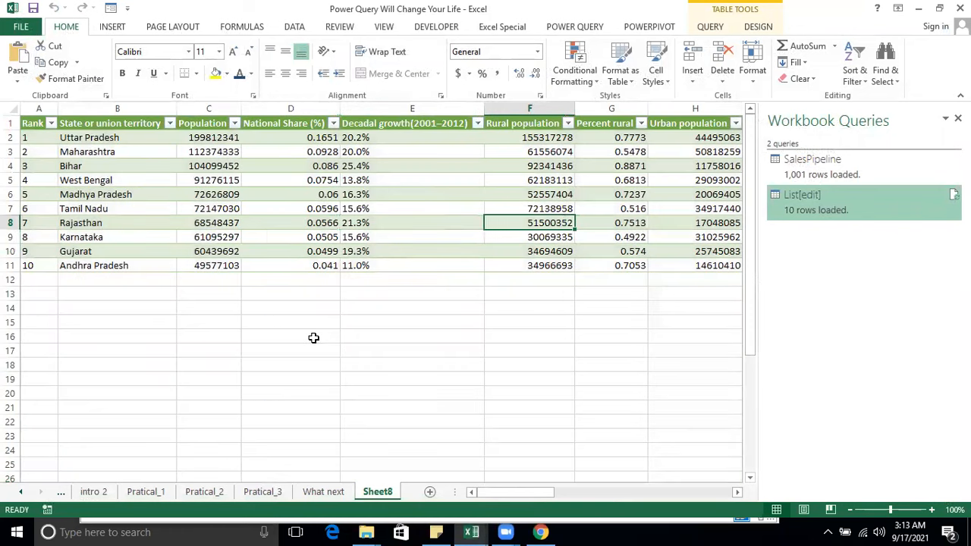
Return to the table's first row and read down the state names to Andhra Pradesh
{"action": "key", "text": "Left"}
{"action": "key", "text": "Home"}
{"action": "key", "text": "Up"}
{"action": "key", "text": "Up"}
{"action": "key", "text": "Up"}
{"action": "key", "text": "Up"}
{"action": "key", "text": "Up"}
{"action": "key", "text": "Up"}
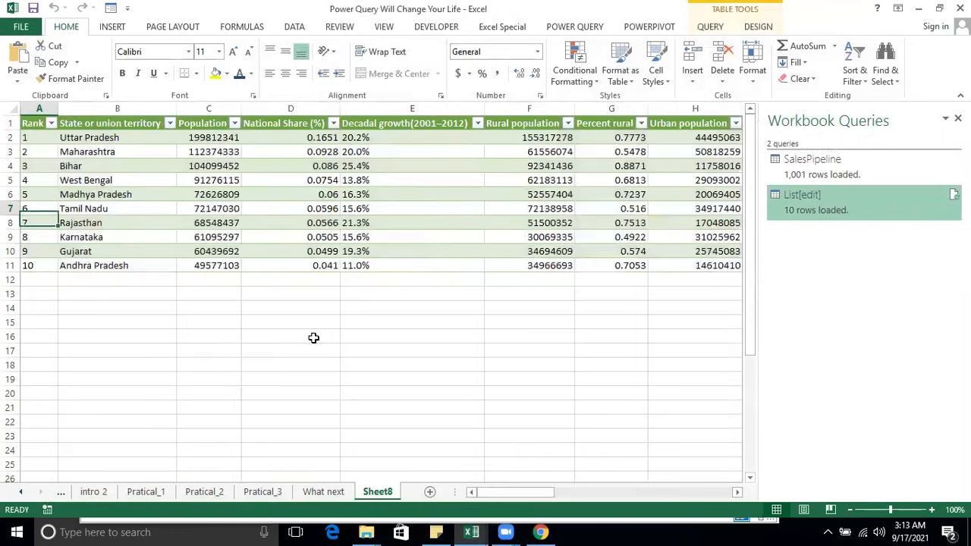
{"action": "key", "text": "Right"}
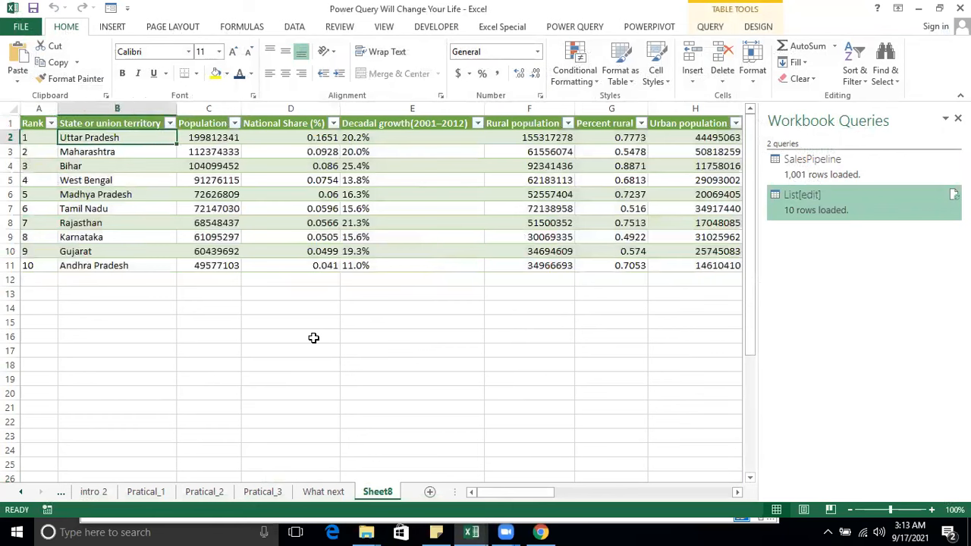
{"action": "key", "text": "Down"}
{"action": "key", "text": "Down"}
{"action": "key", "text": "Down"}
{"action": "key", "text": "Down"}
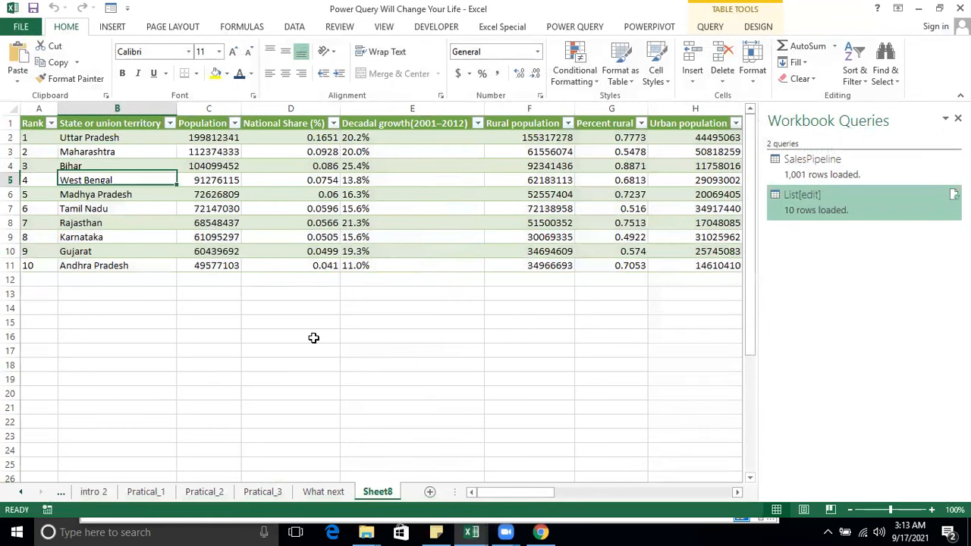
{"action": "key", "text": "Down"}
{"action": "key", "text": "Down"}
{"action": "key", "text": "Down"}
{"action": "key", "text": "Down"}
{"action": "key", "text": "Down"}
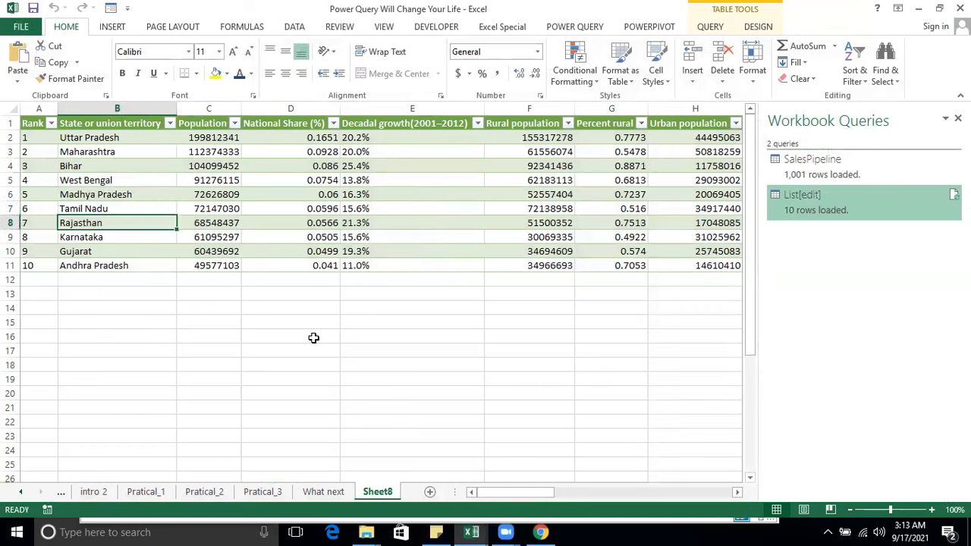
Format all National Share (%) values in the worksheet table as Percentage
{"action": "key", "text": "Right"}
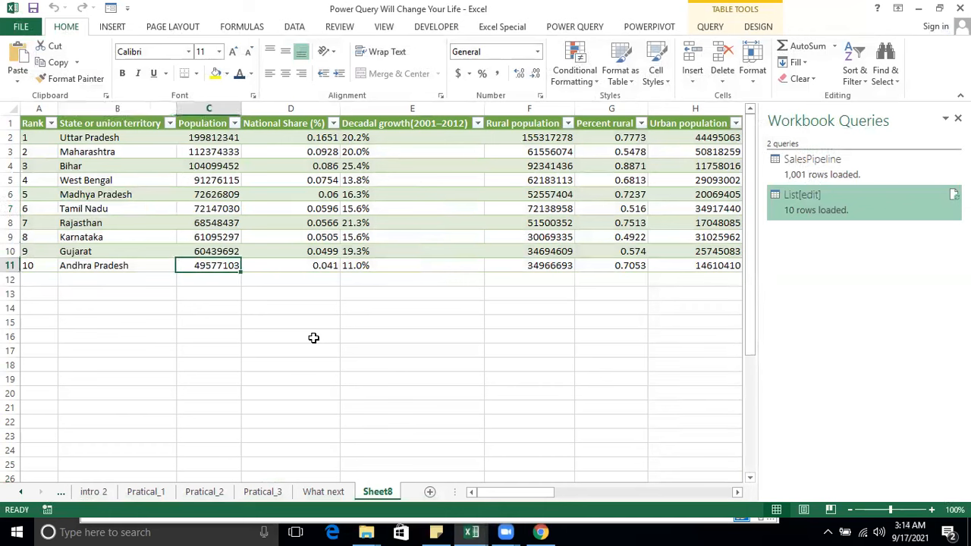
{"action": "key", "text": "Right"}
{"action": "key", "text": "Up"}
{"action": "key", "text": "ctrl+Up"}
{"action": "key", "text": "Down"}
{"action": "key", "text": "ctrl+shift+Down"}
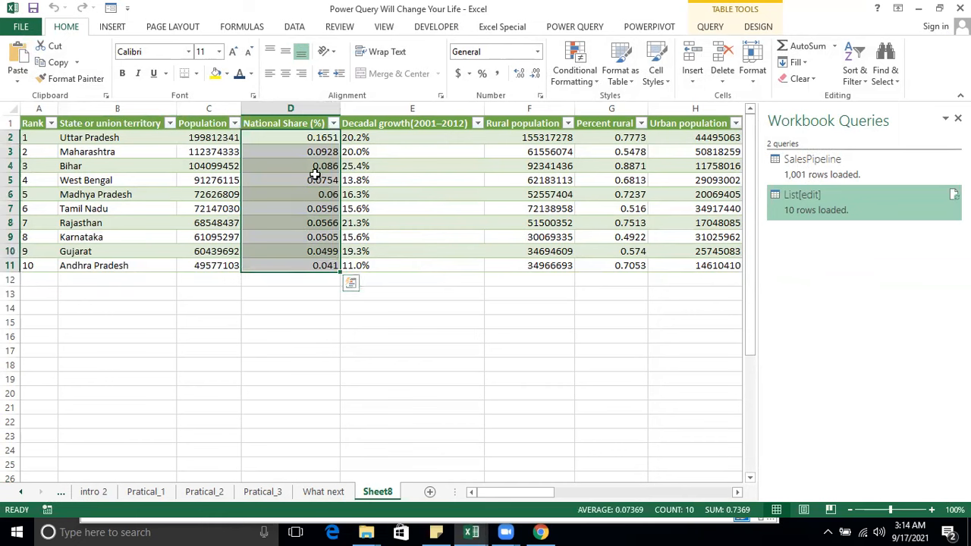
{"action": "left_click", "coordinate": [480, 75]}
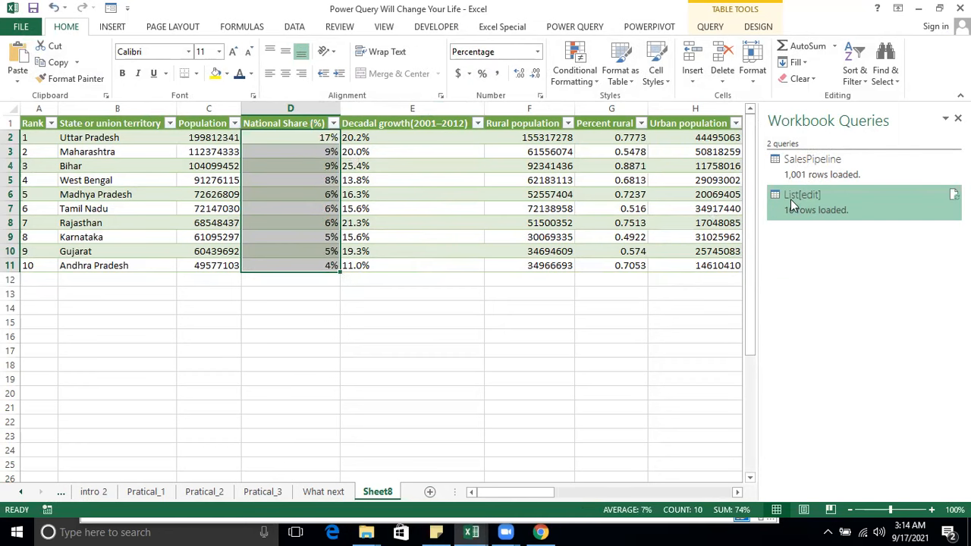
Reopen the List[edit] query, check the National Share column's data type, and close and load it again
{"action": "double_click", "coordinate": [790, 199]}
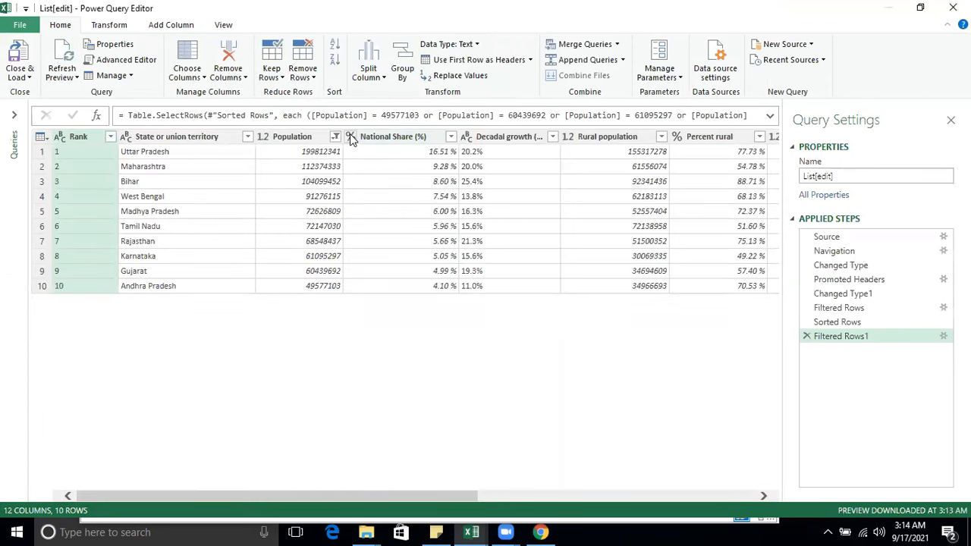
{"action": "left_click", "coordinate": [30, 77]}
{"action": "left_click", "coordinate": [47, 94]}
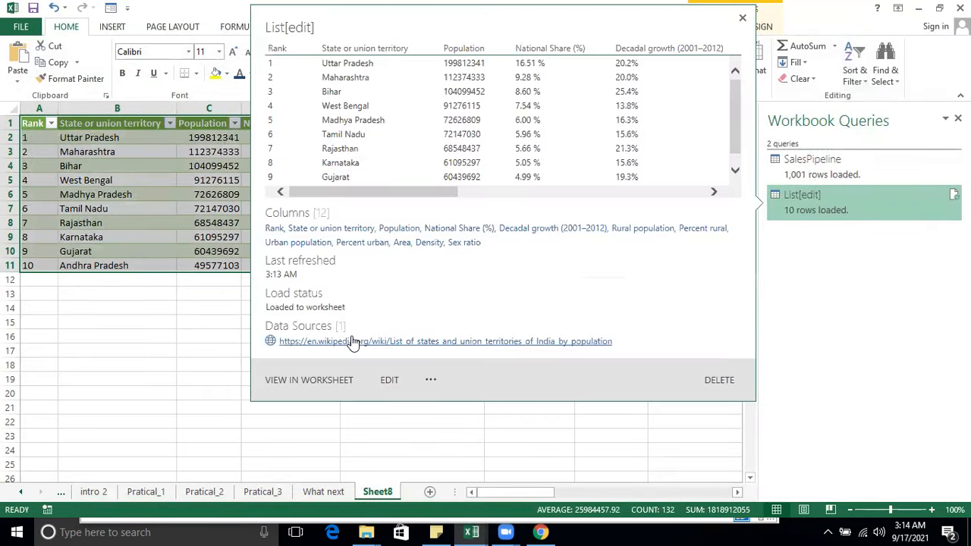
Examine the National Share (%) values and the Decadal growth column in the reloaded worksheet table
{"action": "left_click_drag", "start_coordinate": [199, 323], "coordinate": [136, 330]}
{"action": "left_click_drag", "start_coordinate": [298, 126], "coordinate": [293, 279]}
{"action": "left_click_drag", "start_coordinate": [318, 137], "coordinate": [317, 265]}
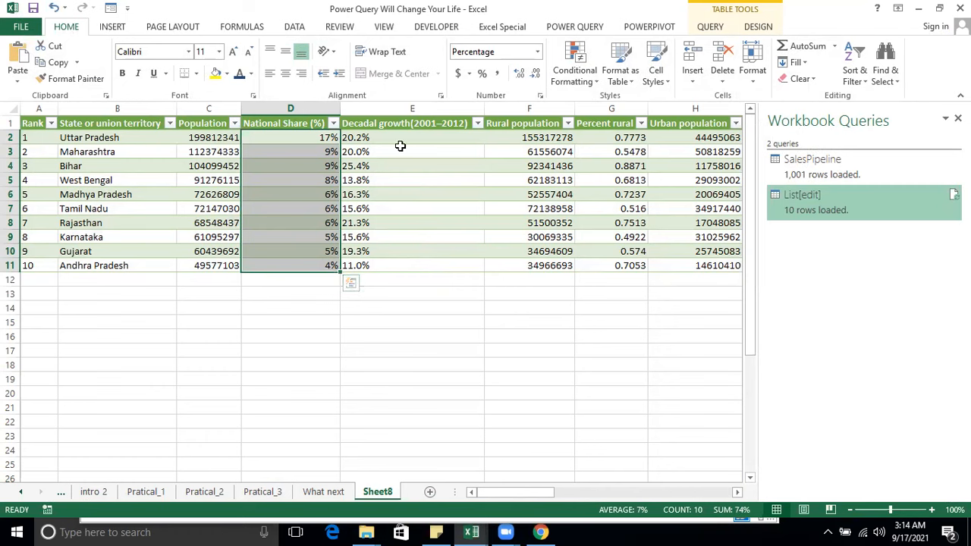
{"action": "left_click", "coordinate": [386, 165]}
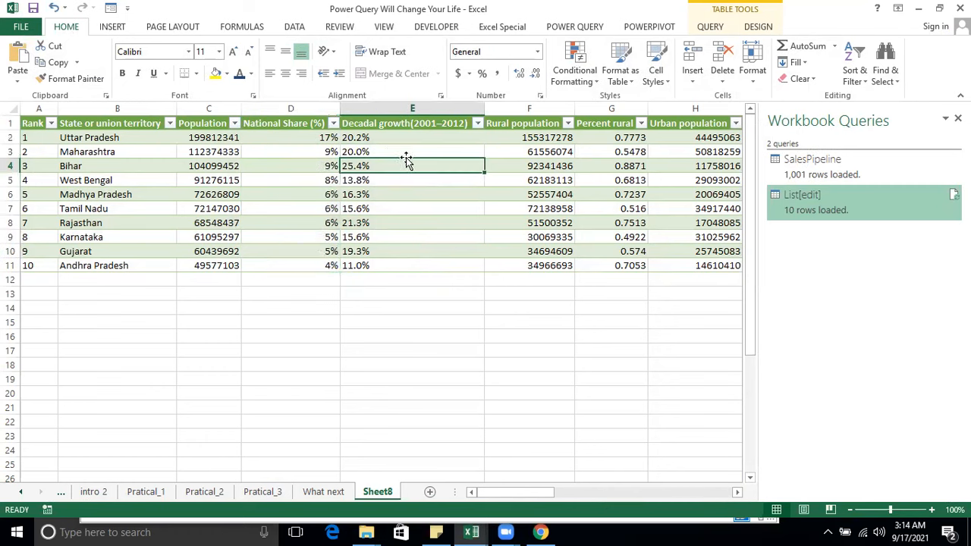
{"action": "left_click", "coordinate": [363, 223]}
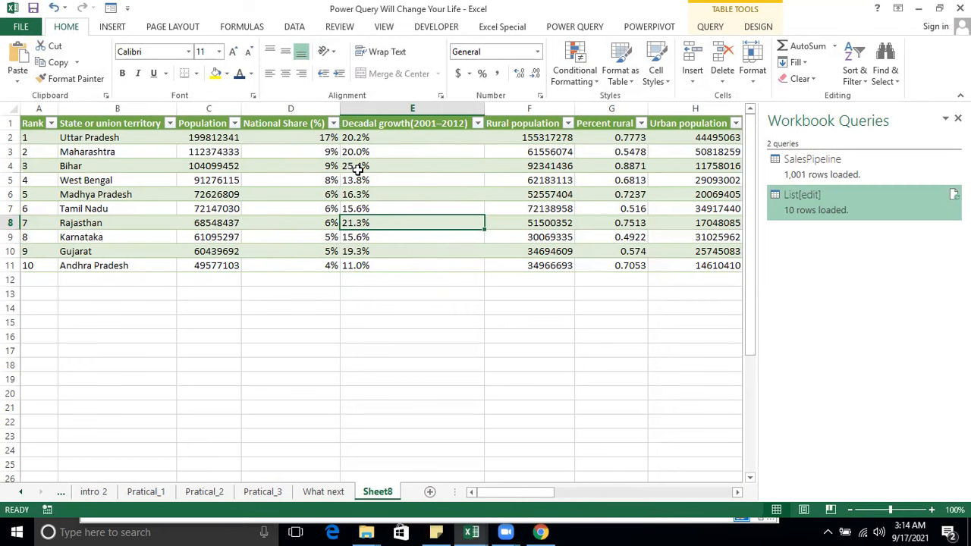
Show the Pratical_3 sheet, switch to File Explorer, and open Master Database - Updated from the Data folder
{"action": "left_click", "coordinate": [262, 492]}
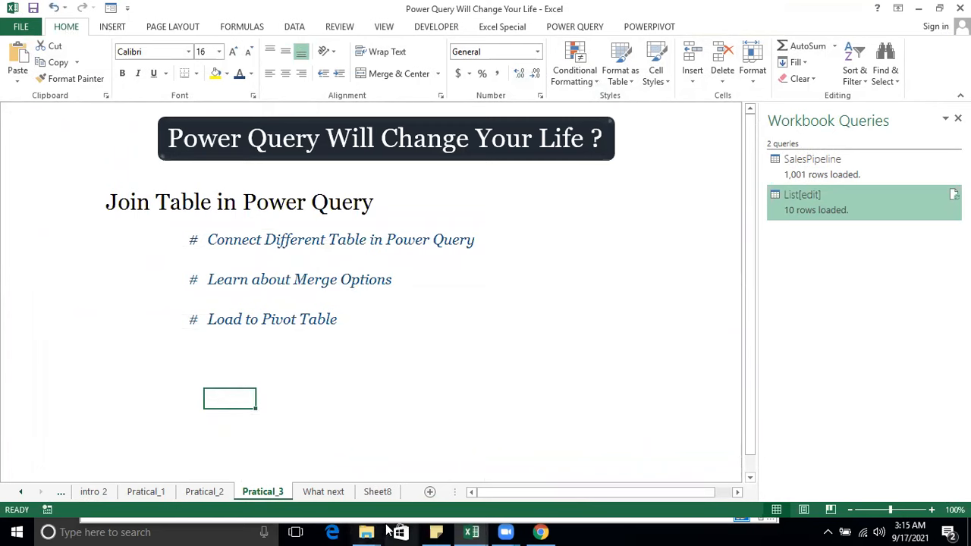
{"action": "mouse_move", "coordinate": [366, 532]}
{"action": "left_click", "coordinate": [316, 492]}
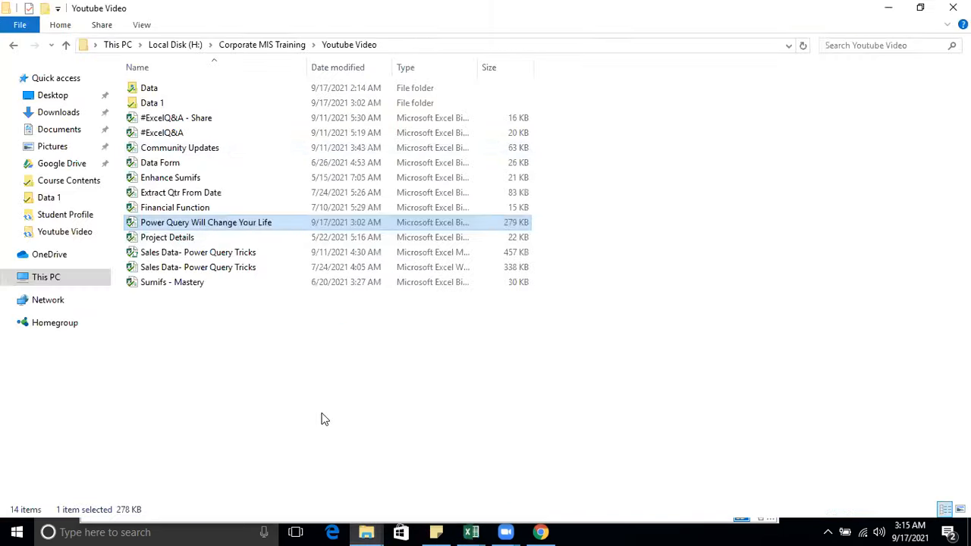
{"action": "double_click", "coordinate": [241, 90]}
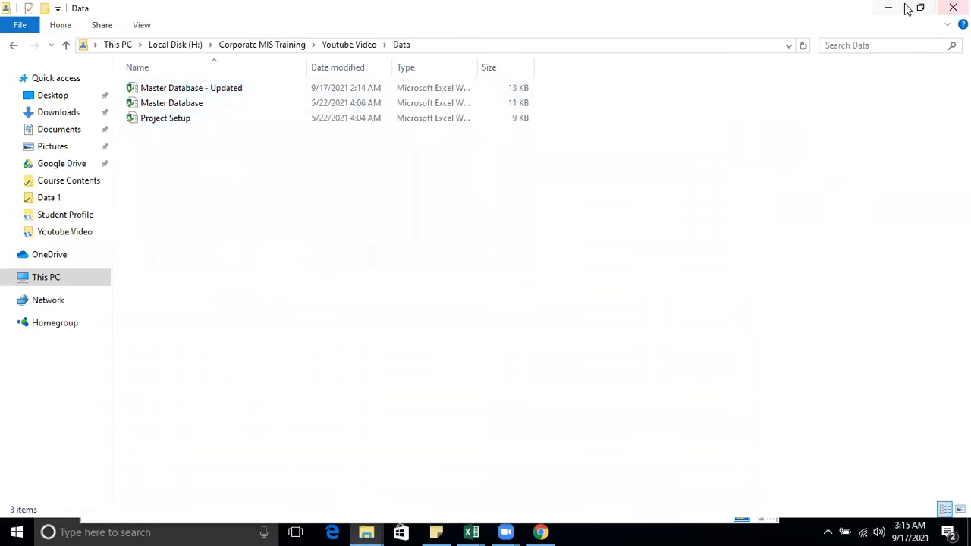
{"action": "double_click", "coordinate": [213, 87]}
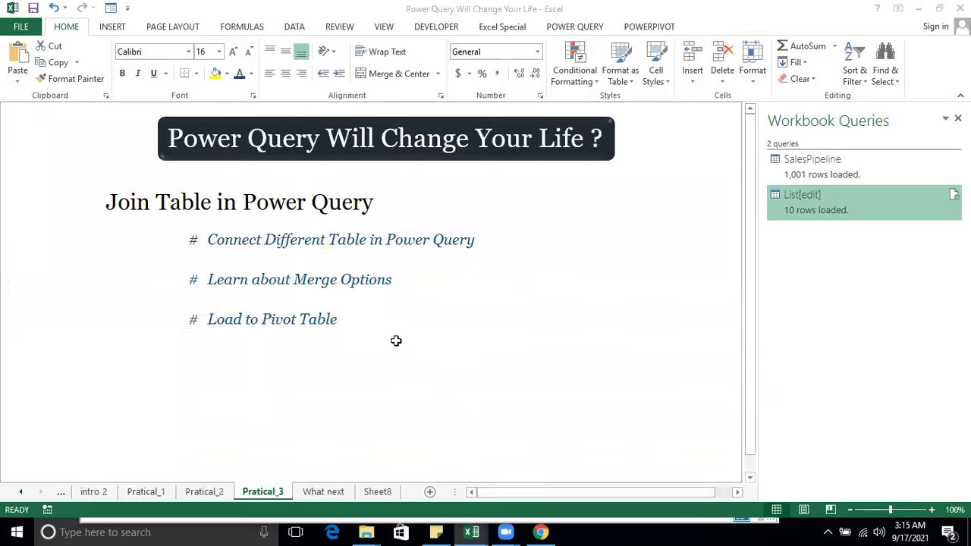
Examine the Employee ID, Department and Position columns on the Department sheet and switch to the Rate Card sheet
{"action": "left_click", "coordinate": [105, 494]}
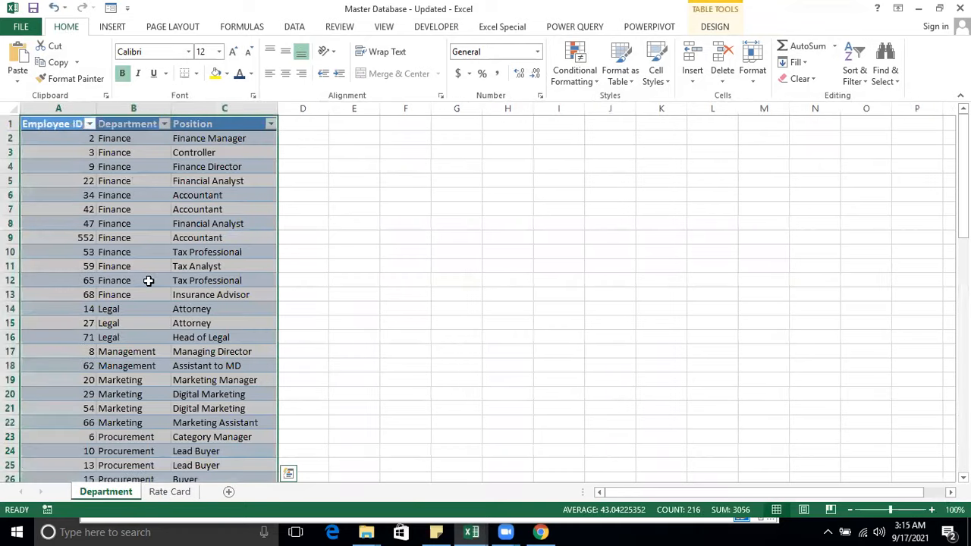
{"action": "left_click", "coordinate": [62, 113]}
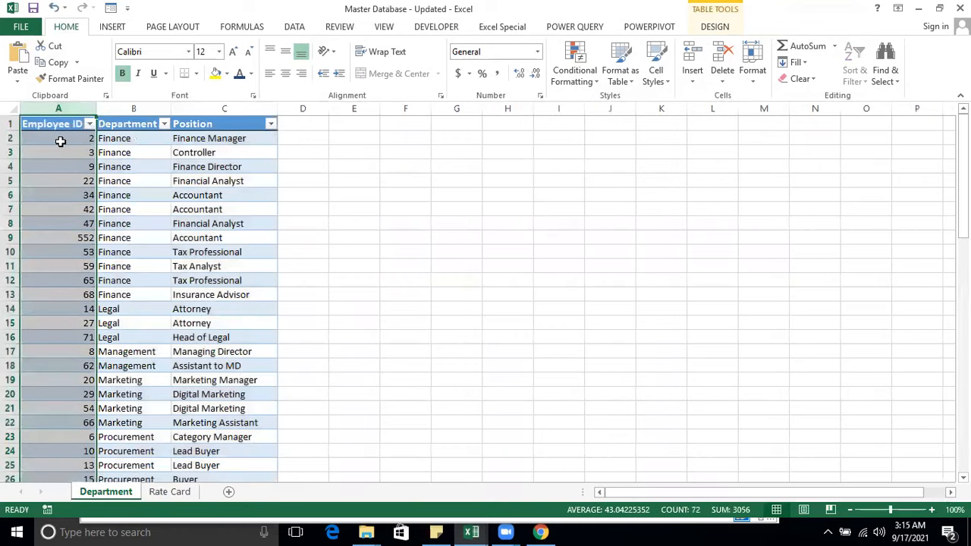
{"action": "left_click", "coordinate": [130, 113]}
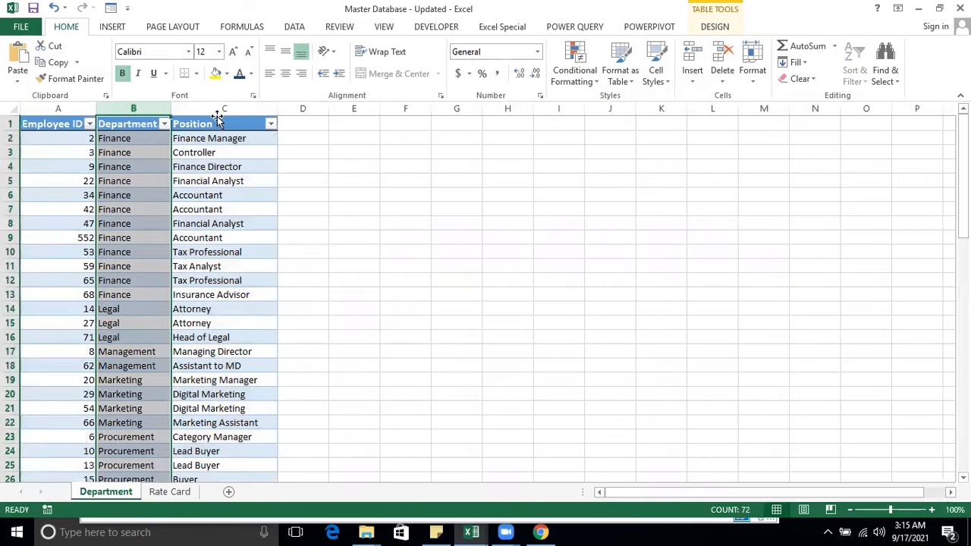
{"action": "left_click", "coordinate": [217, 112]}
{"action": "left_click", "coordinate": [296, 139]}
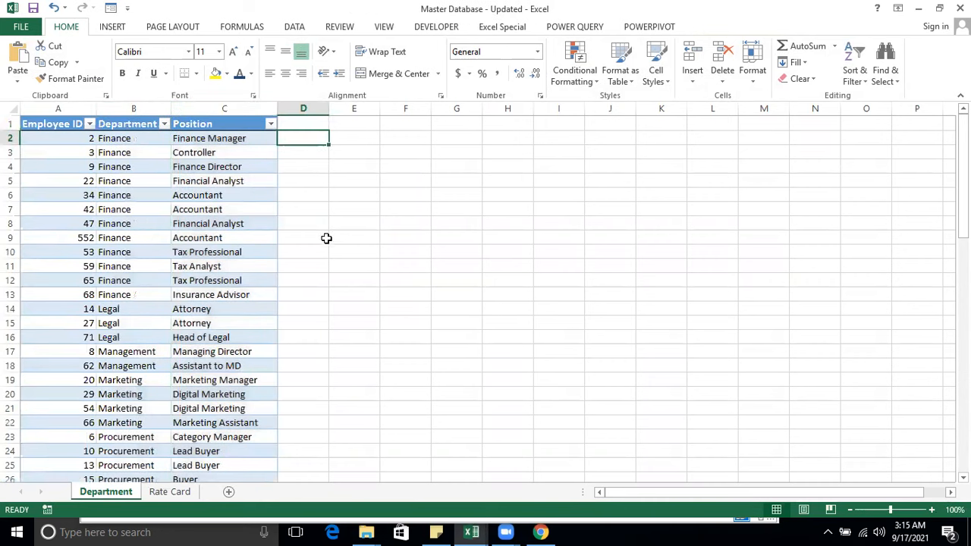
{"action": "left_click", "coordinate": [171, 493]}
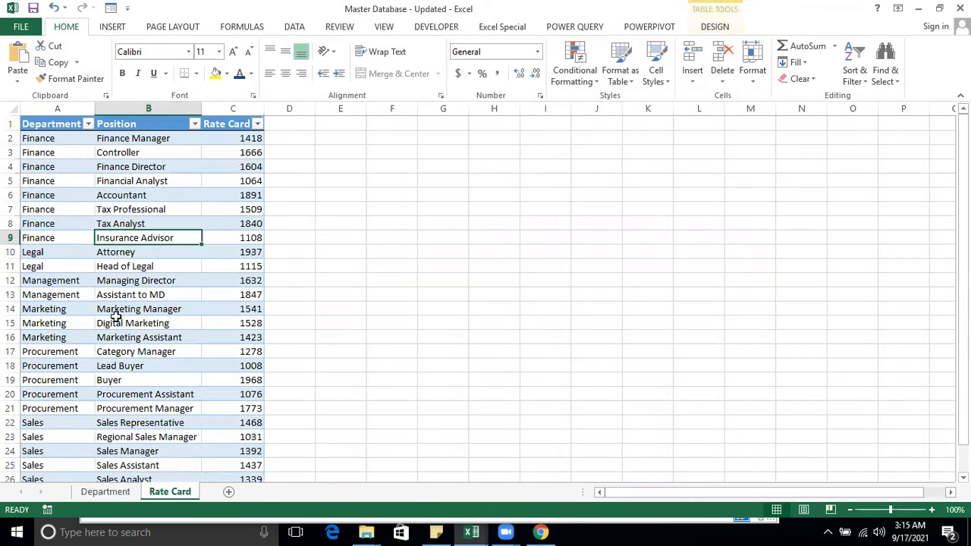
Compare the Department and Position columns shared by the Rate Card and Department sheets
{"action": "left_click", "coordinate": [58, 109]}
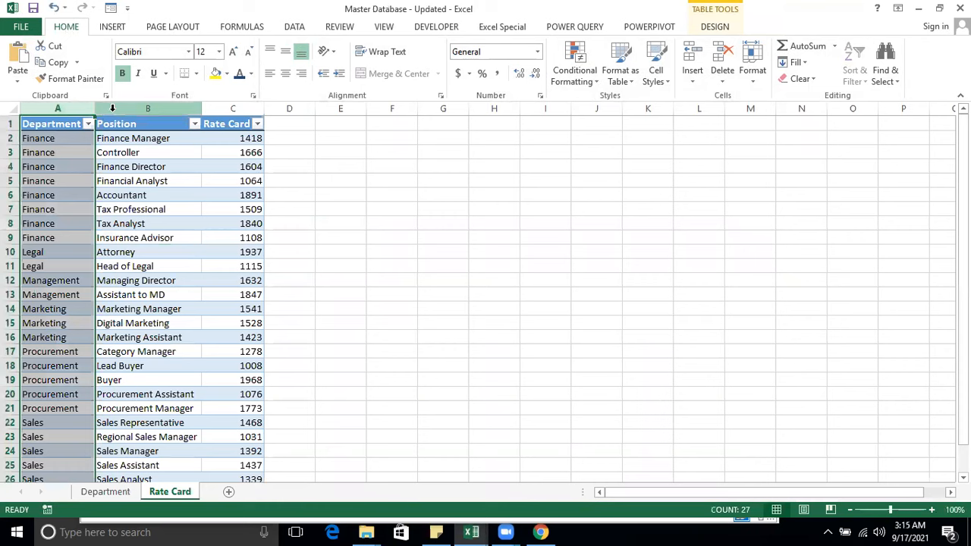
{"action": "left_click", "coordinate": [112, 108], "text": "shift"}
{"action": "left_click", "coordinate": [108, 493]}
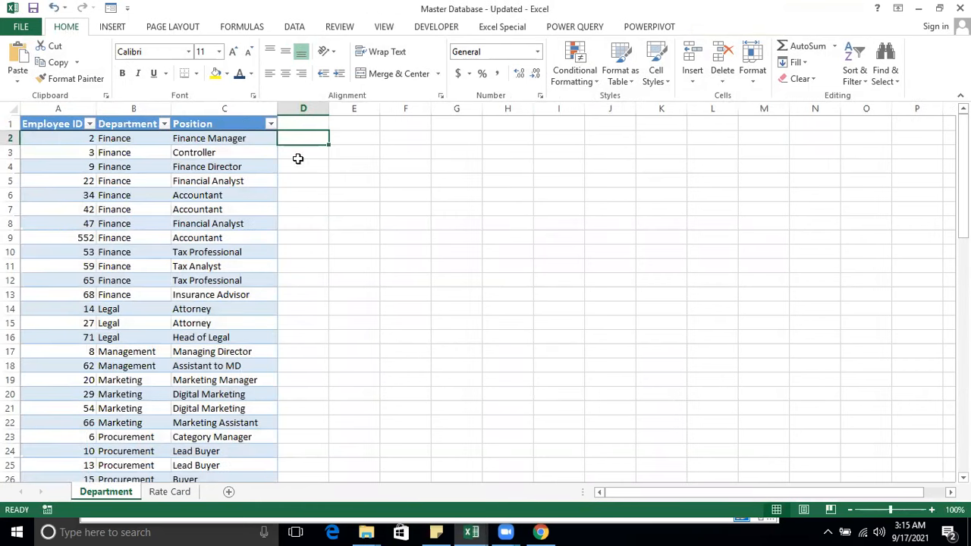
{"action": "left_click", "coordinate": [169, 492]}
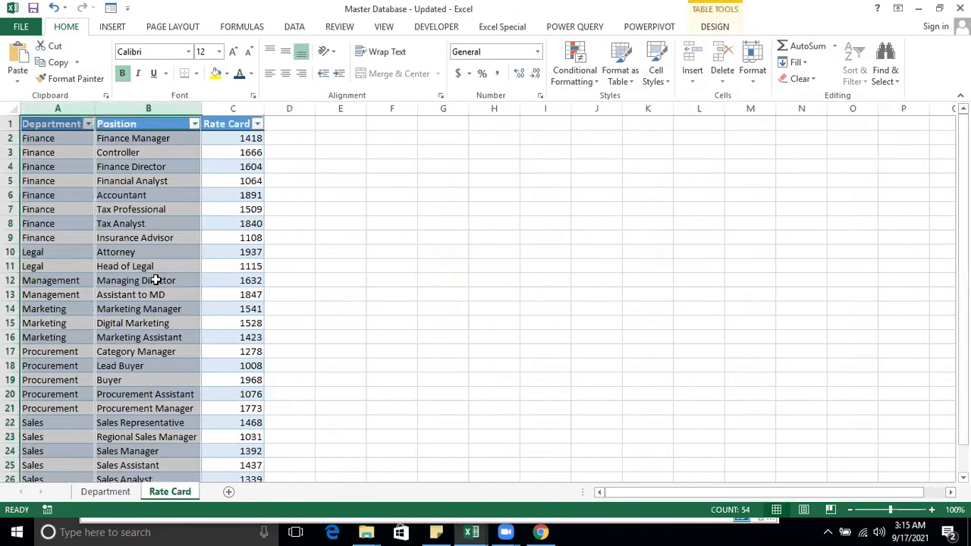
{"action": "left_click", "coordinate": [106, 491]}
{"action": "left_click_drag", "start_coordinate": [144, 109], "coordinate": [206, 108]}
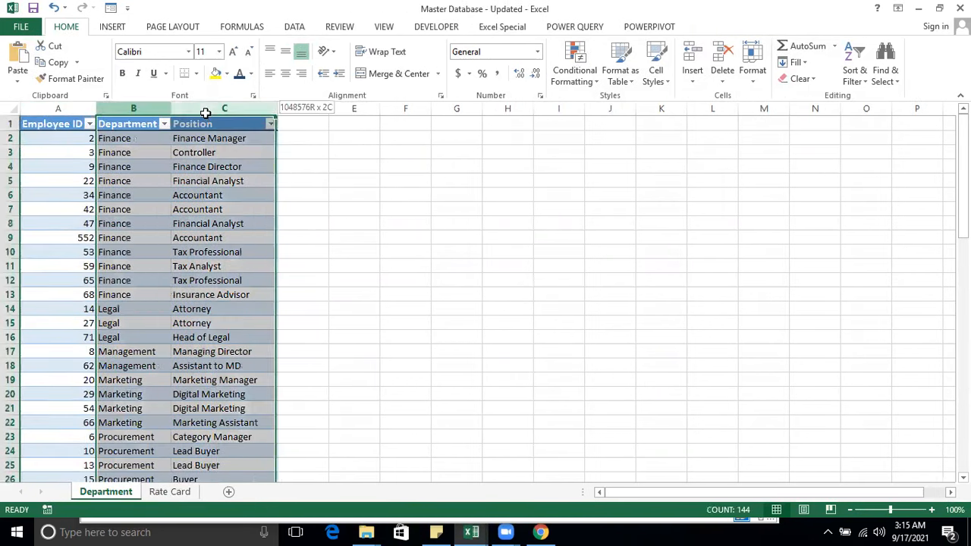
{"action": "left_click", "coordinate": [169, 492]}
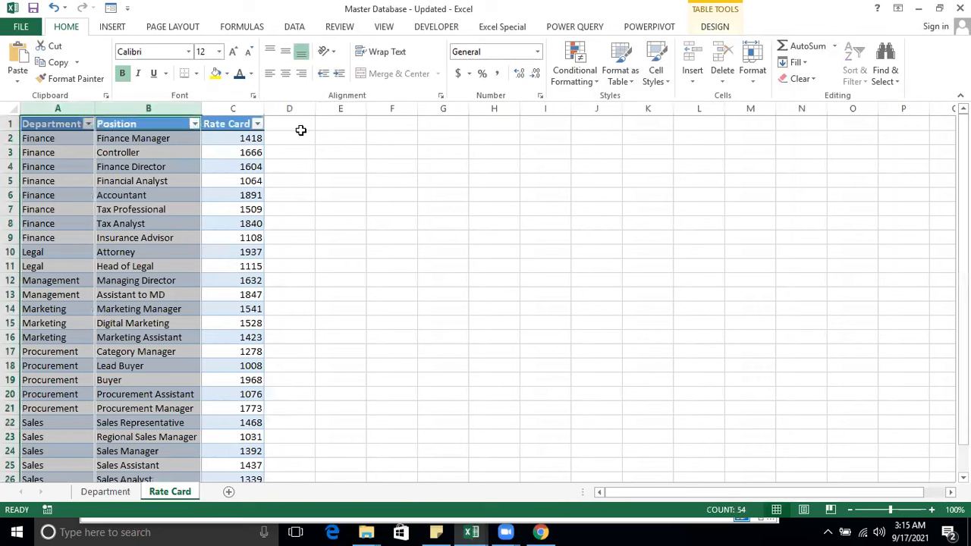
{"action": "left_click", "coordinate": [297, 126]}
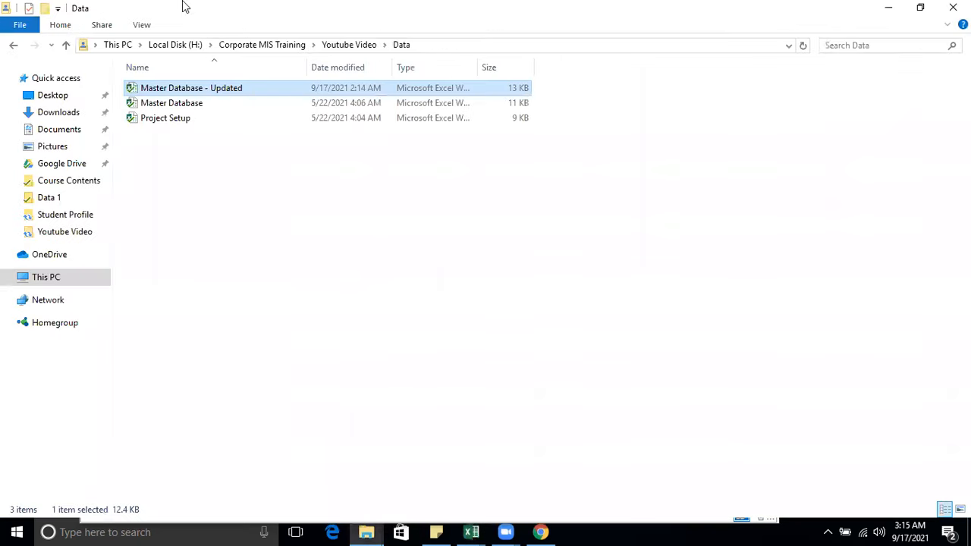
Import the Excel workbook Master Database - Updated from the Data folder into Power Query, using the folder path from File Explorer
{"action": "left_click", "coordinate": [429, 47]}
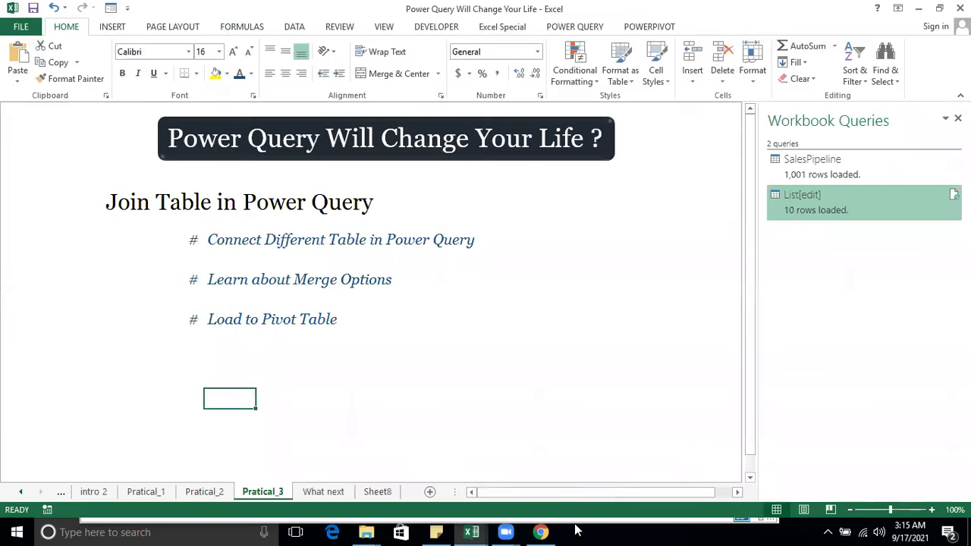
{"action": "left_click", "coordinate": [574, 26]}
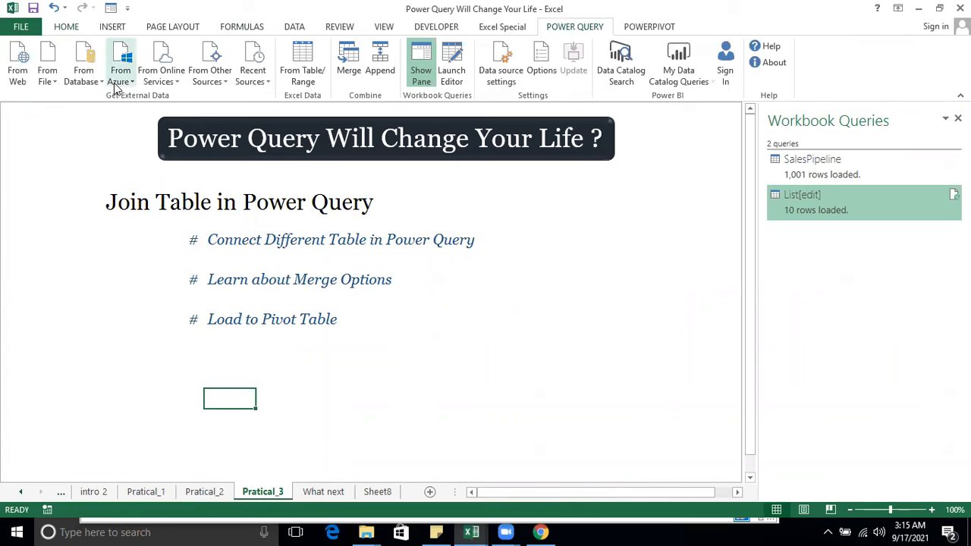
{"action": "left_click", "coordinate": [57, 89]}
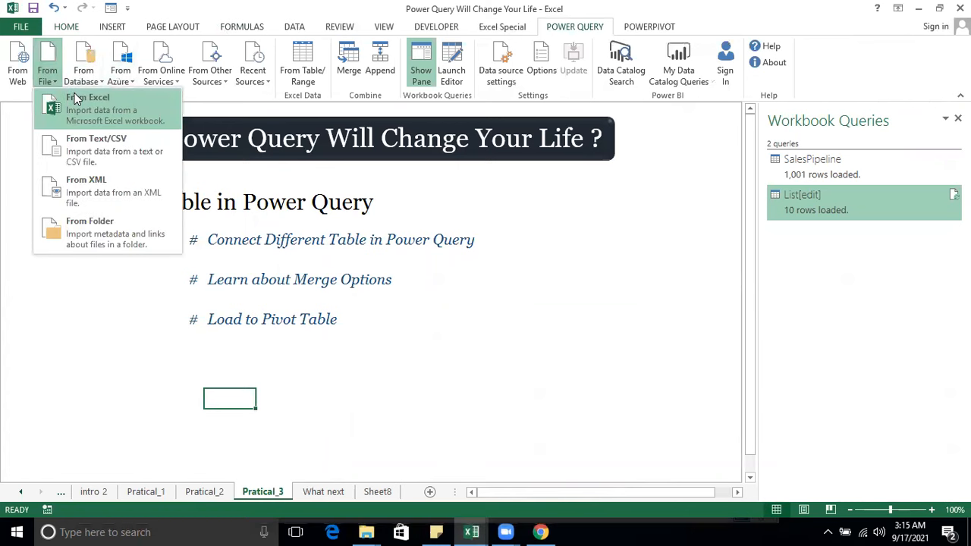
{"action": "left_click", "coordinate": [75, 95]}
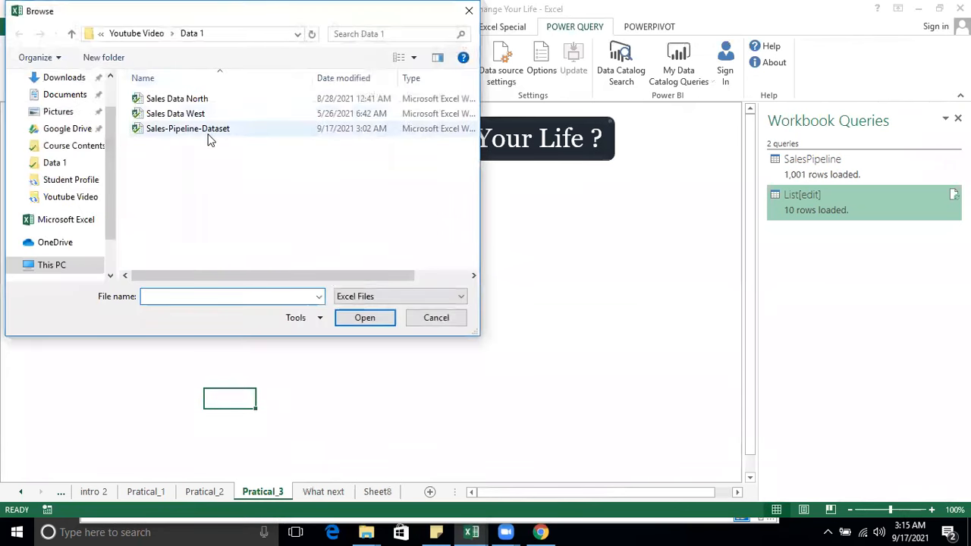
{"action": "left_click", "coordinate": [235, 35]}
{"action": "key", "text": "Return"}
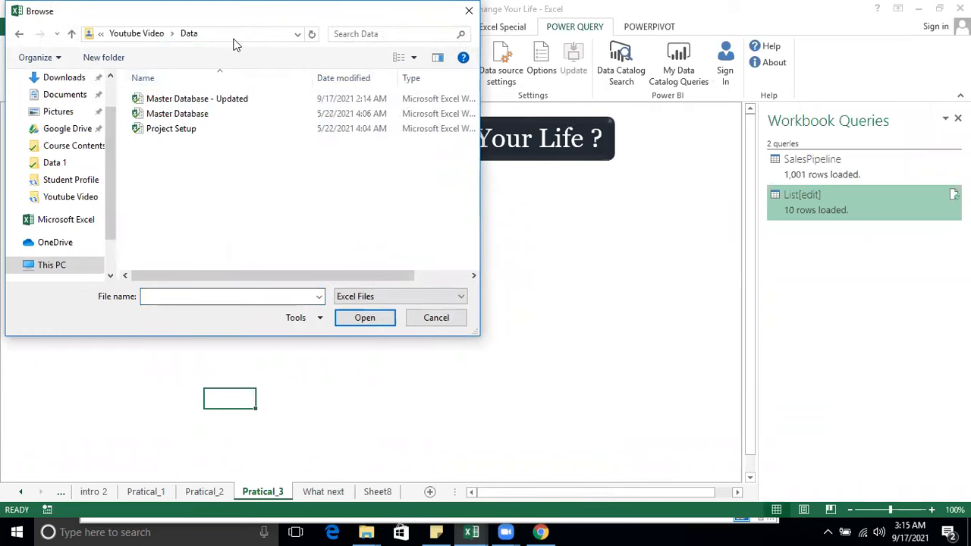
{"action": "left_click", "coordinate": [245, 99]}
{"action": "left_click", "coordinate": [366, 326]}
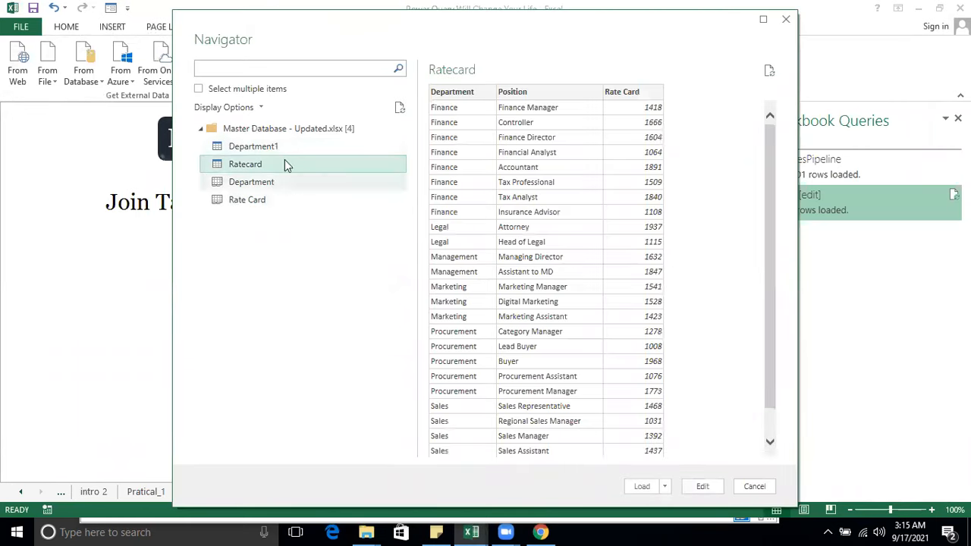
Preview the Department and Rate Card sheets, select both as multiple items, and open them for editing in Power Query
{"action": "left_click", "coordinate": [258, 183]}
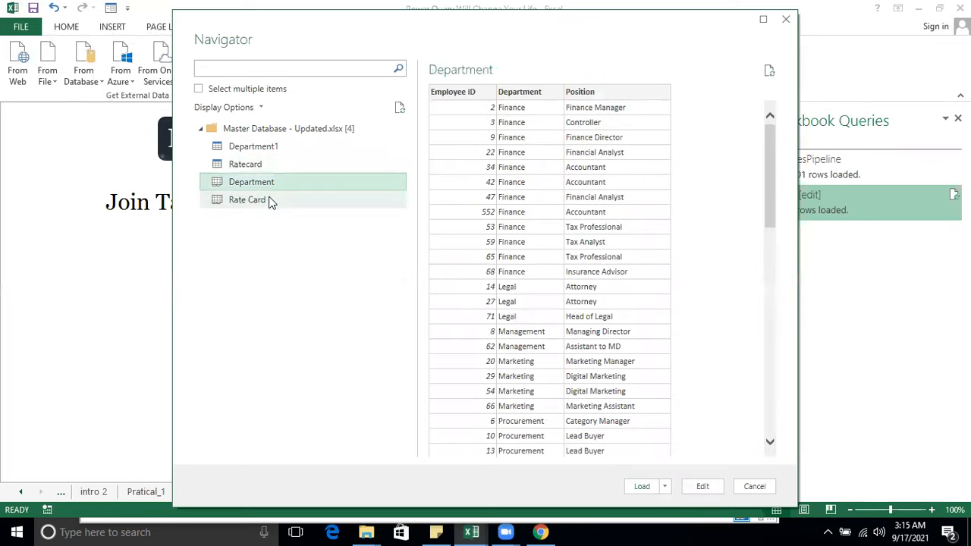
{"action": "left_click", "coordinate": [262, 201]}
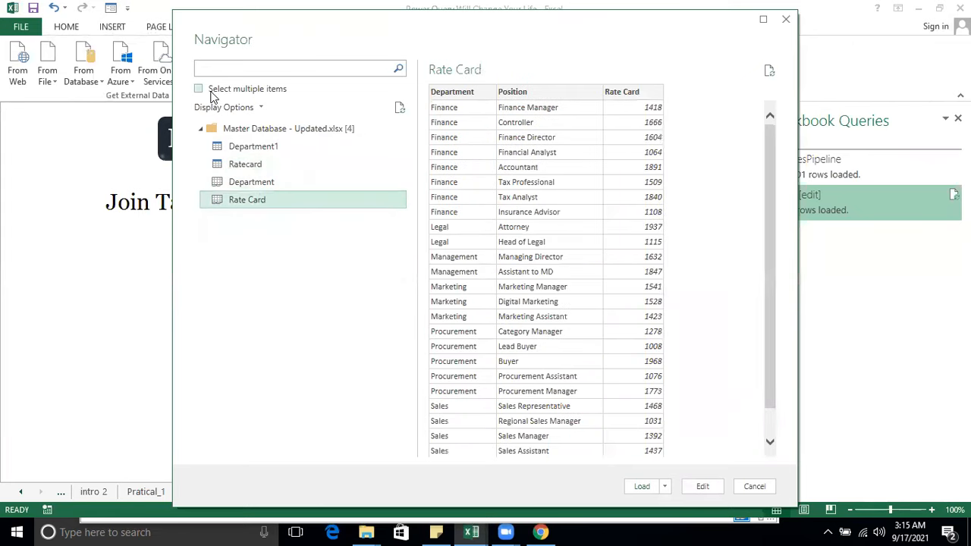
{"action": "left_click", "coordinate": [200, 89]}
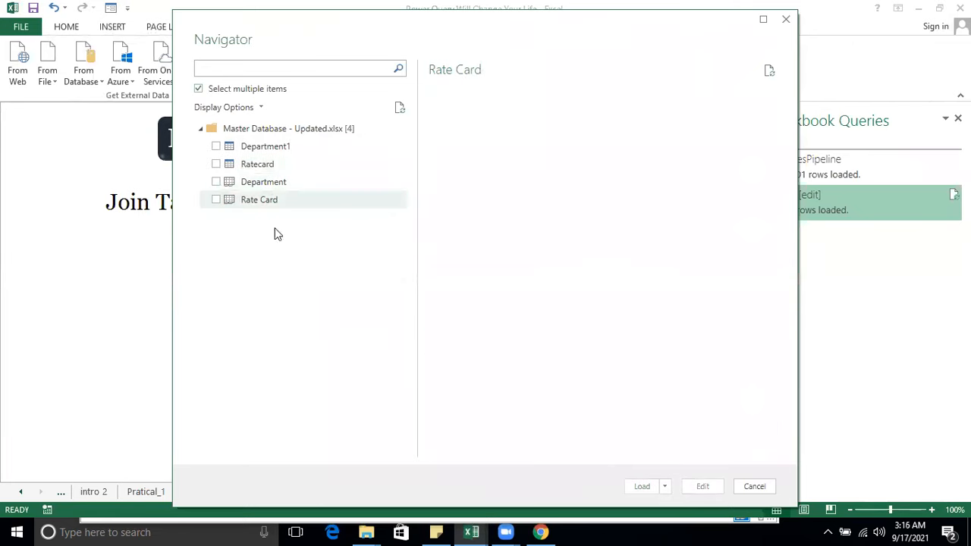
{"action": "left_click", "coordinate": [215, 183]}
{"action": "left_click", "coordinate": [217, 200]}
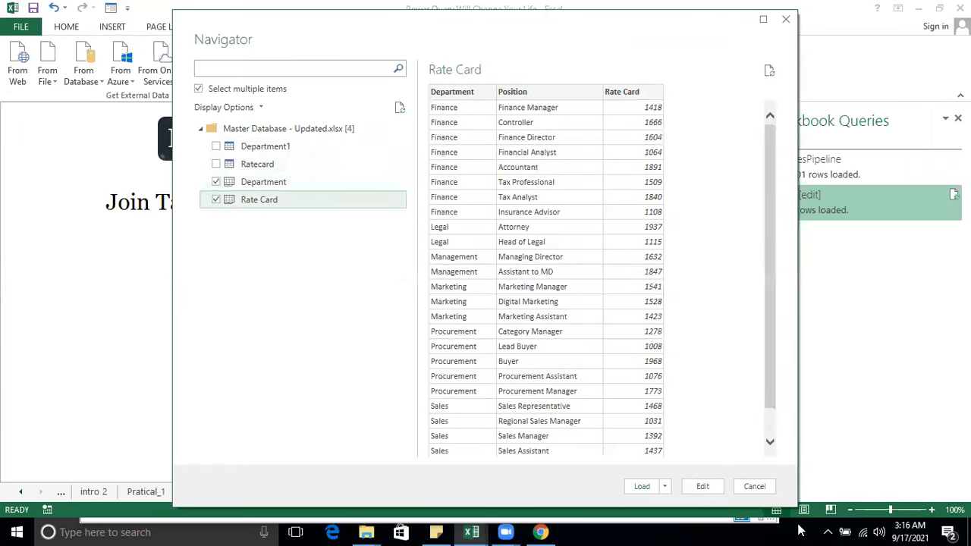
{"action": "left_click", "coordinate": [702, 488]}
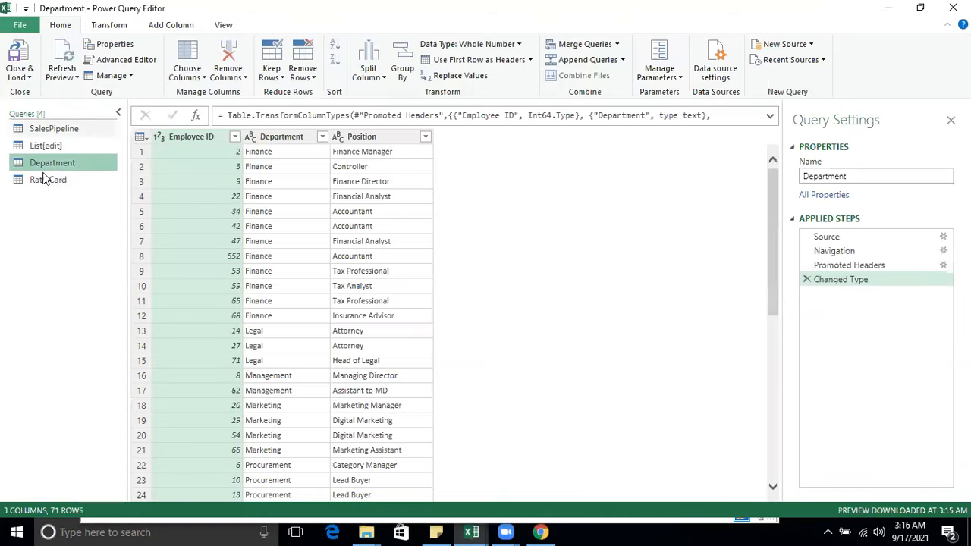
Look through the SalesPipeline, List[edit], Department and Rate Card queries, ending on the Department query's Position column
{"action": "left_click_drag", "start_coordinate": [52, 131], "coordinate": [52, 149]}
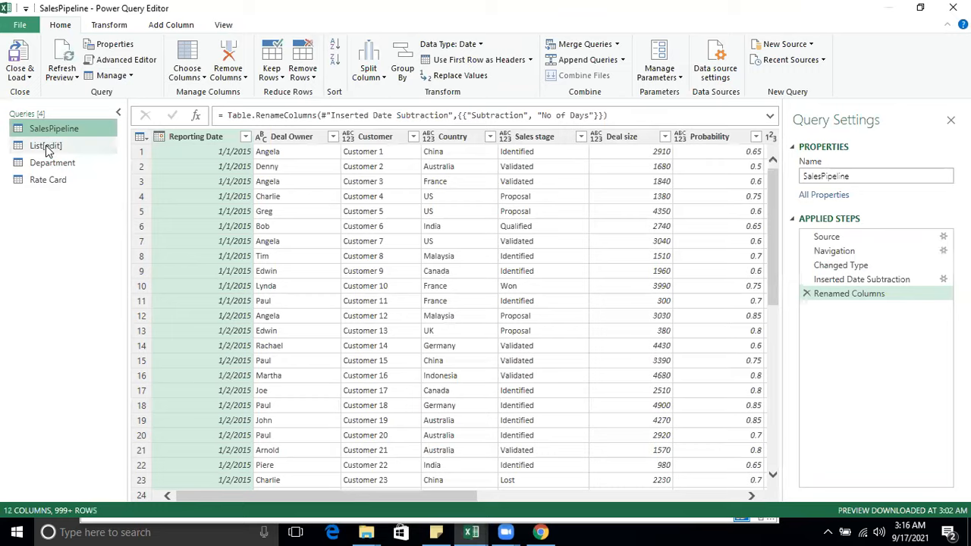
{"action": "left_click", "coordinate": [53, 148]}
{"action": "left_click", "coordinate": [56, 162]}
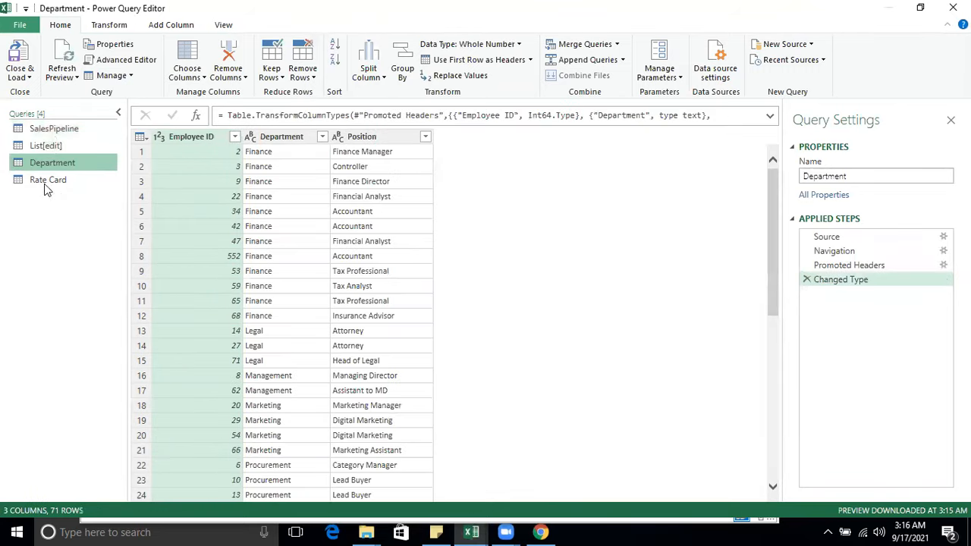
{"action": "left_click", "coordinate": [44, 182]}
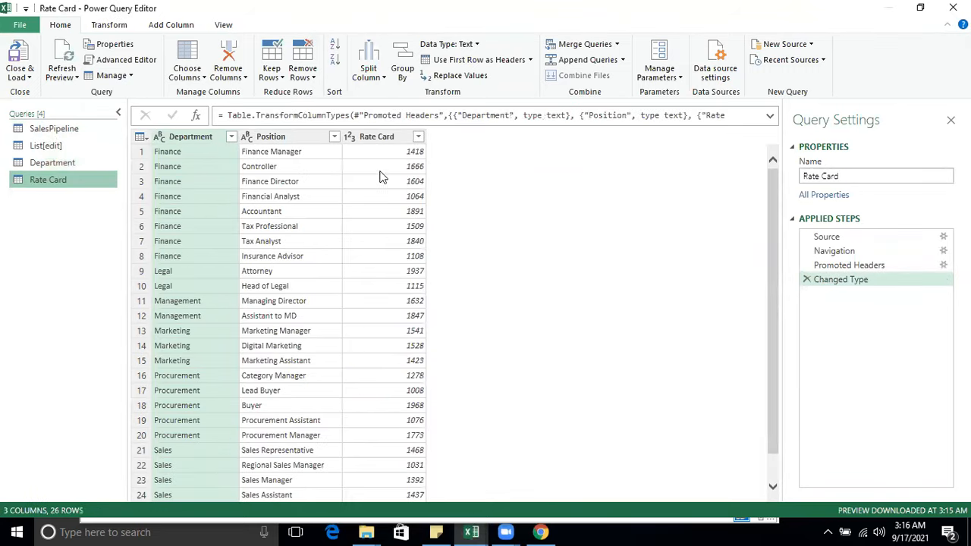
{"action": "left_click", "coordinate": [58, 164]}
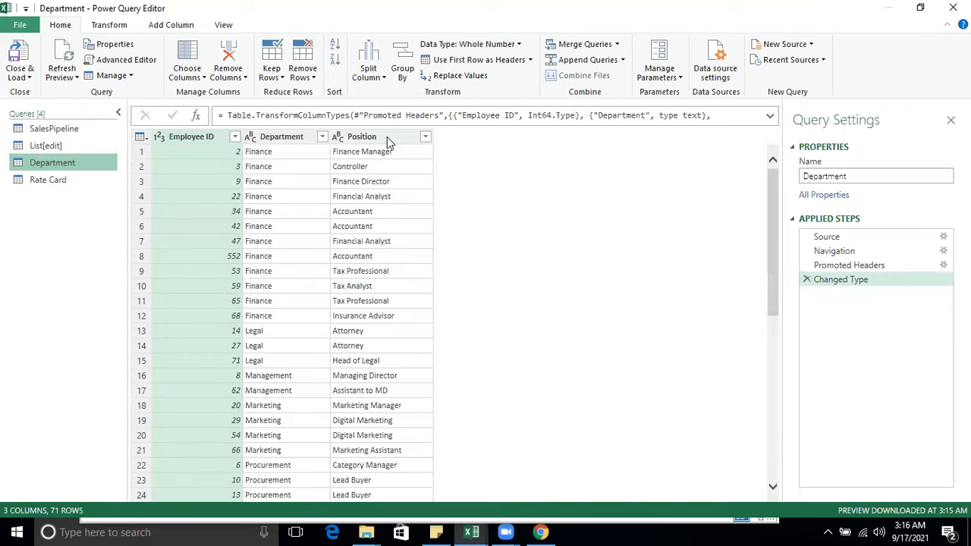
{"action": "left_click", "coordinate": [389, 143]}
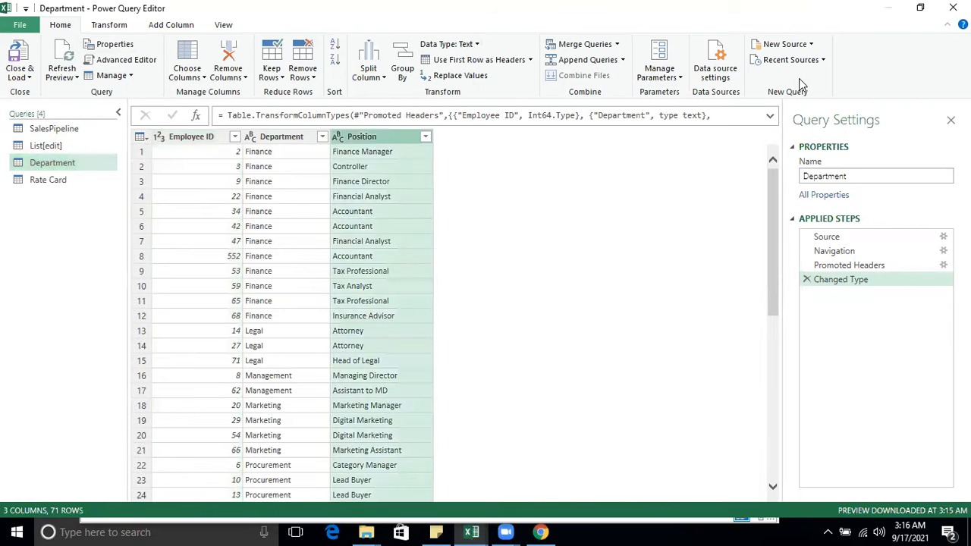
Start a merge of the Department query with Rate Card as the second table
{"action": "left_click", "coordinate": [592, 46]}
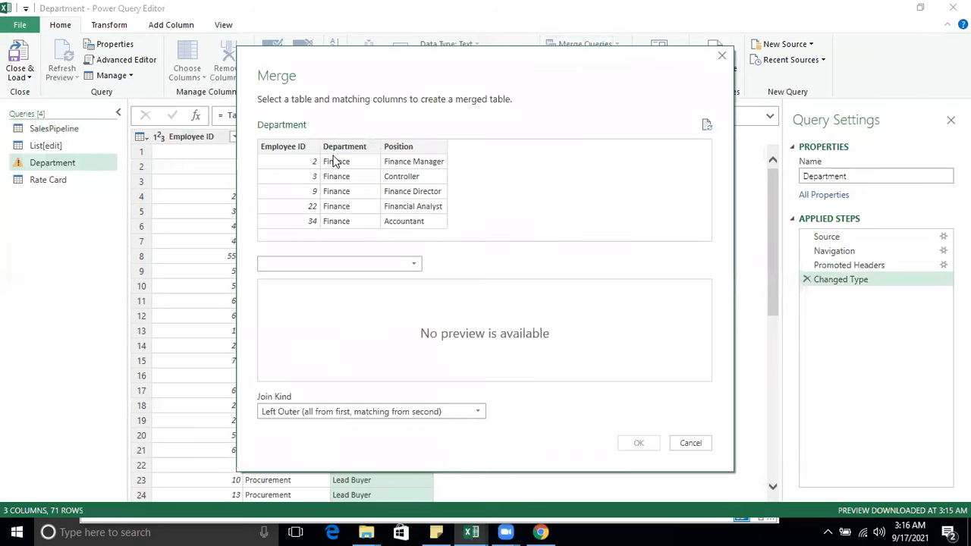
{"action": "left_click", "coordinate": [357, 148]}
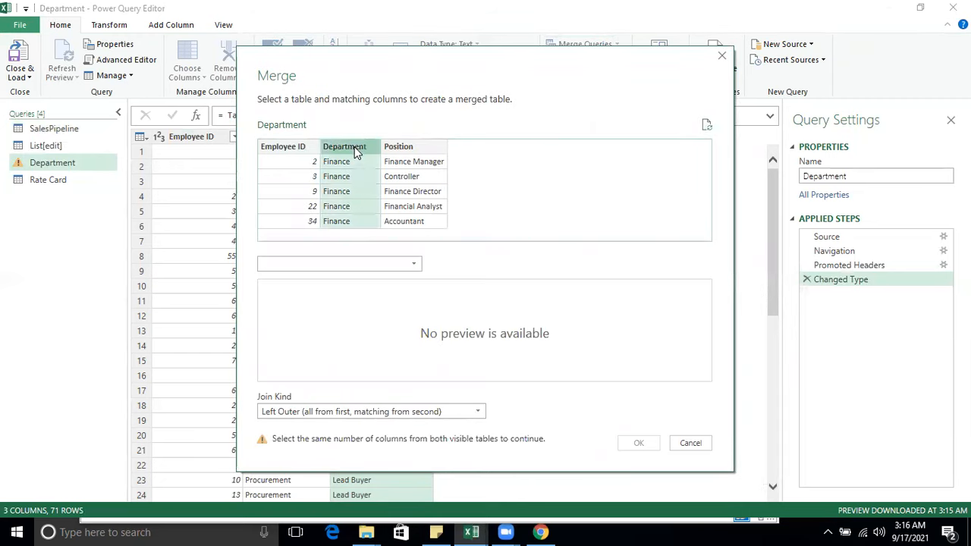
{"action": "left_click", "coordinate": [422, 172]}
{"action": "left_click", "coordinate": [362, 271]}
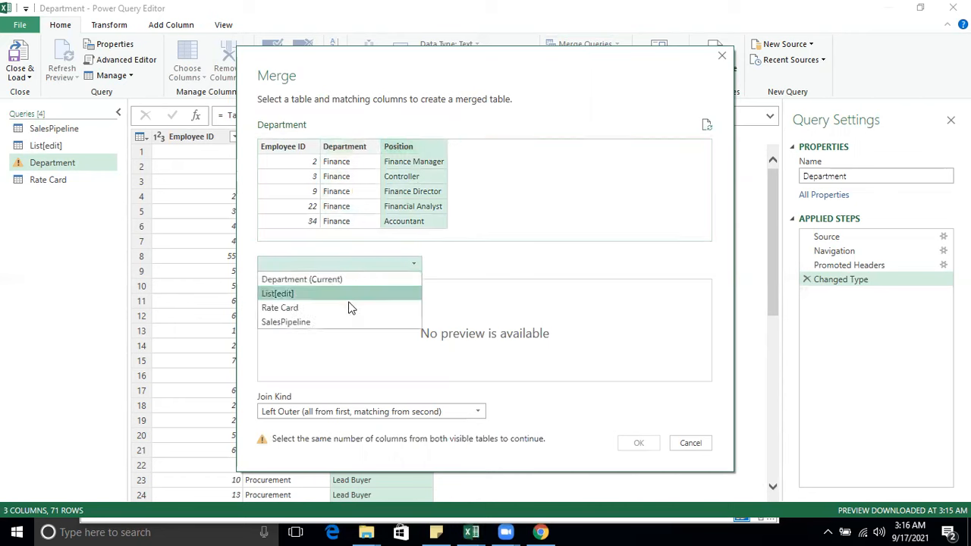
{"action": "left_click", "coordinate": [336, 310]}
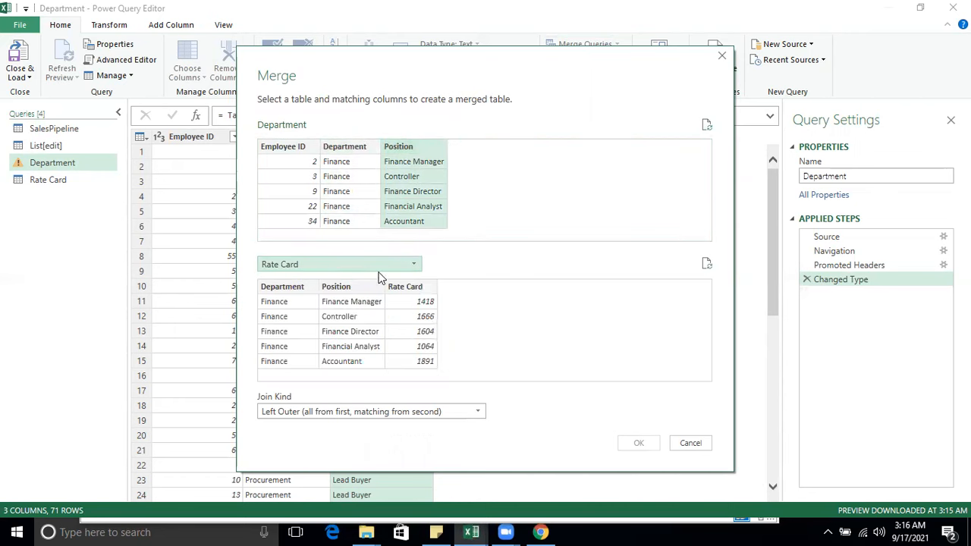
Match the two tables on their Department and Position columns, selected in the same order in each
{"action": "left_click", "coordinate": [342, 148]}
{"action": "left_click", "coordinate": [398, 148], "text": "ctrl"}
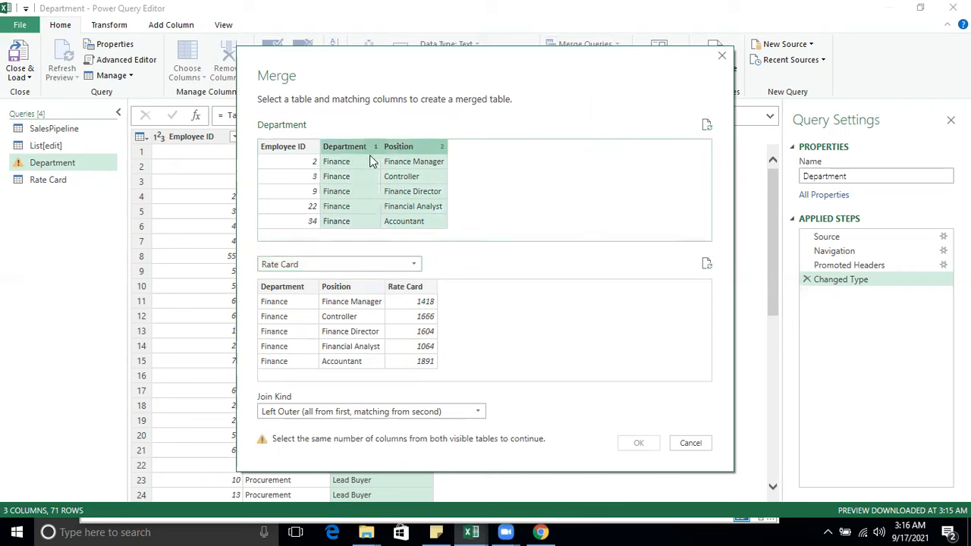
{"action": "left_click", "coordinate": [287, 289]}
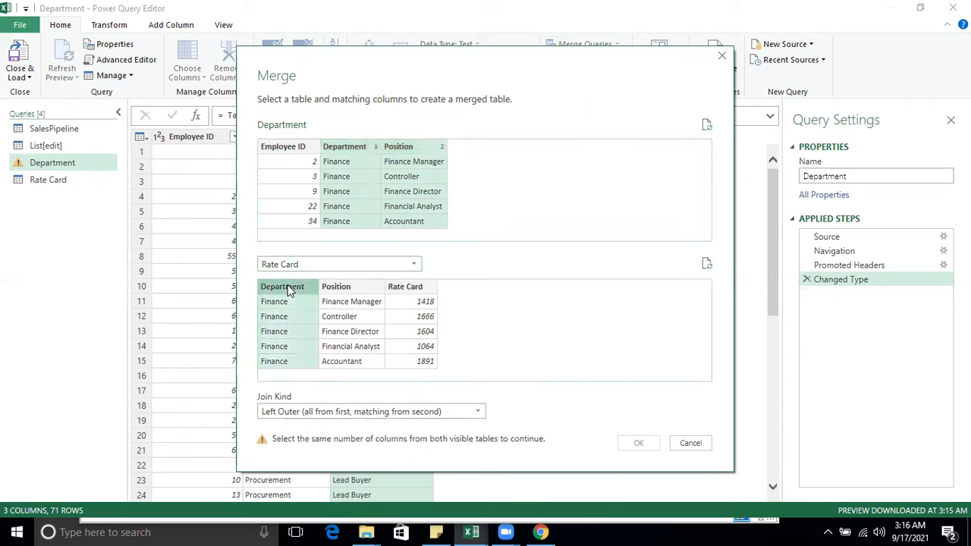
{"action": "left_click", "coordinate": [353, 288], "text": "ctrl"}
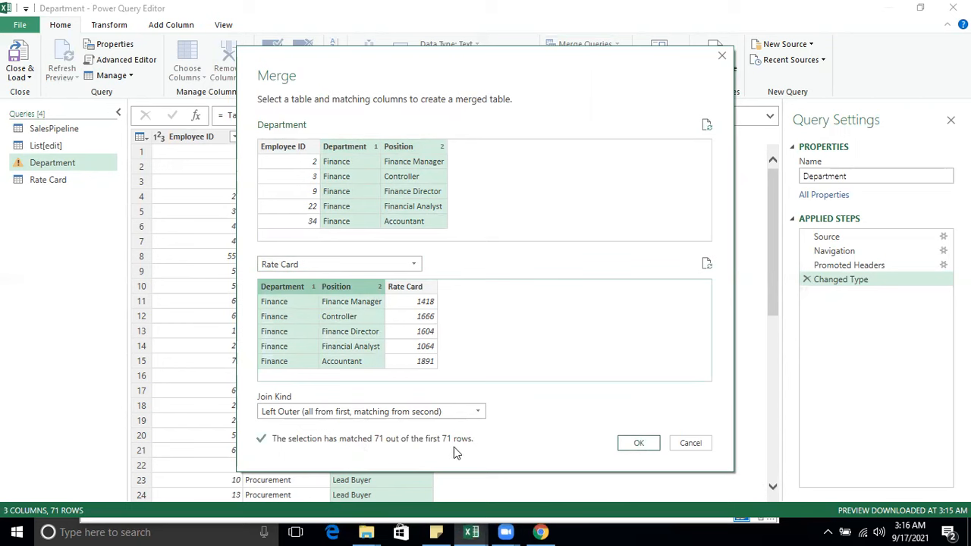
Review the available join kinds, keep Left Outer (all from first, matching from second), and complete the merge
{"action": "left_click", "coordinate": [327, 412]}
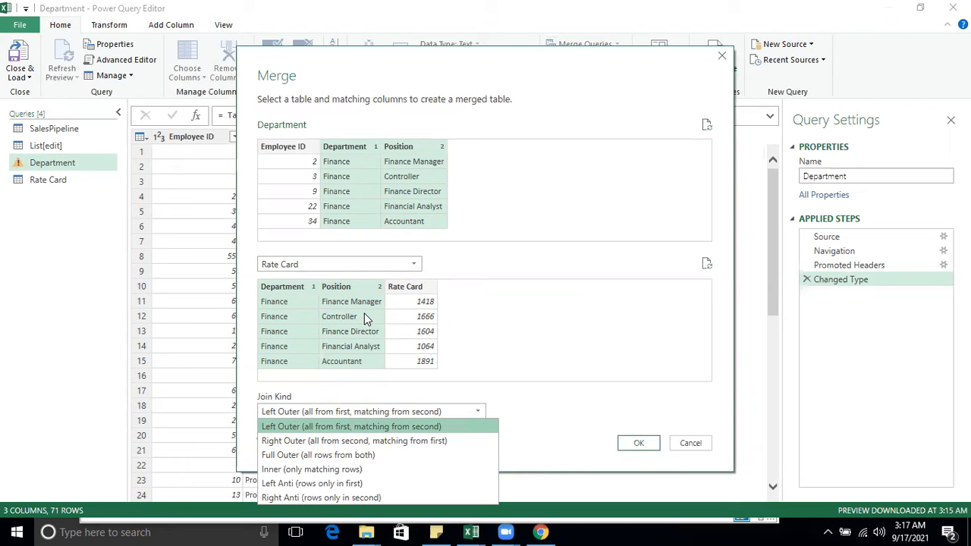
{"action": "key", "text": "Down"}
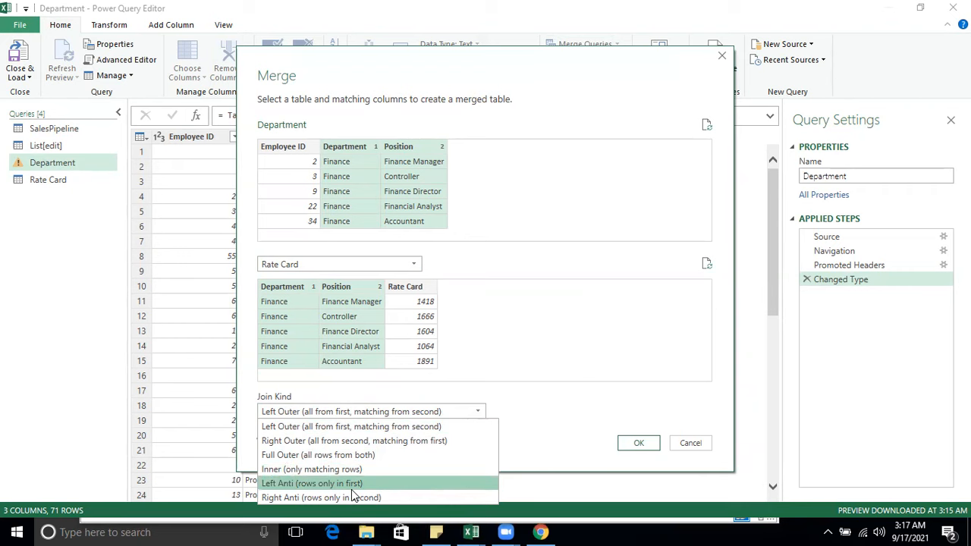
{"action": "left_click", "coordinate": [353, 427]}
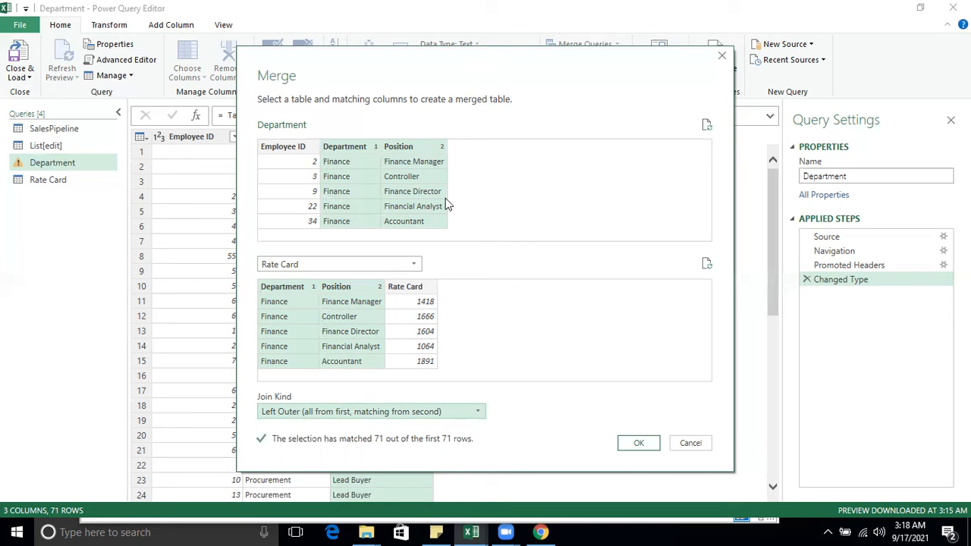
{"action": "left_click", "coordinate": [639, 443]}
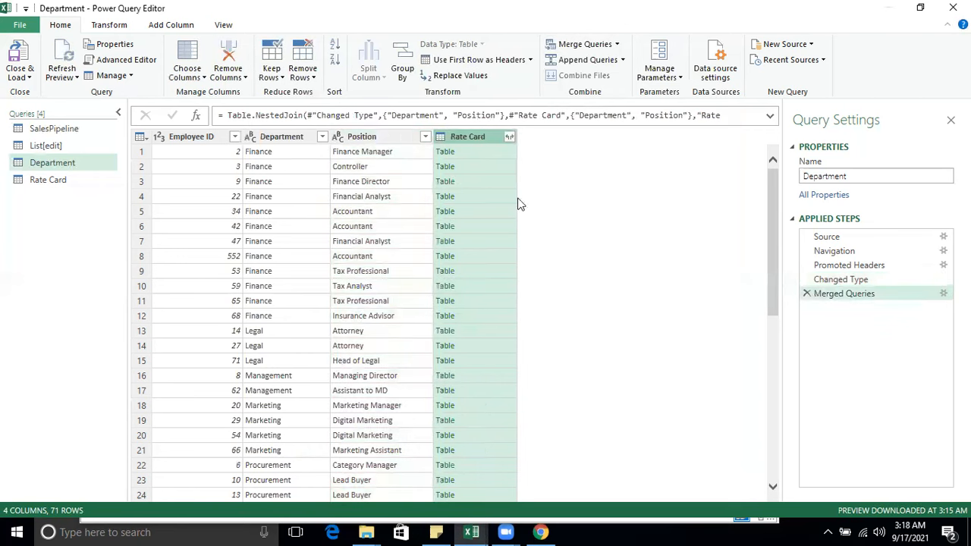
Expand the merged Rate Card column with only its Rate Card field, keeping the original column name as prefix
{"action": "left_click", "coordinate": [509, 138]}
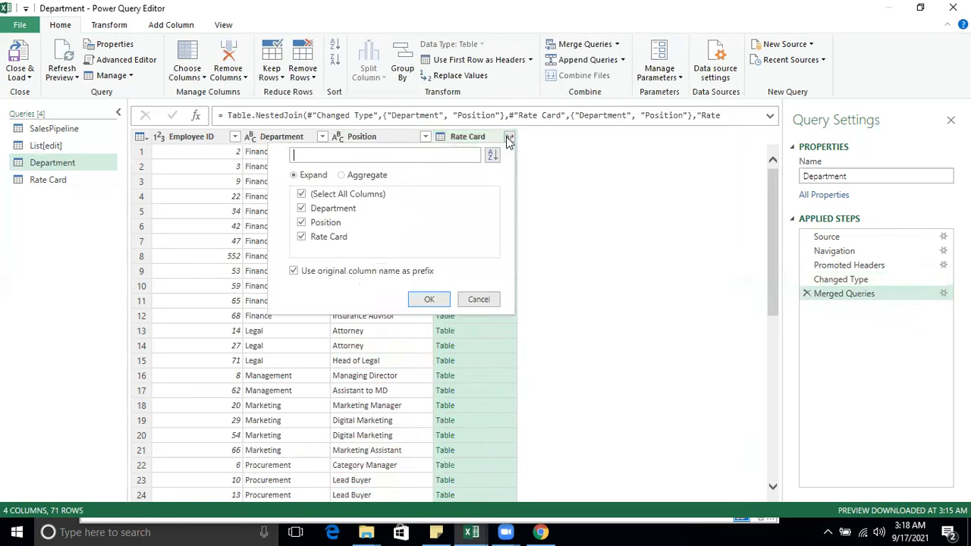
{"action": "left_click", "coordinate": [302, 194]}
{"action": "left_click", "coordinate": [304, 237]}
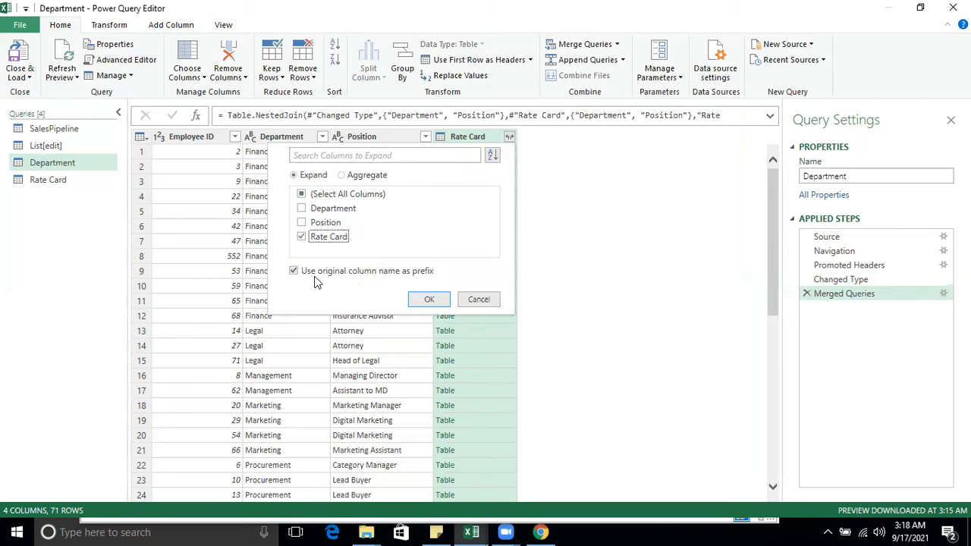
{"action": "left_click", "coordinate": [433, 303]}
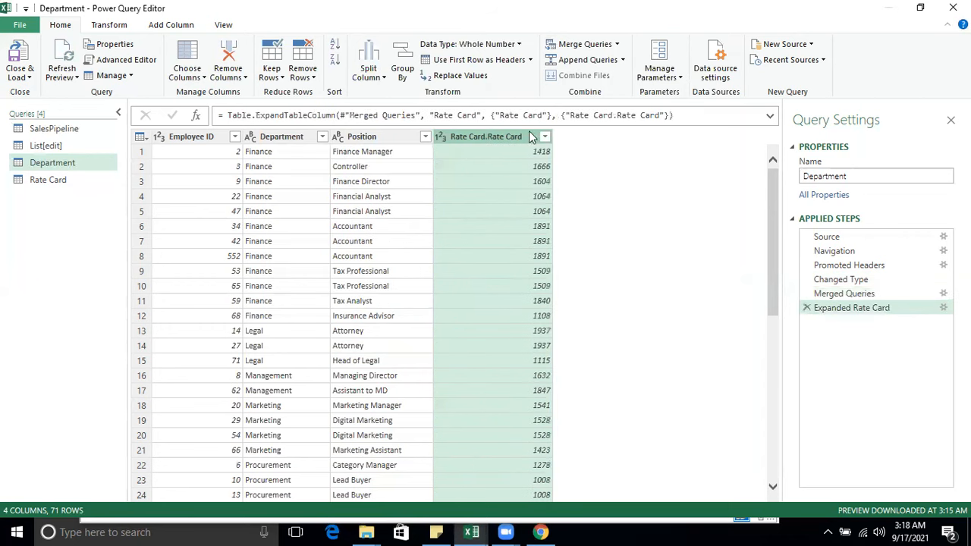
Check the expanded rates against the department and position in the first three rows of the Department query
{"action": "left_click", "coordinate": [524, 152]}
{"action": "left_click", "coordinate": [357, 156]}
{"action": "left_click", "coordinate": [273, 156]}
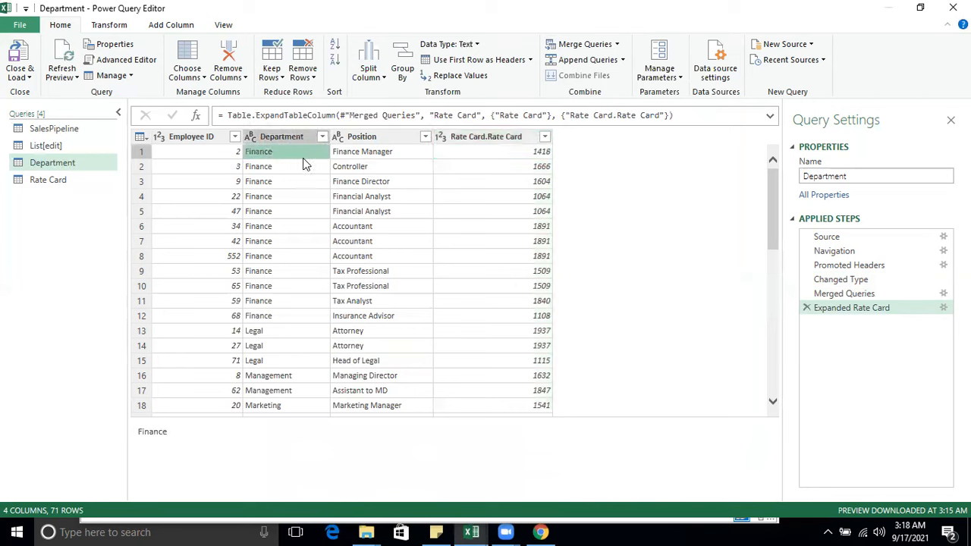
{"action": "left_click", "coordinate": [370, 155]}
{"action": "left_click", "coordinate": [538, 155]}
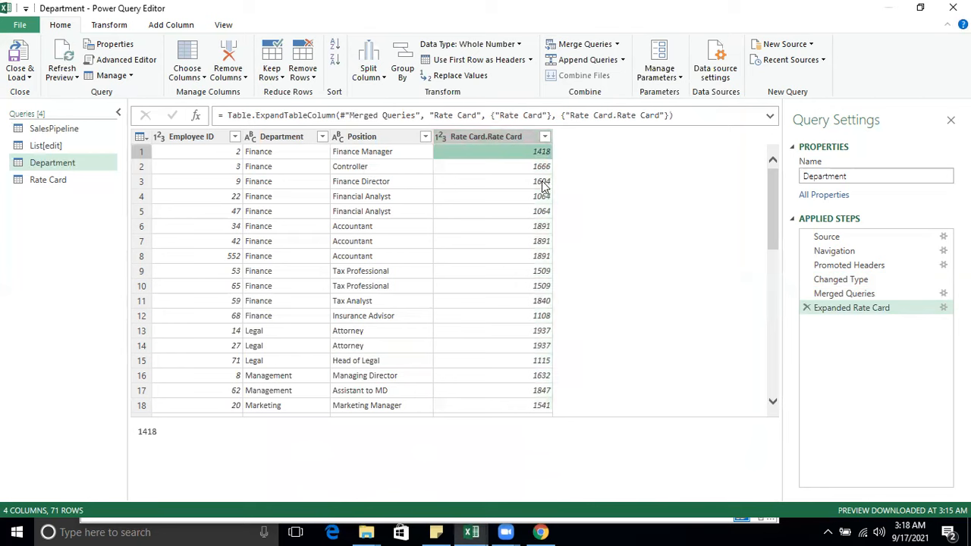
{"action": "left_click", "coordinate": [539, 170]}
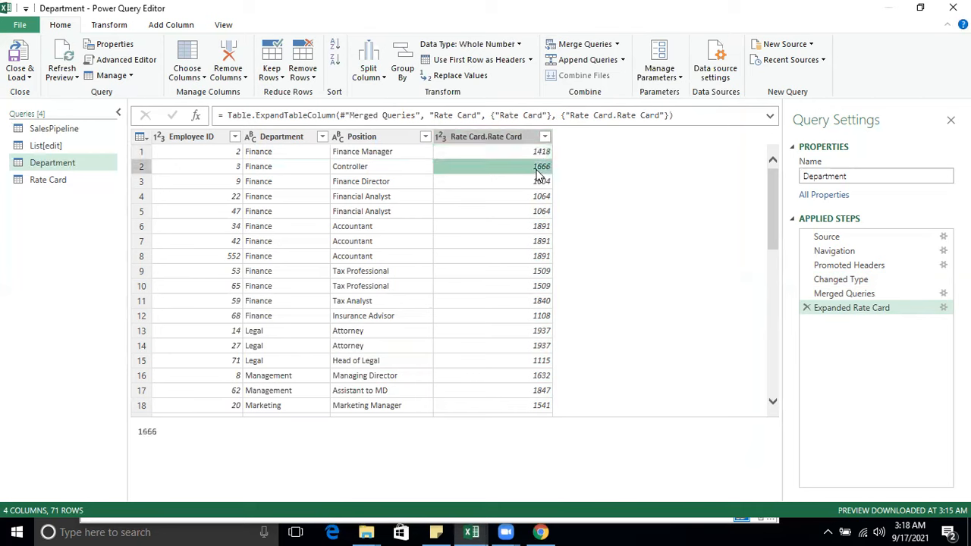
{"action": "left_click", "coordinate": [400, 184]}
{"action": "left_click", "coordinate": [540, 189]}
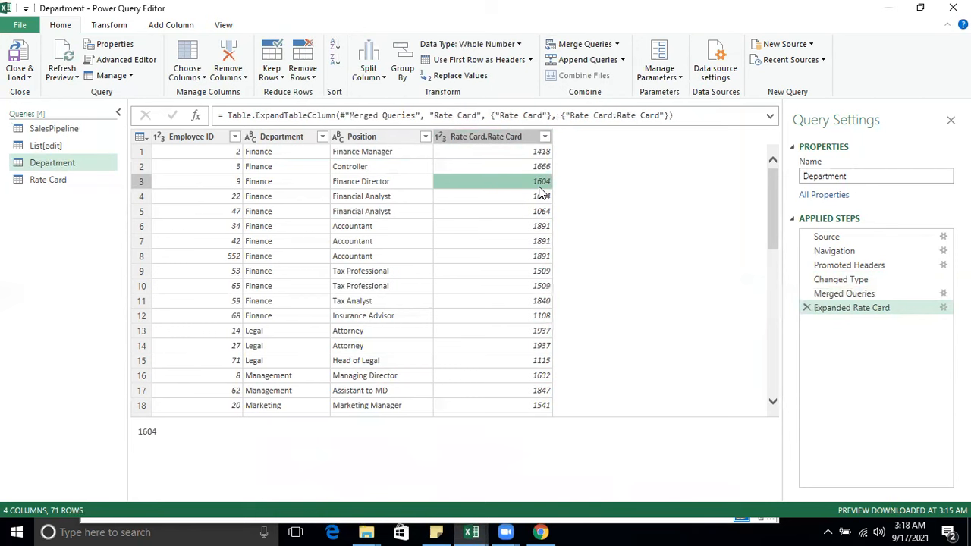
Close the query editor and load the new queries as tables in new worksheets
{"action": "left_click", "coordinate": [28, 79]}
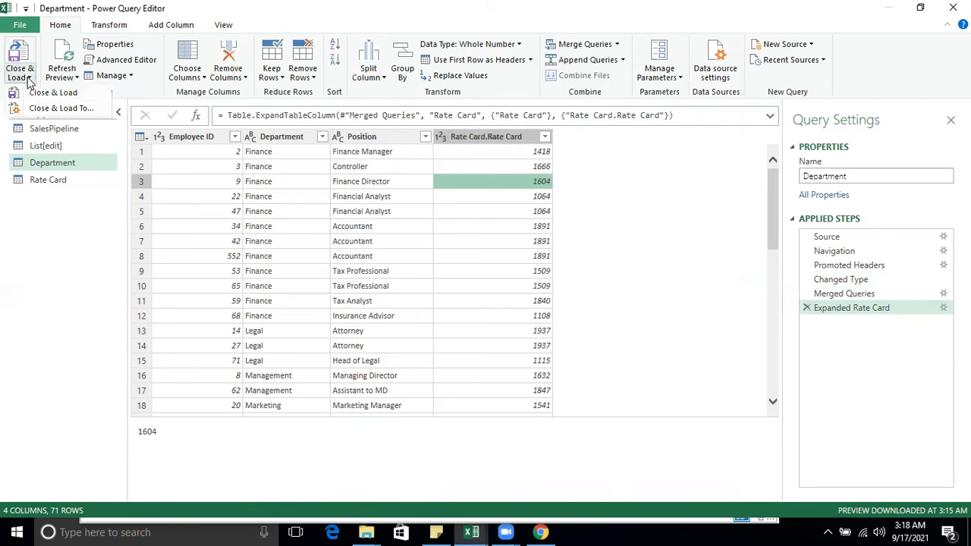
{"action": "left_click", "coordinate": [56, 111]}
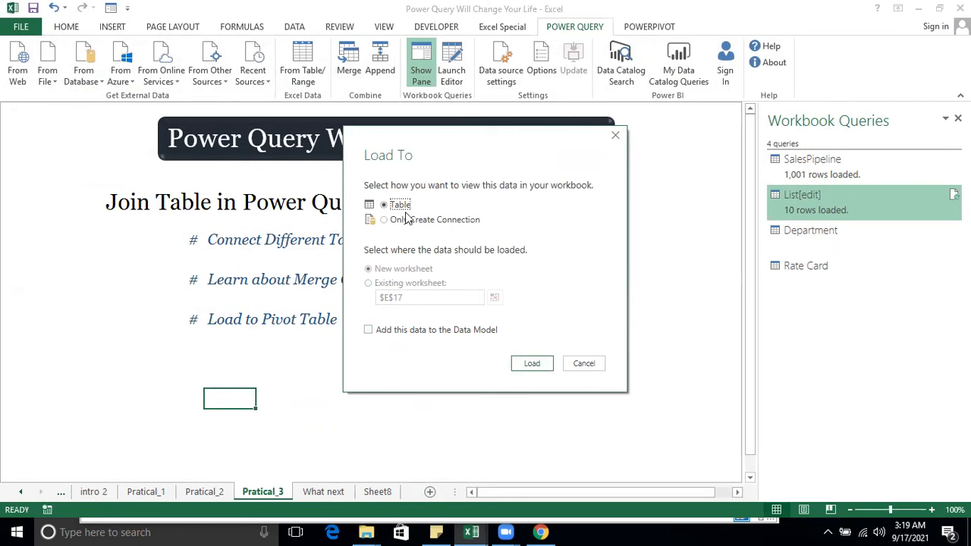
{"action": "left_click", "coordinate": [546, 364]}
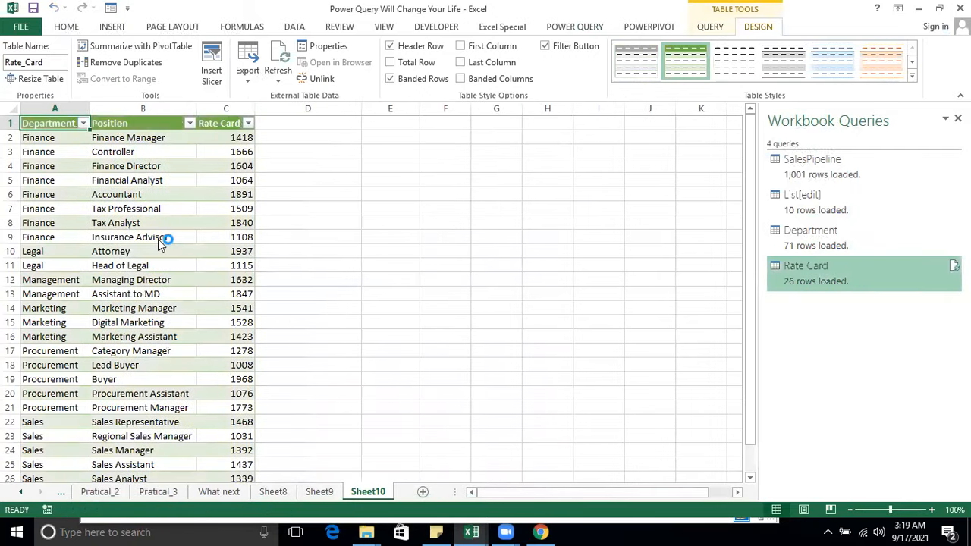
Compare the loaded Rate Card table's columns with the Department and Rate Card sheets of the master database workbook
{"action": "key", "text": "alt+Tab"}
{"action": "double_click", "coordinate": [181, 91]}
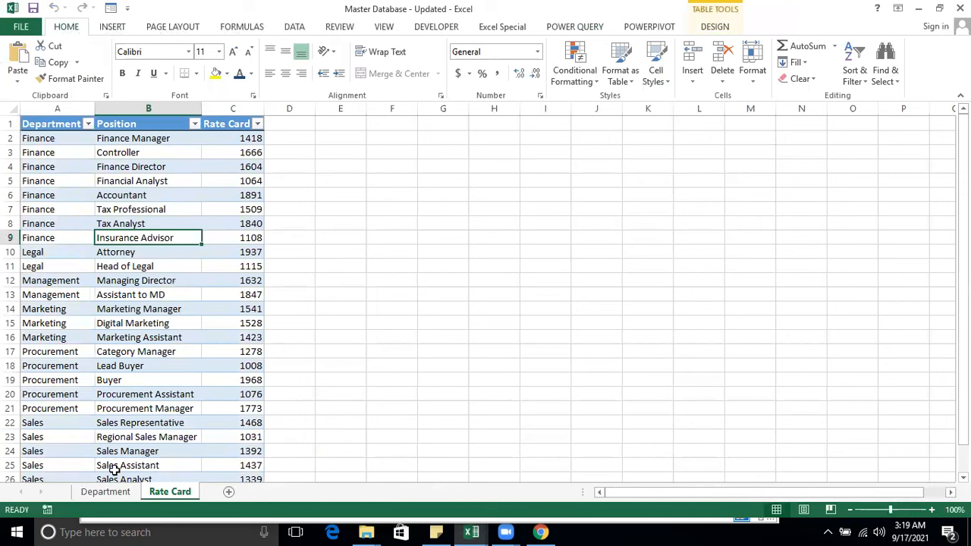
{"action": "left_click", "coordinate": [106, 492]}
{"action": "left_click", "coordinate": [295, 134]}
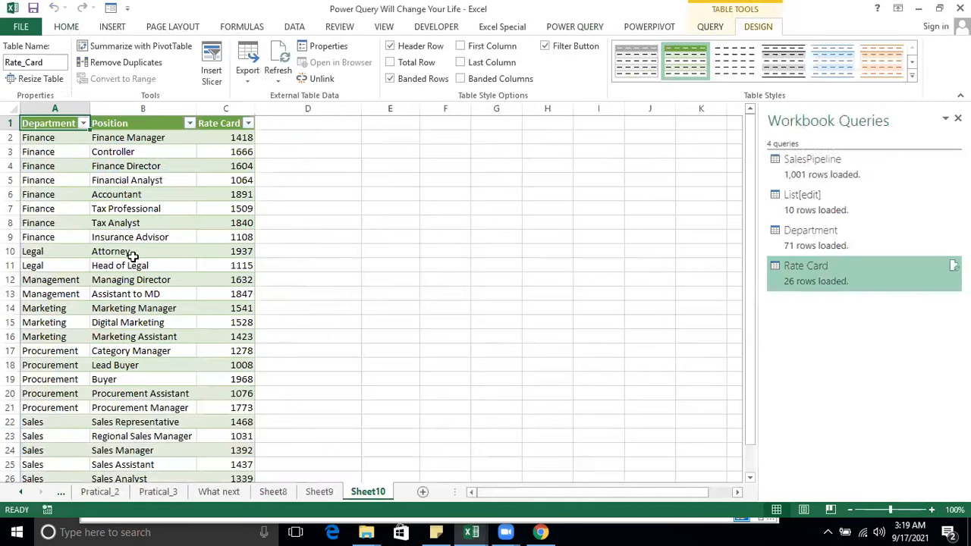
{"action": "left_click", "coordinate": [57, 141]}
{"action": "left_click", "coordinate": [126, 141]}
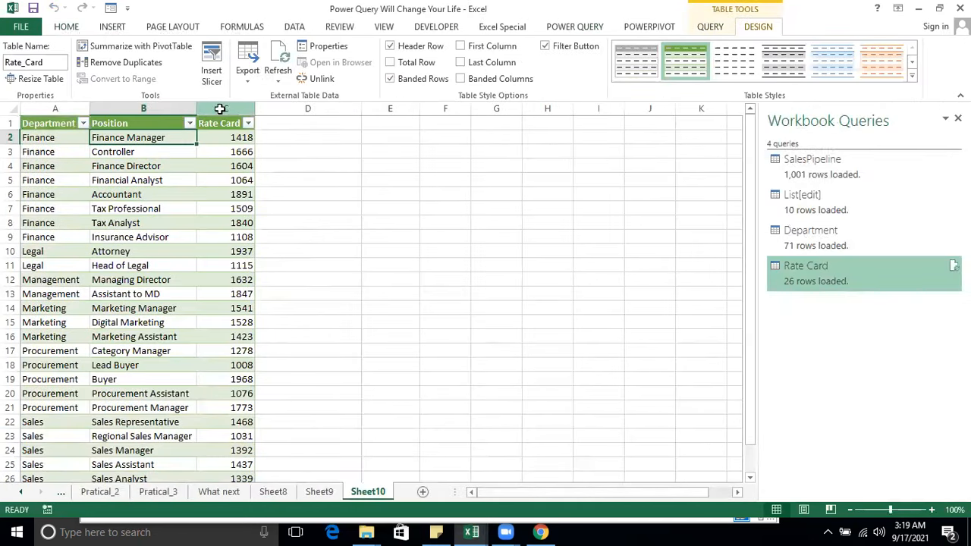
{"action": "left_click", "coordinate": [220, 109], "text": "shift"}
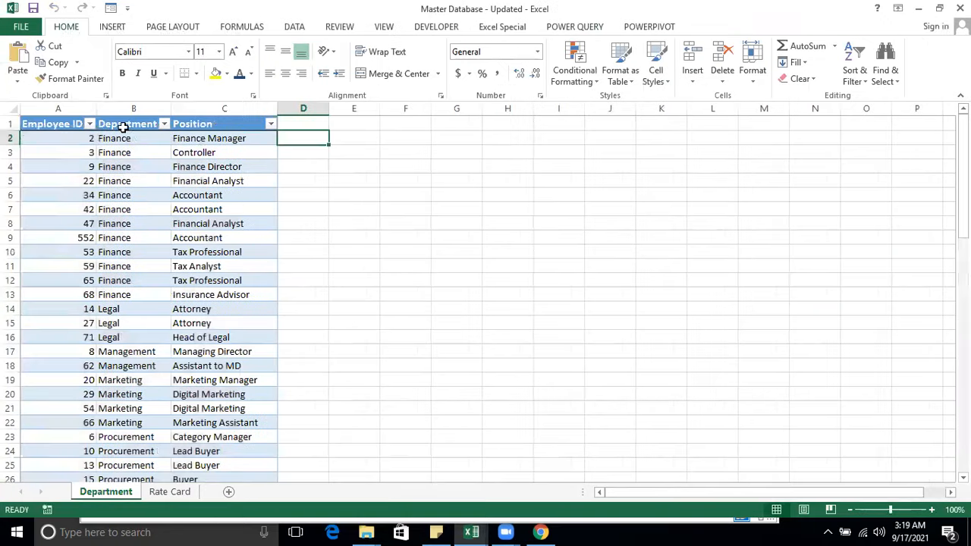
{"action": "left_click", "coordinate": [216, 140]}
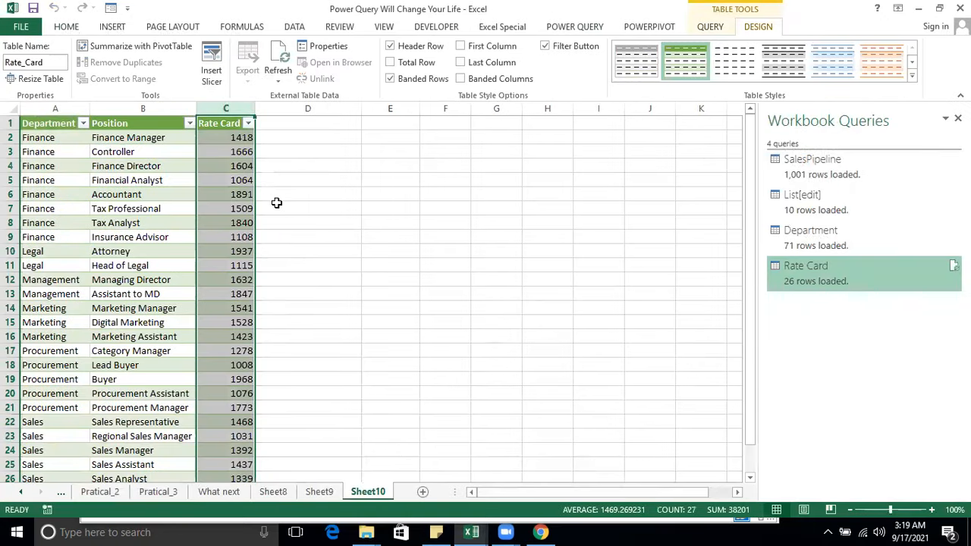
Return to the Pratical_3 sheet and go through its three topics on connecting tables, merge options and loading to a pivot table
{"action": "left_click", "coordinate": [155, 491]}
{"action": "left_click", "coordinate": [226, 241]}
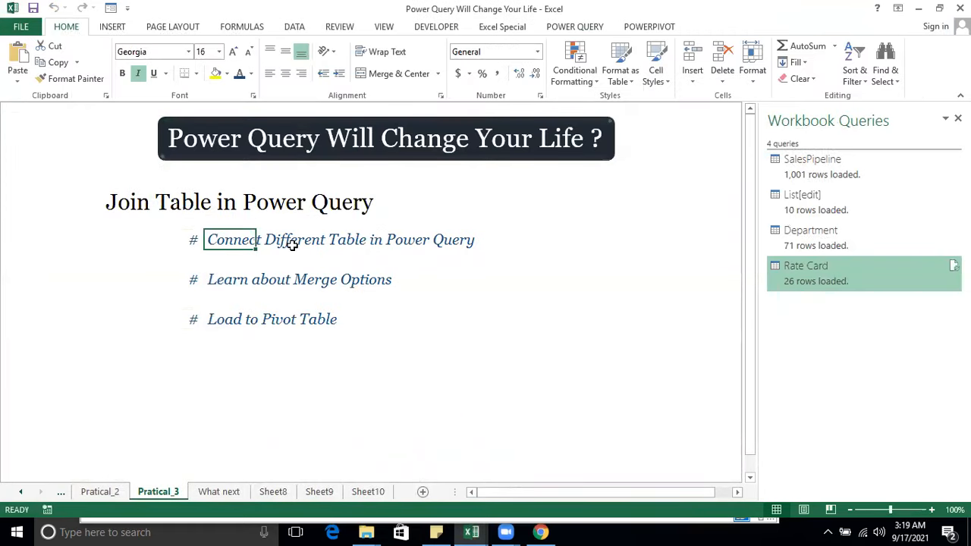
{"action": "left_click", "coordinate": [213, 281]}
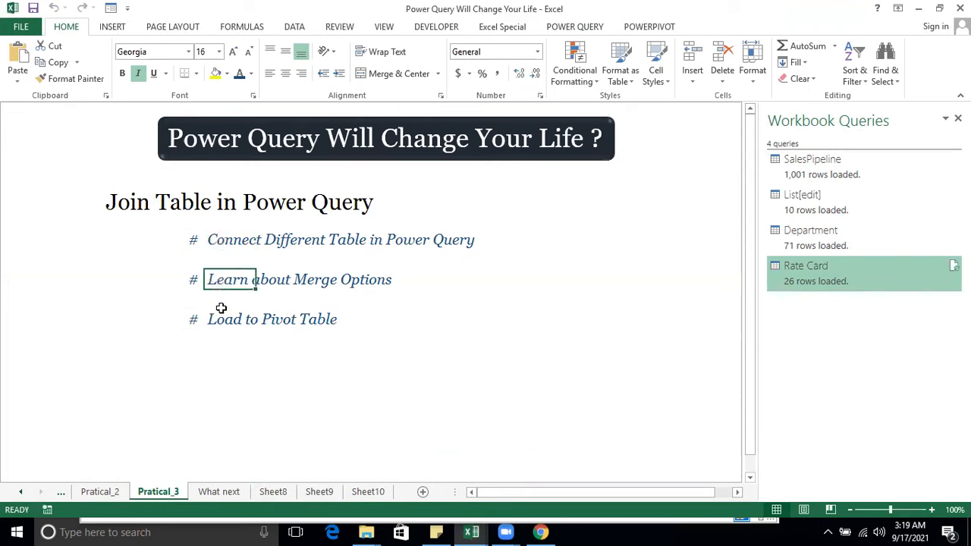
{"action": "left_click", "coordinate": [227, 323]}
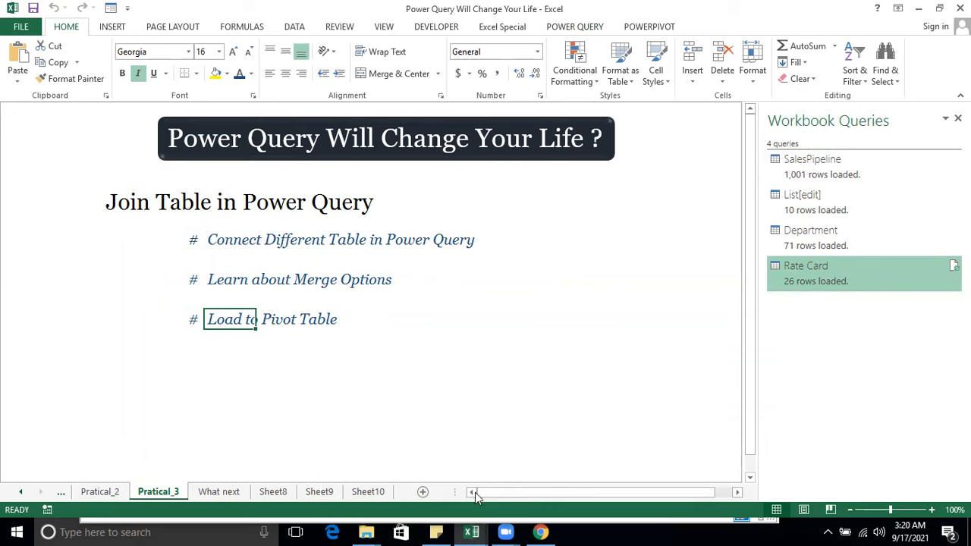
{"action": "key", "text": "alt+Tab"}
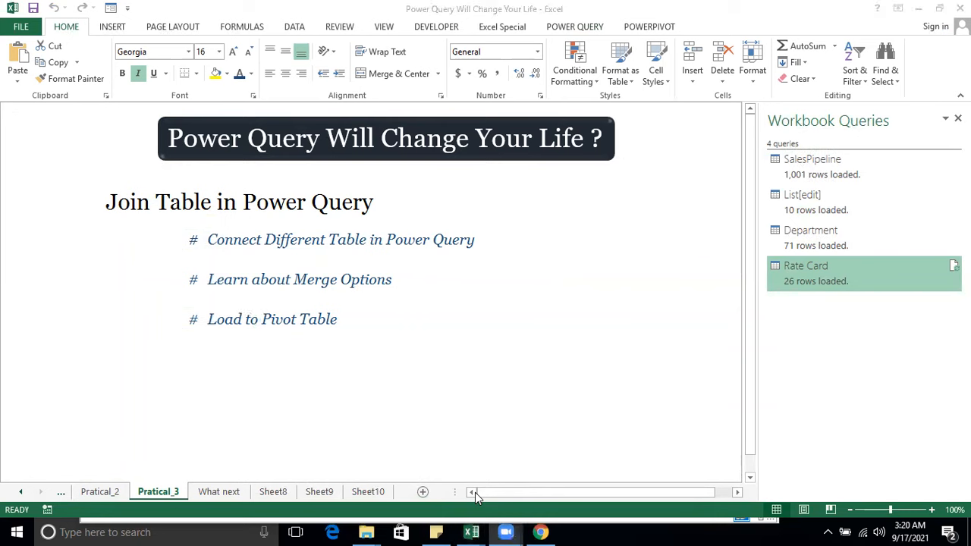